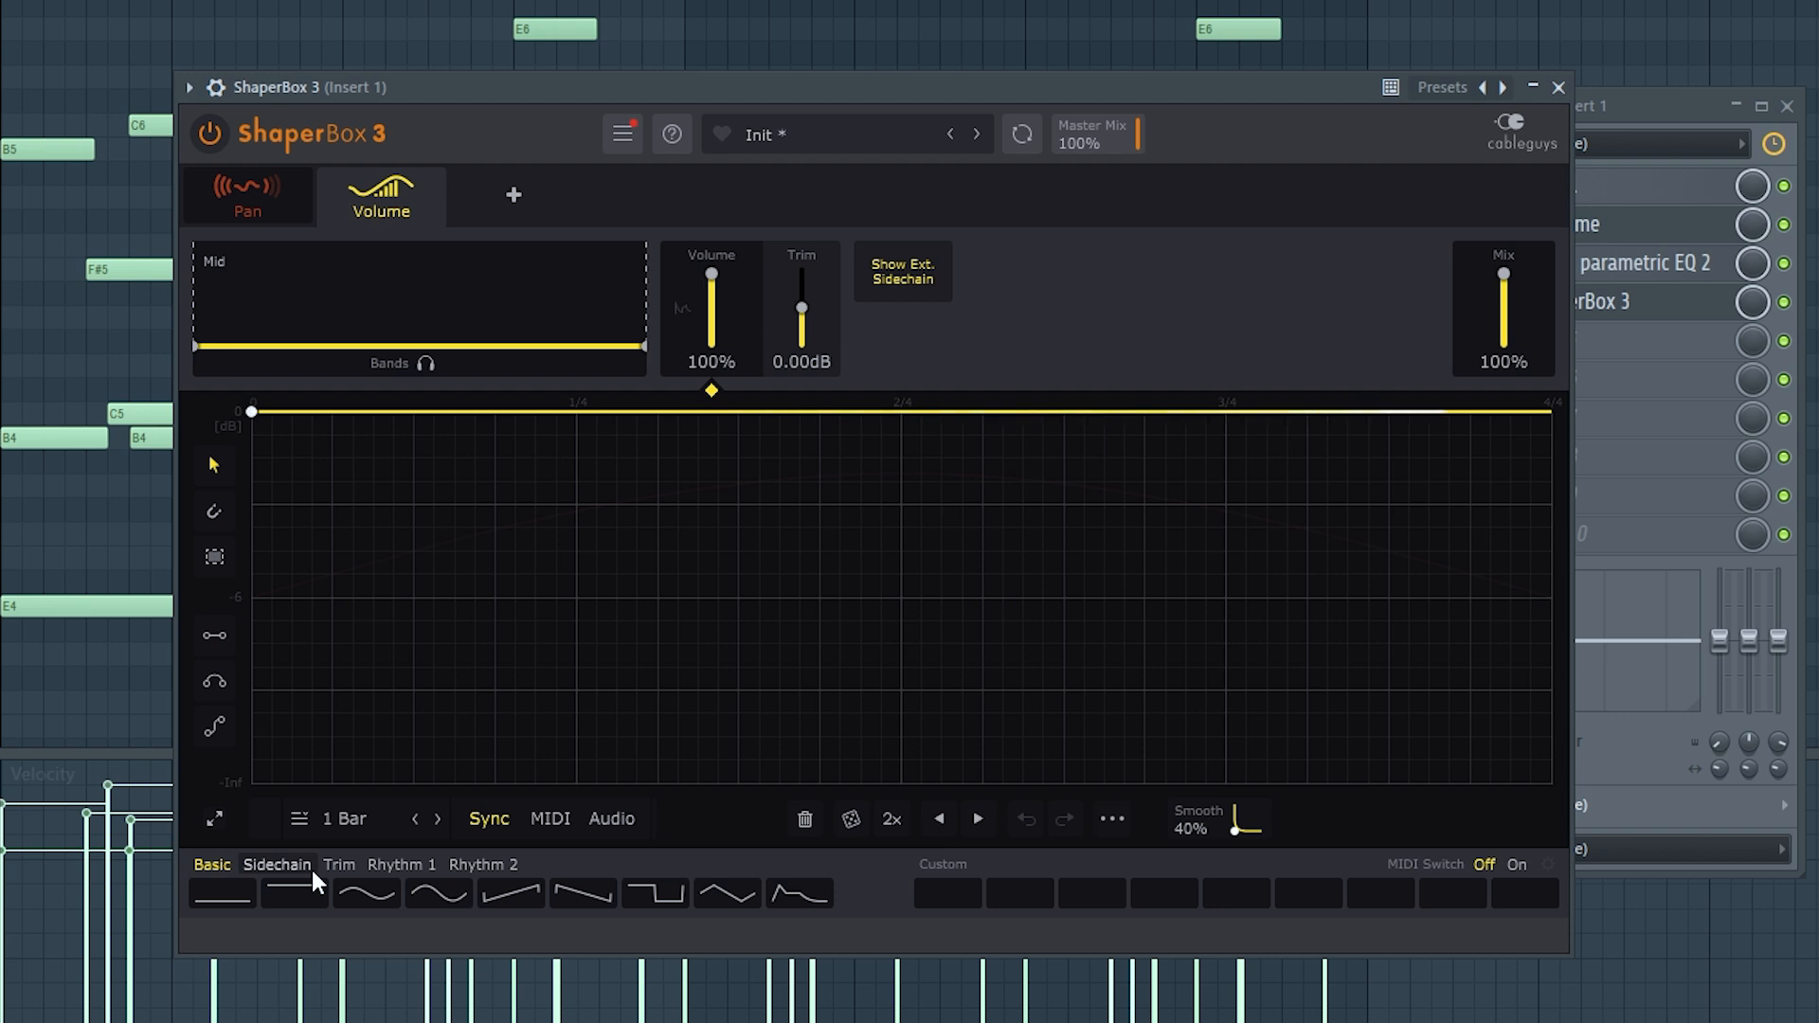
Step: Apply the third Sidechain preset shape to the Volume shaper's curve
click(281, 864)
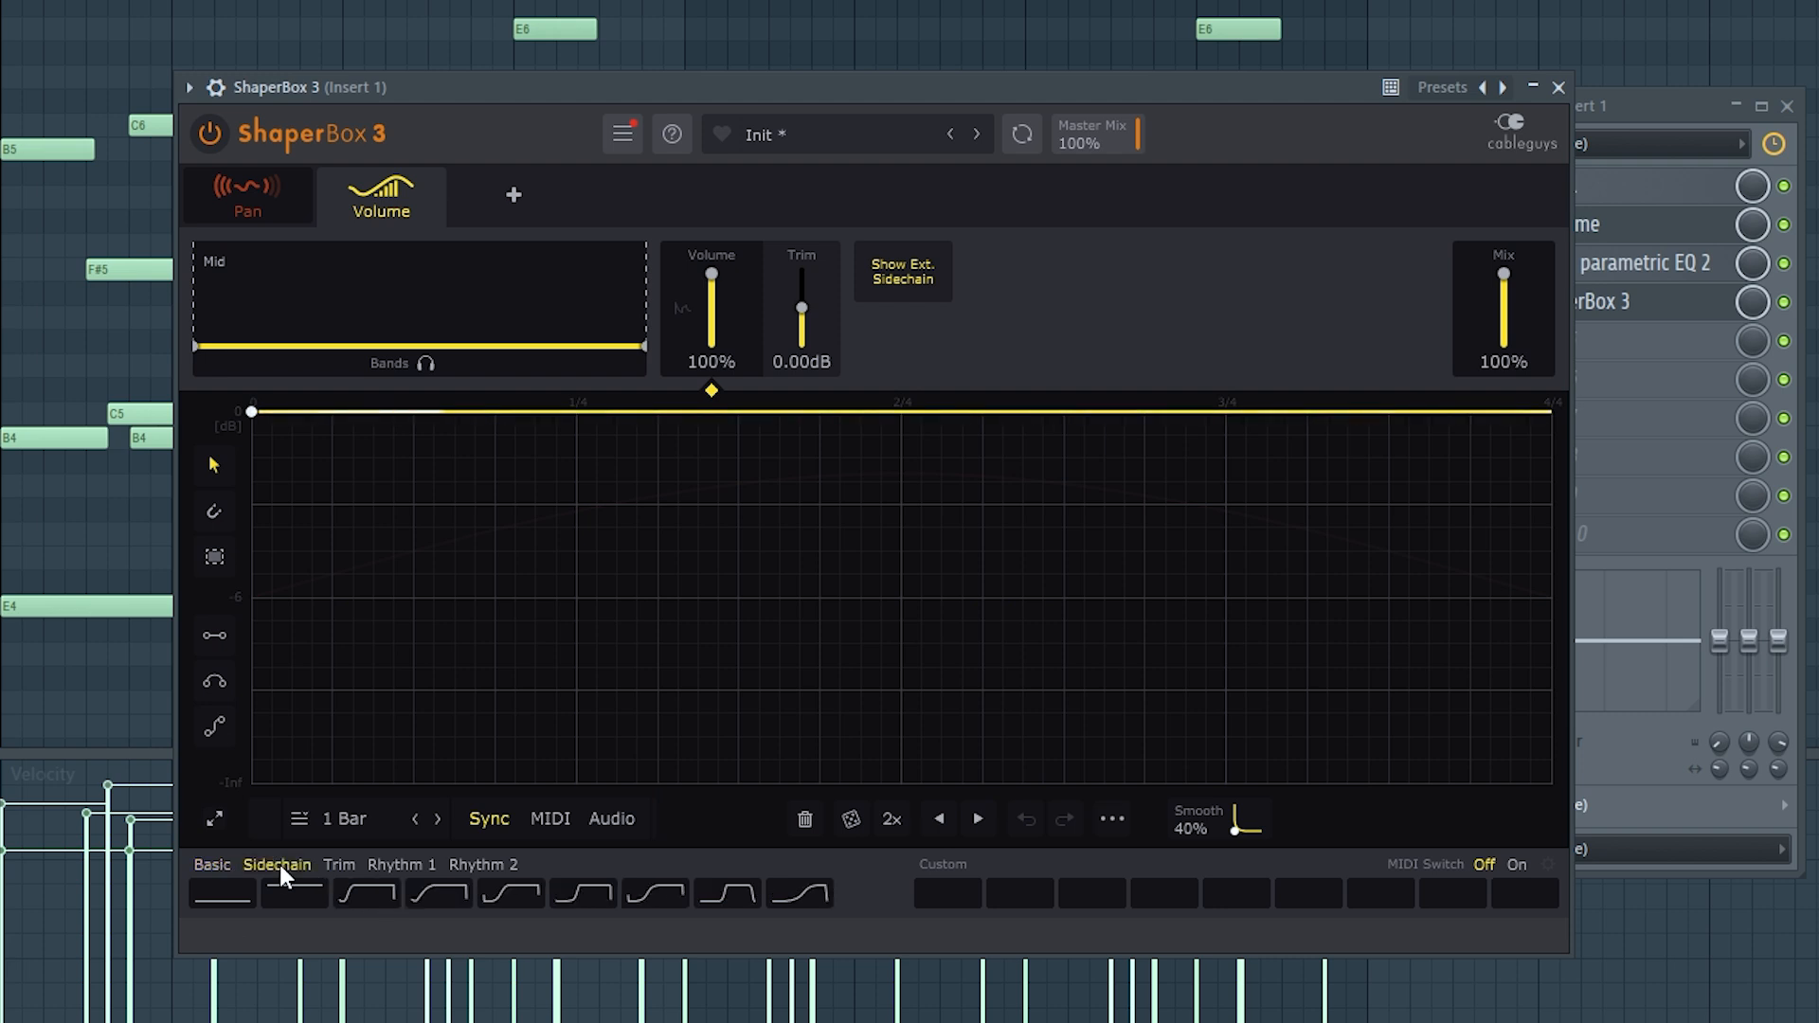
click(360, 895)
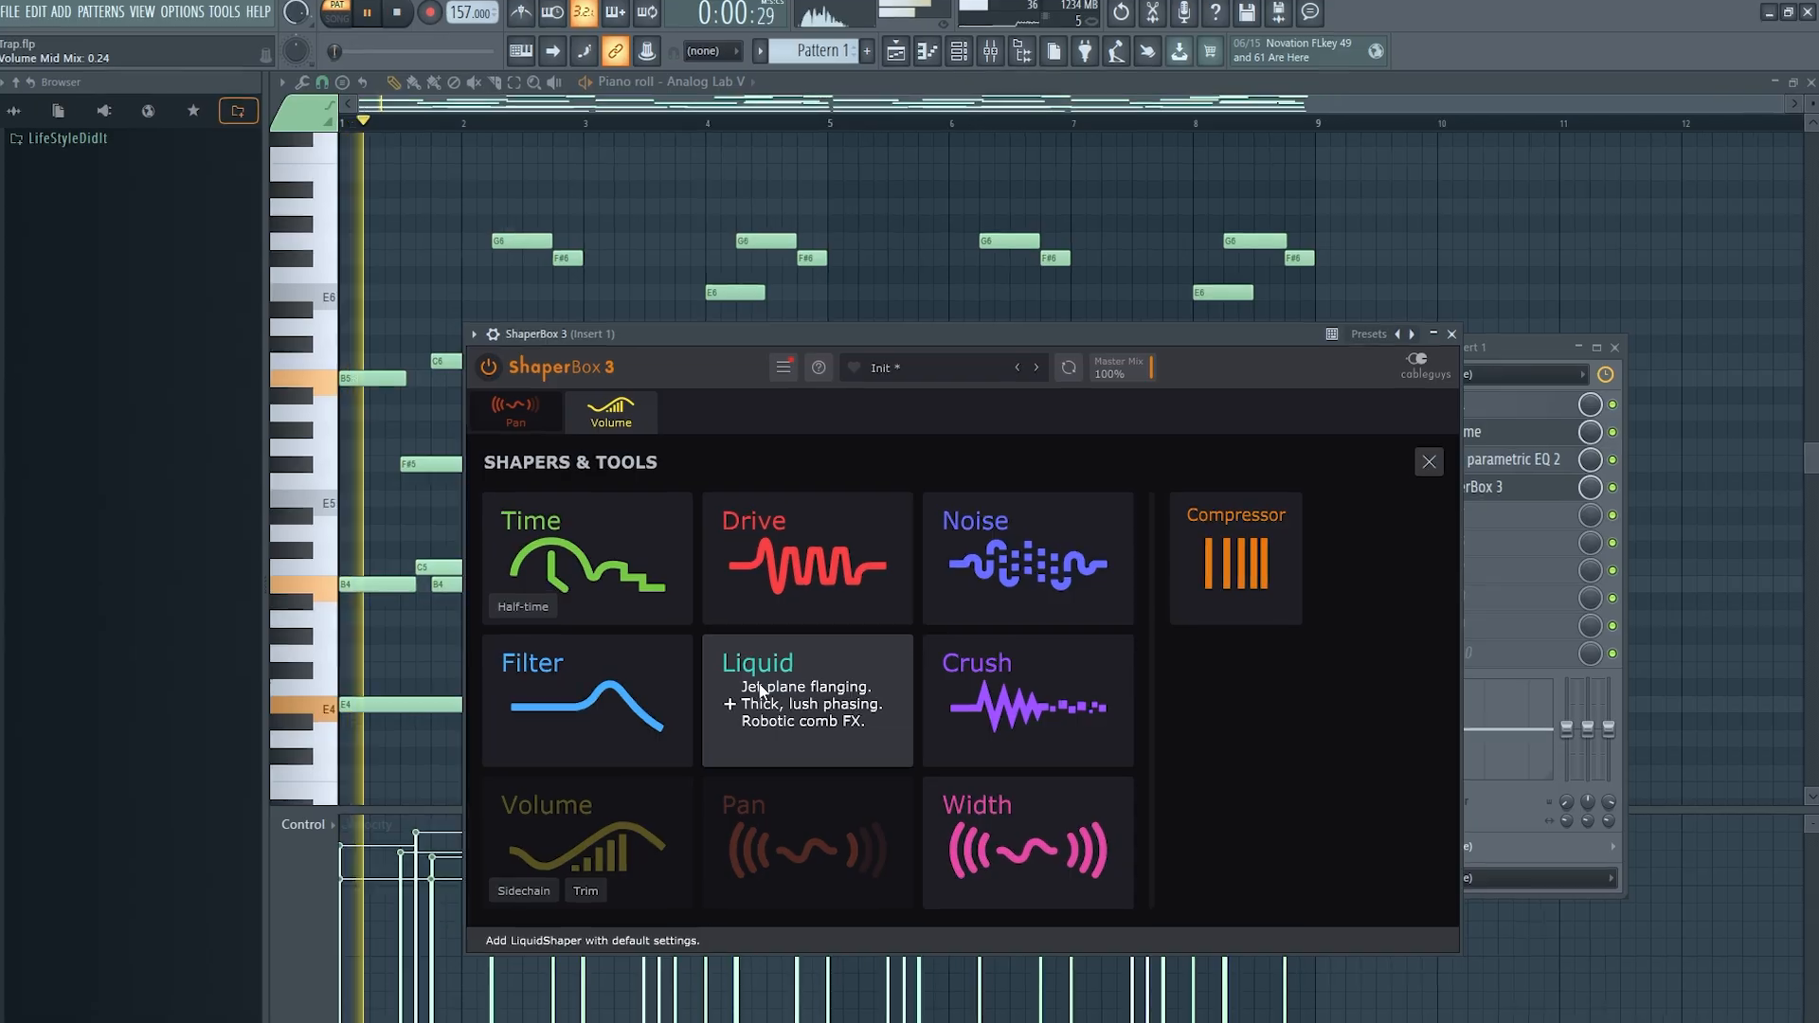
Step: Add the Liquid shaper with default settings and give it the Ramp up curve
click(747, 675)
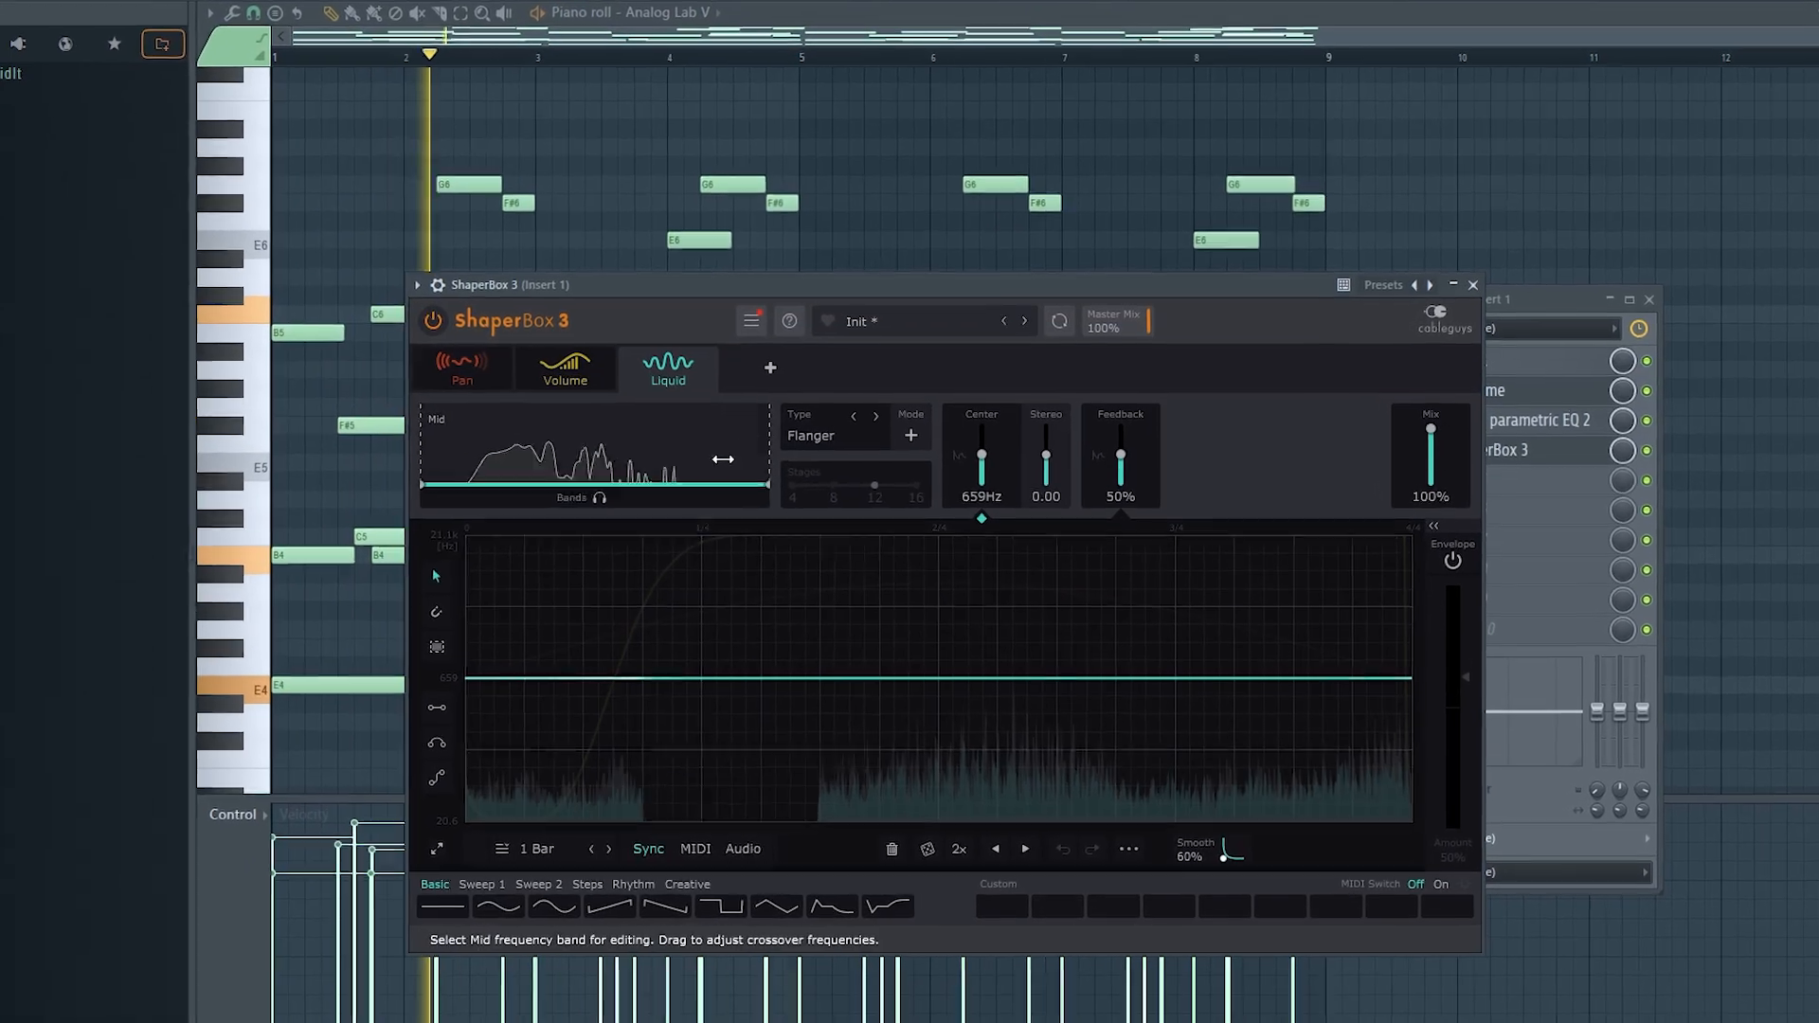
click(665, 907)
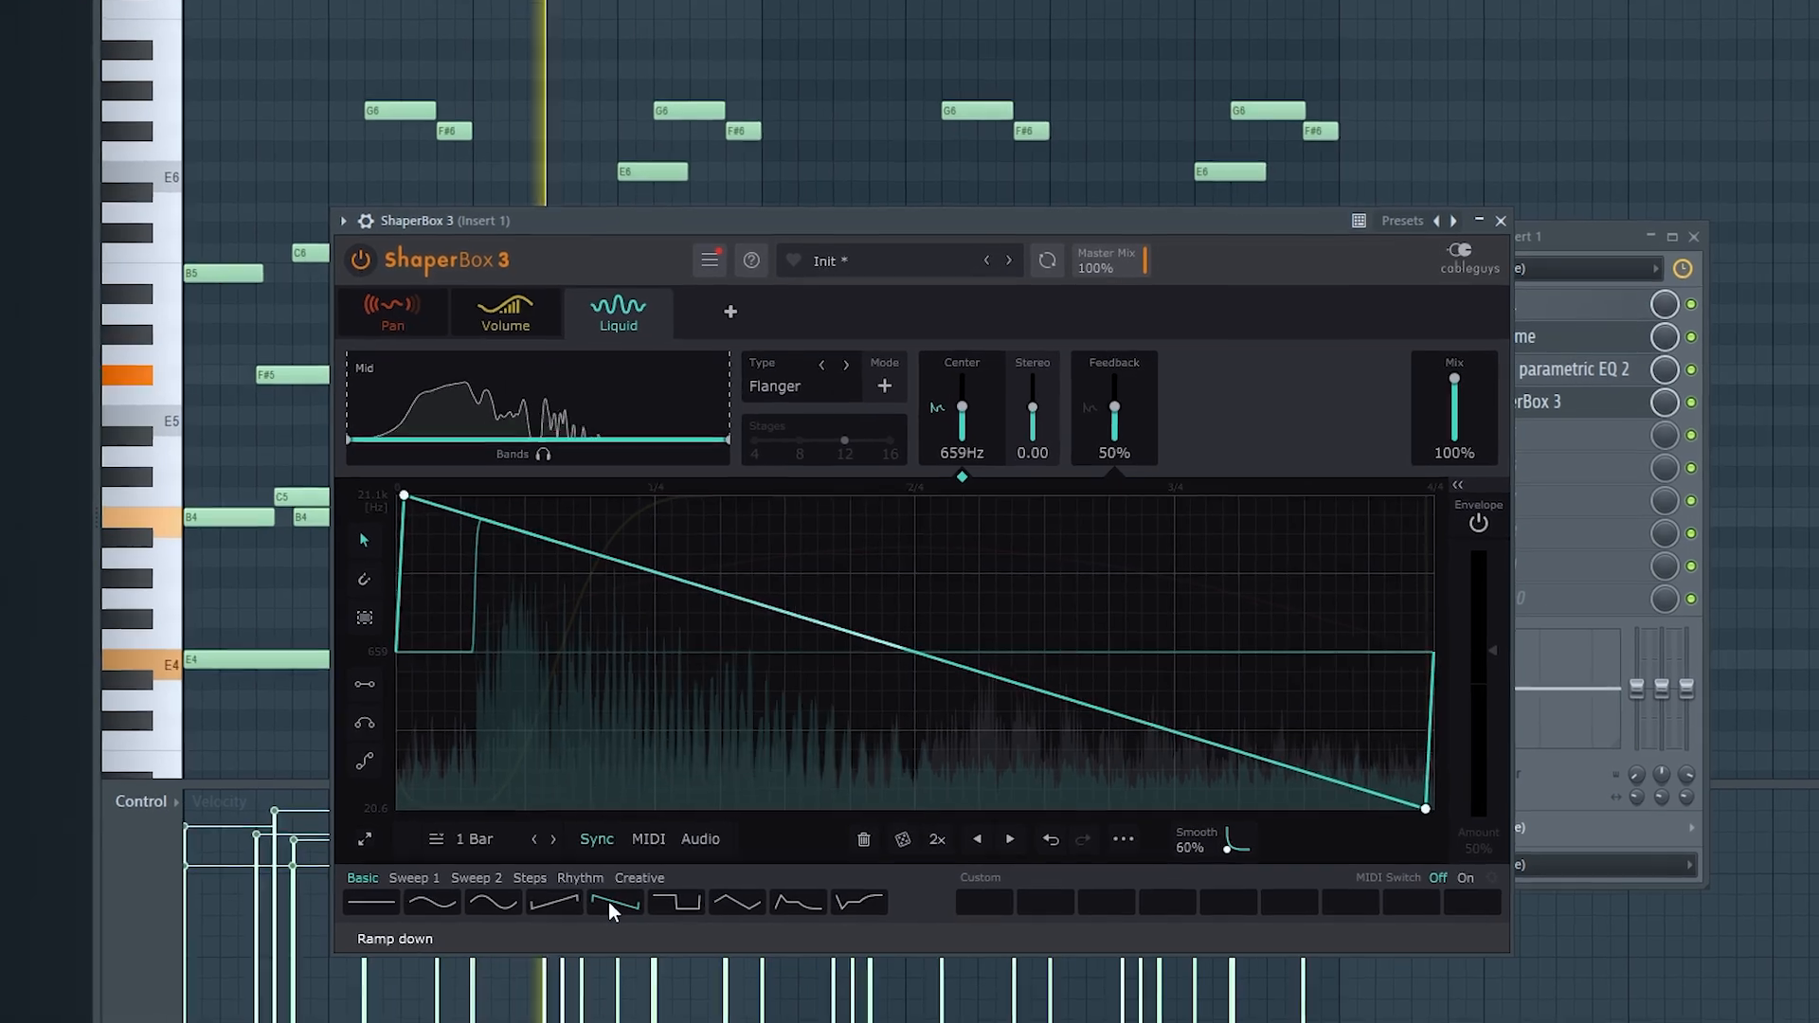
click(563, 902)
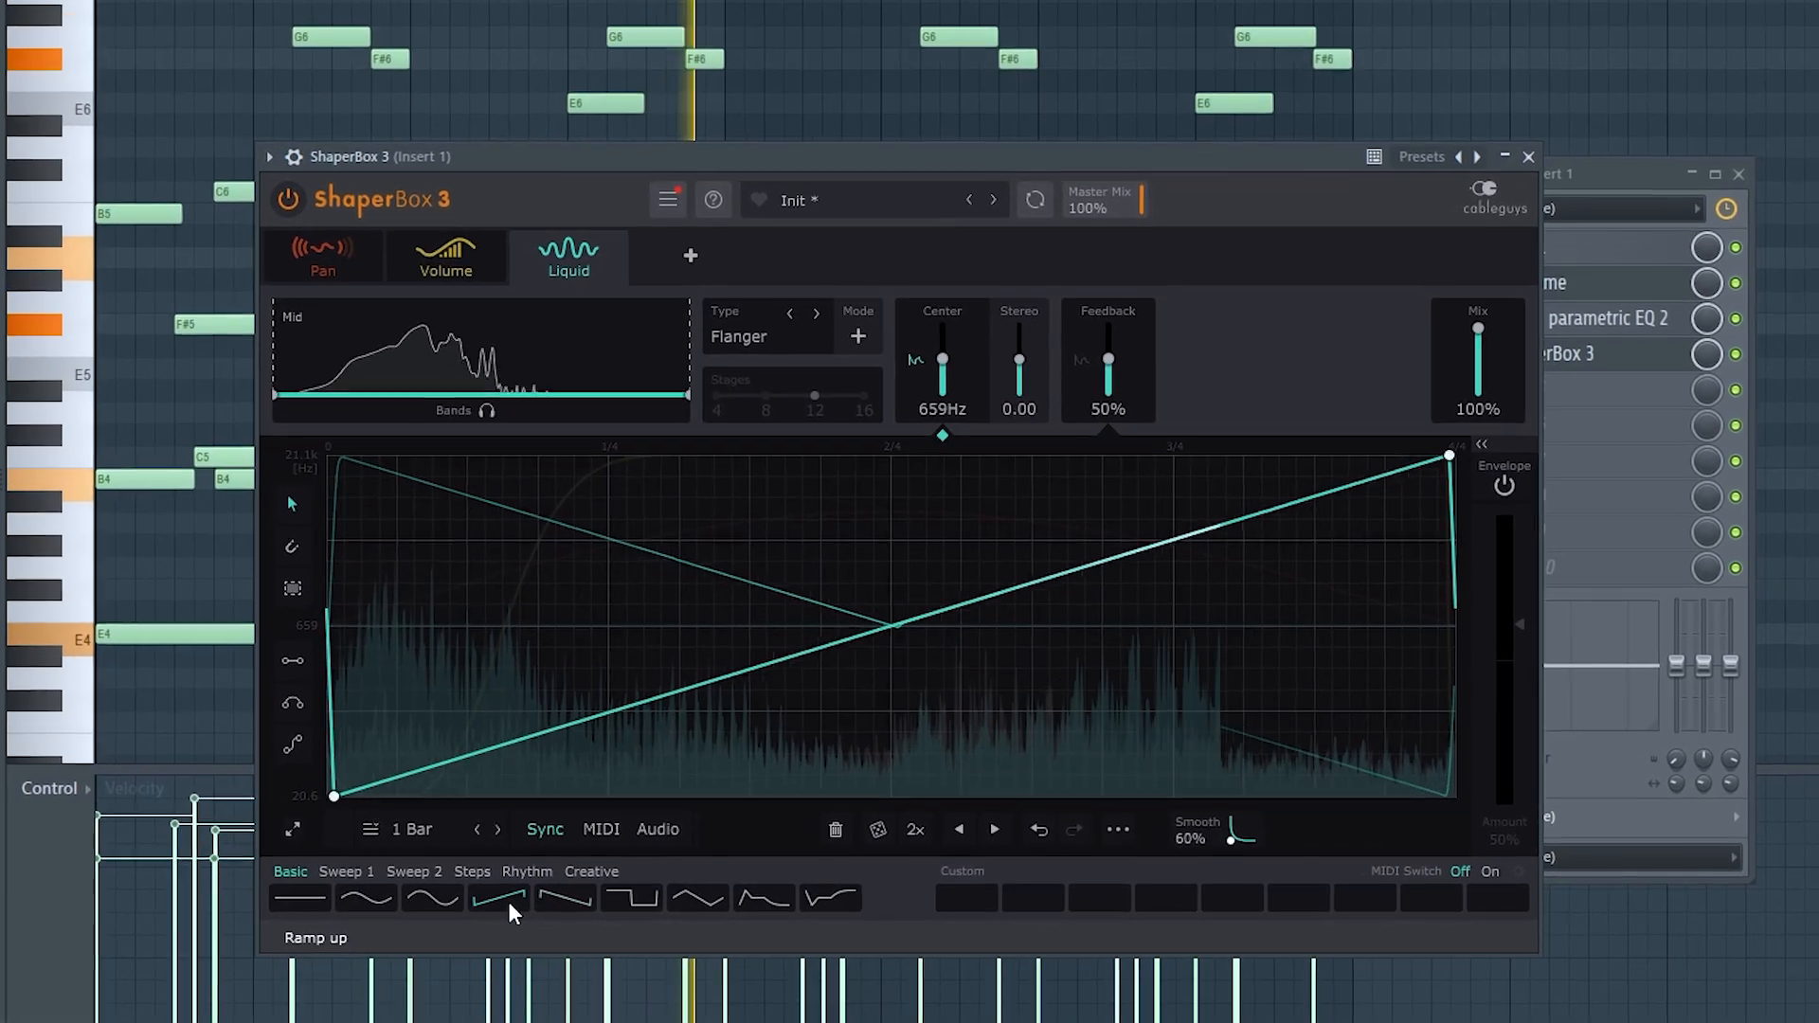
Step: Set the Liquid mix to 20% and flatten the ramp by lowering its end point and raising its start point
mouse_move(1477, 329)
mouse_down()
mouse_move(1477, 365)
mouse_move(1502, 322)
mouse_up()
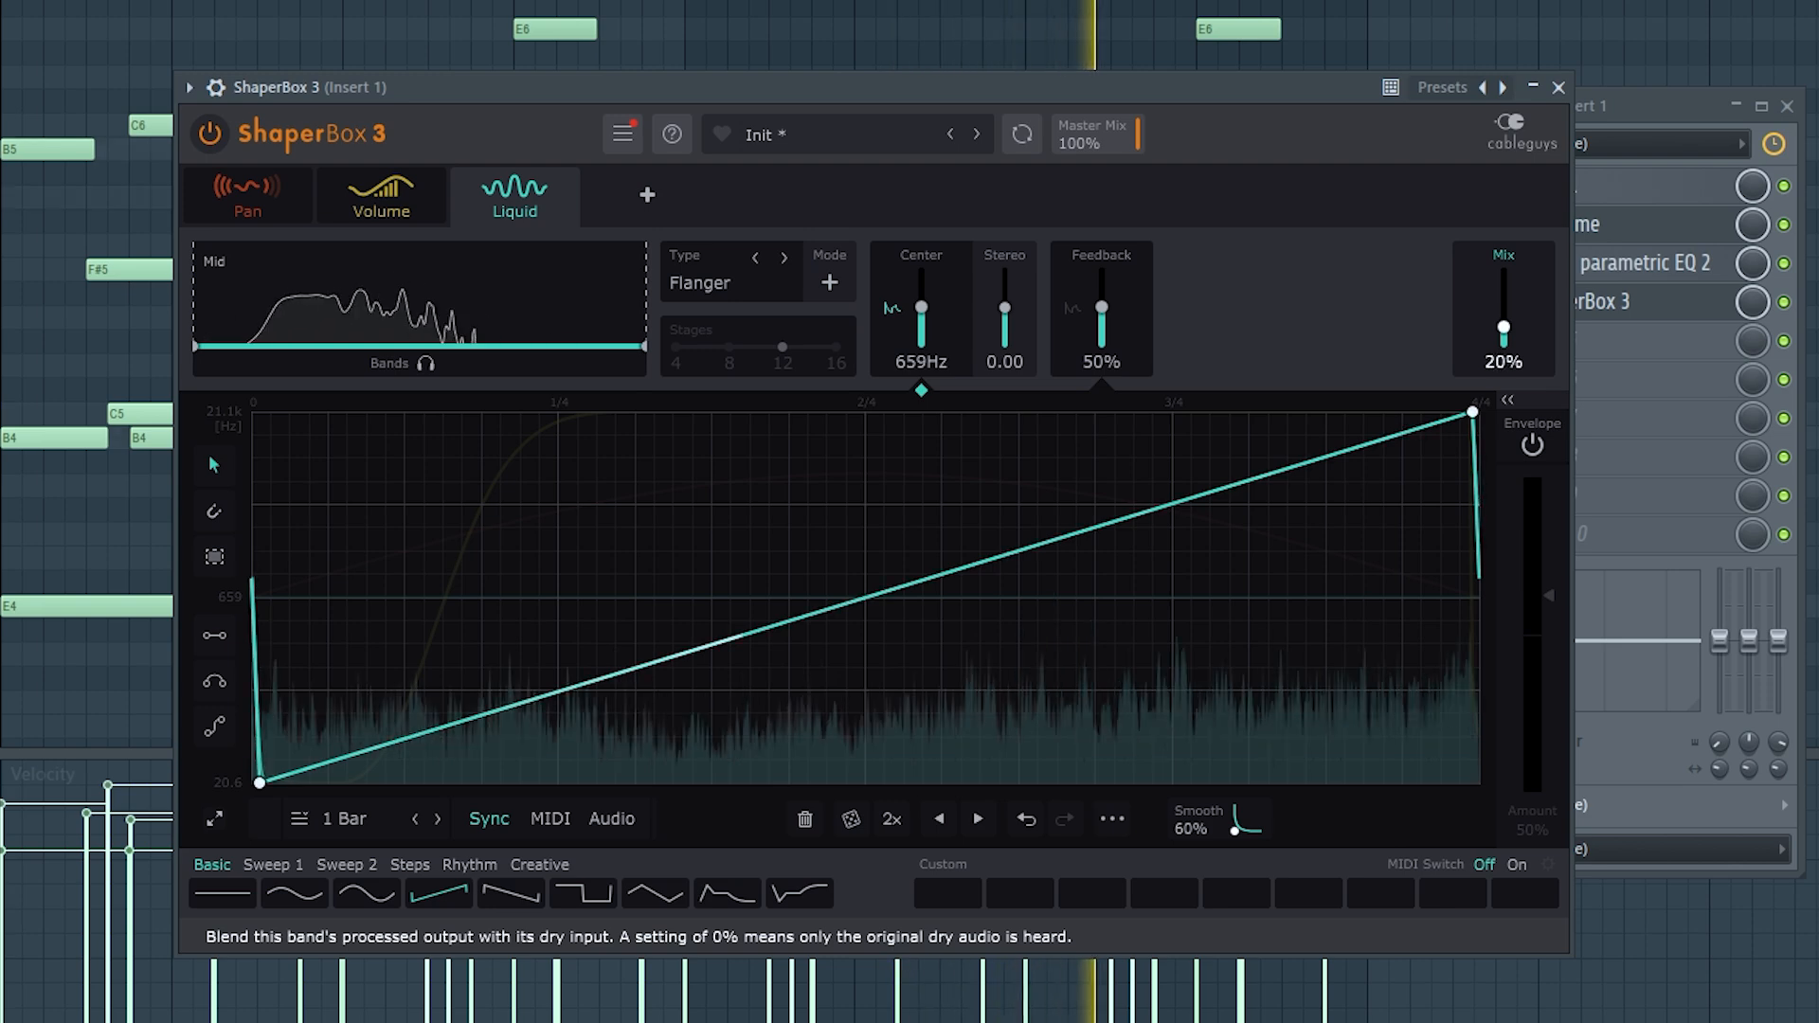
drag(1471, 412, 1471, 501)
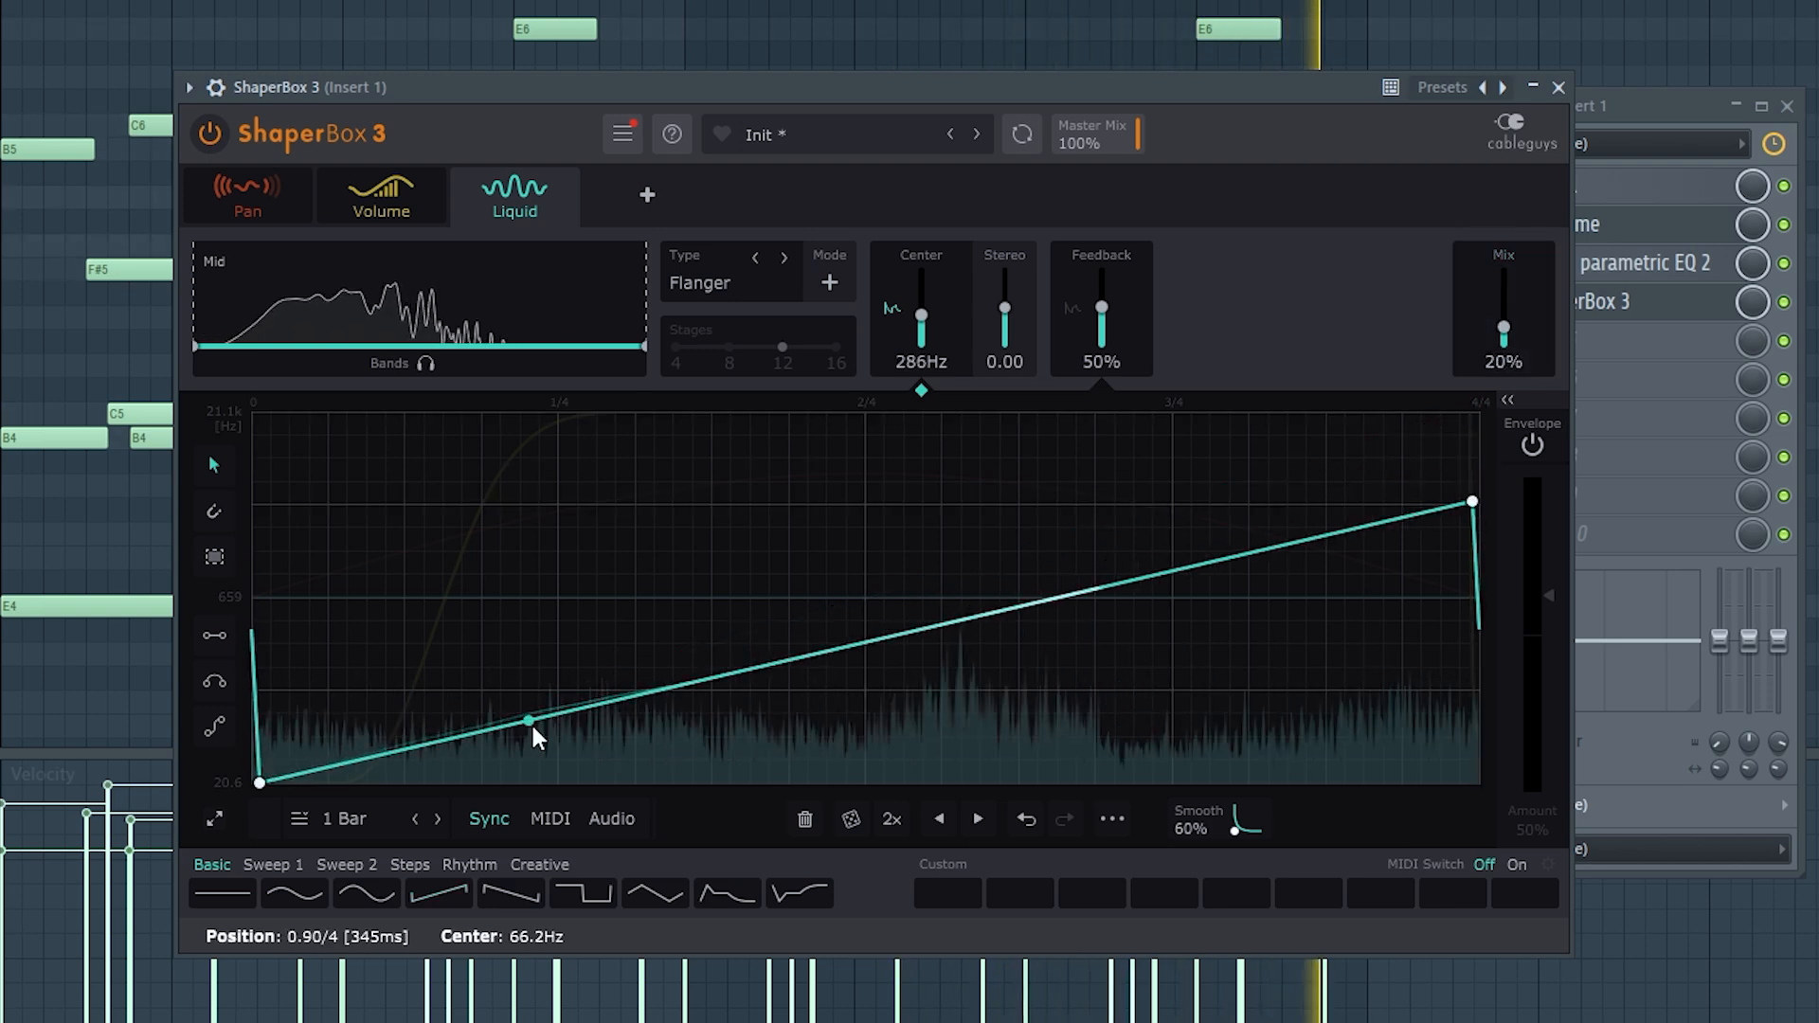
drag(260, 783, 267, 689)
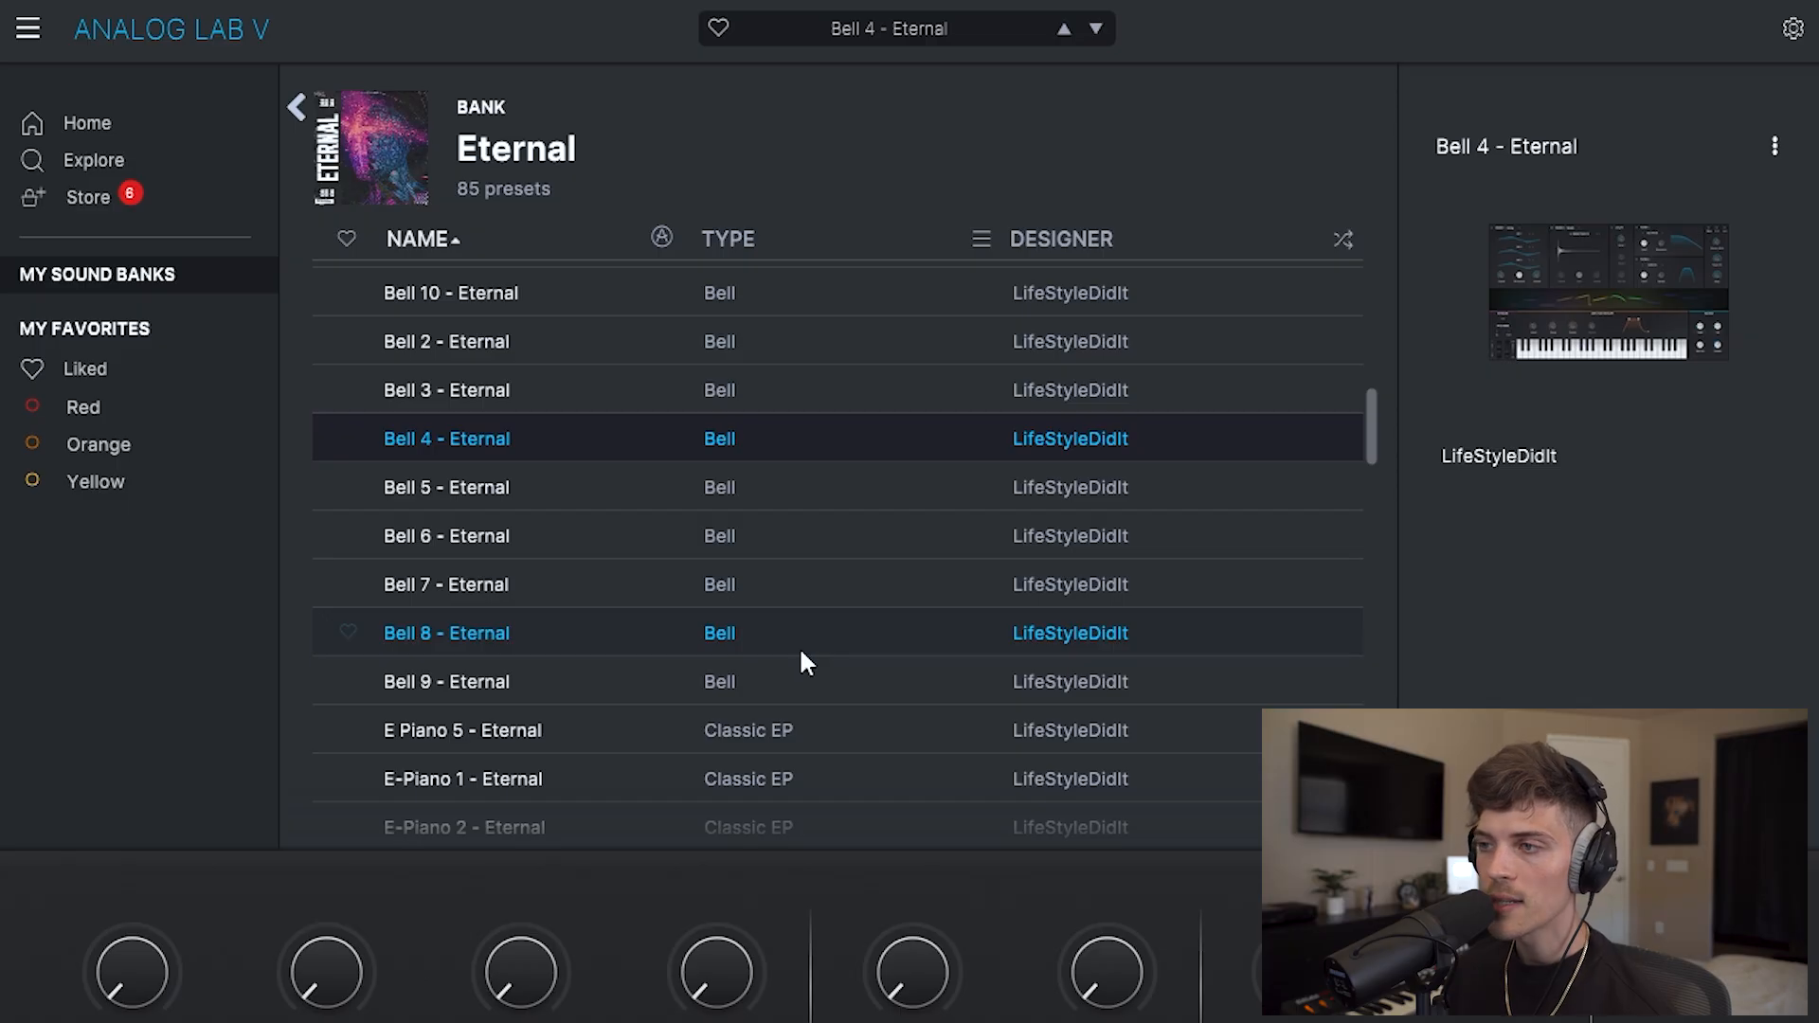
Step: Browse the Eternal bank's preset list in Analog Lab V from the bells down past the leads to the pads
scroll(801, 654, down, 5)
scroll(799, 654, down, 12)
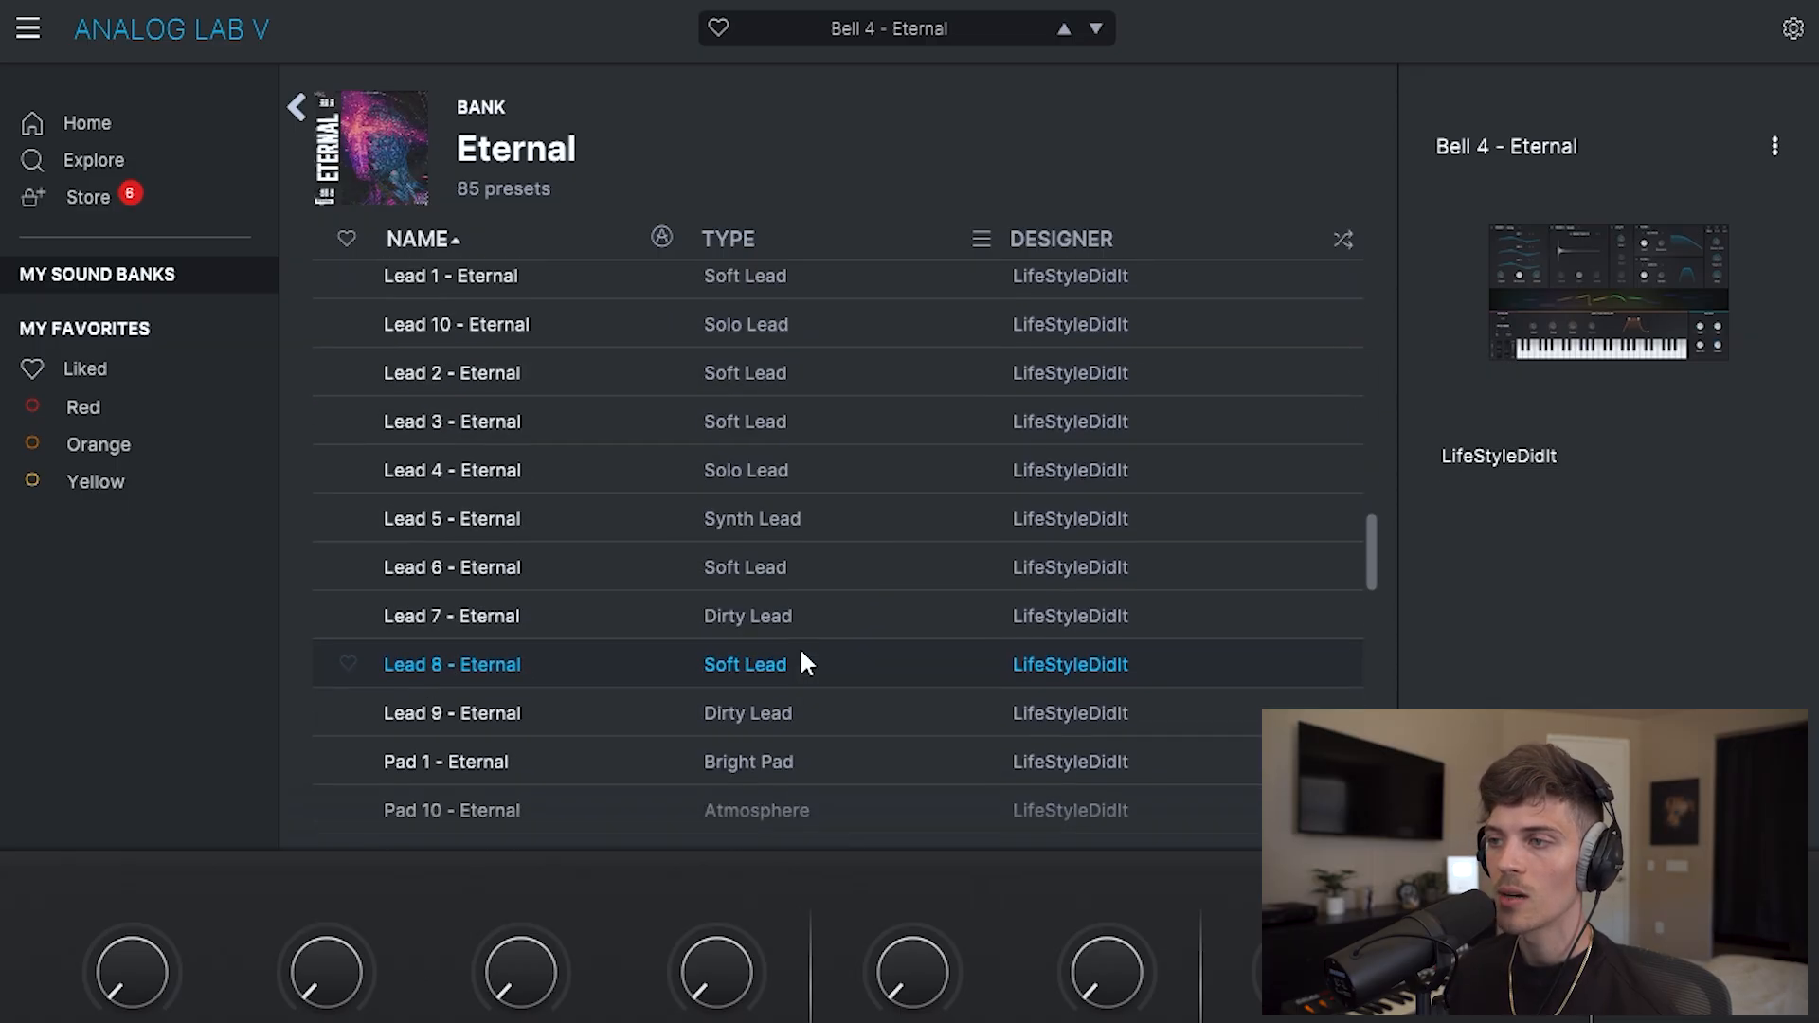
scroll(799, 654, down, 5)
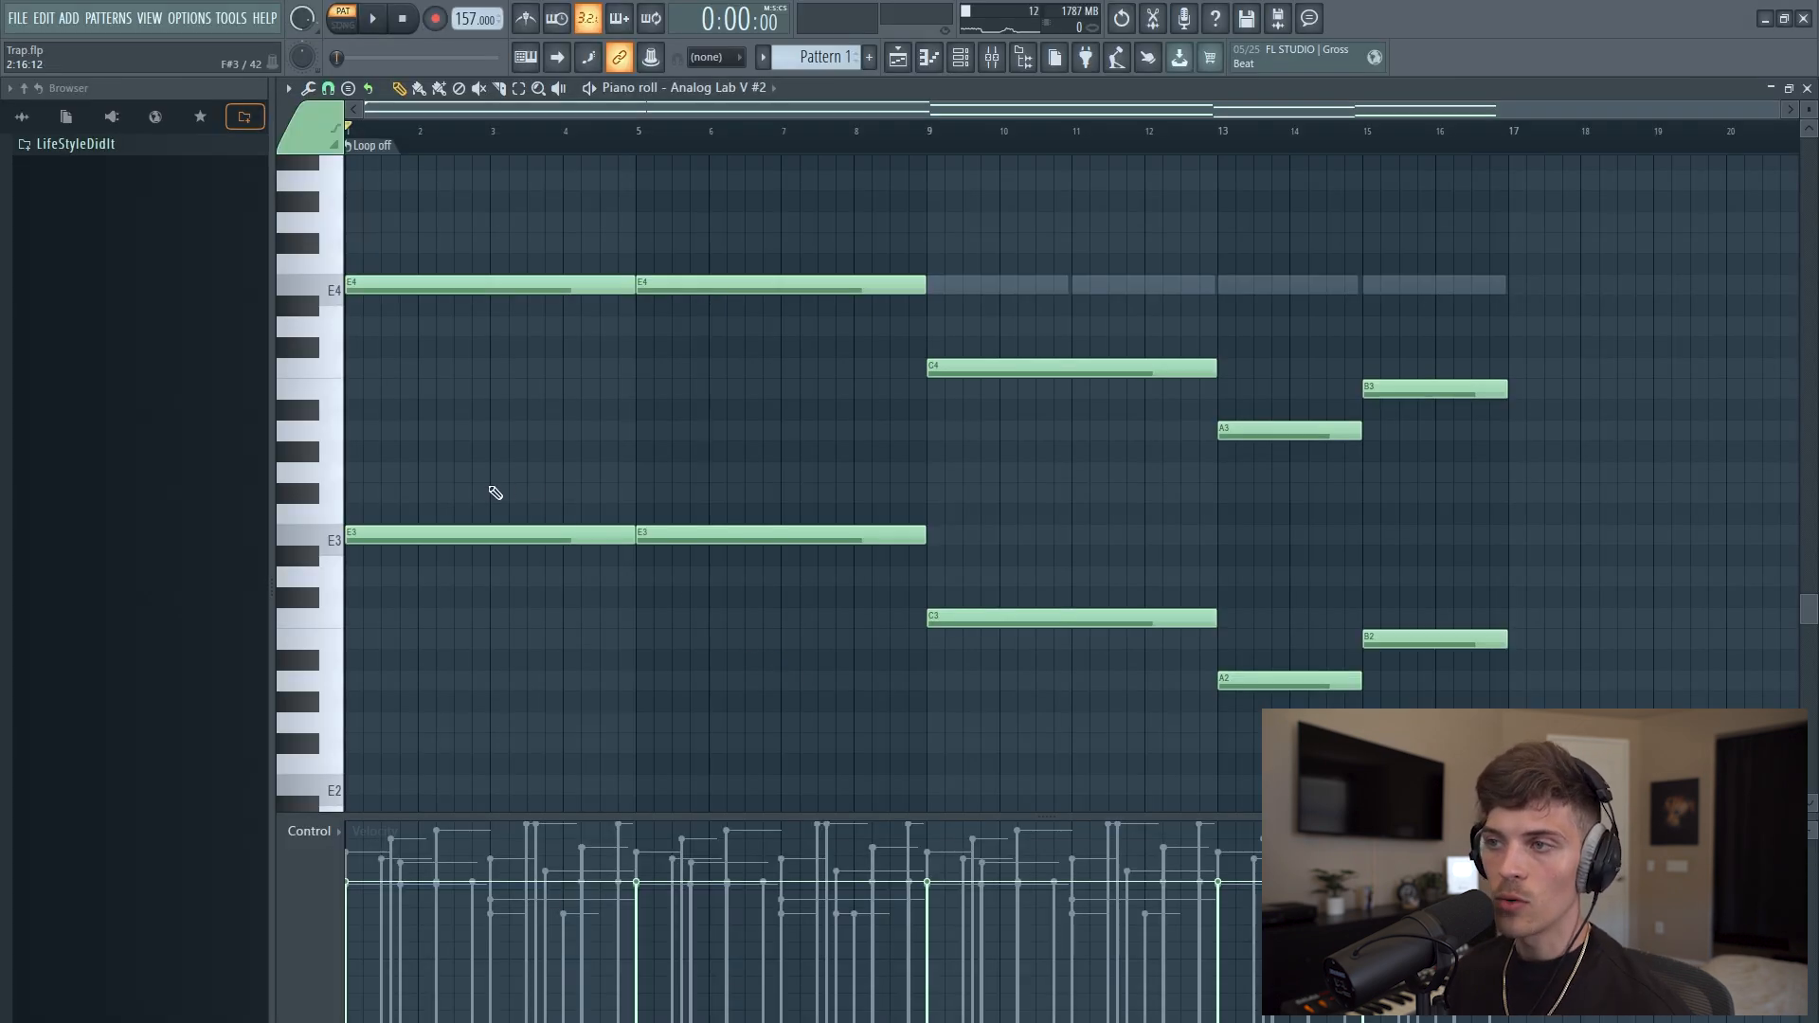
drag(496, 493, 740, 608)
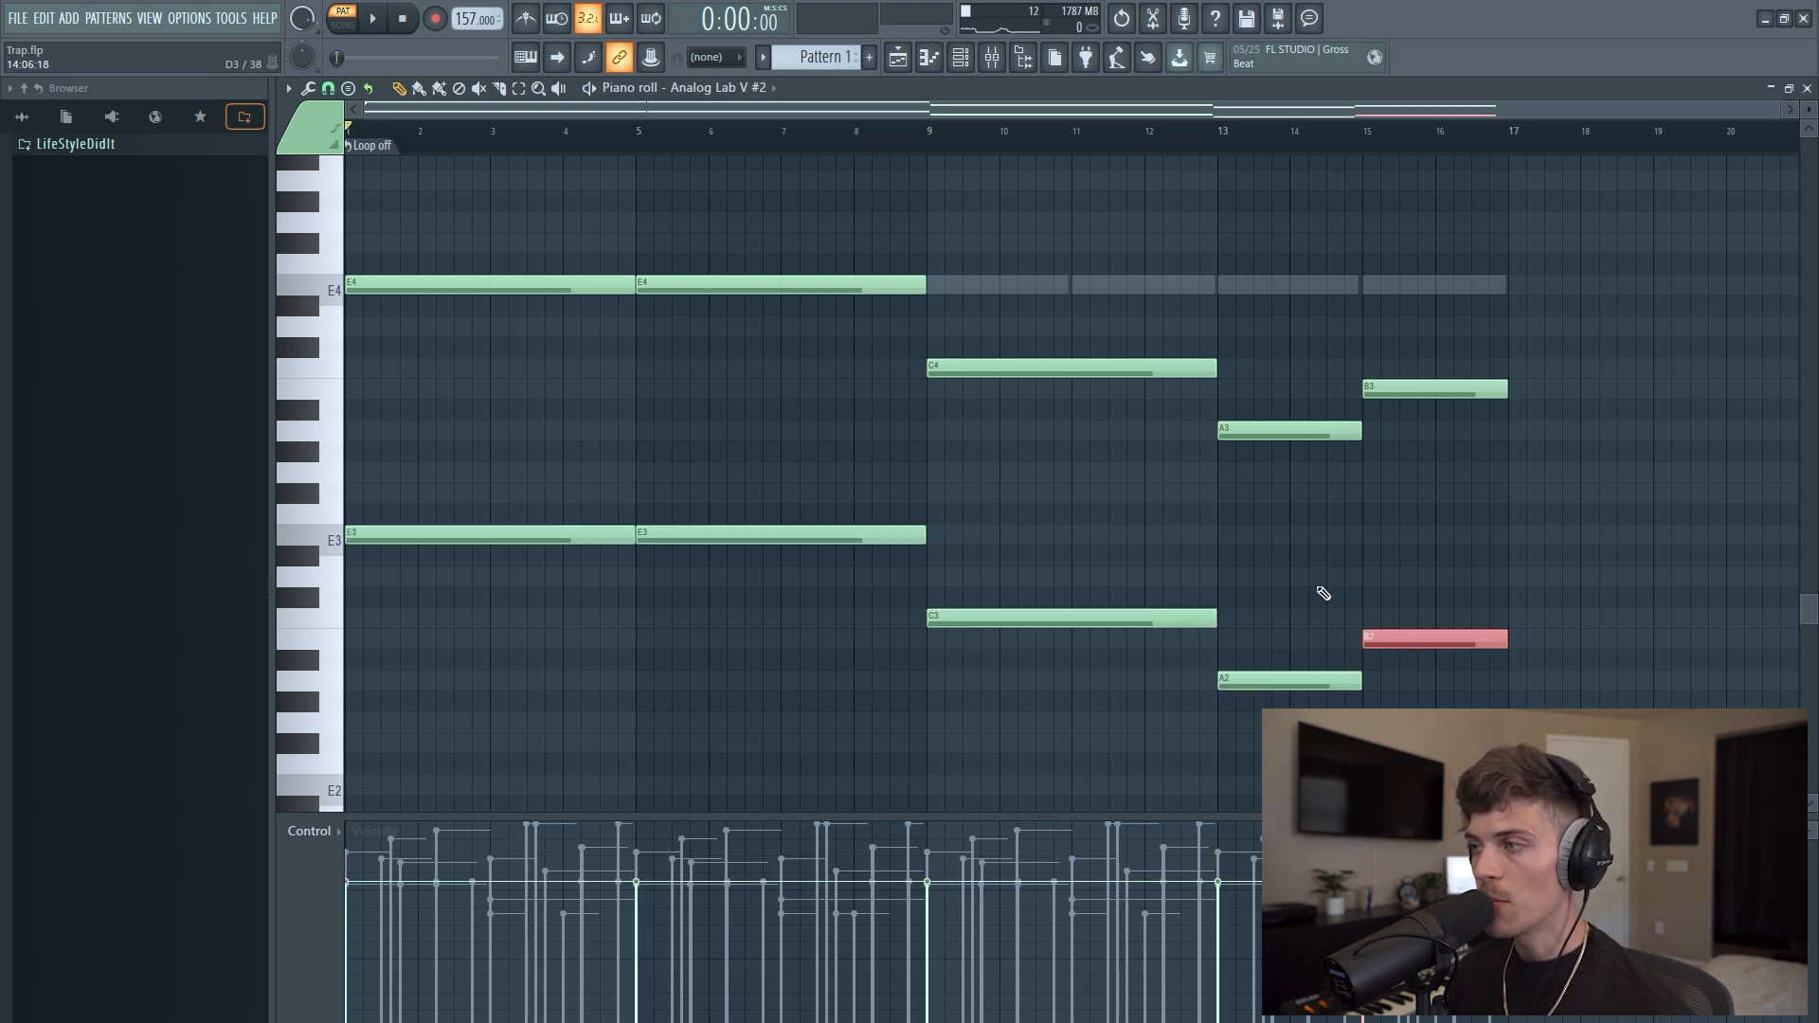
mouse_move(707, 190)
mouse_down()
mouse_move(1203, 609)
mouse_move(1267, 692)
mouse_move(1470, 308)
mouse_up()
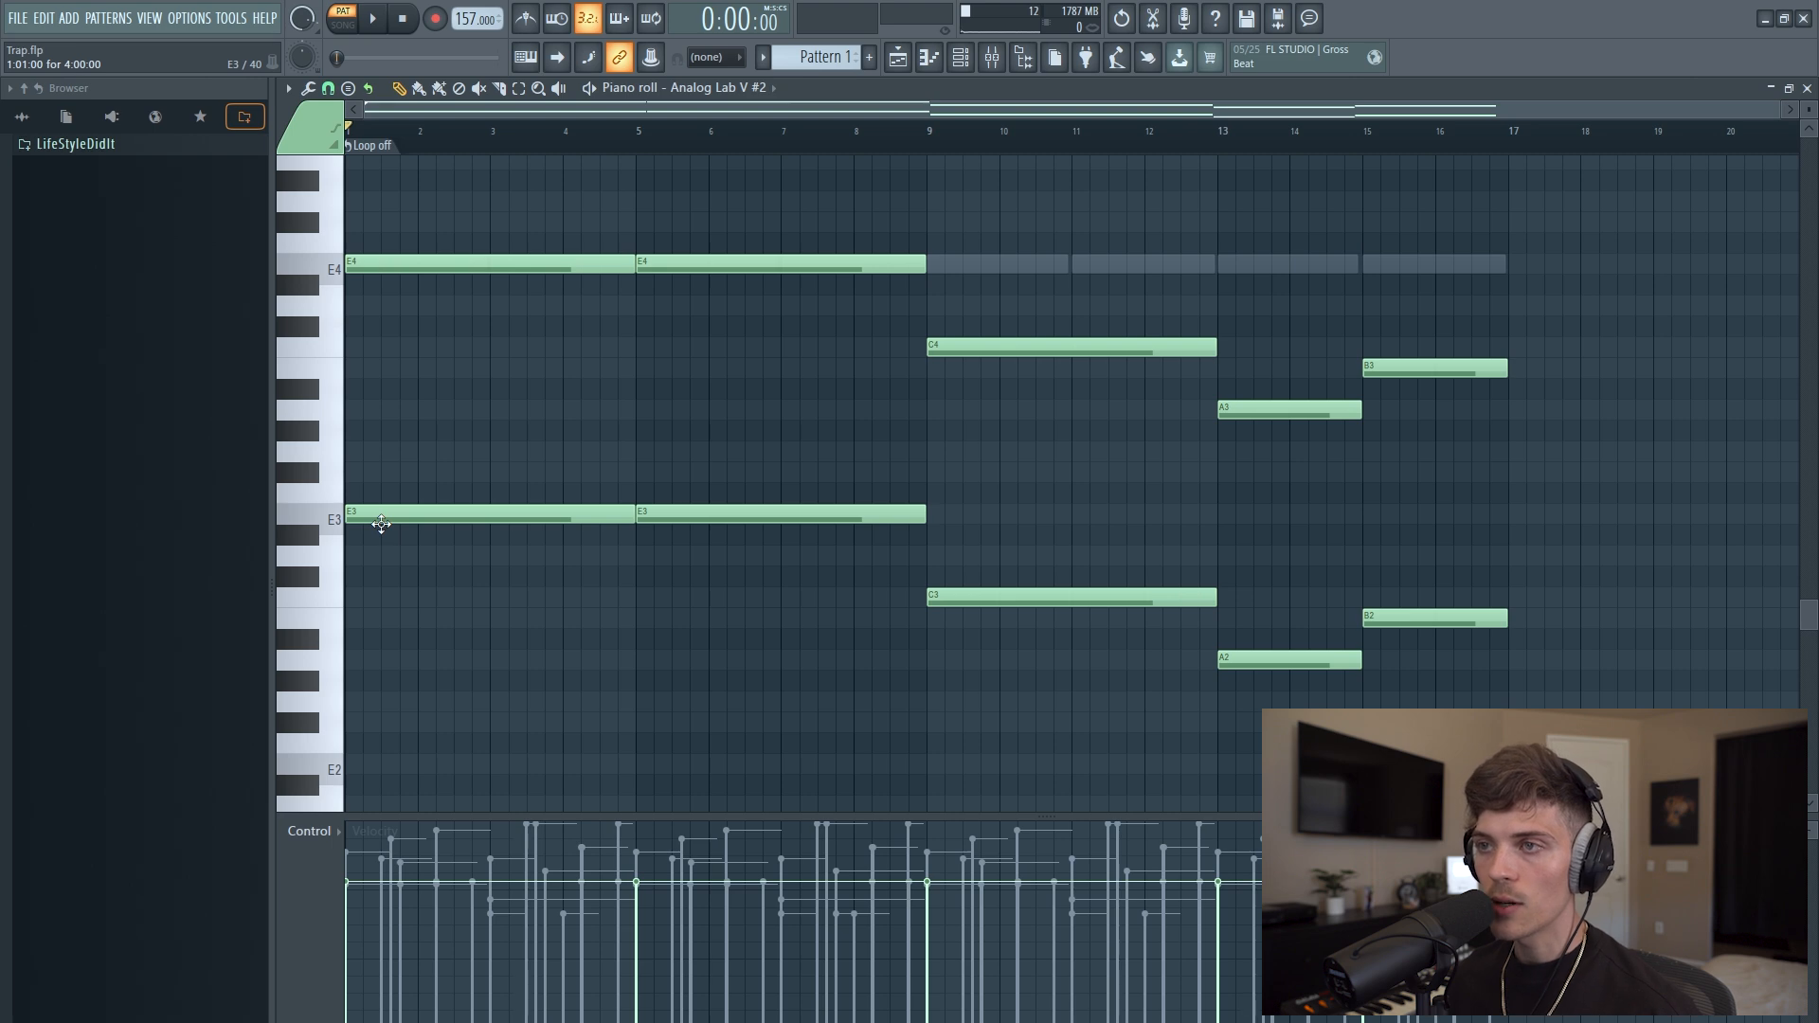
Step: Try a four-bar G3 note at bar 1, play it back and remove it
scroll(446, 139, up, 2)
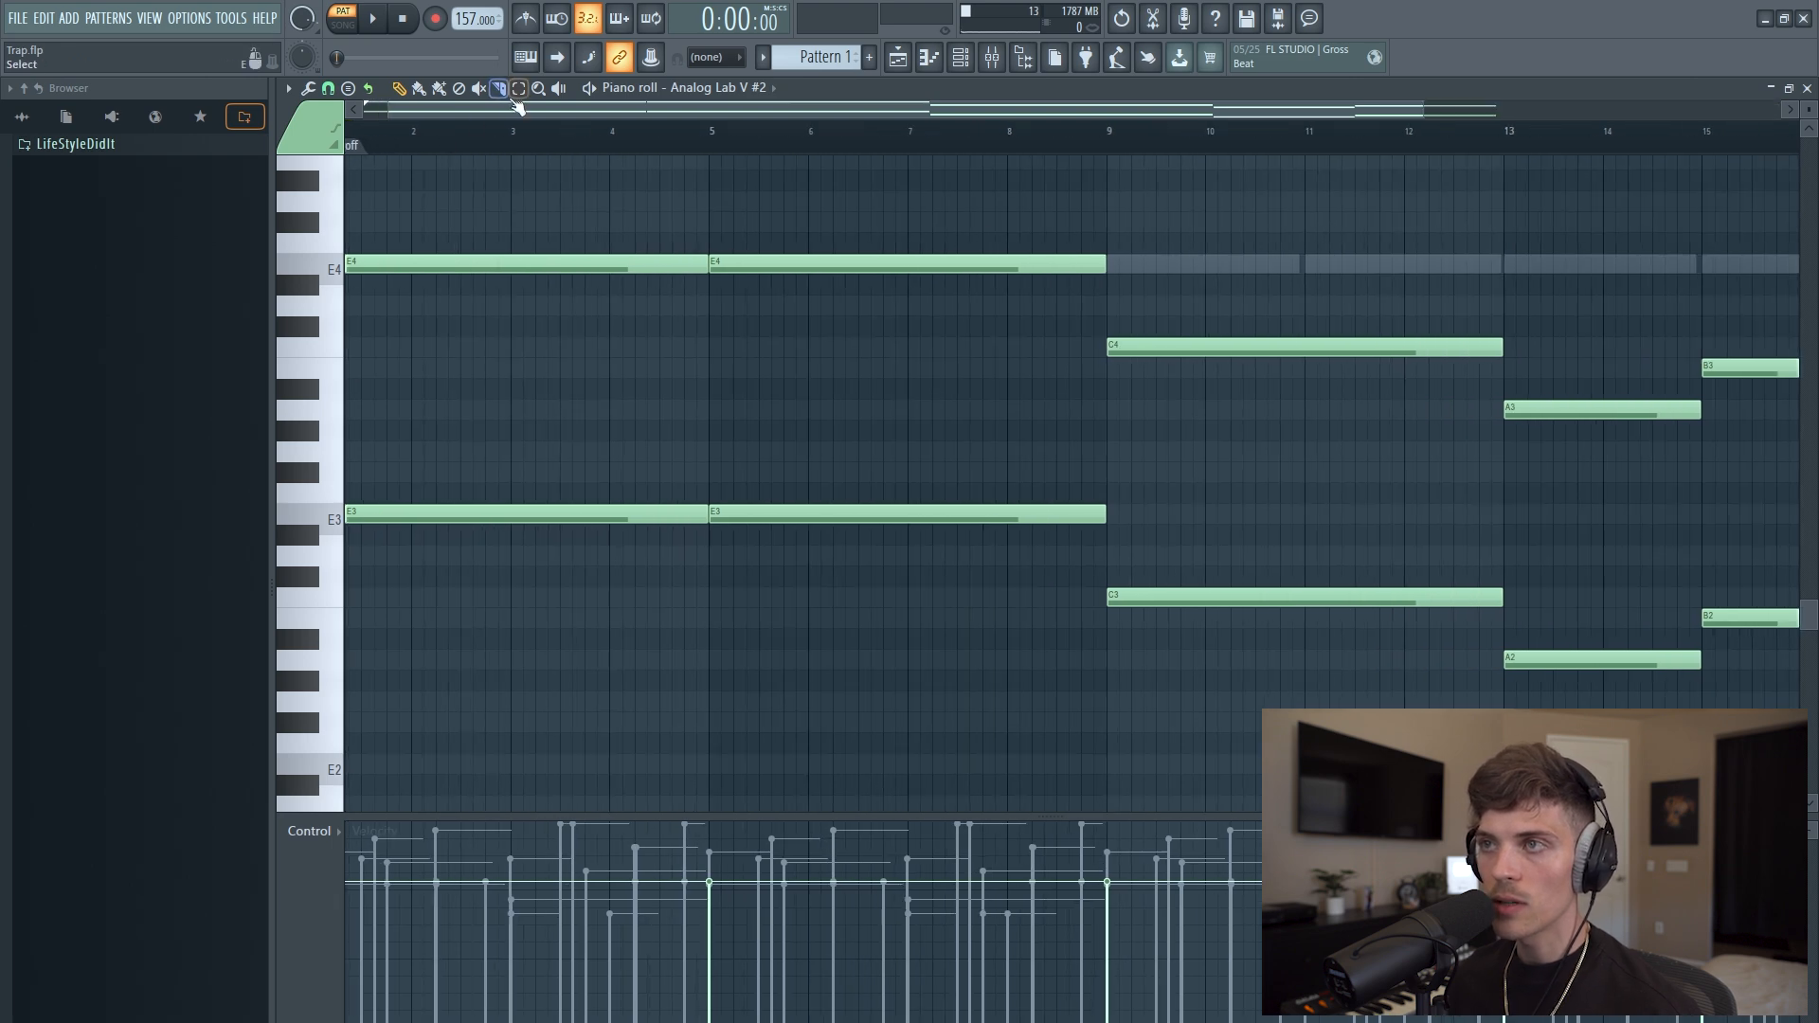
drag(515, 106, 253, 154)
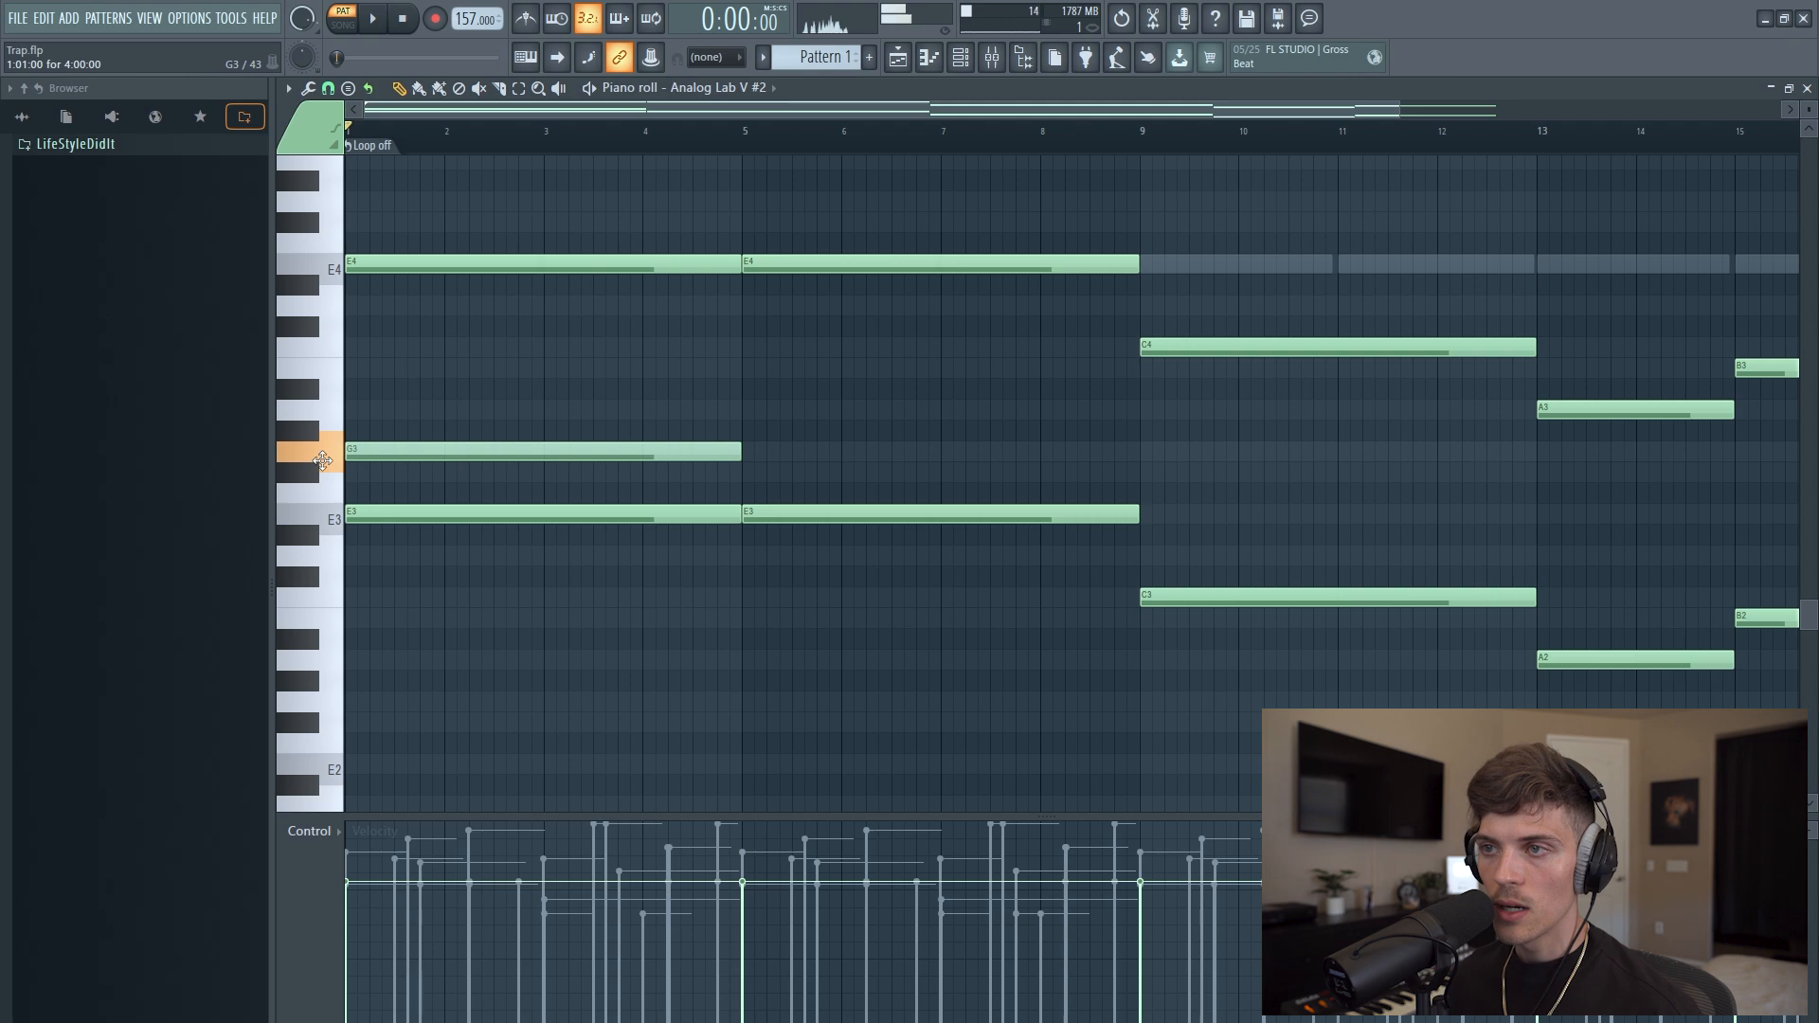
key(space)
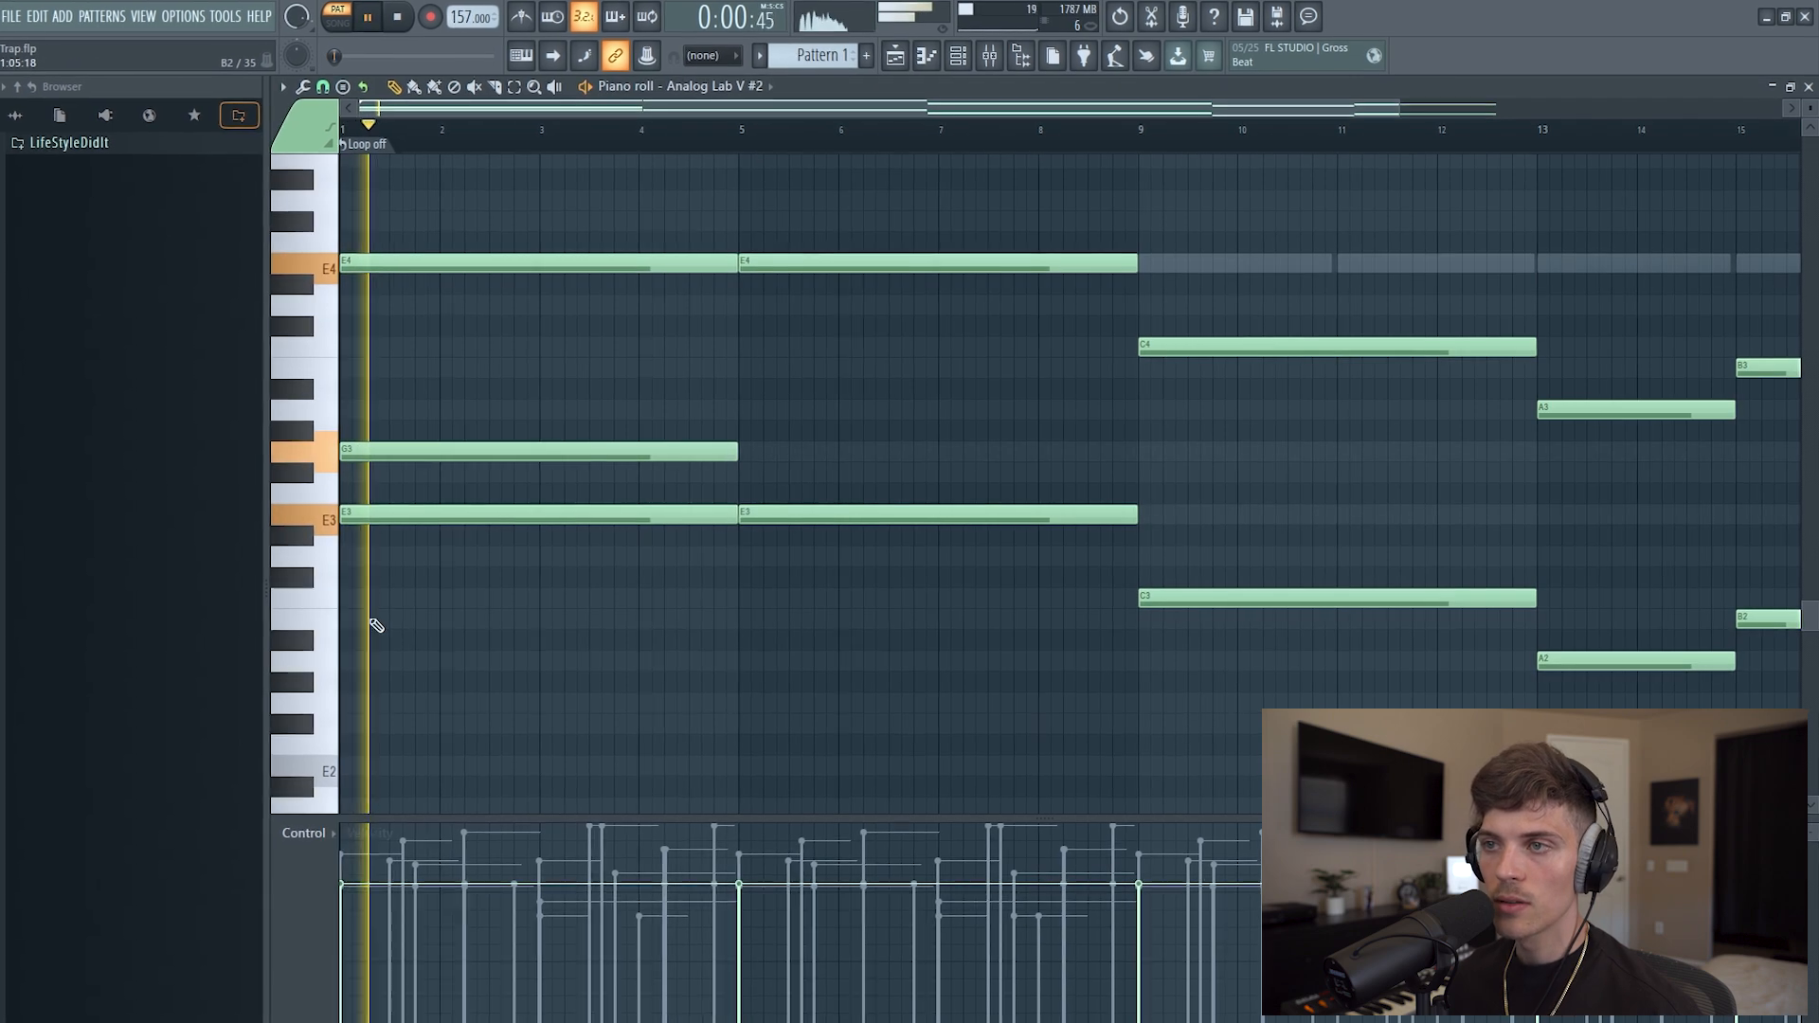
right_click(356, 451)
key(space)
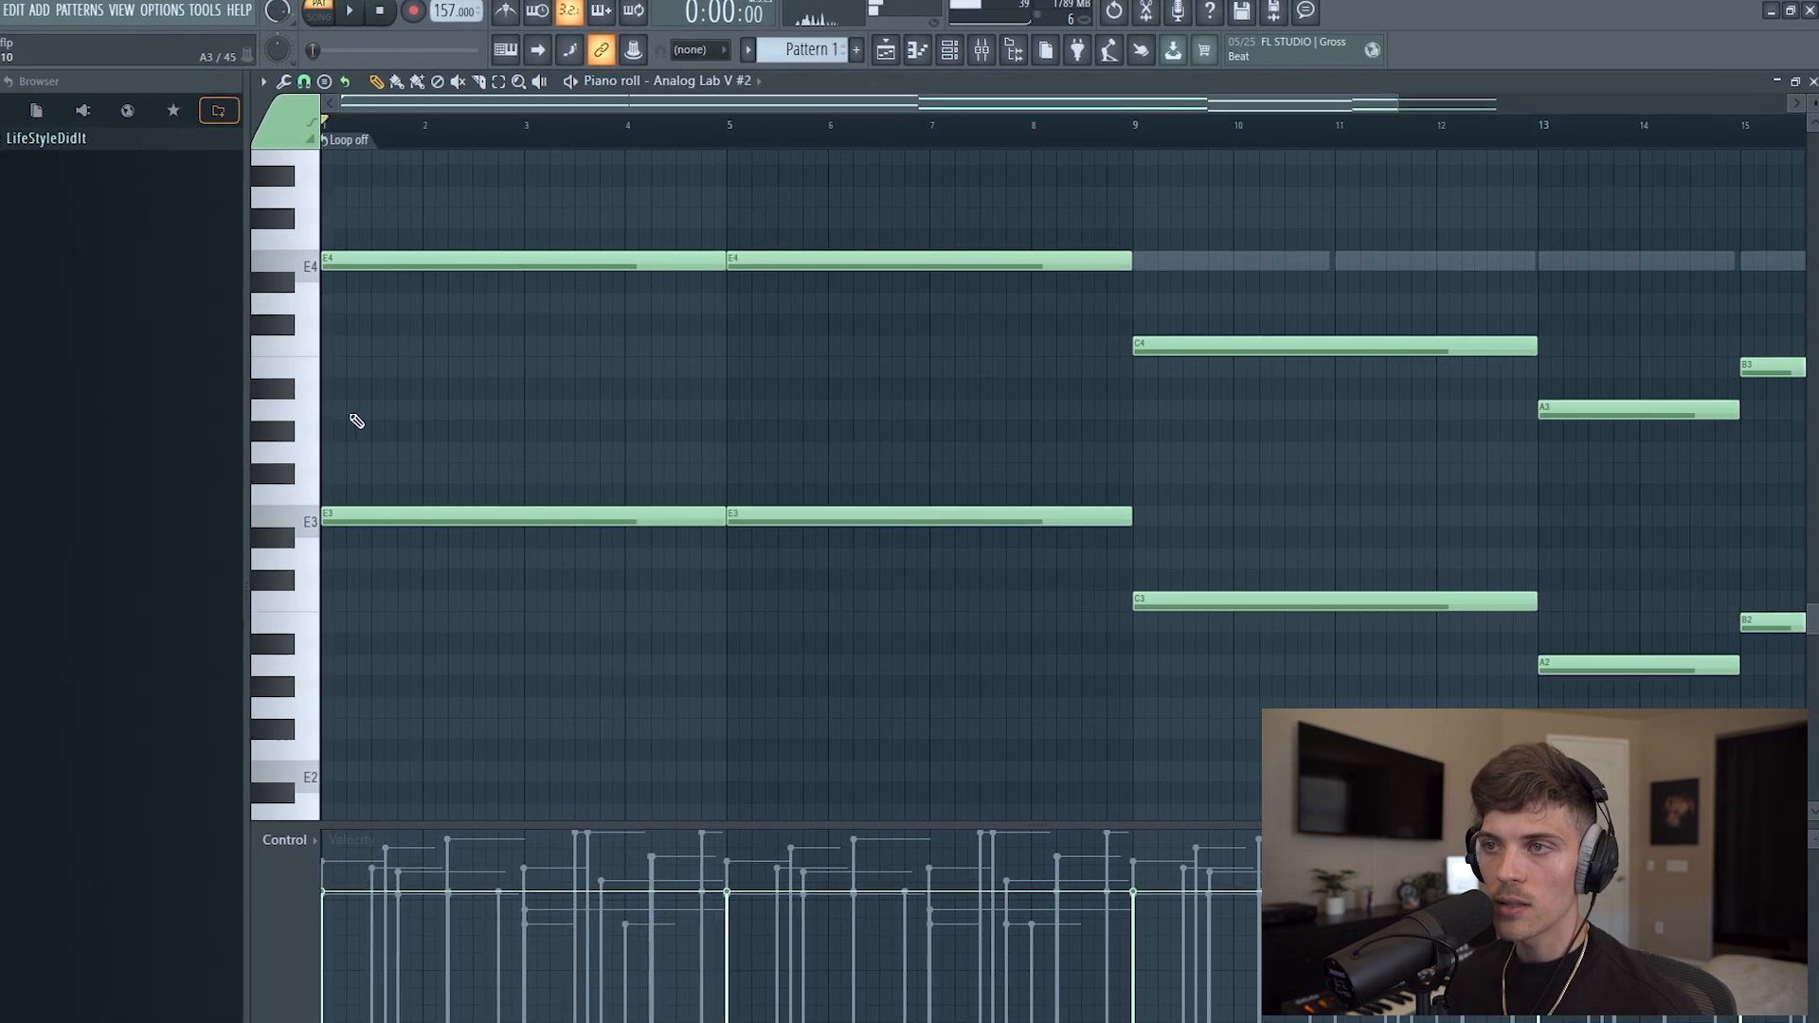
Step: Add a four-bar B3 note at bar 1 between the two E notes and play back the chord
click(348, 411)
drag(327, 406, 262, 367)
key(space)
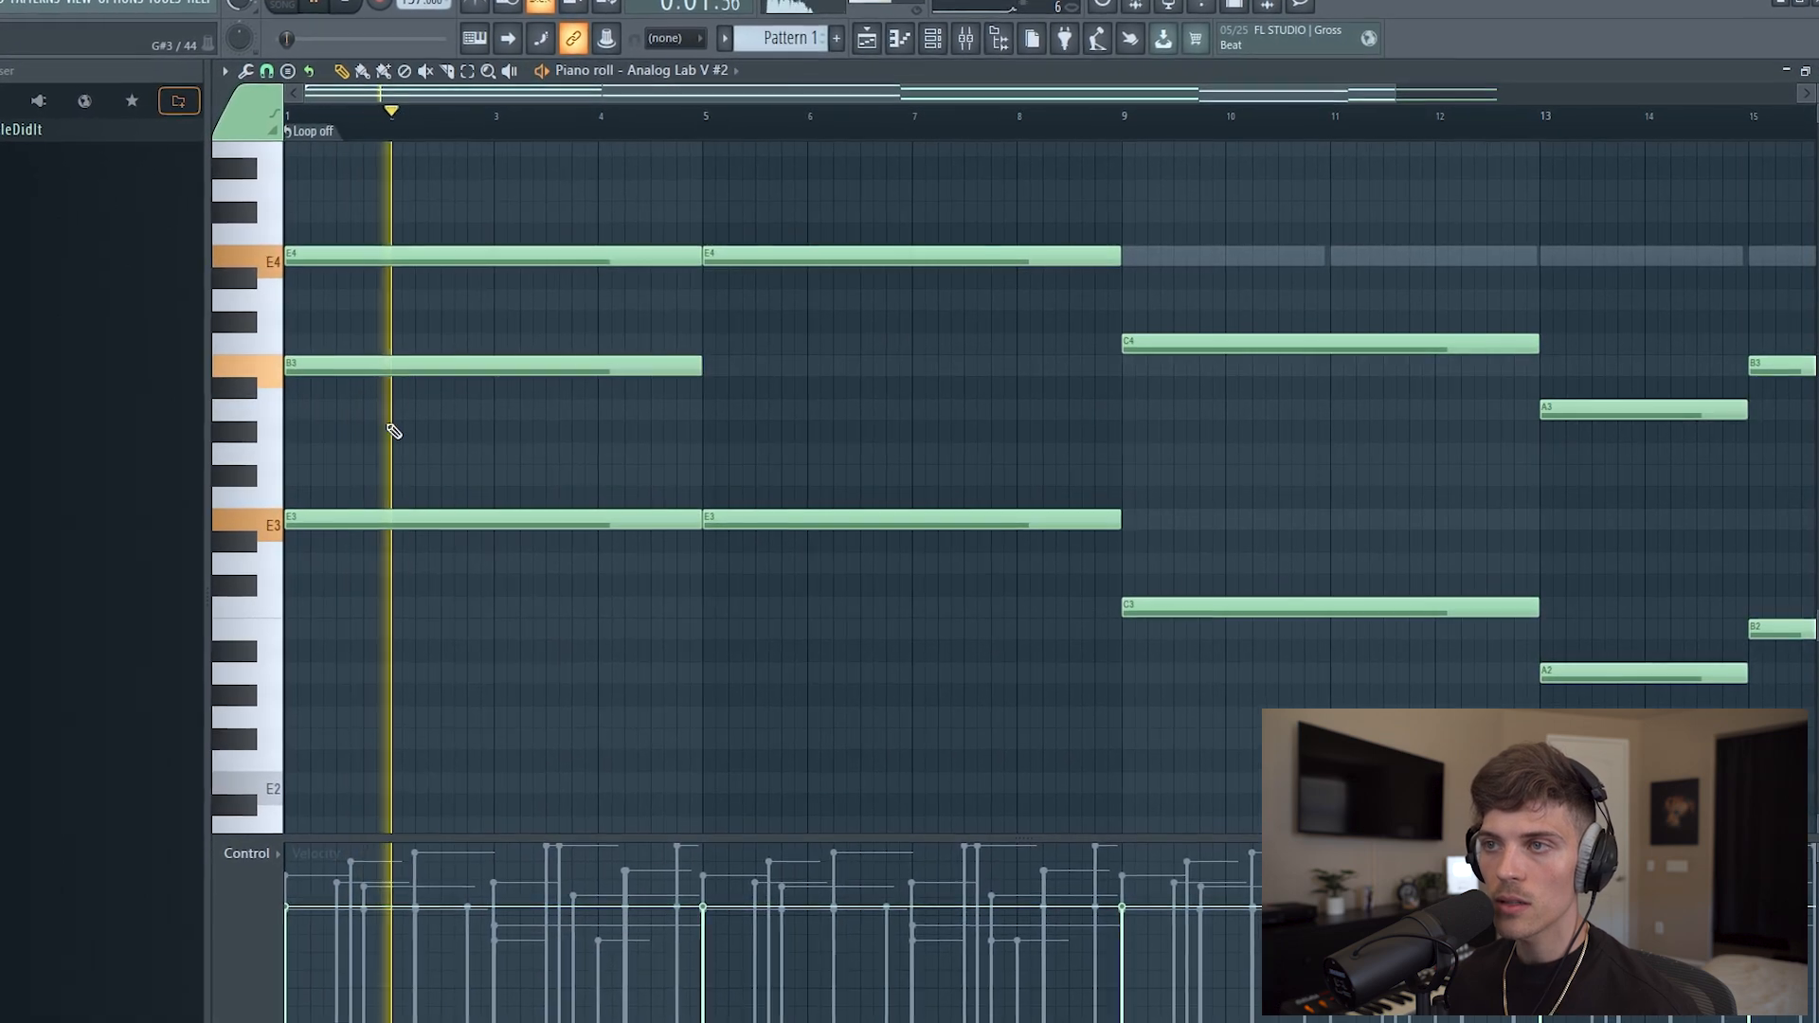
Step: Add a four-bar C4 note at bar 5 and raise it one octave to C5
click(701, 343)
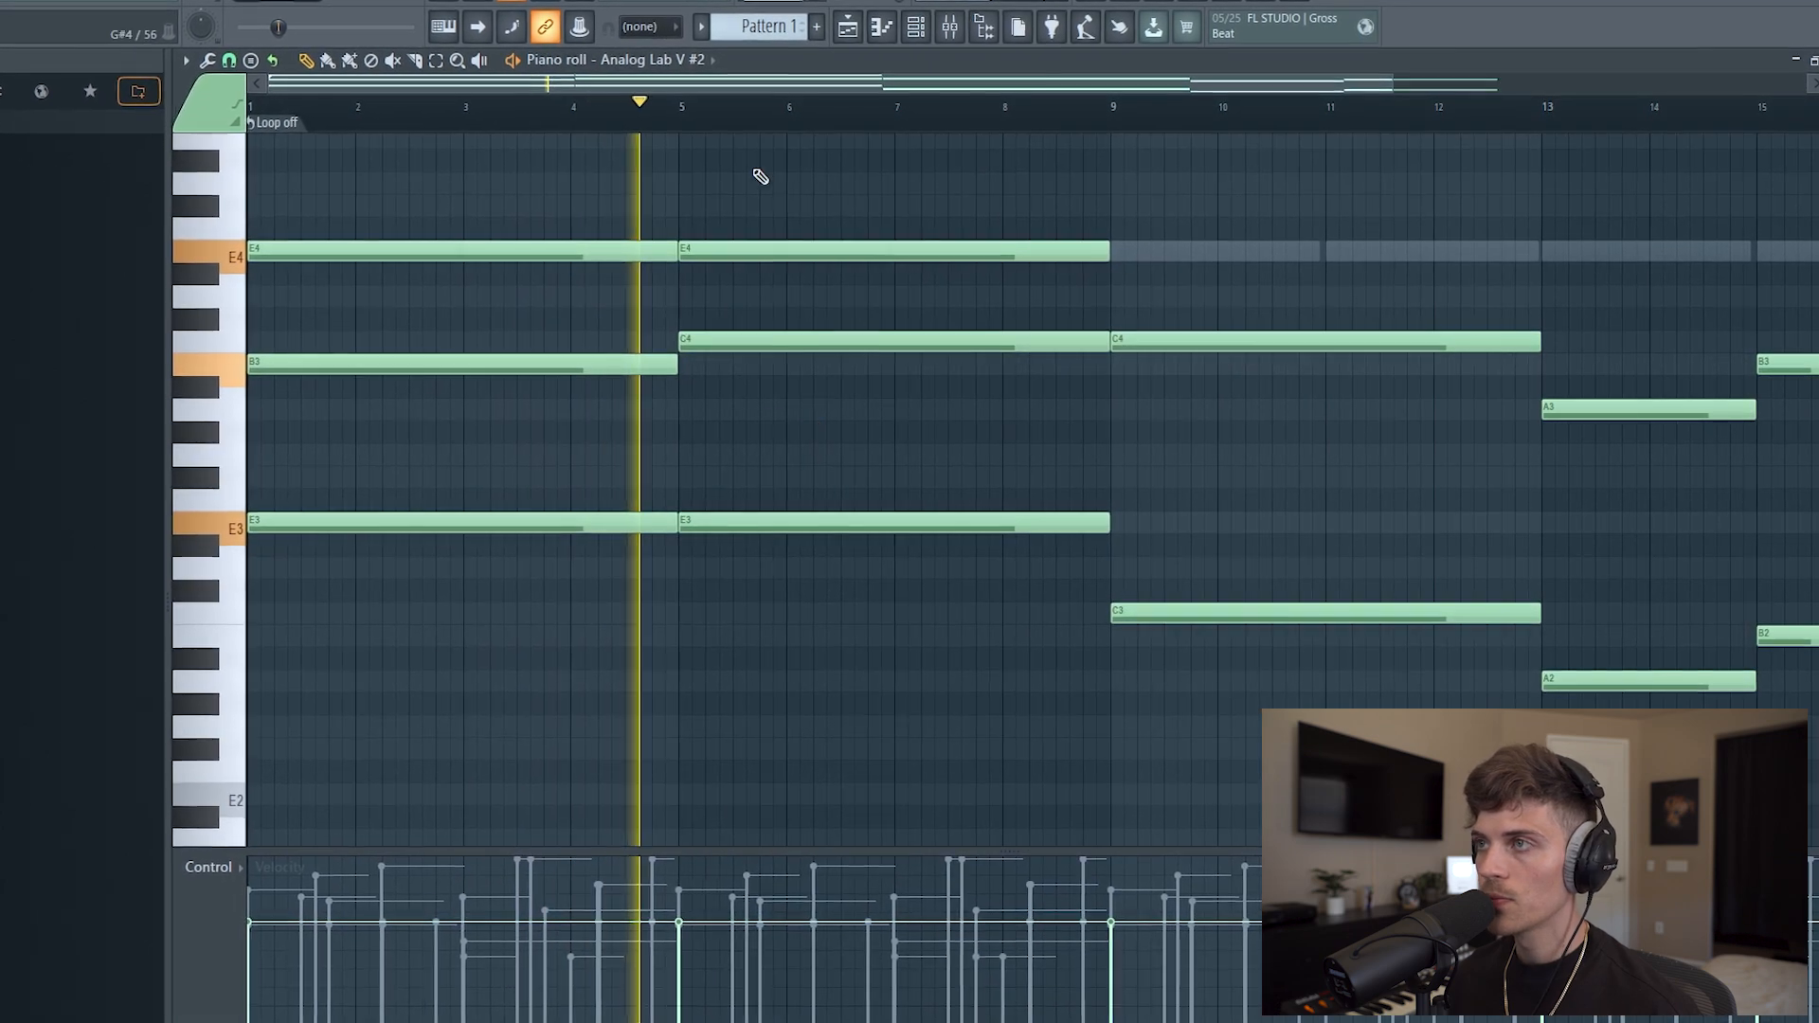
scroll(709, 116, down, 2)
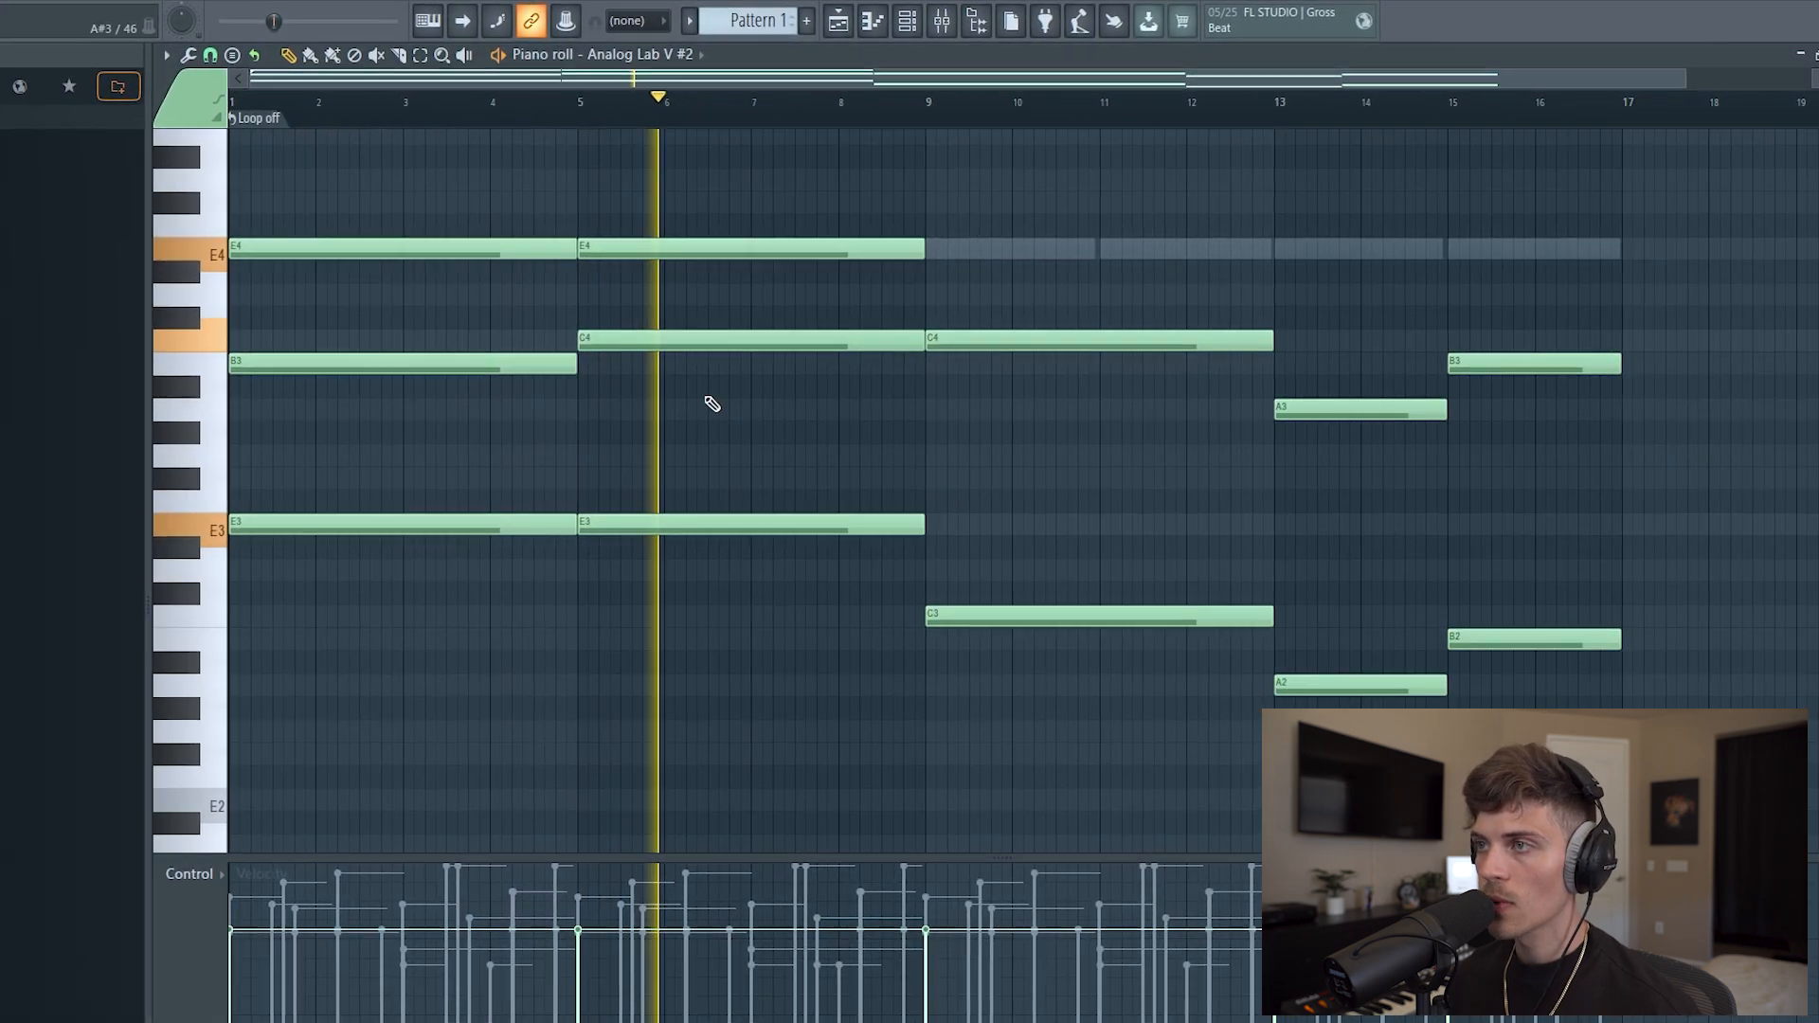
key(ctrl+Up)
scroll(699, 379, up, 2)
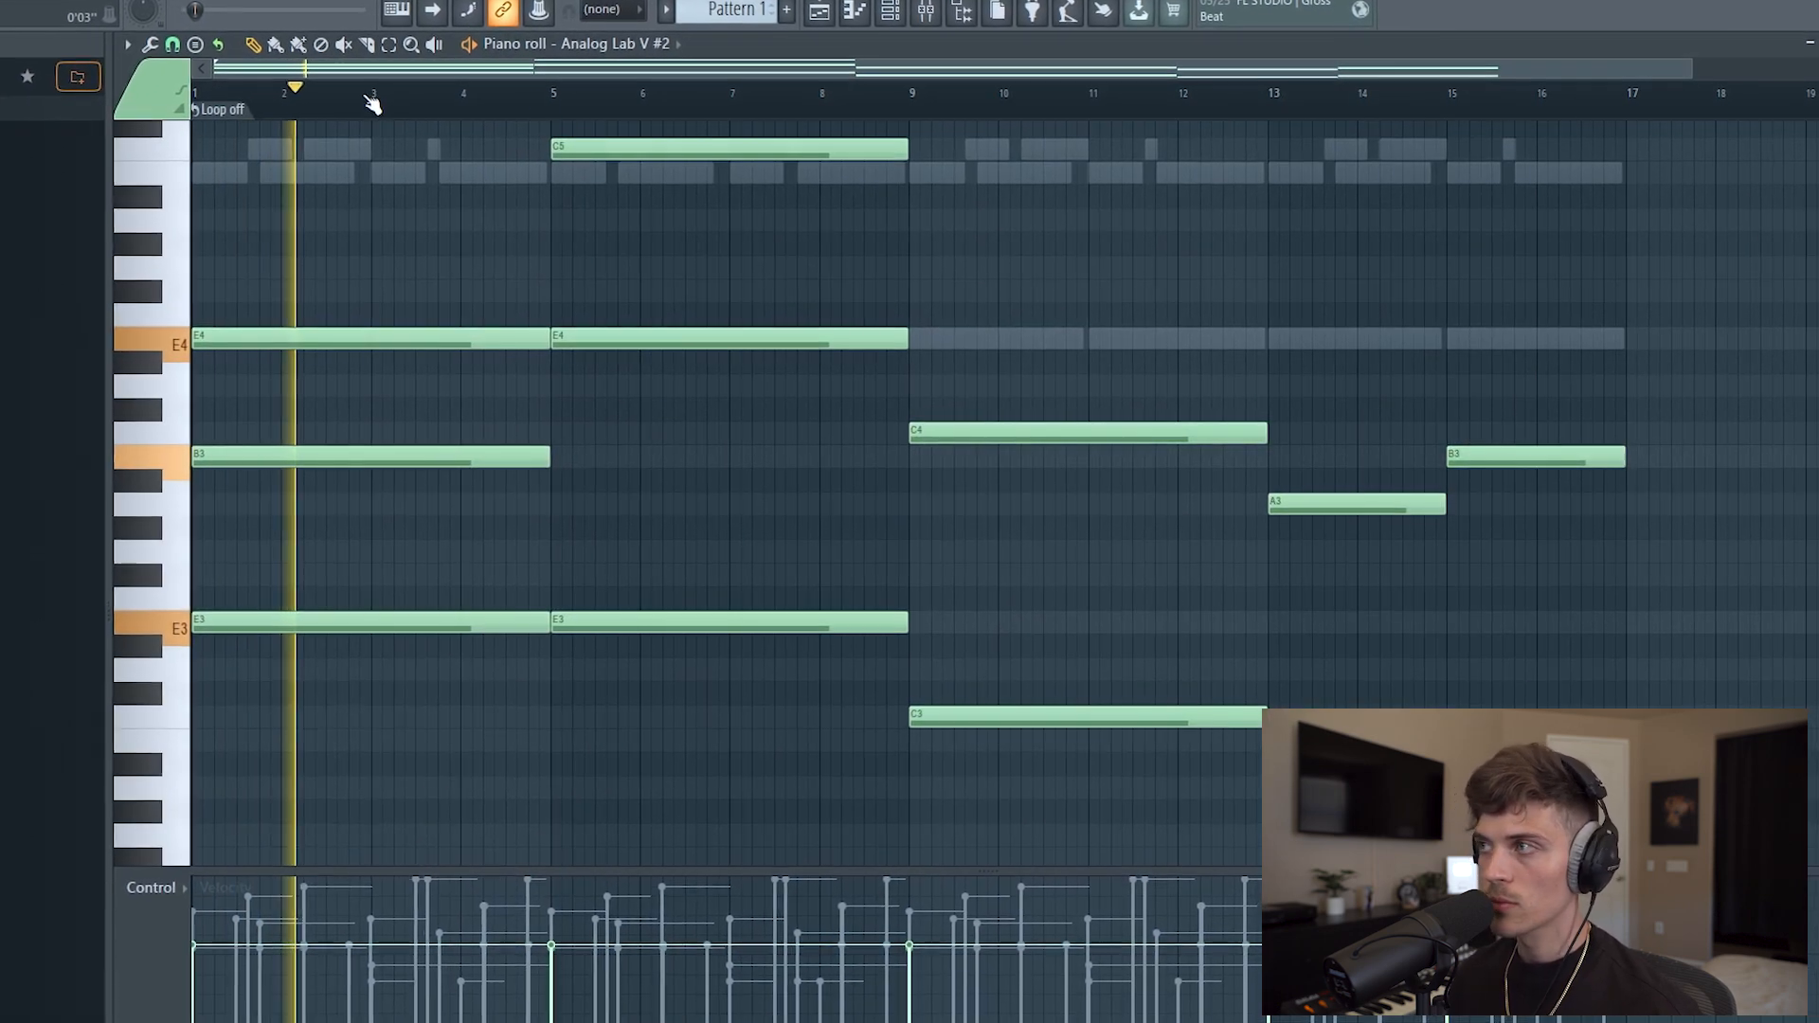
scroll(995, 474, down, 1)
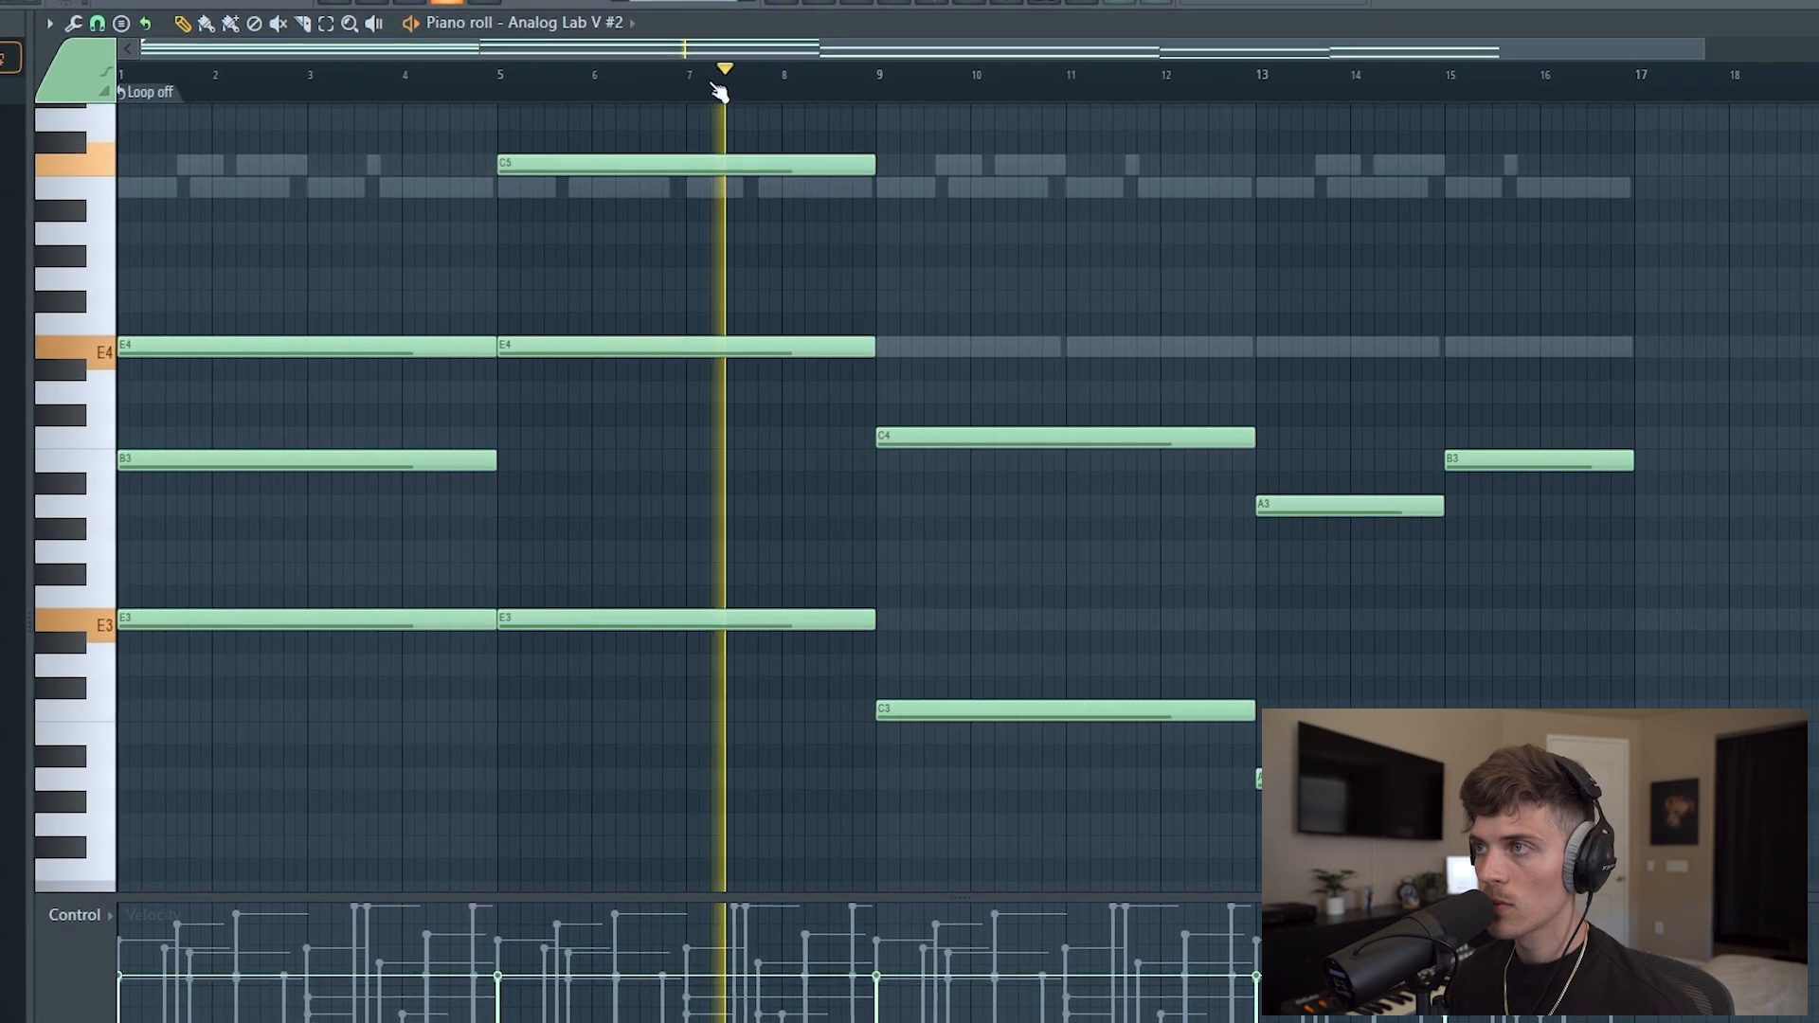
Step: Stop playback, add a B4 note at bar 7 and play the pattern again
key(space)
scroll(720, 88, up, 3)
click(668, 185)
key(space)
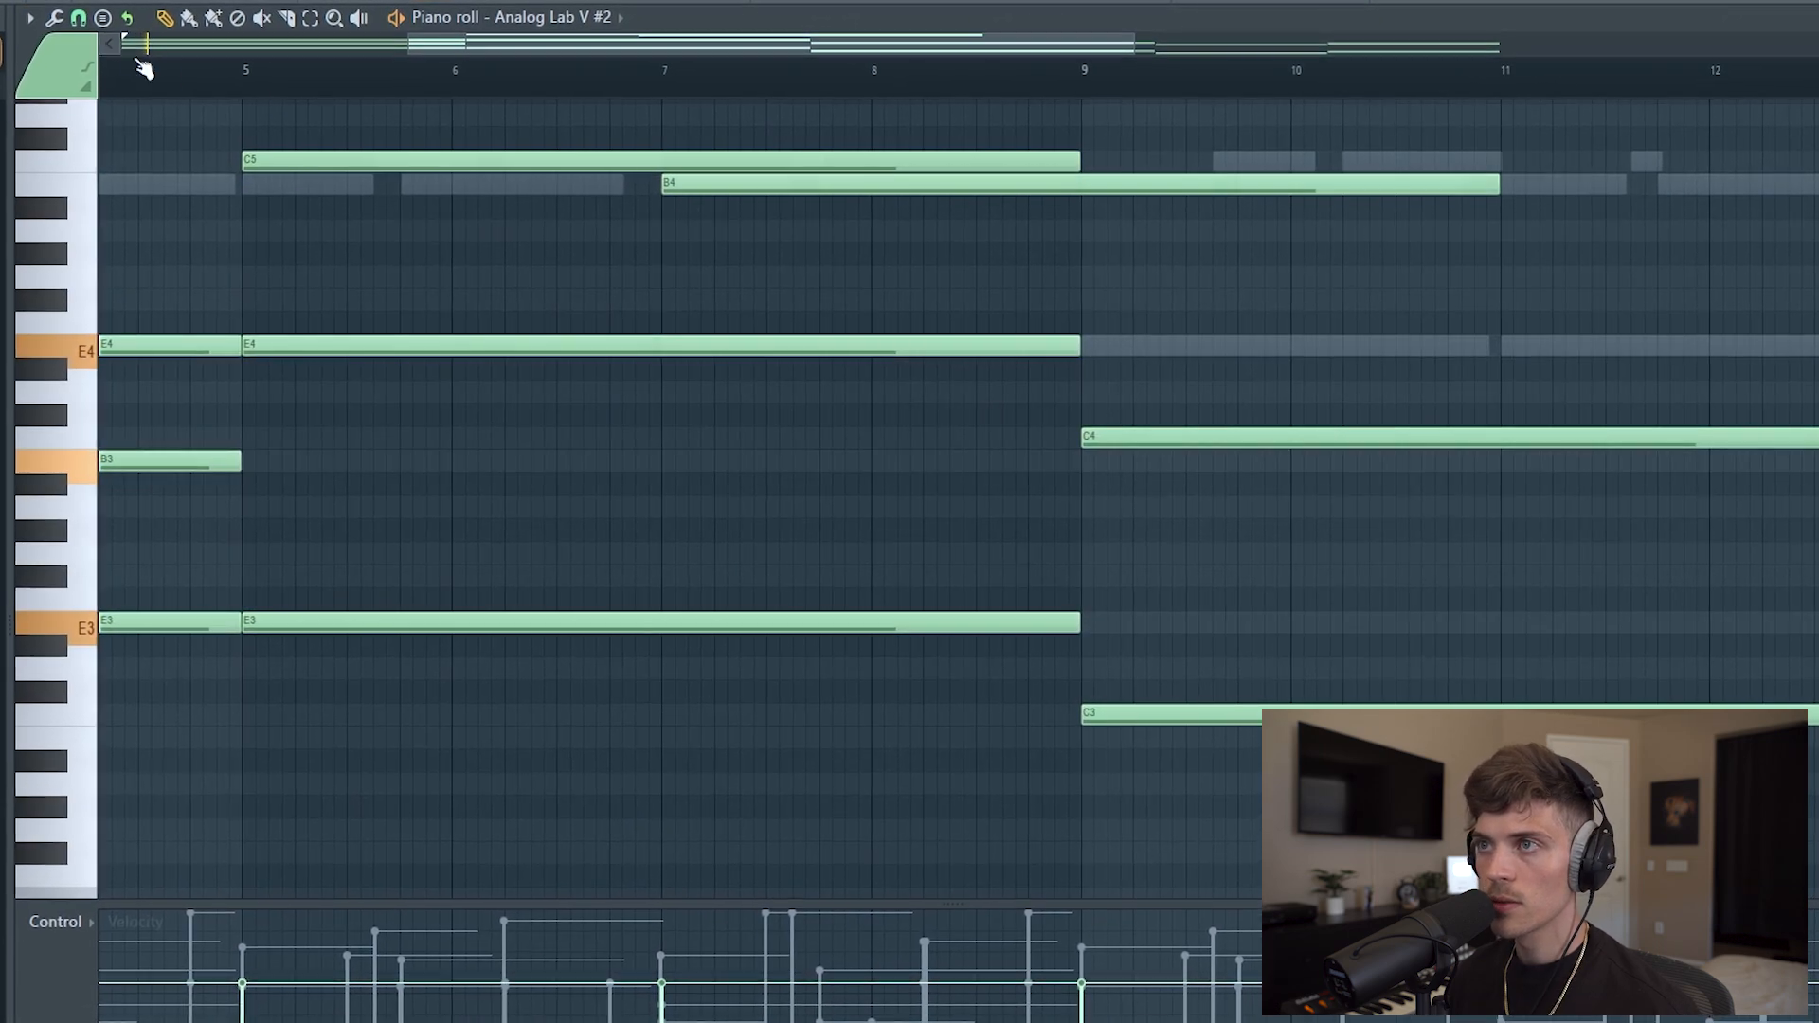
Step: Shorten the C5 and B4 notes together so each lasts two bars, ending at bars 7 and 9
drag(660, 108, 1019, 267)
drag(1503, 183, 1071, 222)
ctrl+click(995, 168)
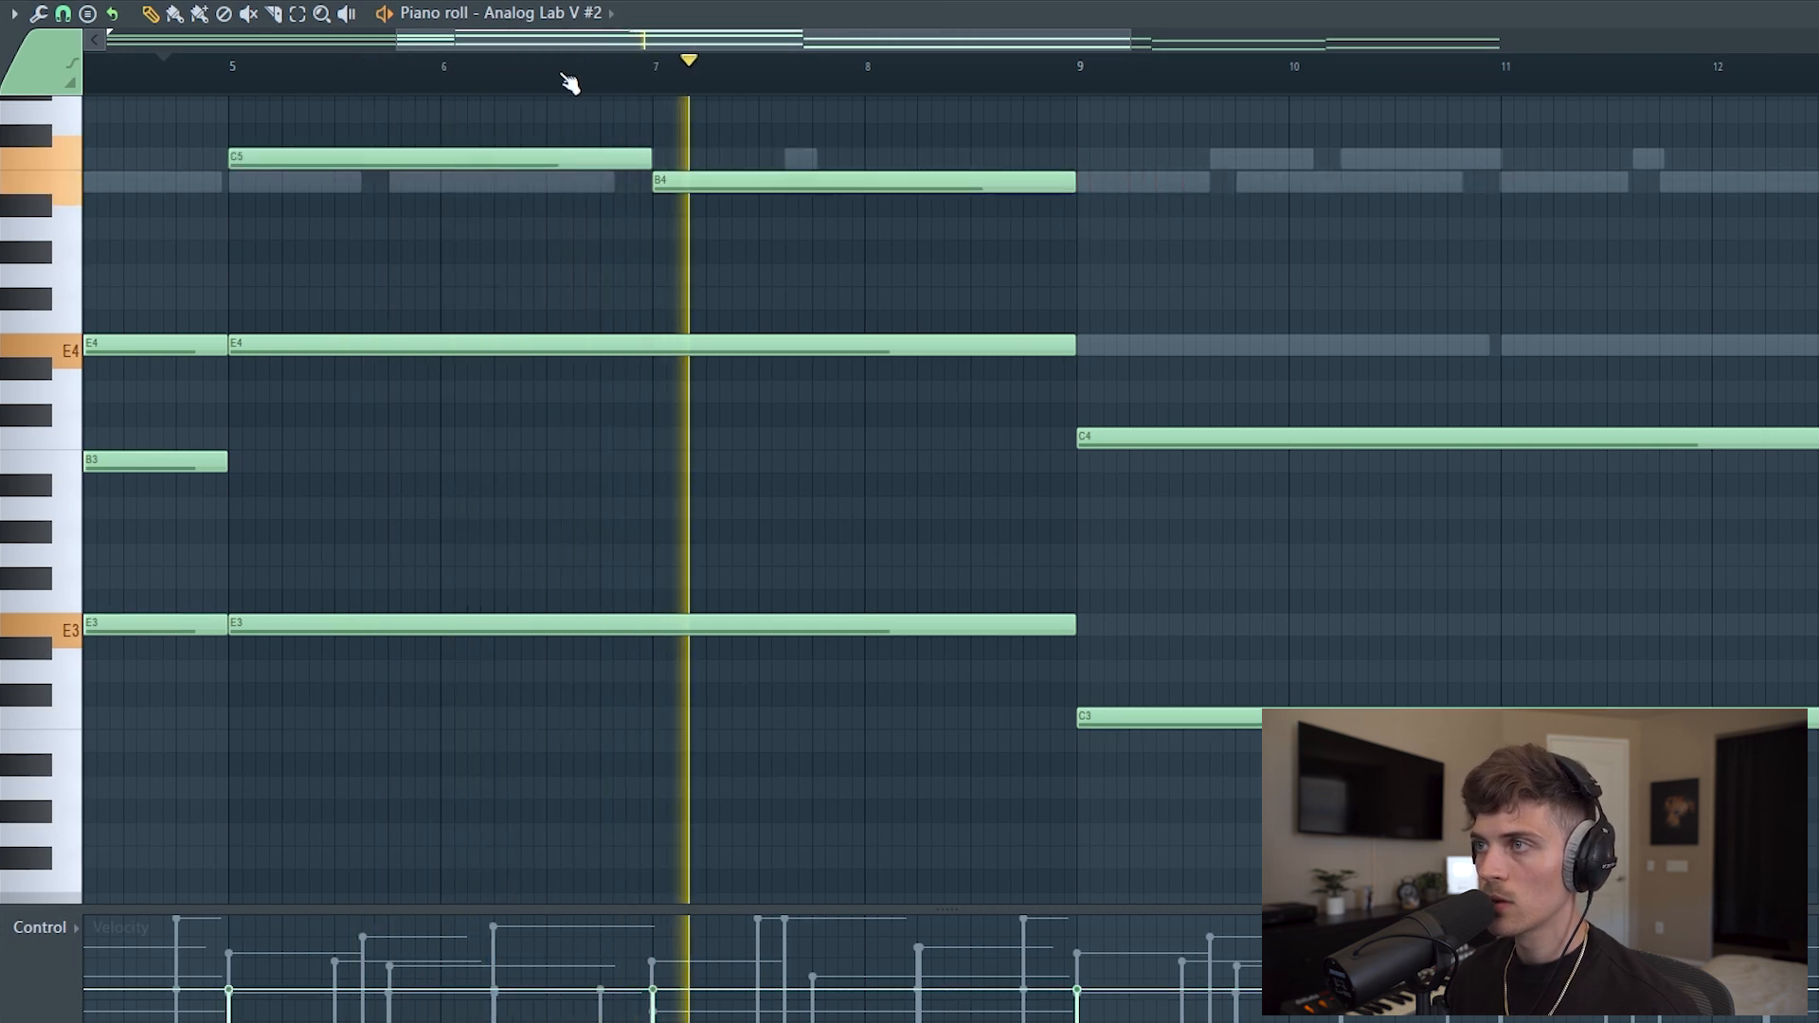
Step: Add a G3 note at bar 9 with the same four-bar length as the C4 note above it
scroll(566, 76, down, 3)
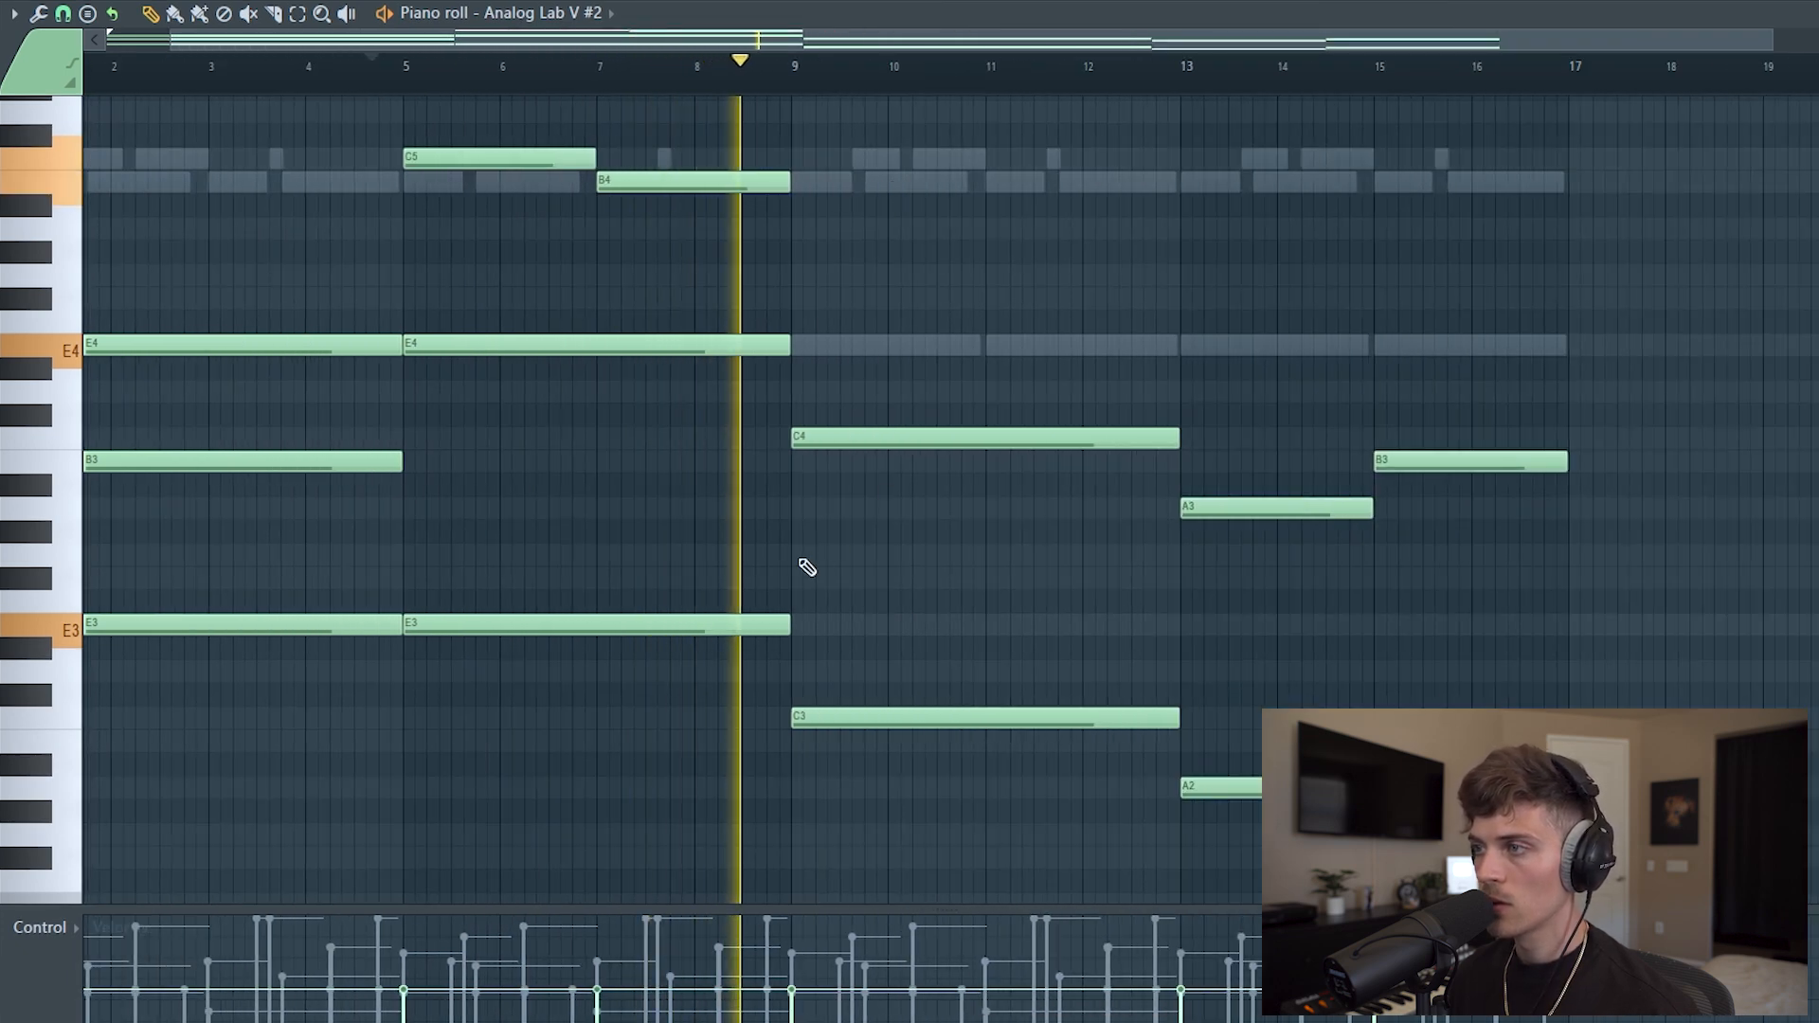
click(834, 579)
key(space)
drag(837, 585, 836, 559)
key(space)
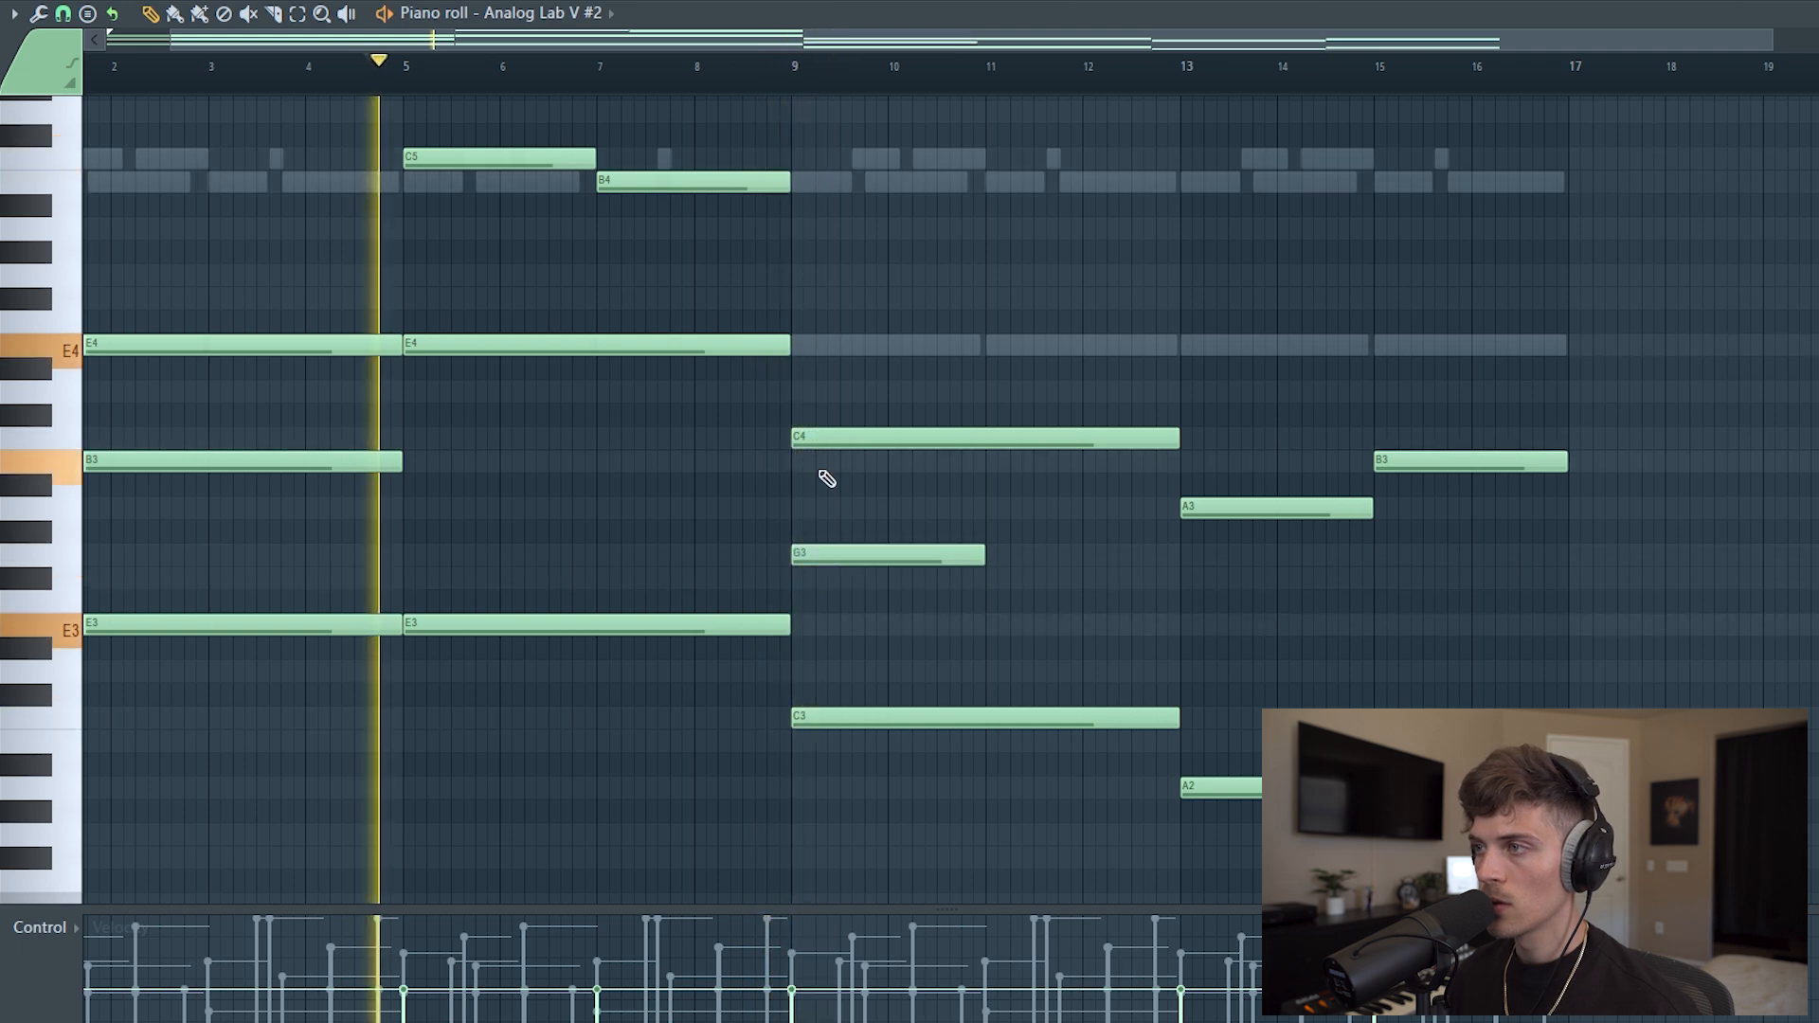
click(824, 440)
right_click(803, 558)
click(801, 559)
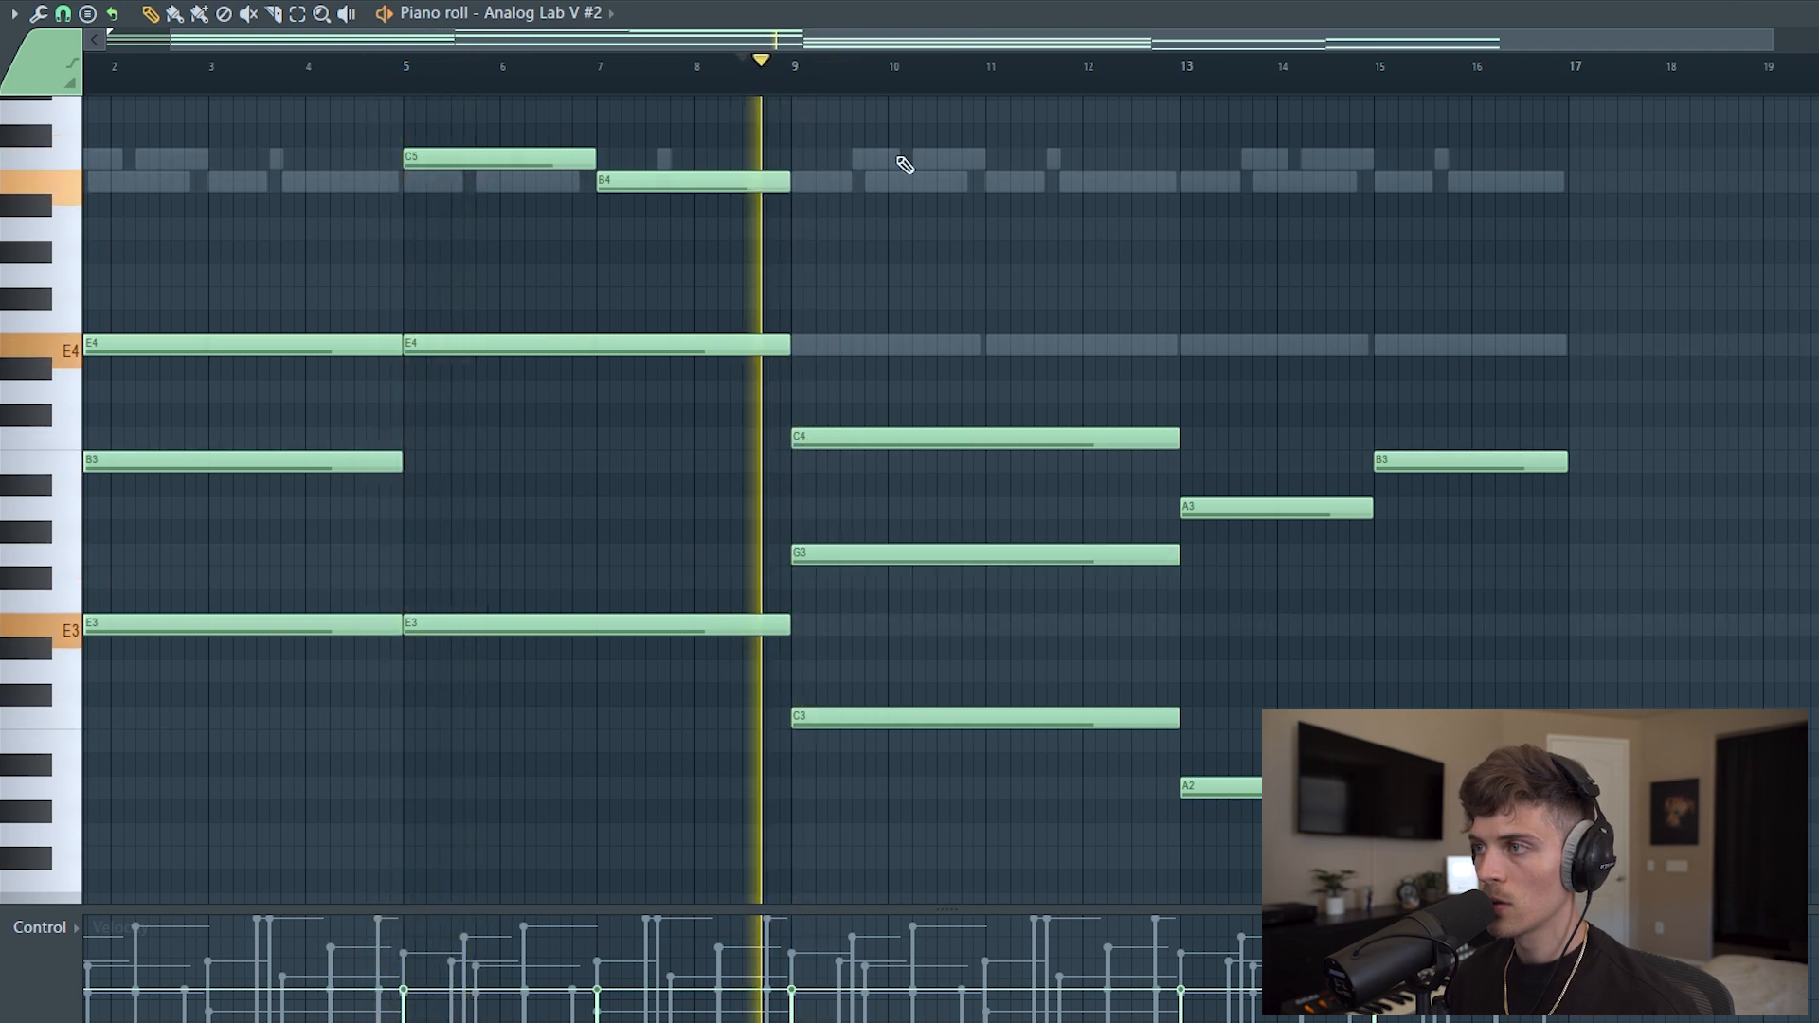
Step: Raise the G3 note at bar 9 one octave to G4, play it back and deselect it
key(space)
drag(810, 499, 873, 576)
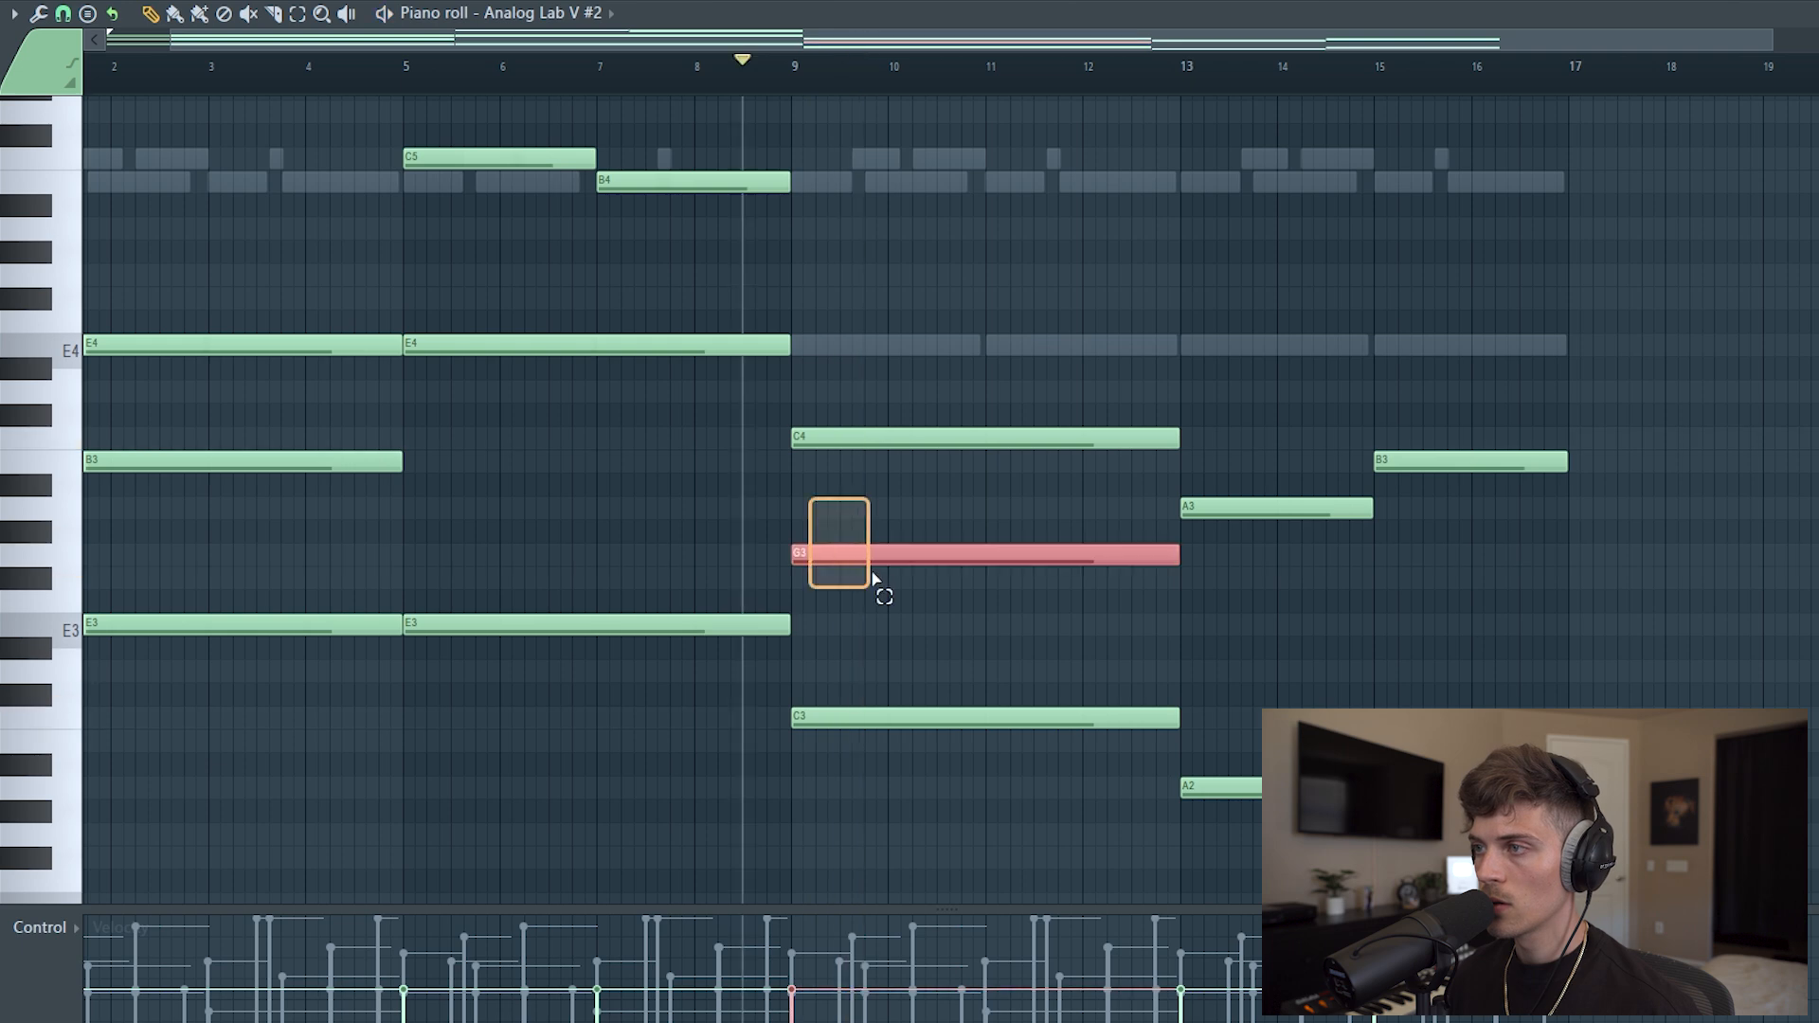
key(ctrl+Up)
key(space)
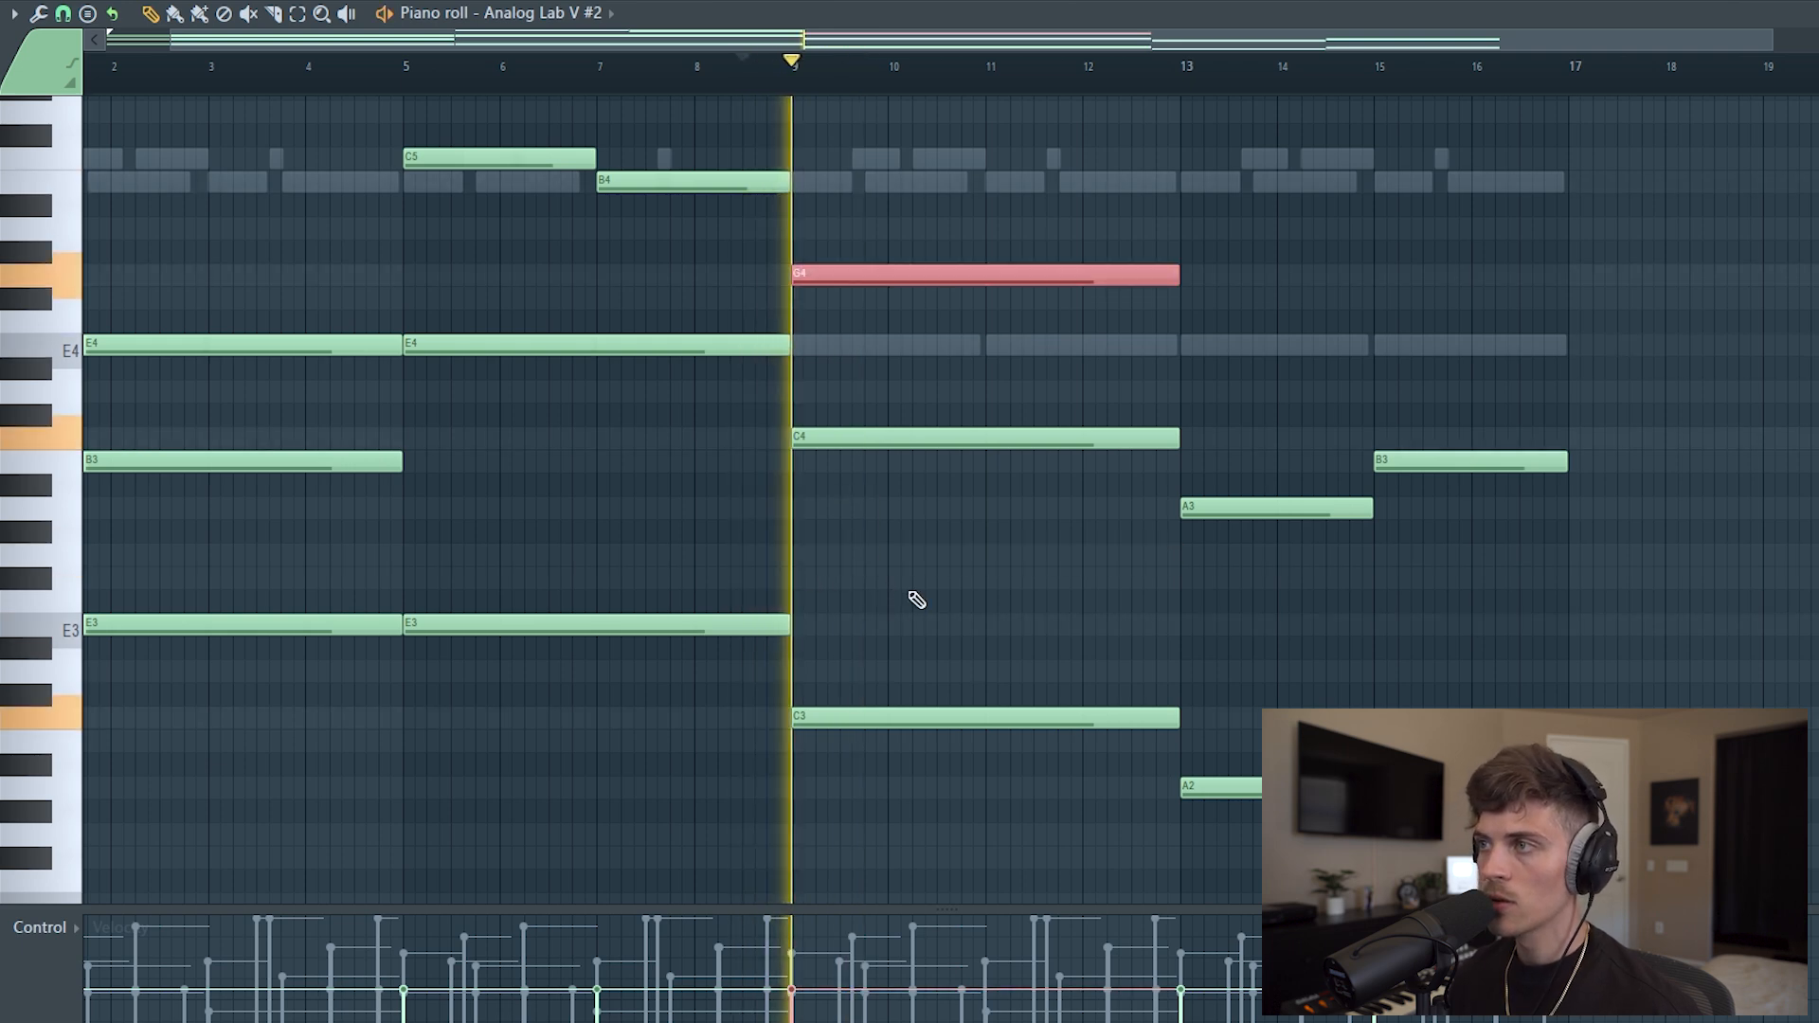
ctrl+click(934, 568)
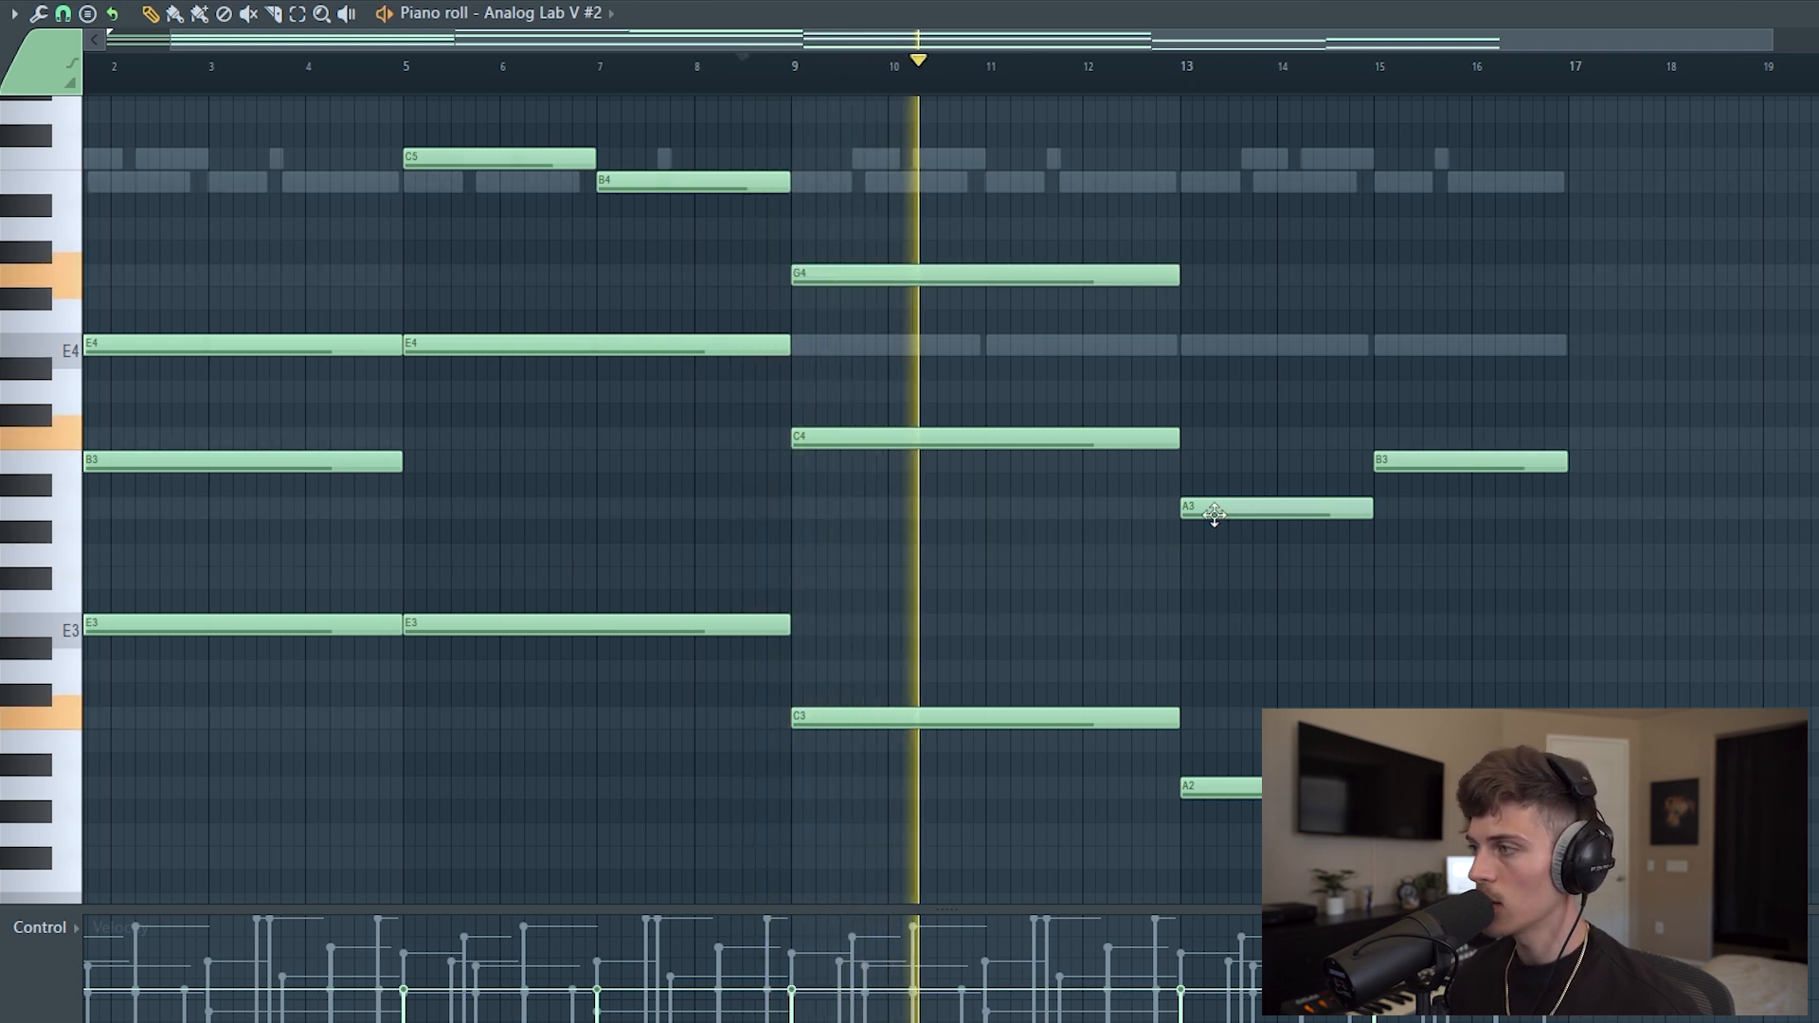
Step: Add a two-bar D3 note at bar 13, raise it one octave to D4 and deselect it
click(1196, 673)
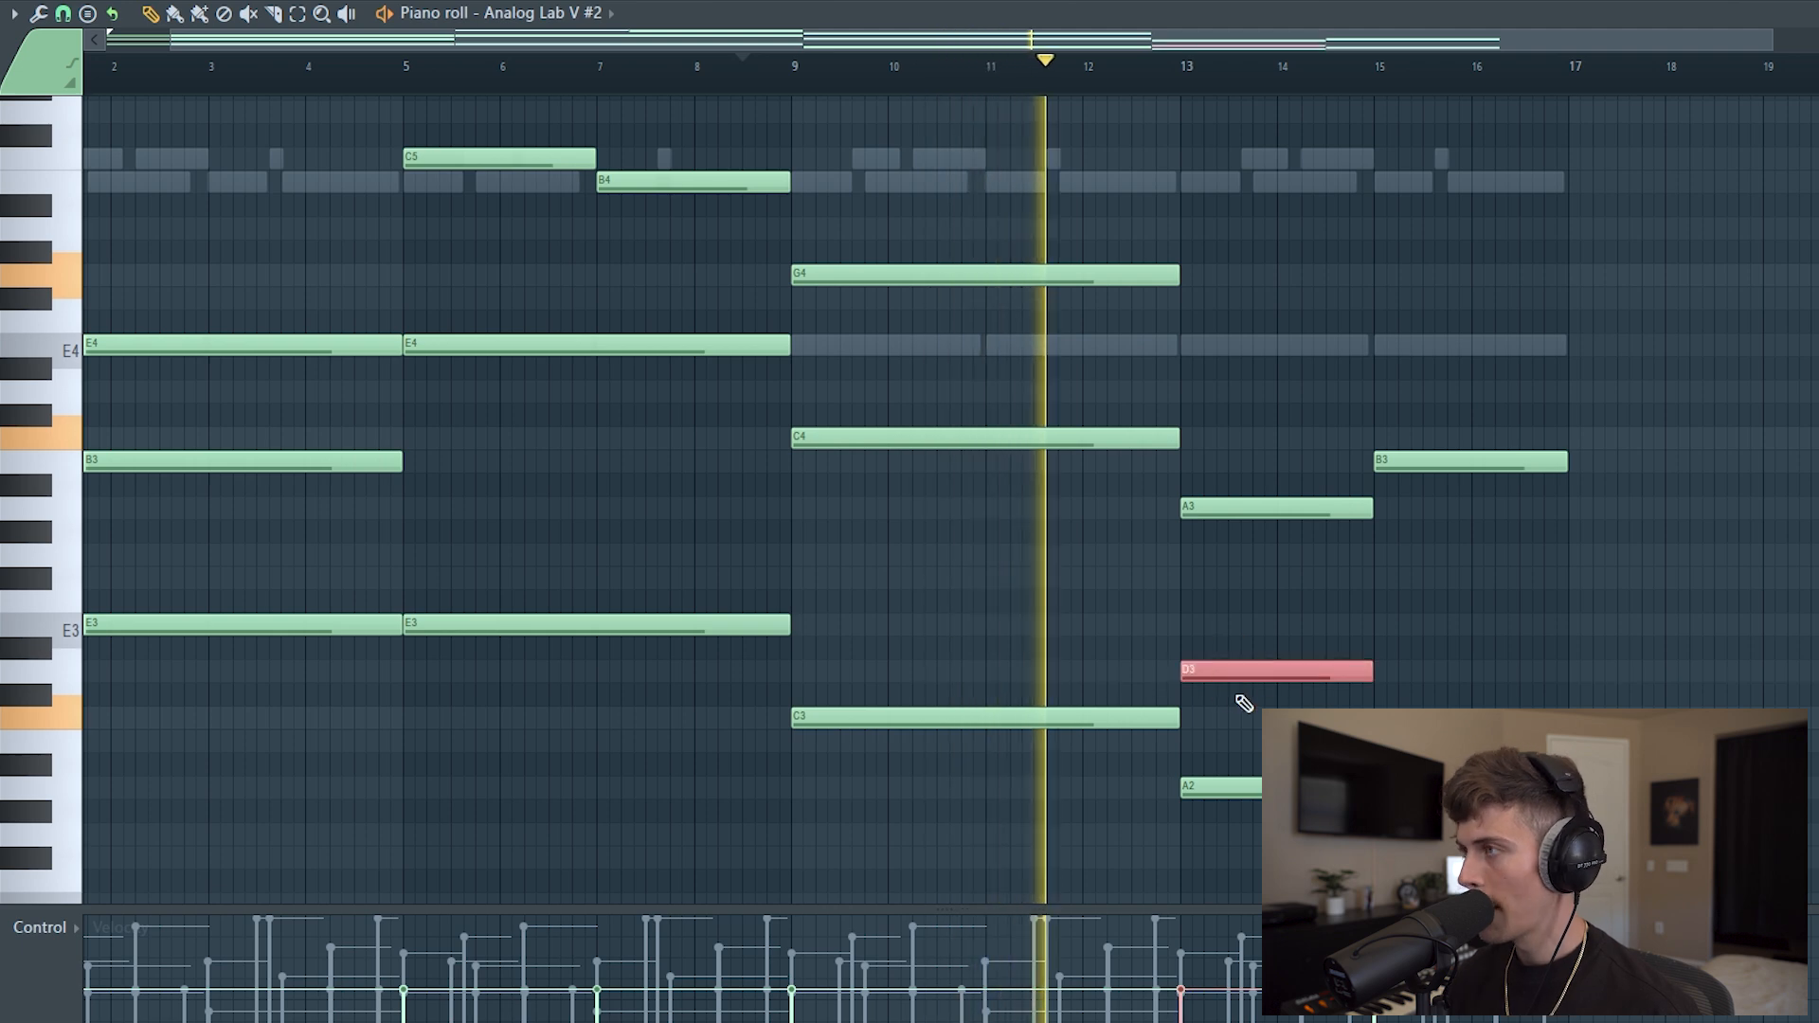
key(ctrl+Up)
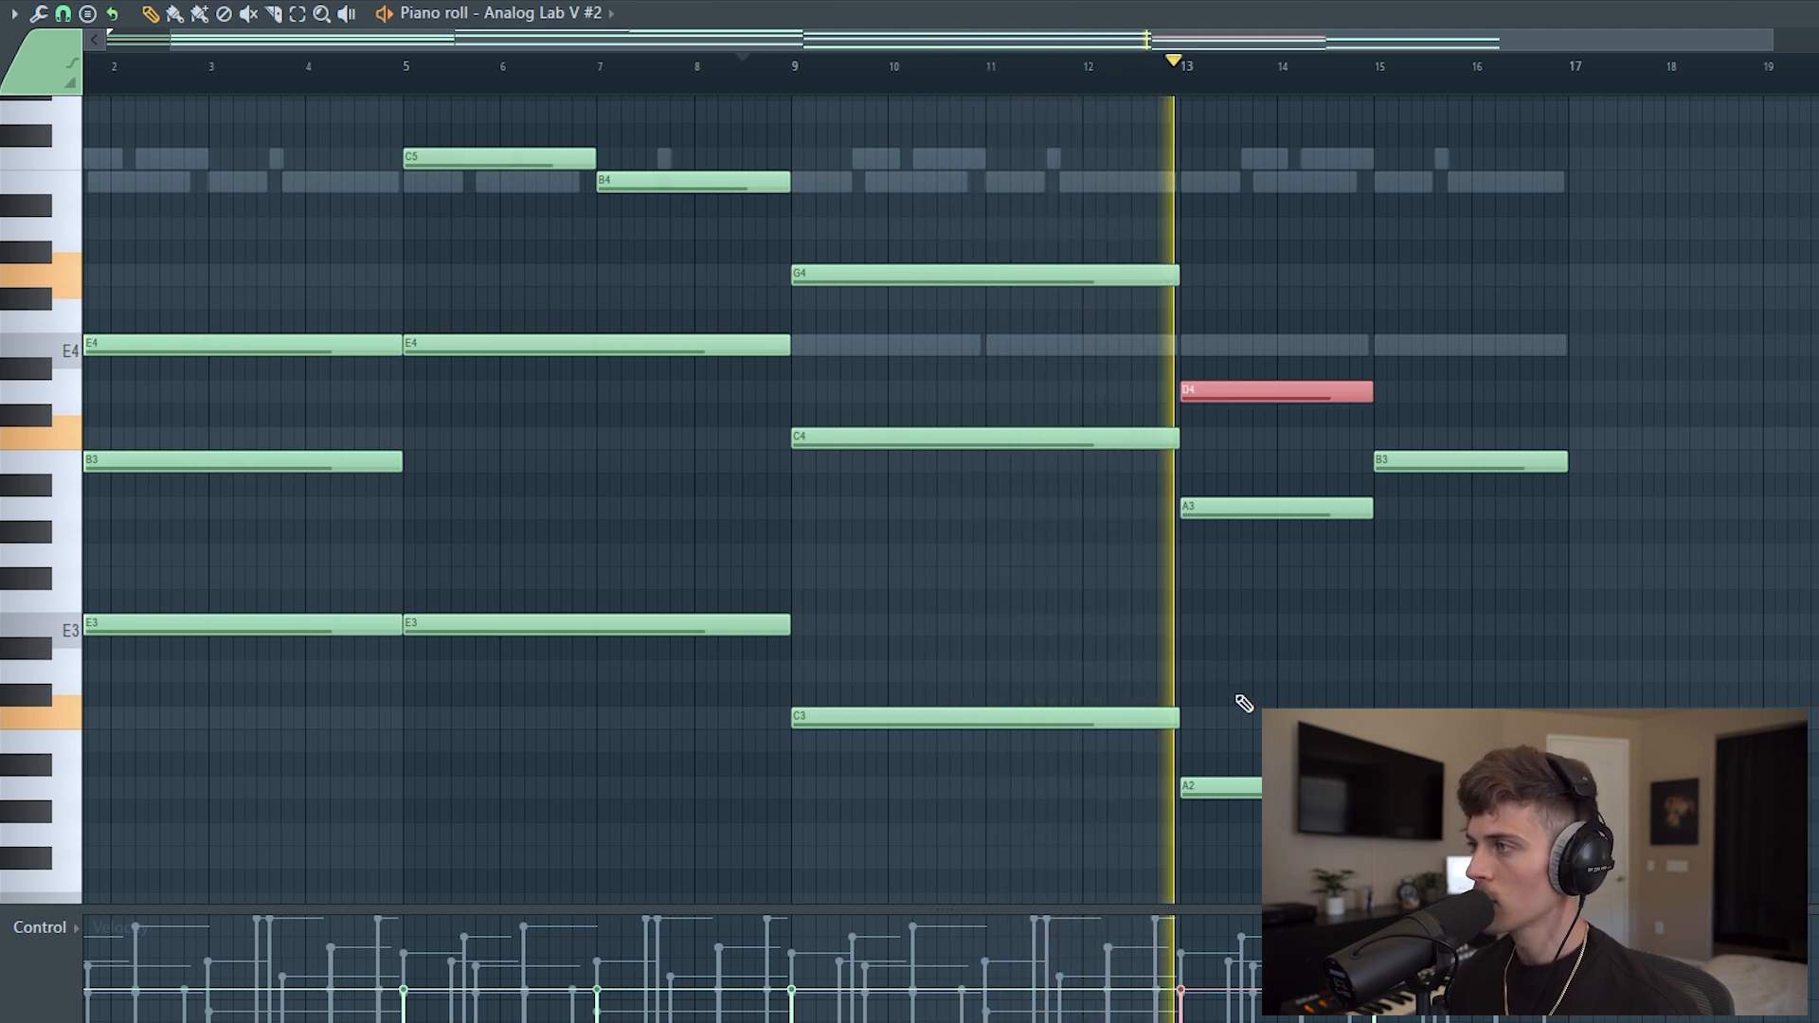
ctrl+click(1384, 418)
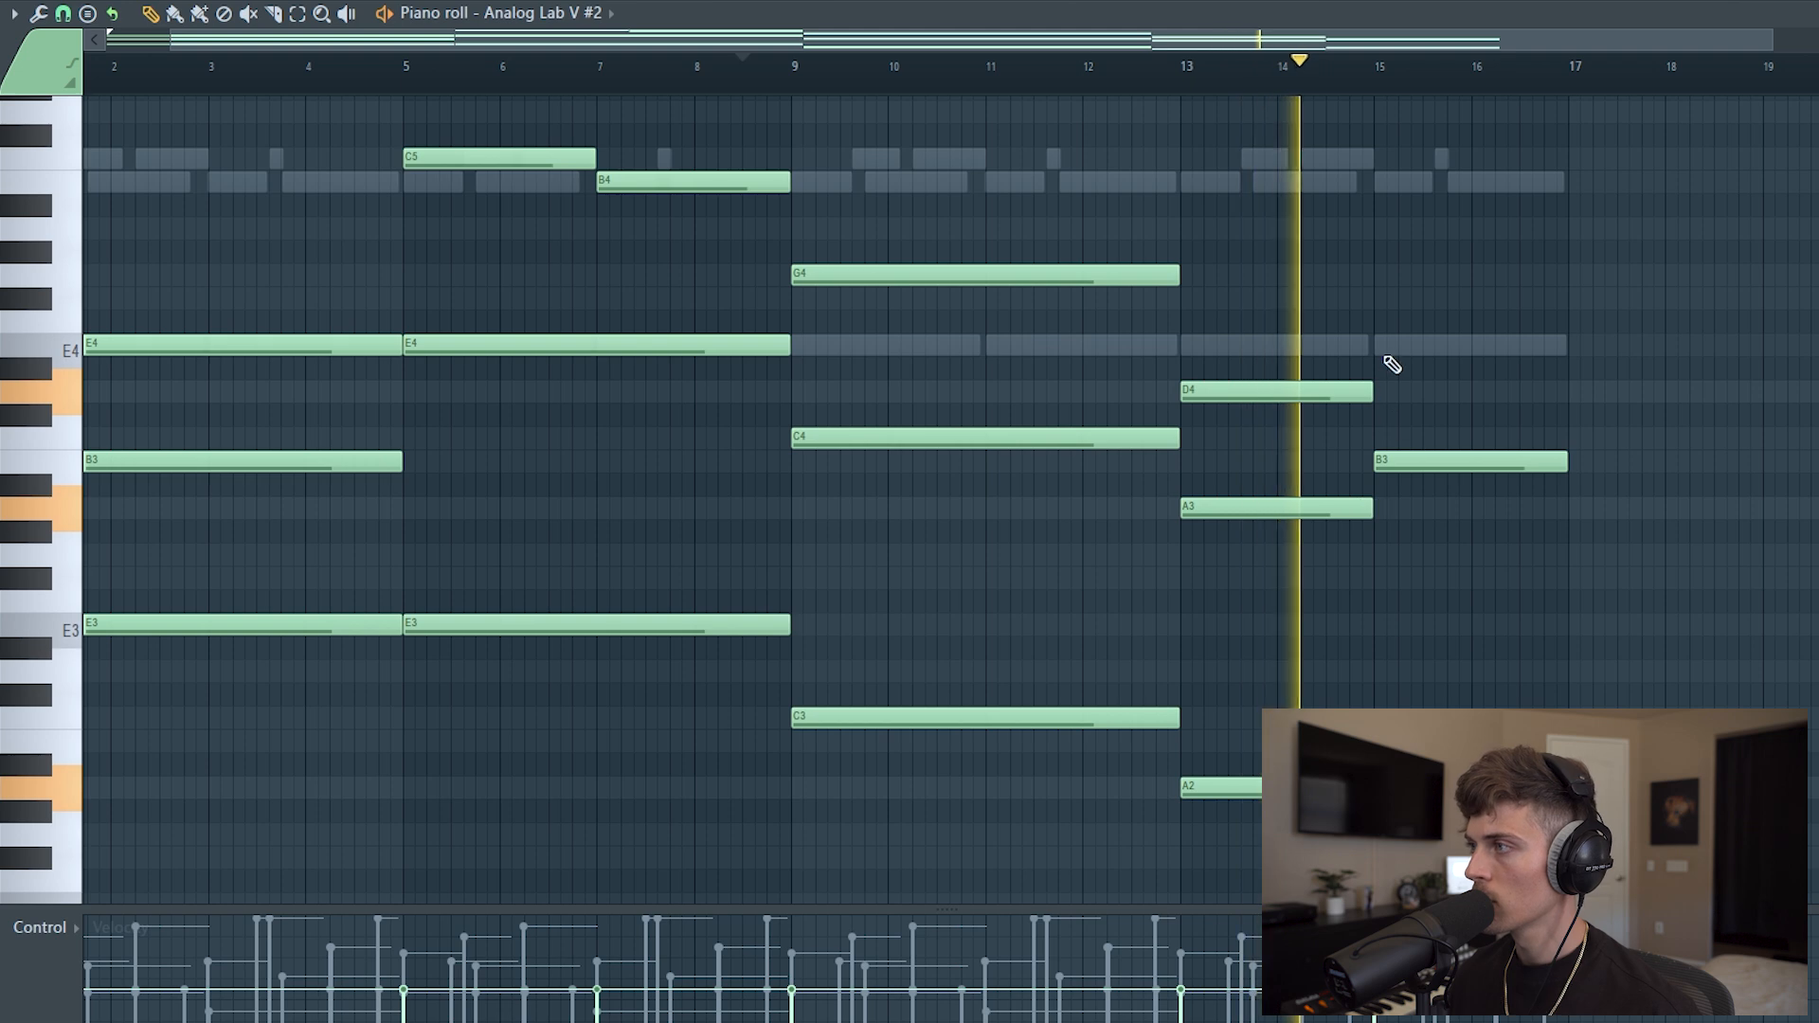
Step: Add a two-bar E4 note at bar 15 and a shortened G4 note in the second half of bar 16
click(1386, 349)
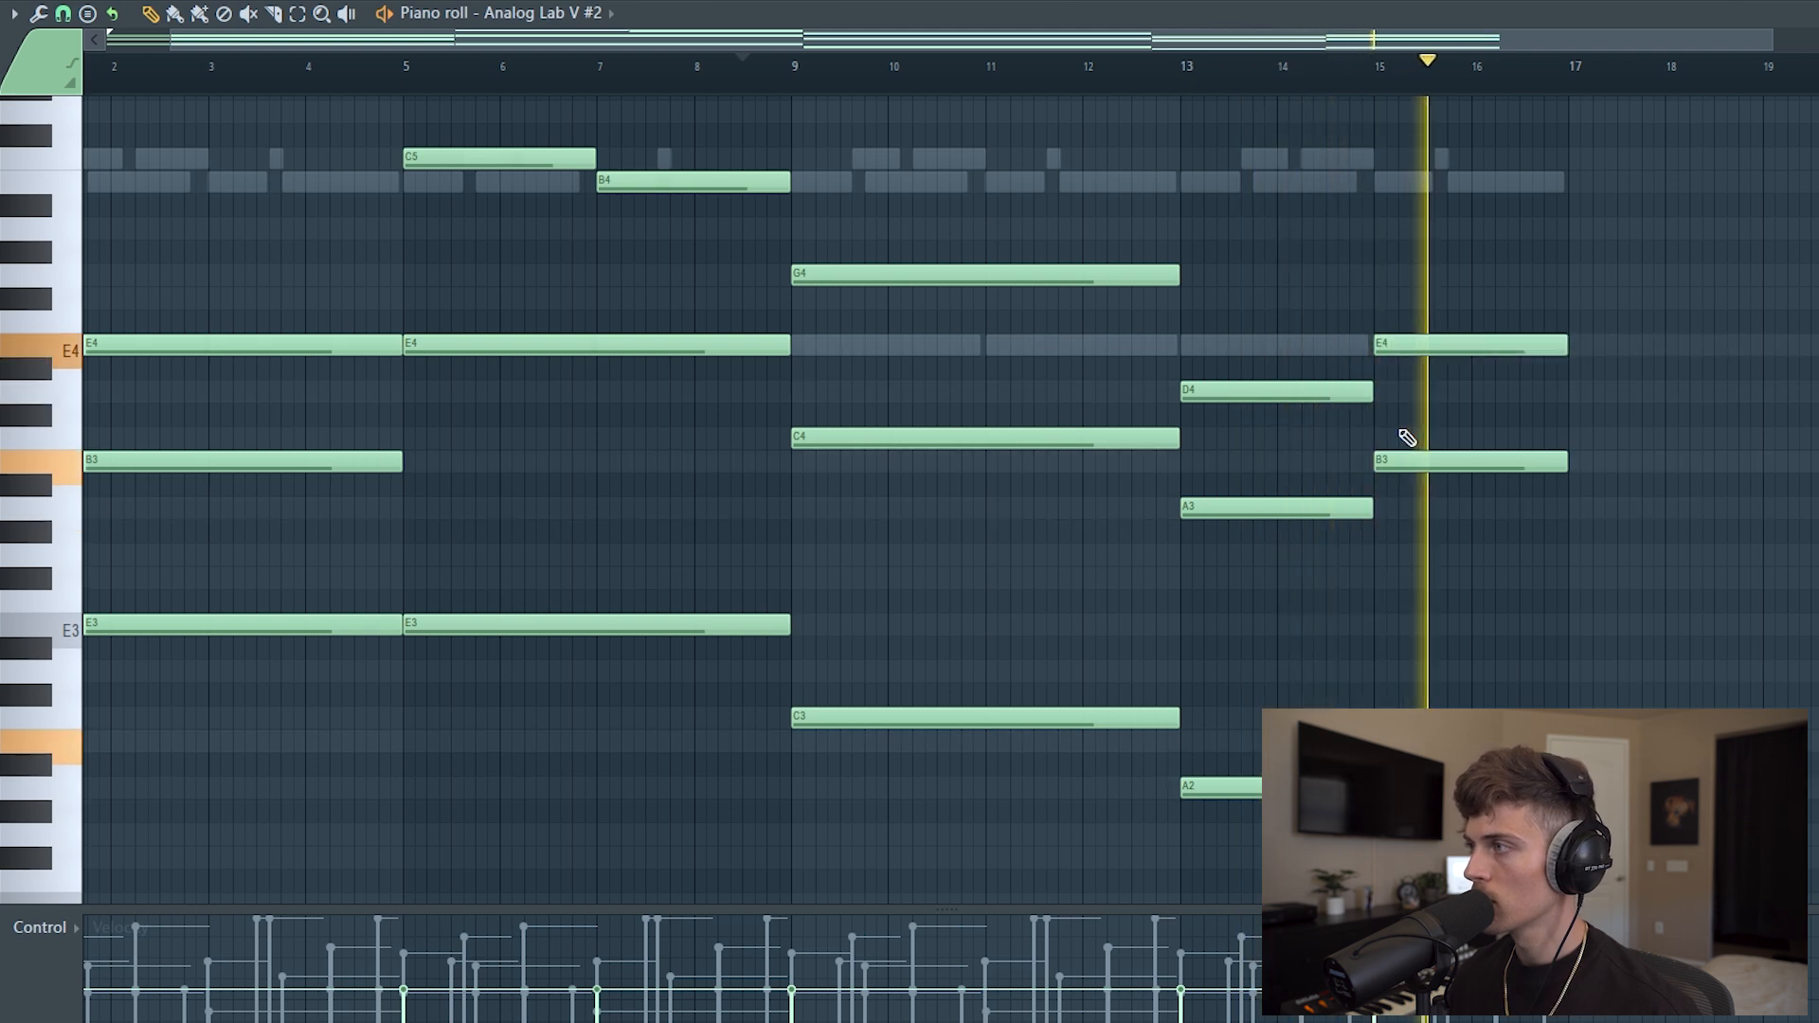
click(1522, 276)
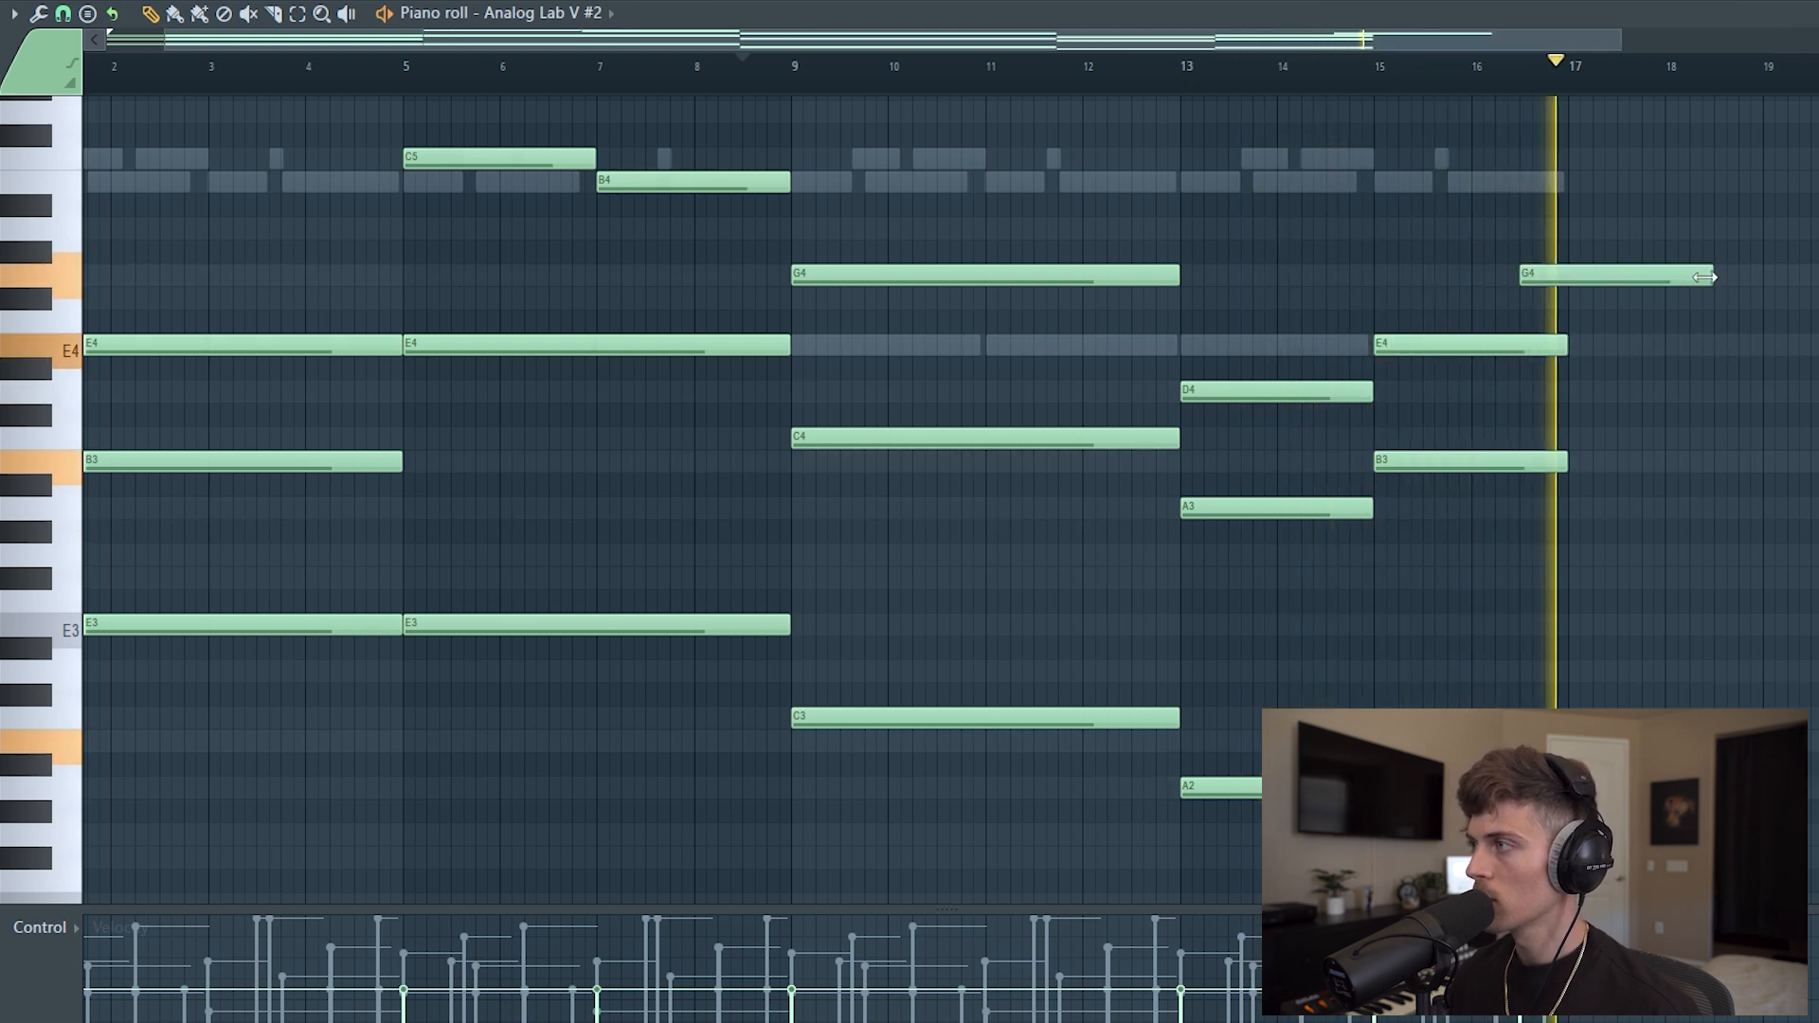
drag(1702, 275, 1578, 304)
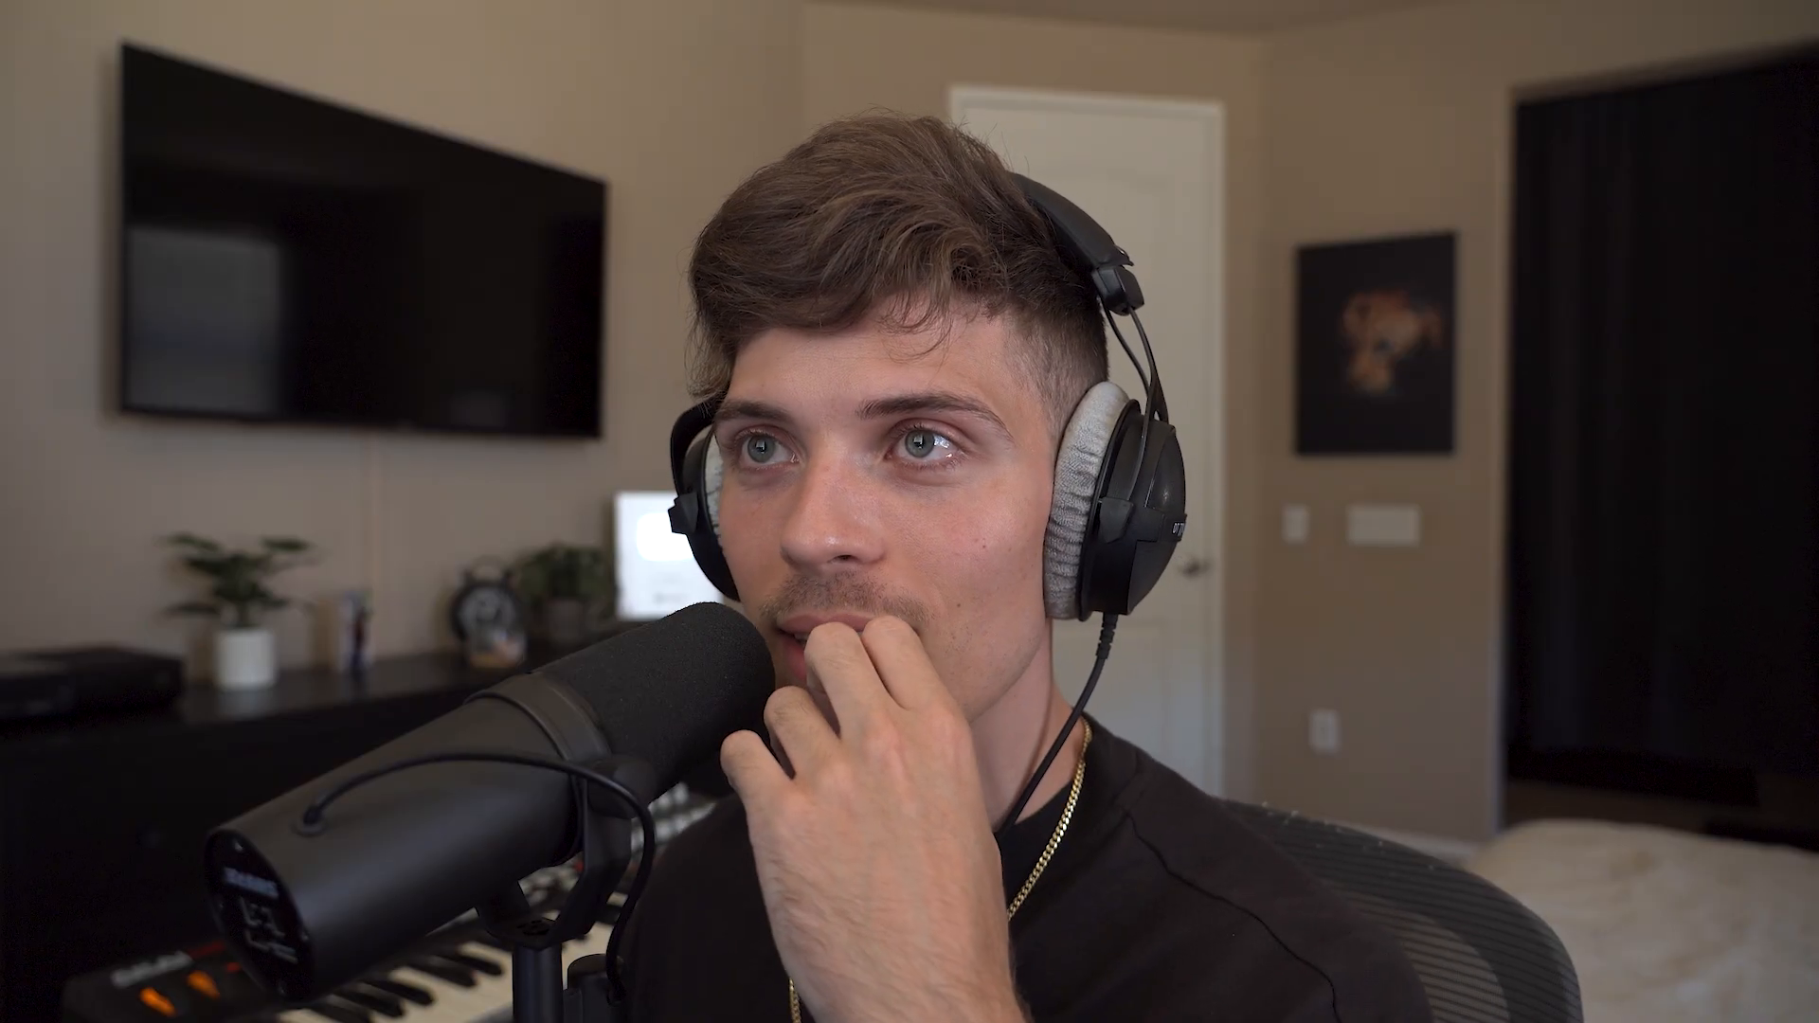
Step: Load the LA Custom C7 - Cinematic preset in Keyscape, close the plugin and lower the Keyscape channel volume during playback
click(491, 589)
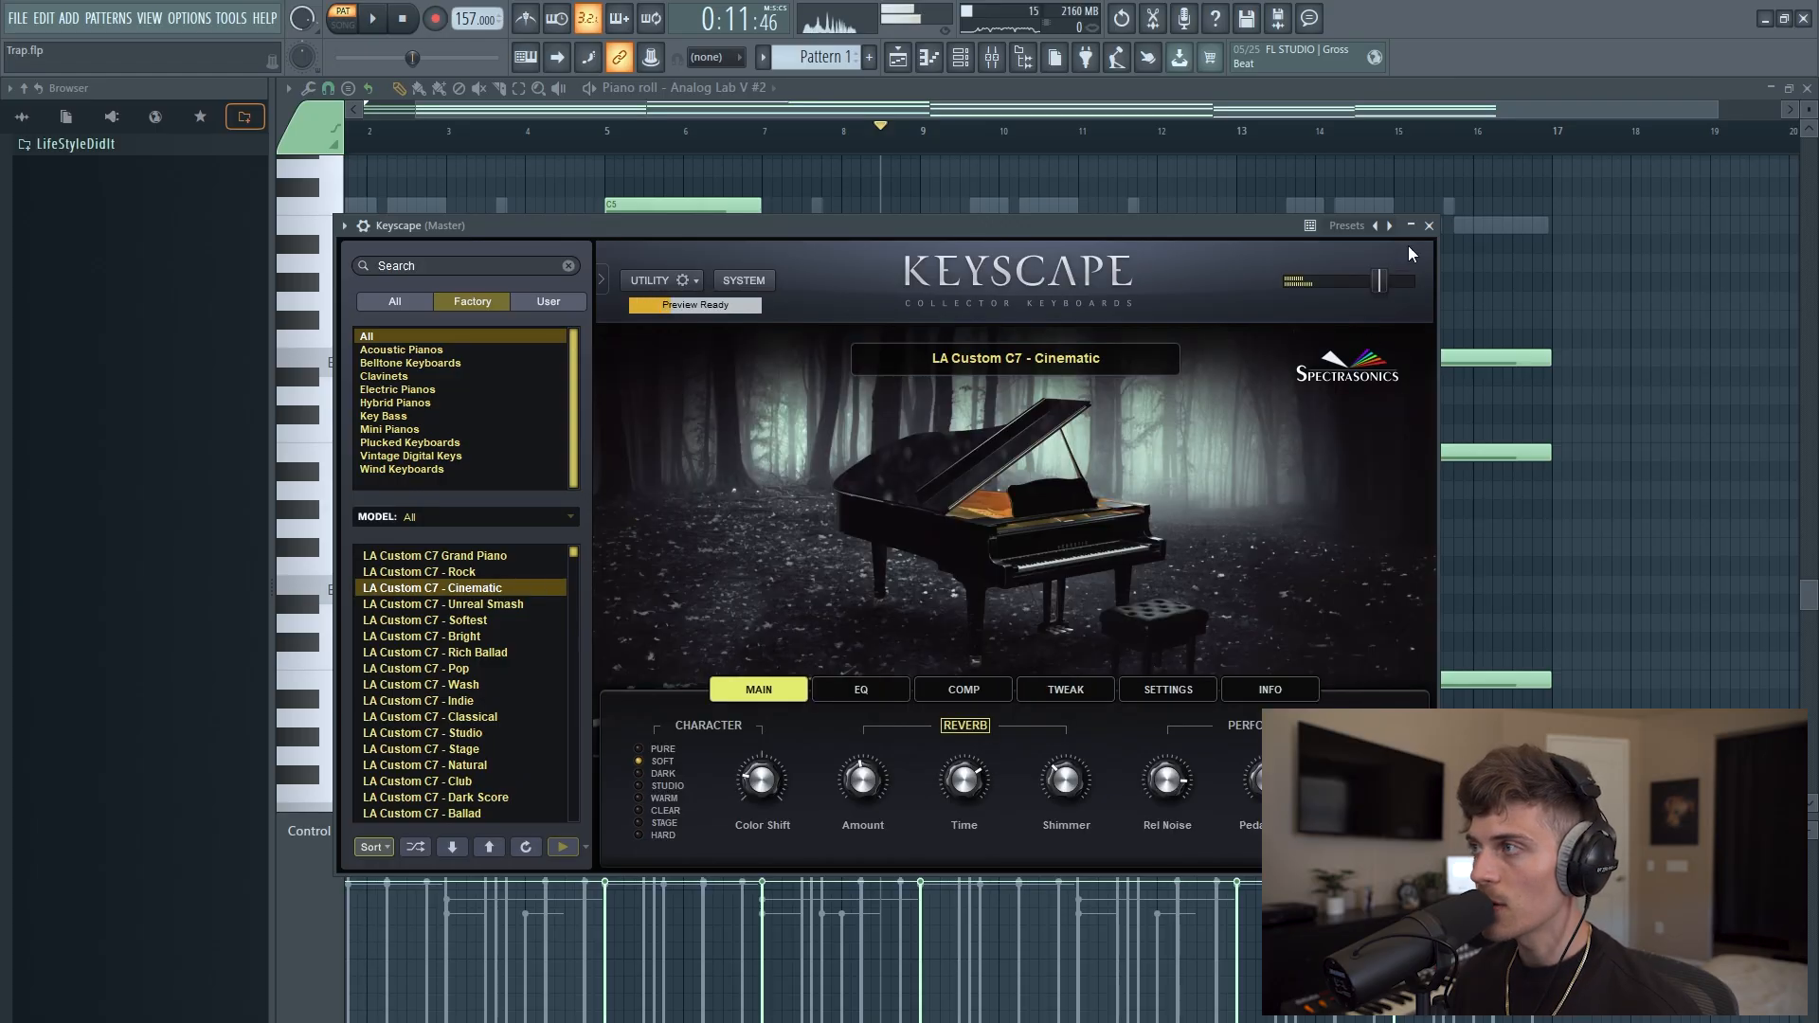
click(1429, 225)
key(F6)
key(space)
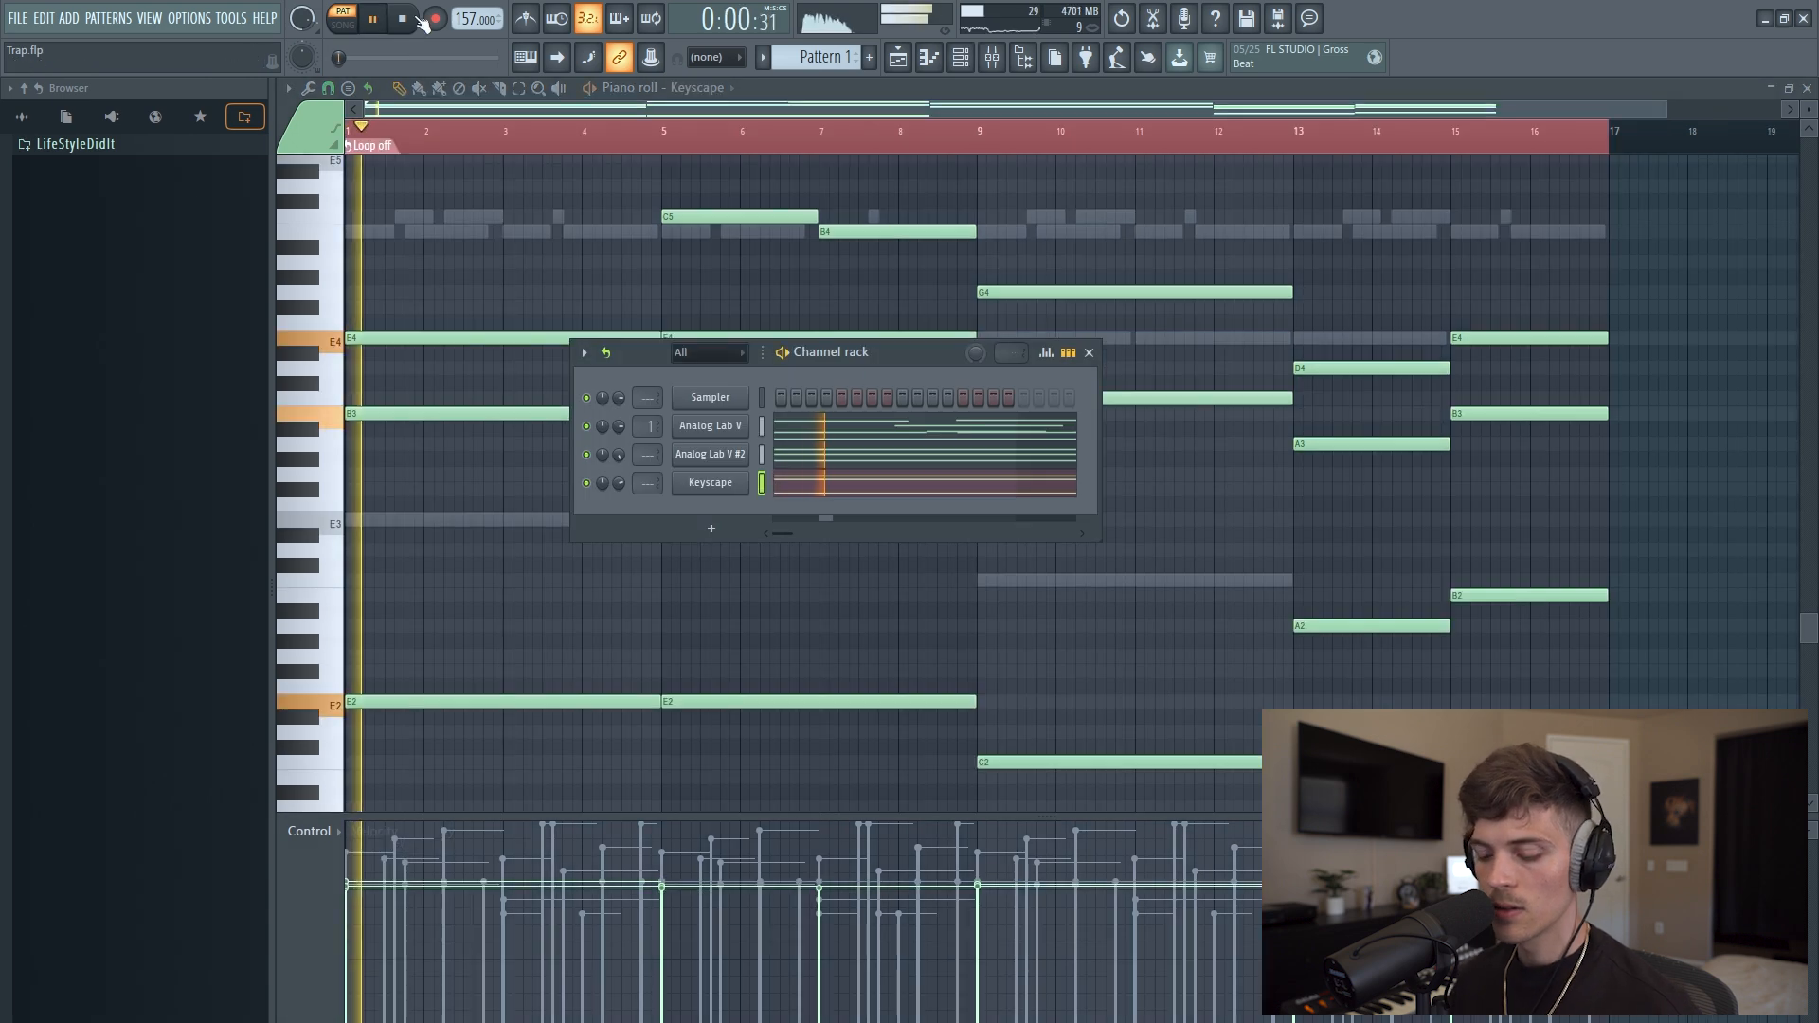
drag(619, 483, 619, 502)
Step: Clone the Analog Lab V #2 channel and raise the clone's notes by octaves until the opening chord sits on E5, B5 and E6
right_click(739, 435)
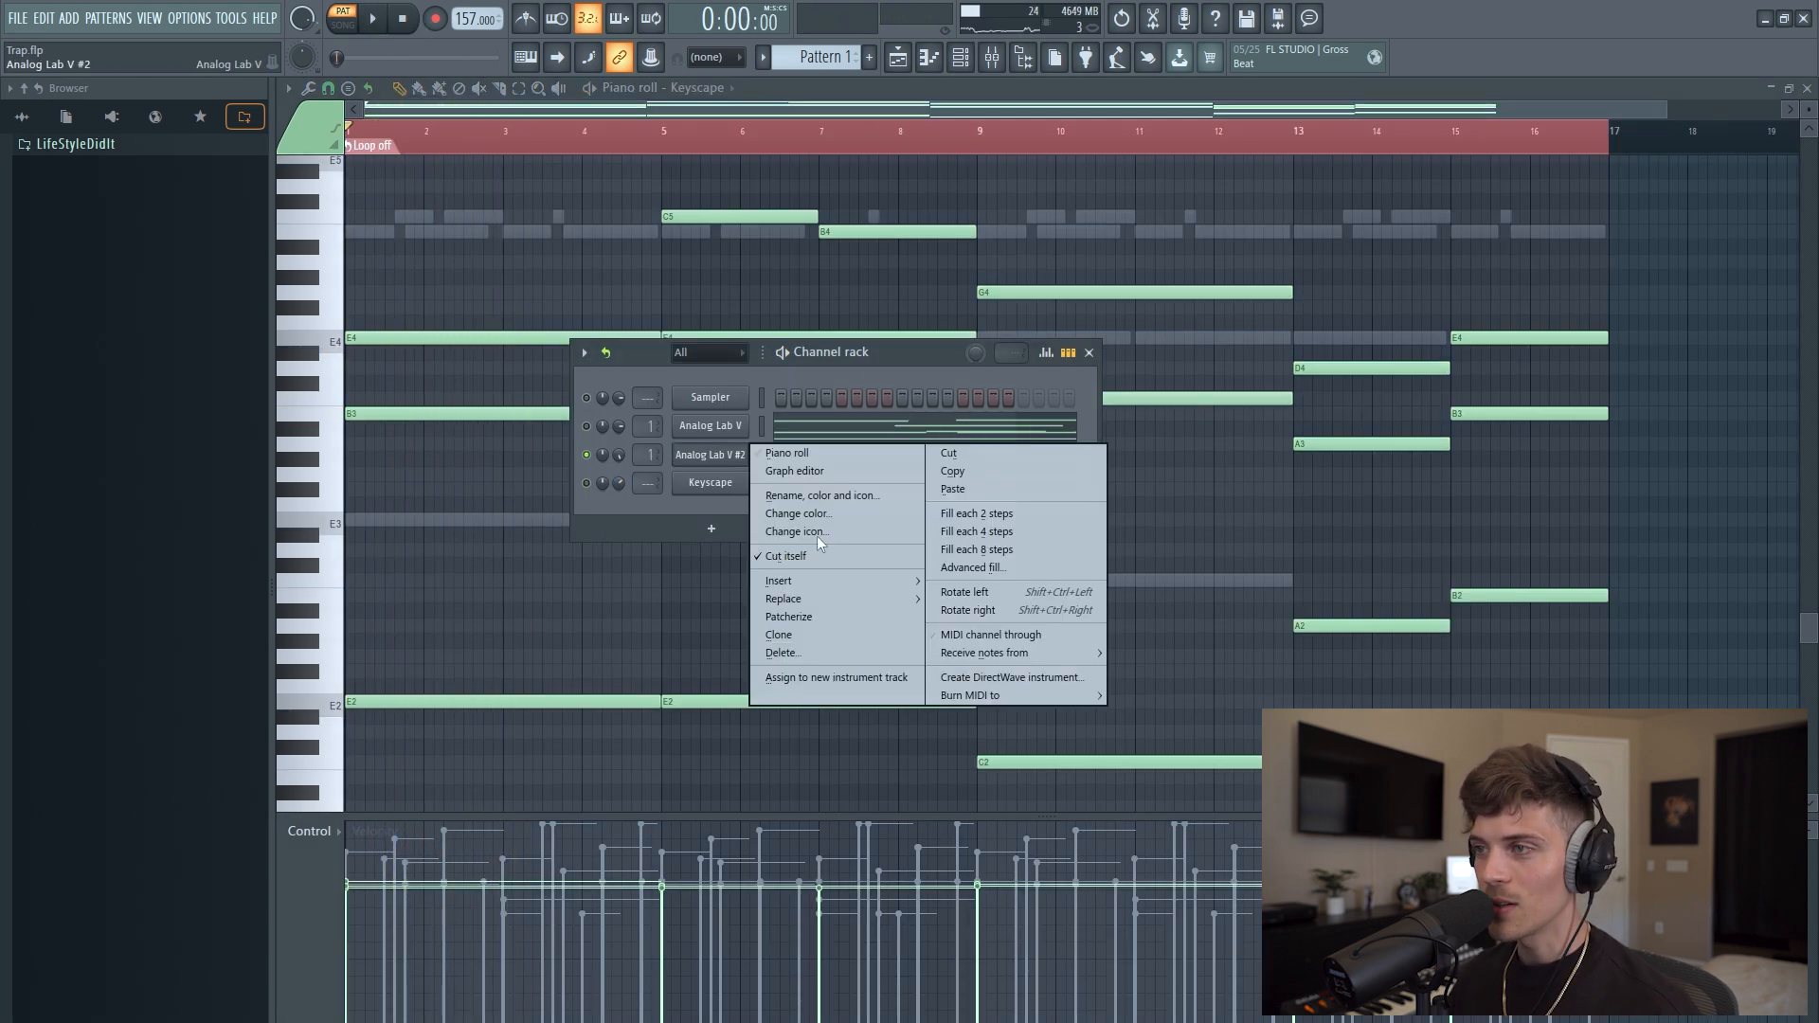
click(820, 637)
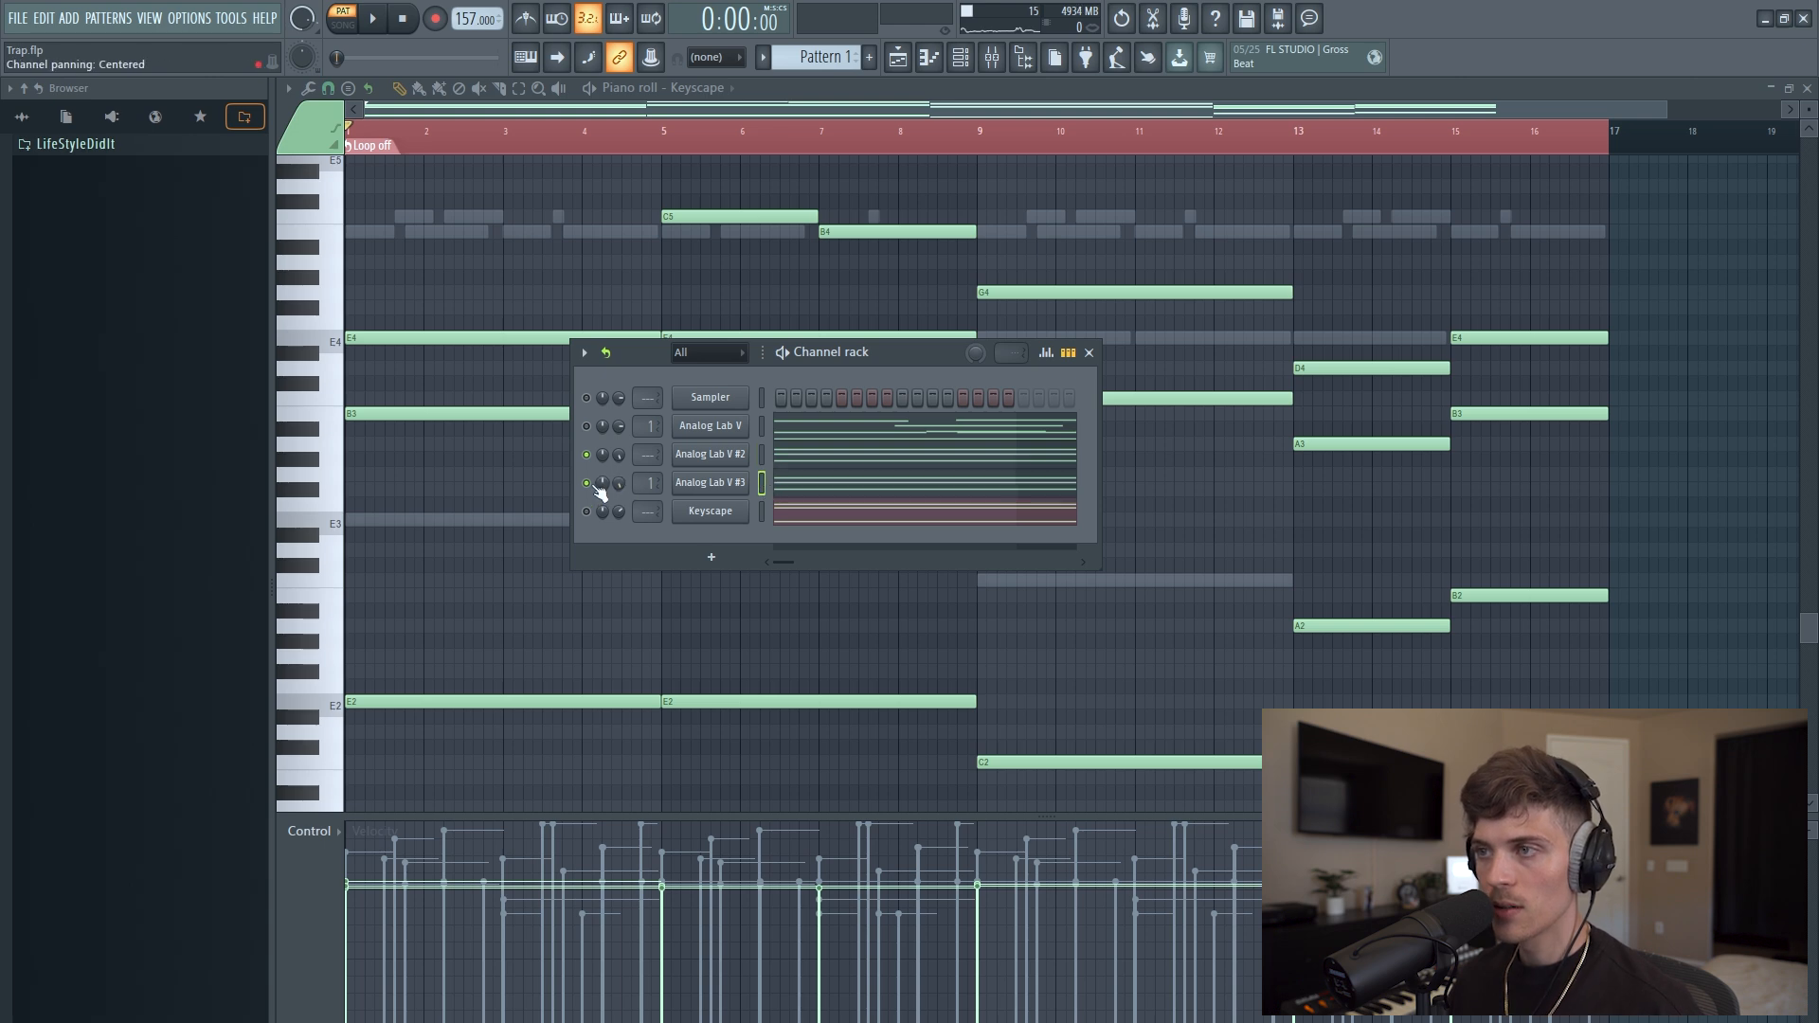
key(space)
click(810, 493)
key(ctrl+Up)
key(ctrl+Up)
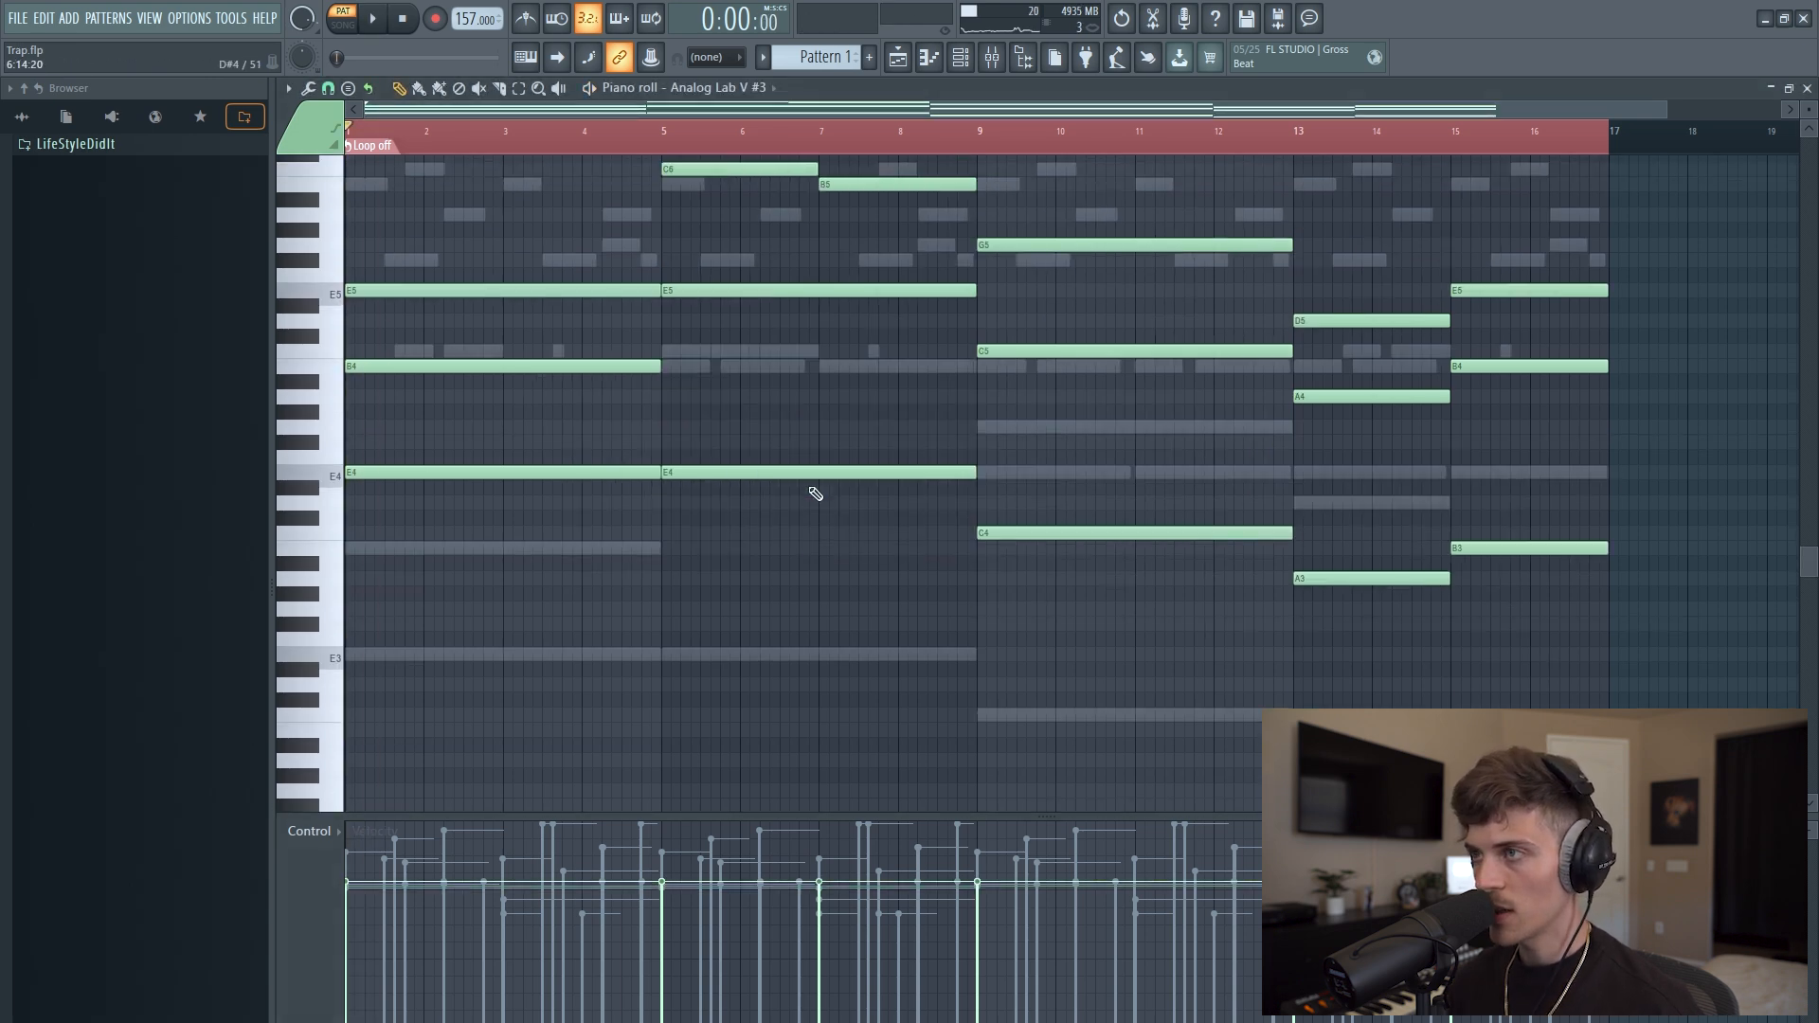
scroll(810, 490, up, 2)
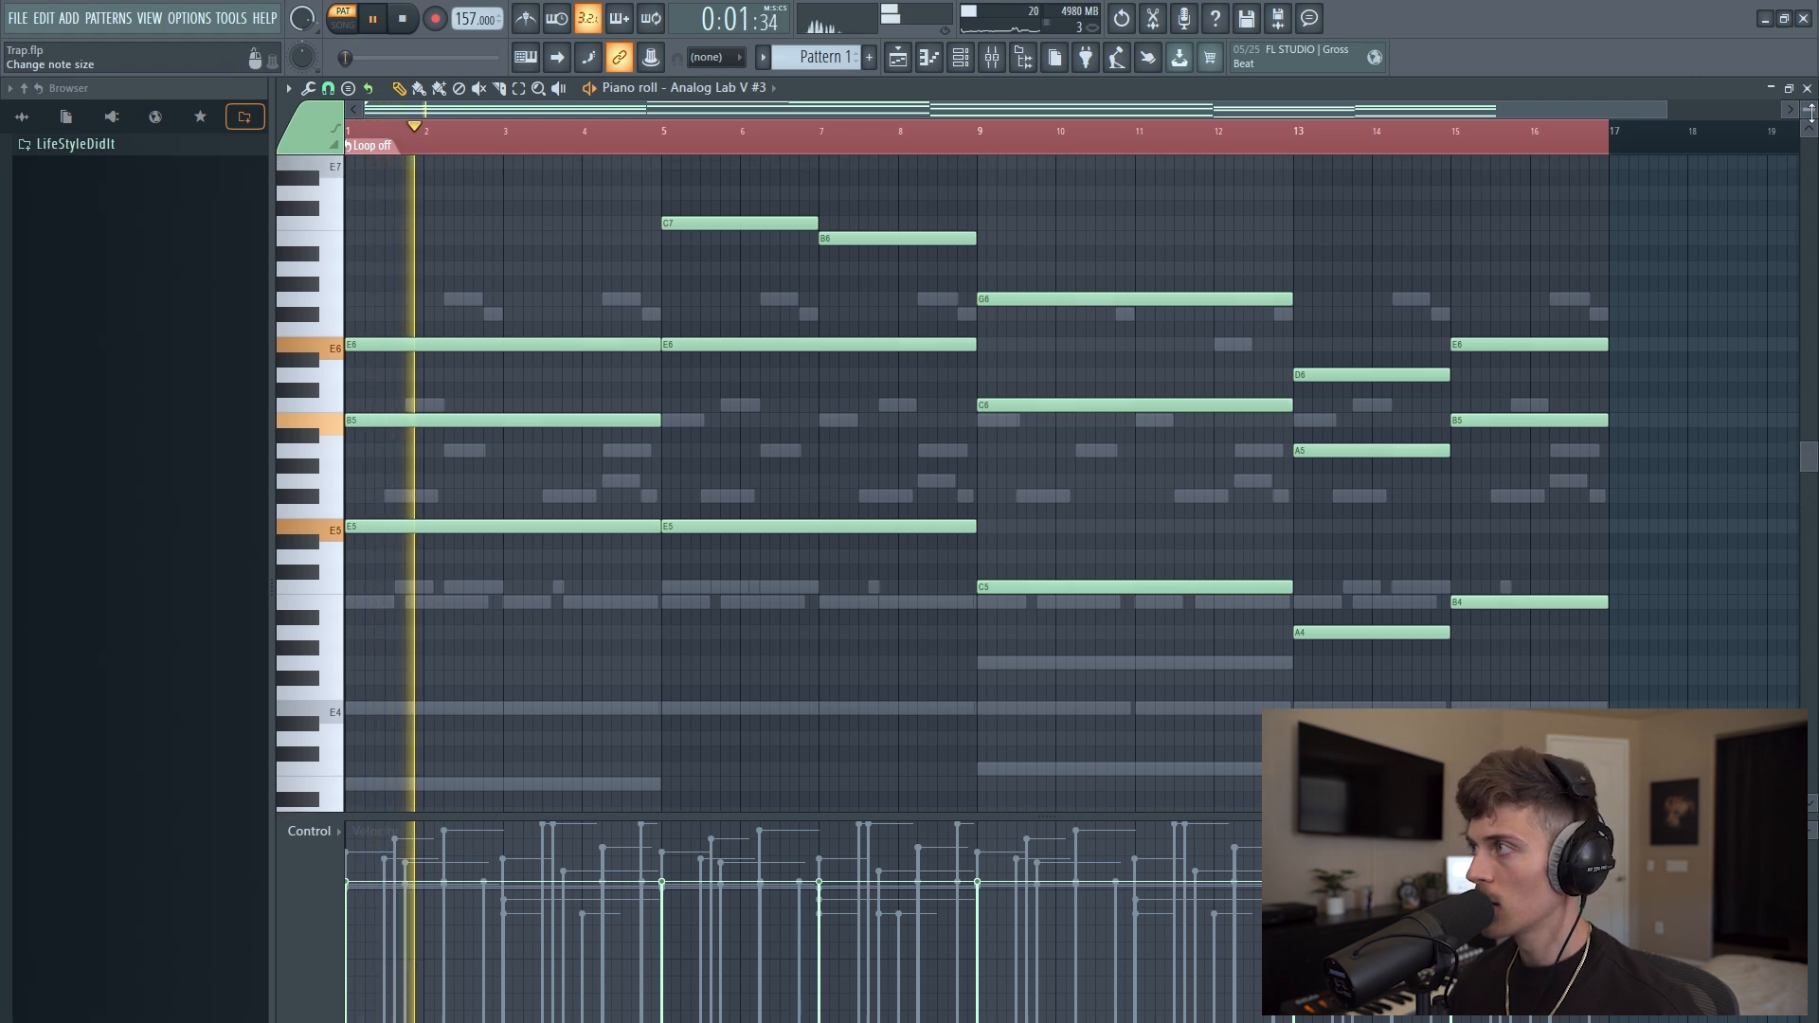
click(1809, 110)
Step: Unsolo the Analog Lab V #3 channel and set its volume to 73% while the full pattern plays
key(F6)
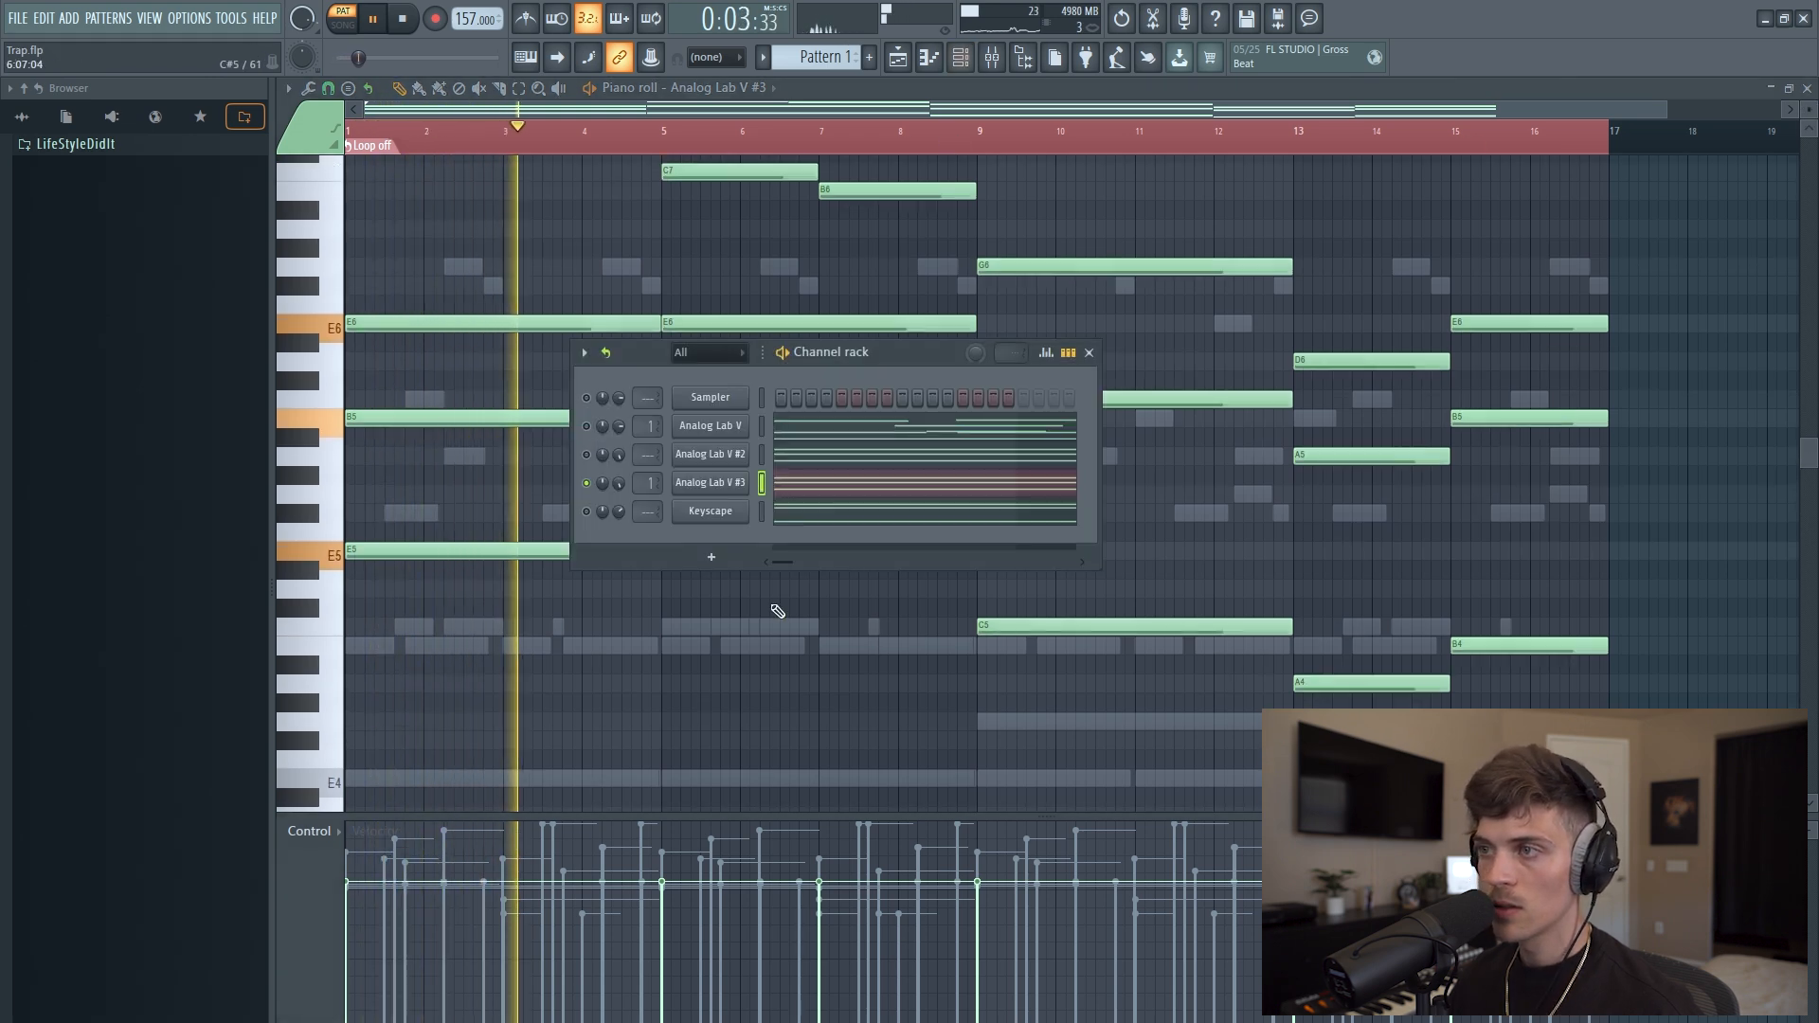
right_click(587, 483)
key(space)
key(space)
mouse_move(616, 491)
mouse_down()
mouse_move(615, 511)
mouse_move(696, 462)
mouse_move(619, 463)
mouse_up()
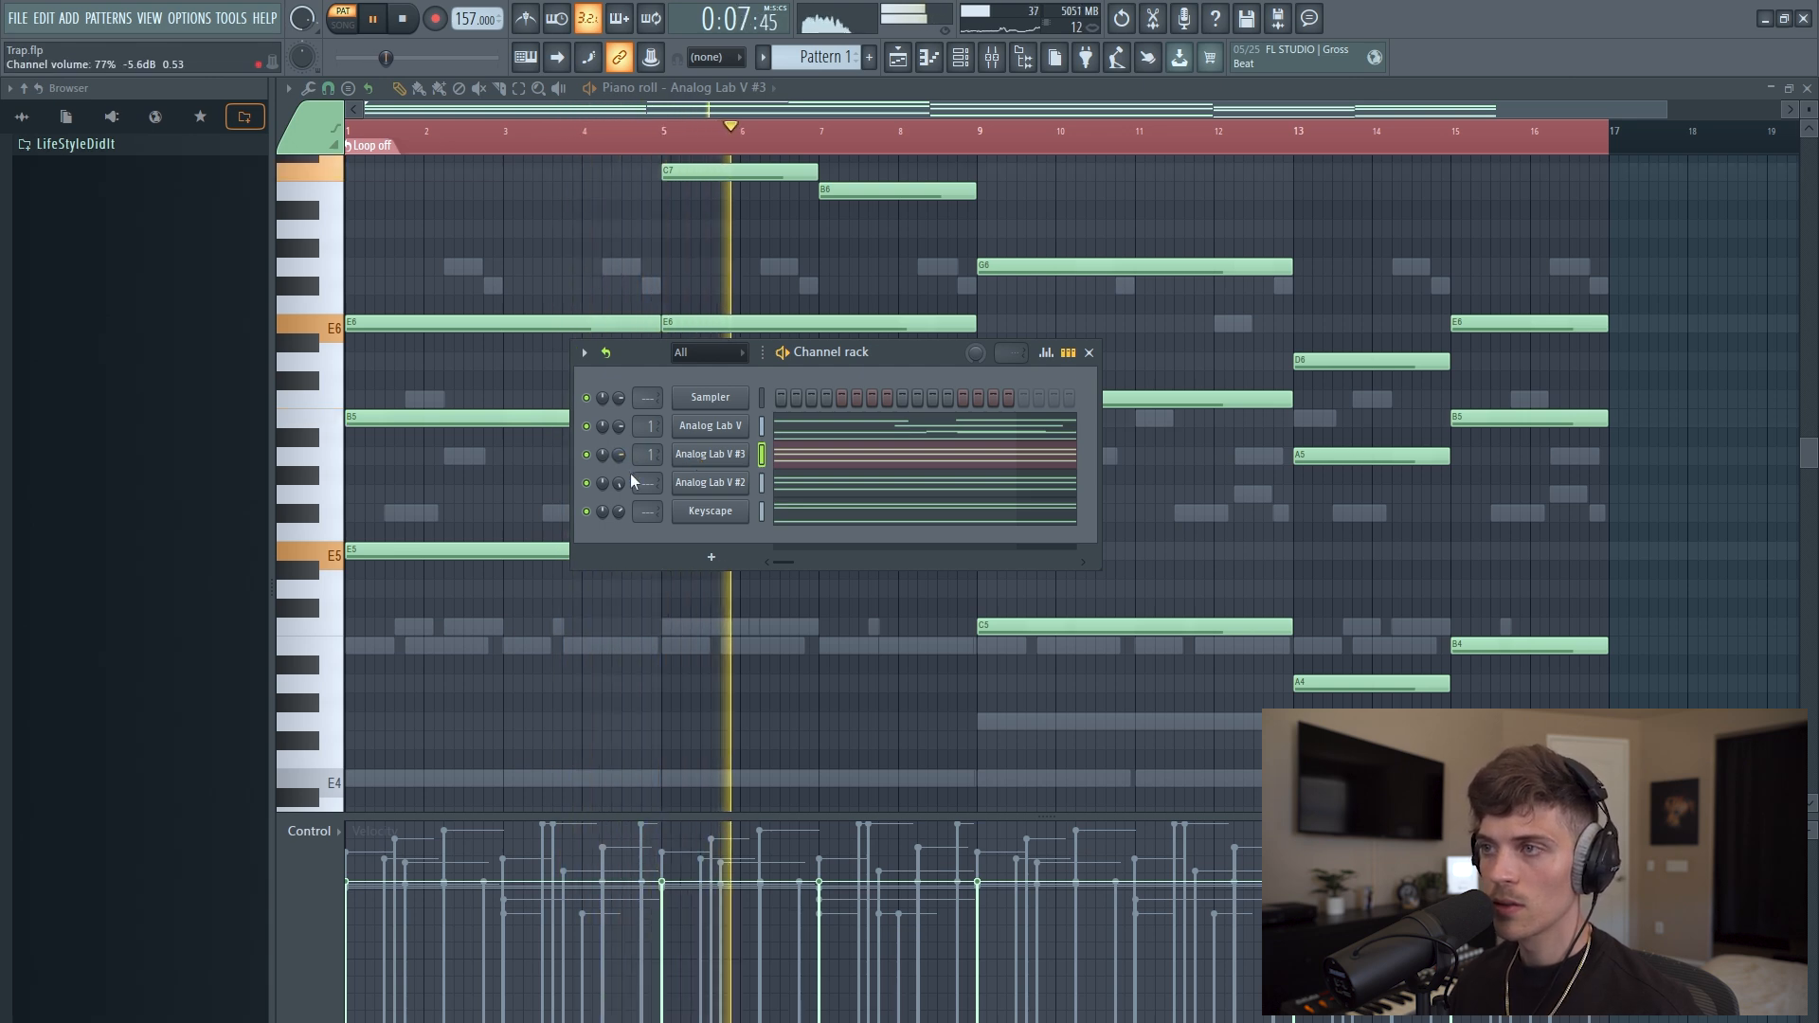
mouse_move(624, 477)
mouse_down()
mouse_move(624, 493)
mouse_move(622, 449)
mouse_up()
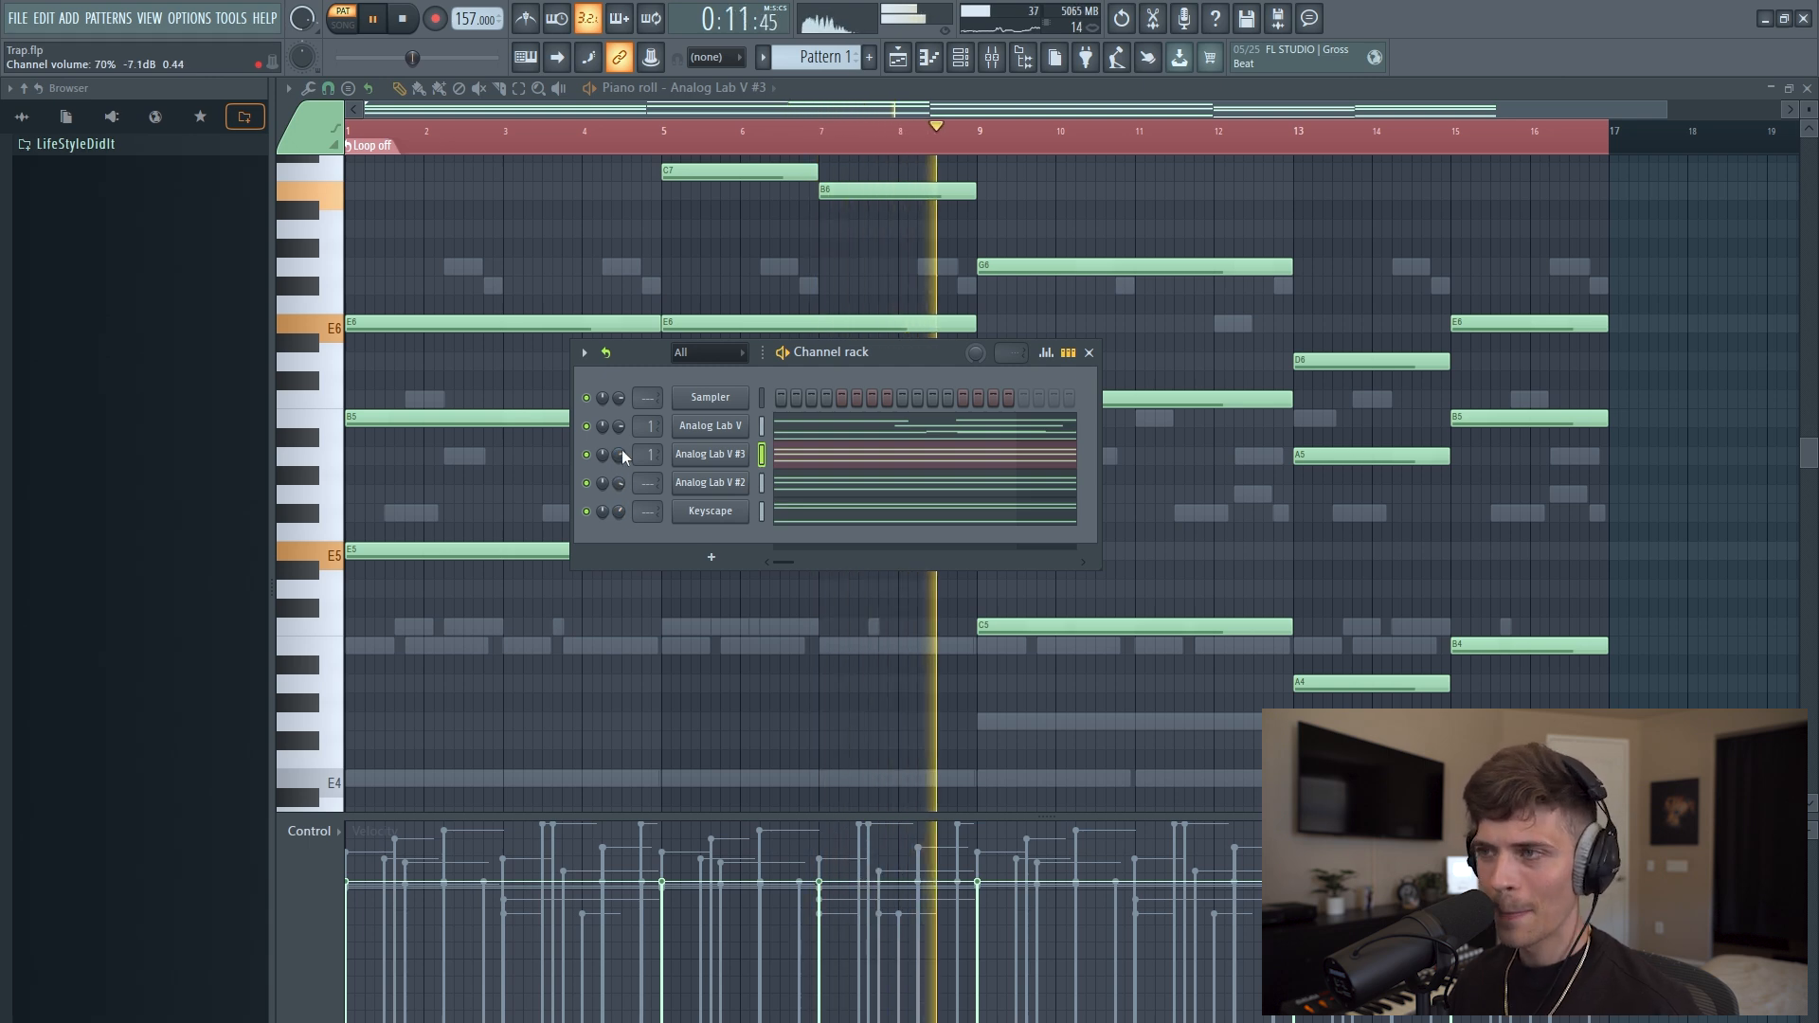
drag(623, 457, 623, 453)
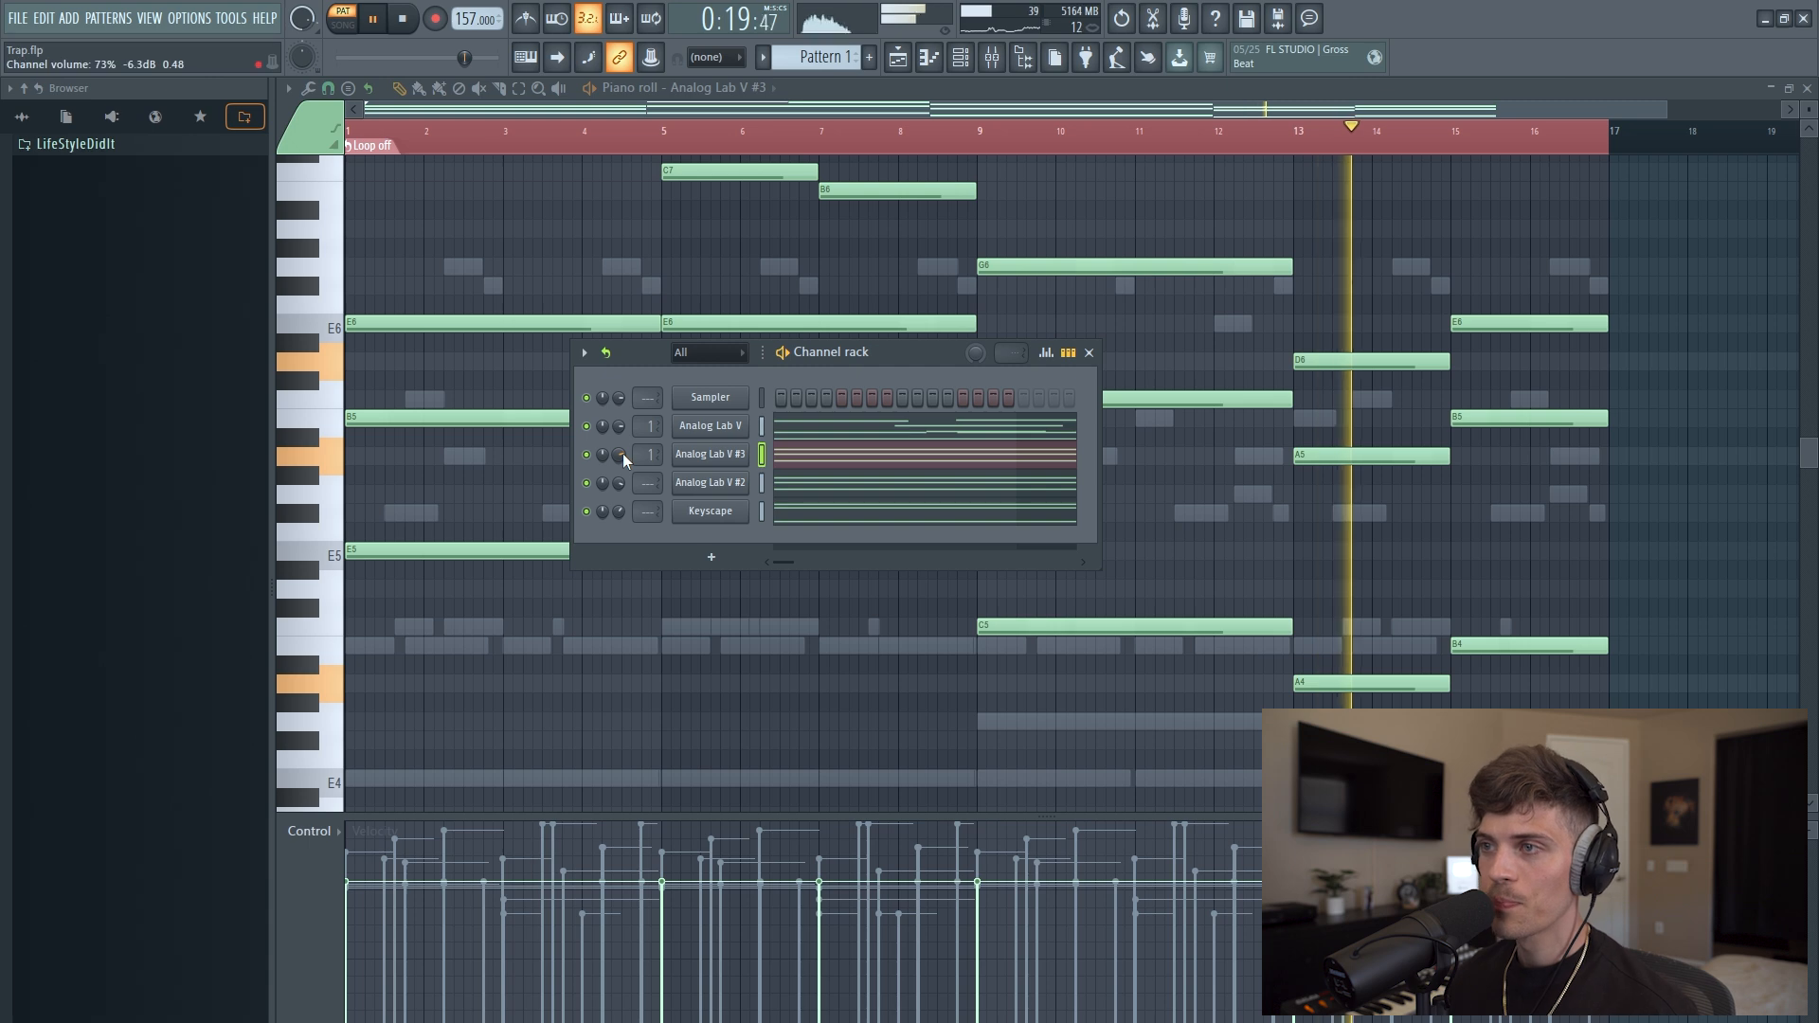
Step: Load the Violin - Eternal preset and add a four-bar E5 note at bar 1 of Analog Lab V #4
scroll(622, 455, down, 1)
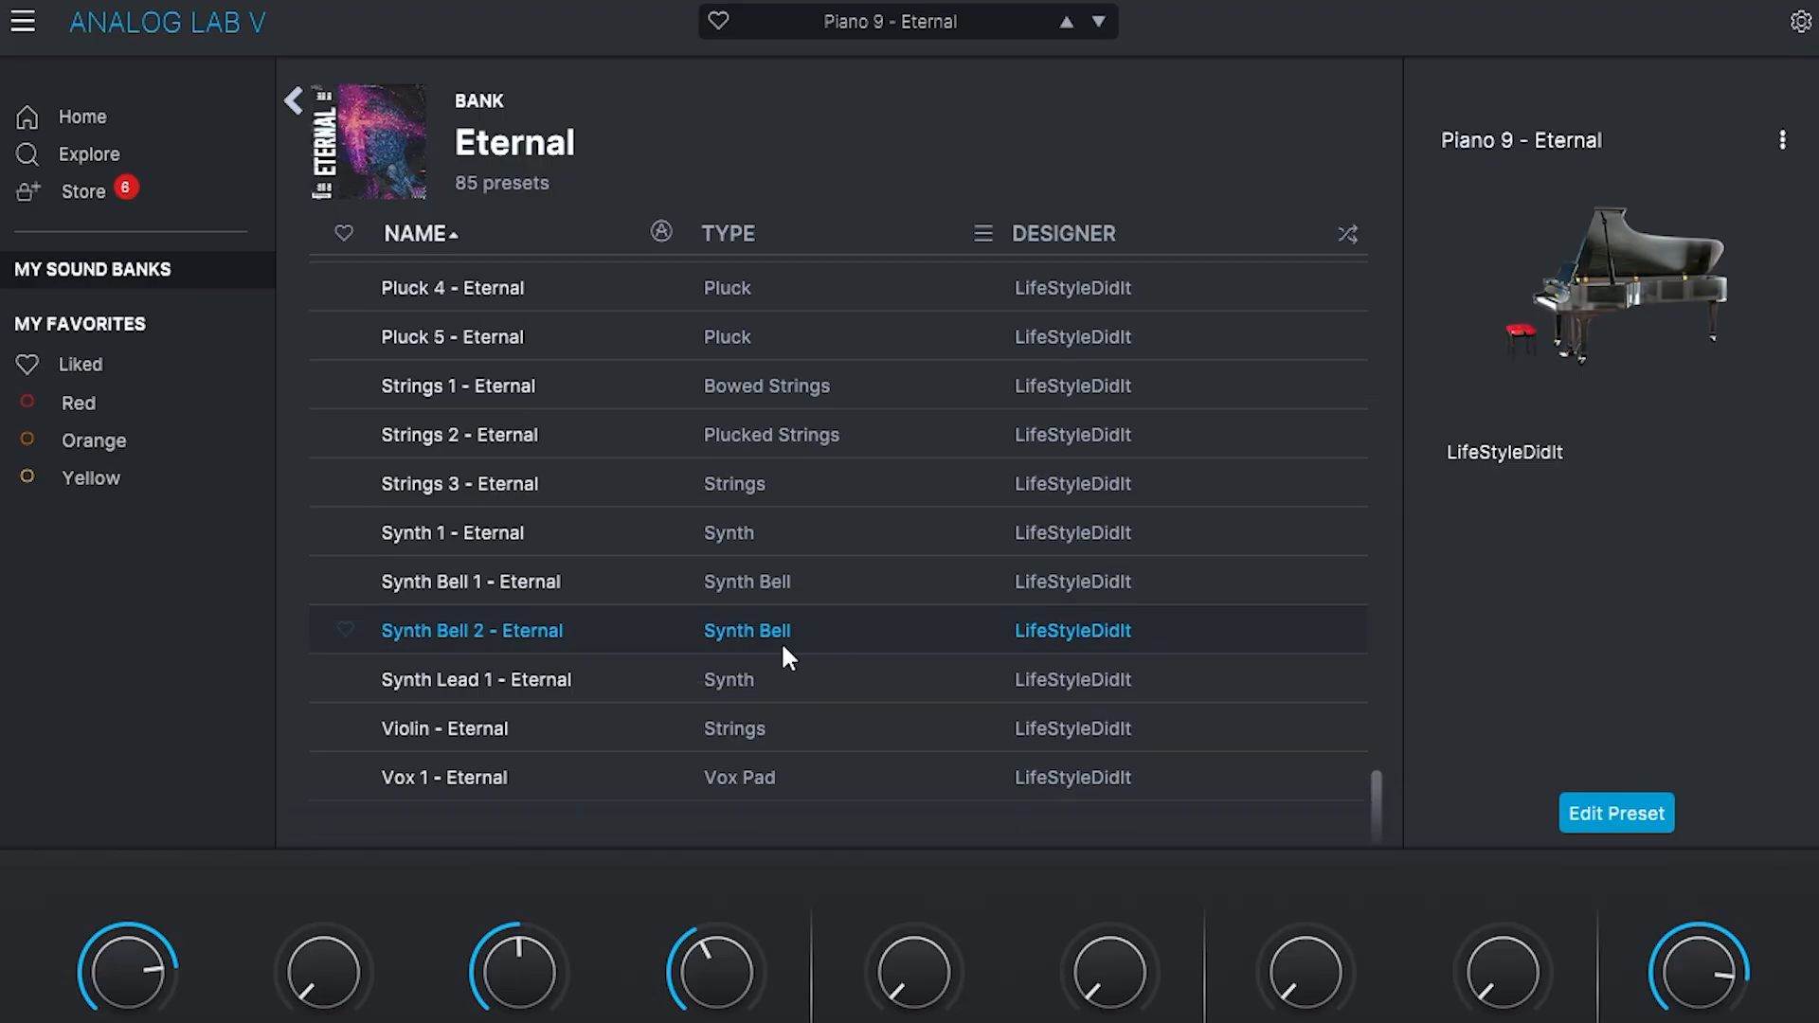
click(572, 718)
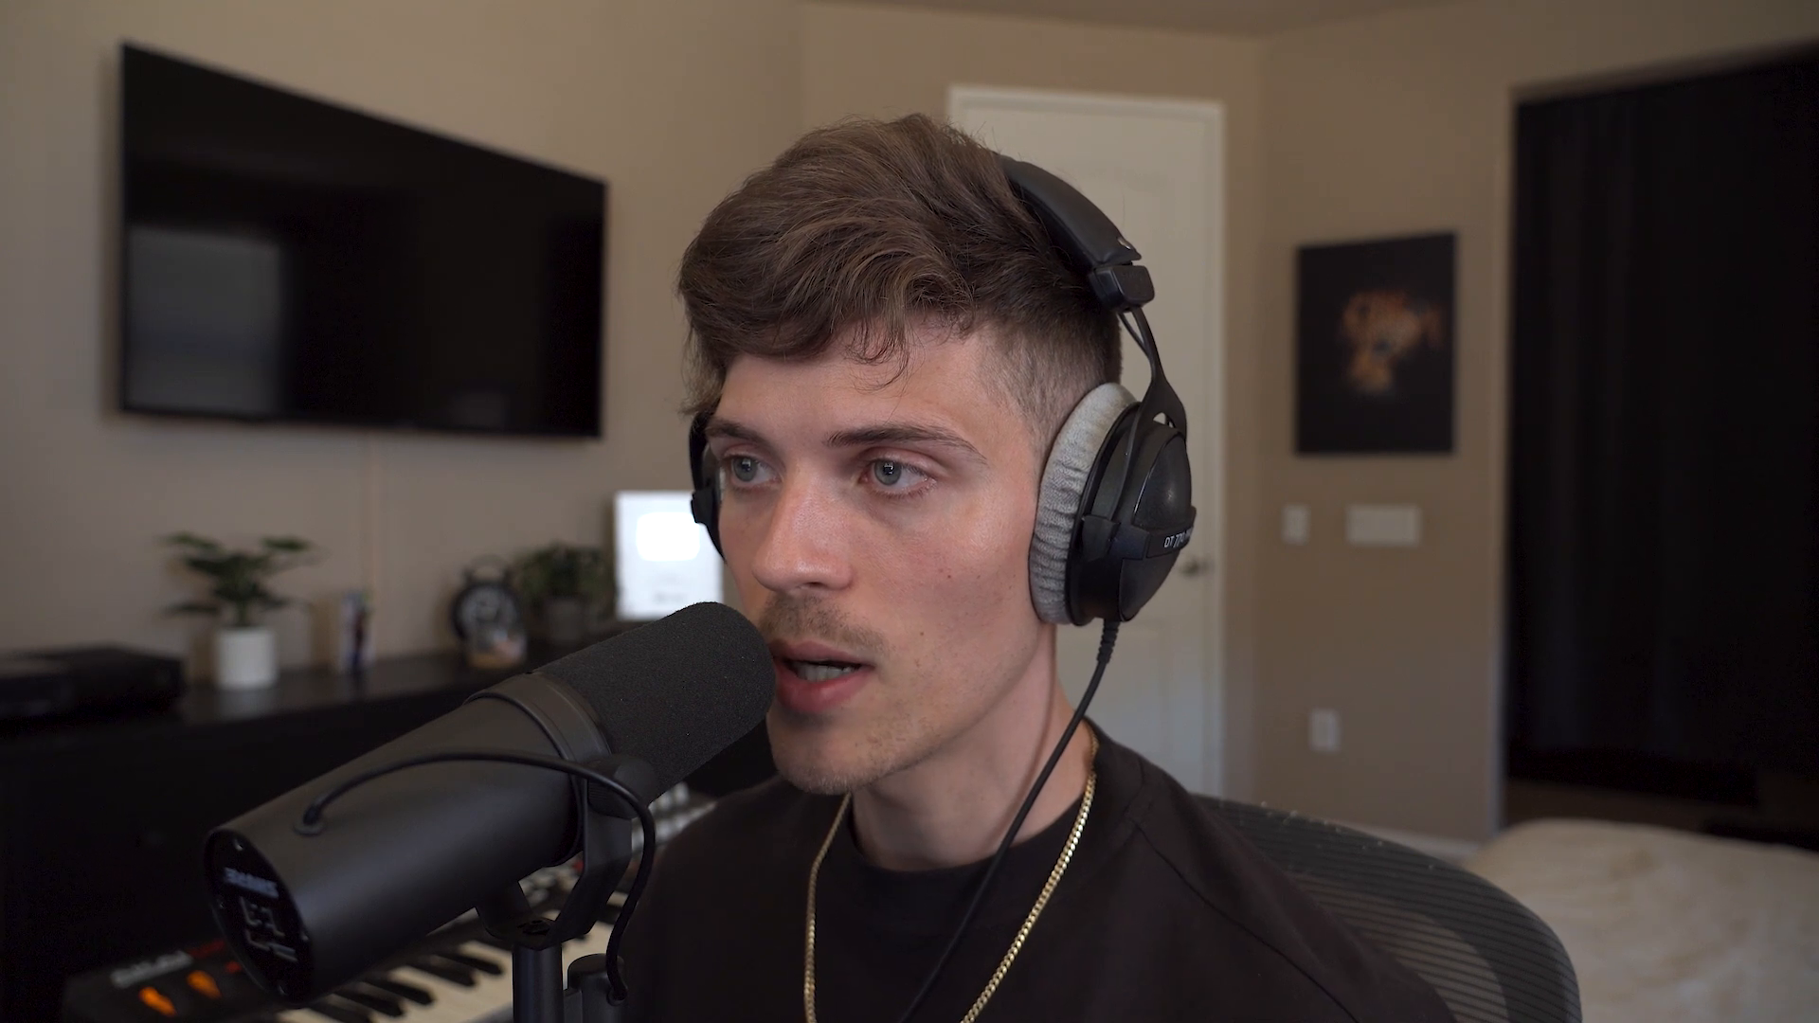
click(305, 570)
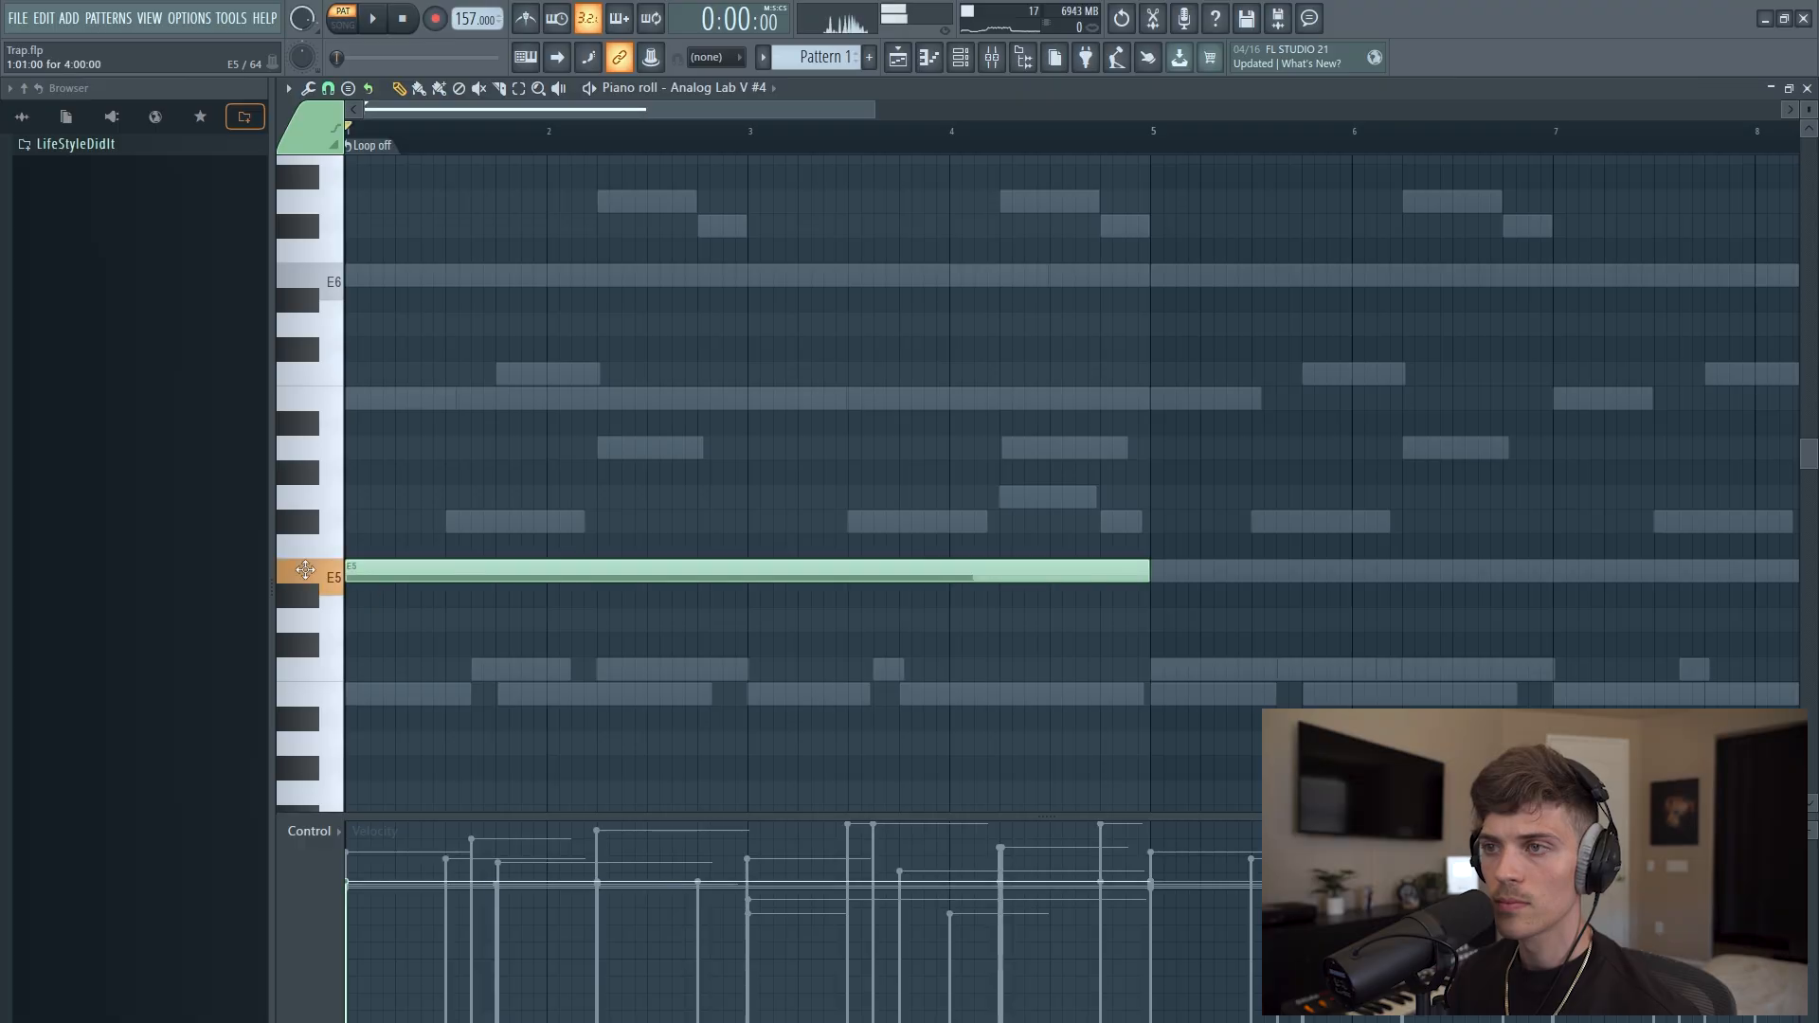
key(space)
key(F6)
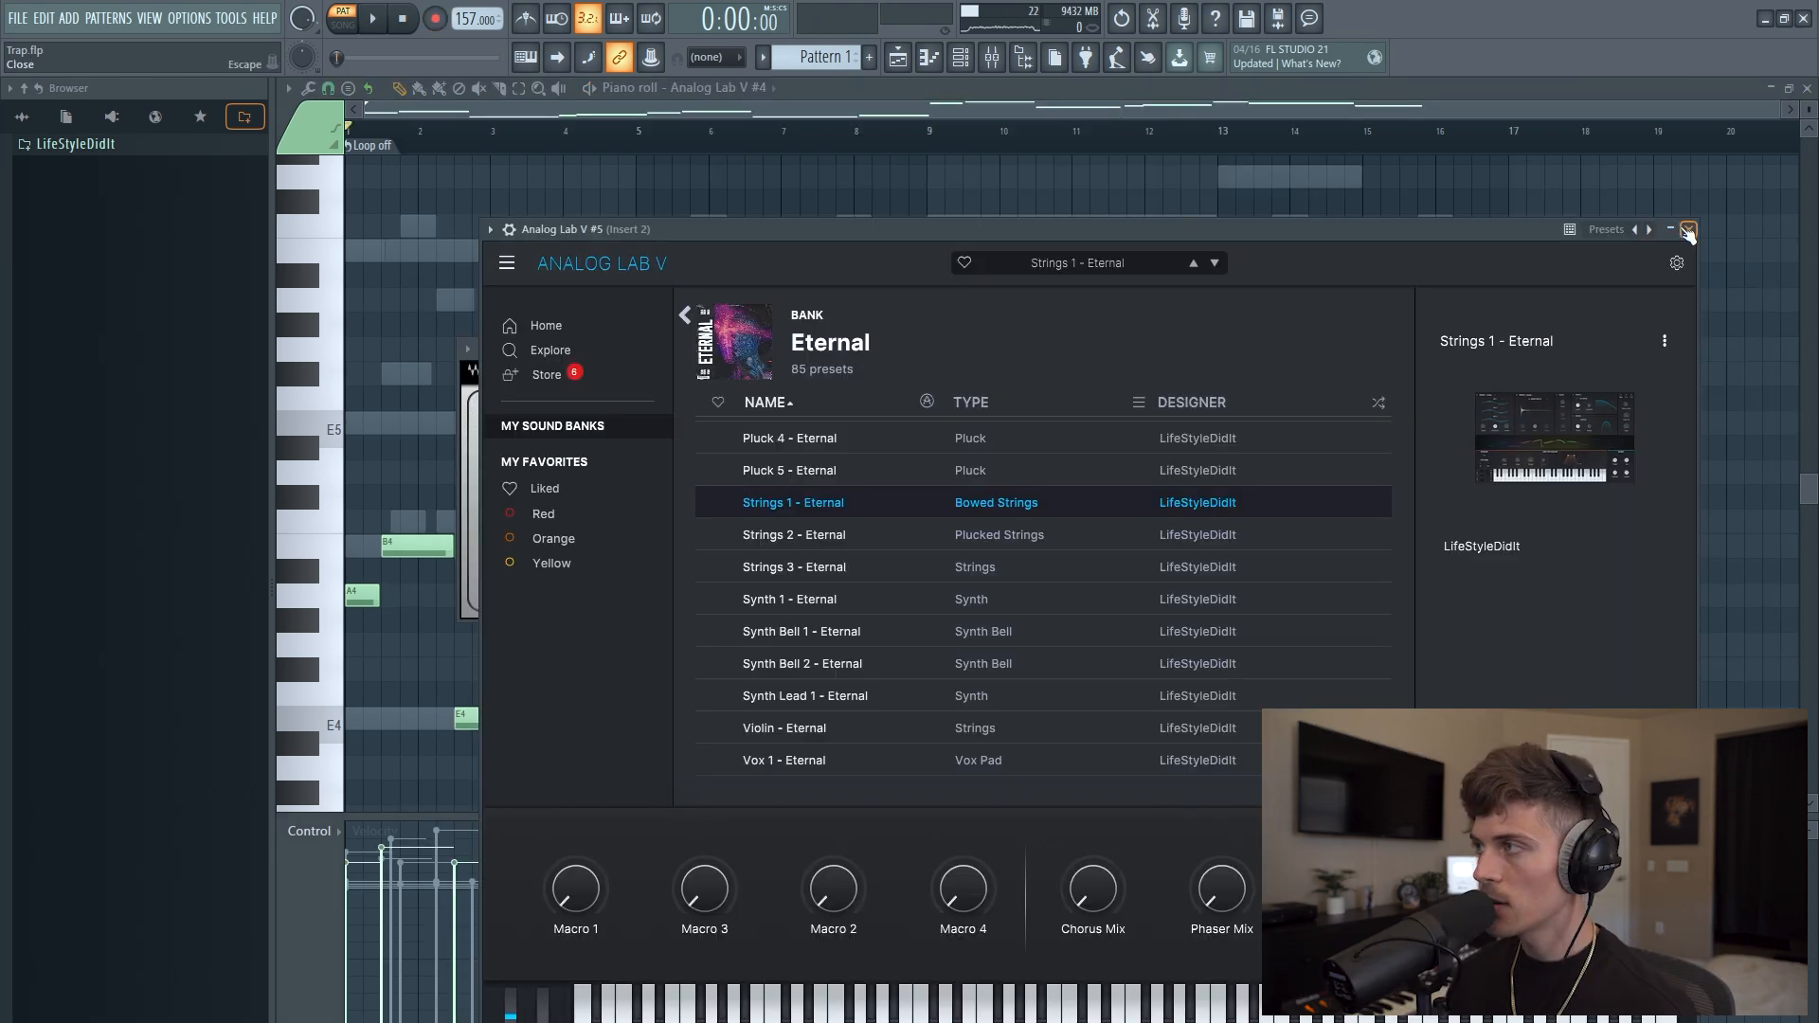
Step: Close the Analog Lab V #5 plugin, shorten its E4 note at bar 1 to 2:04:00 and add a matching E4 at bar 5
click(1688, 231)
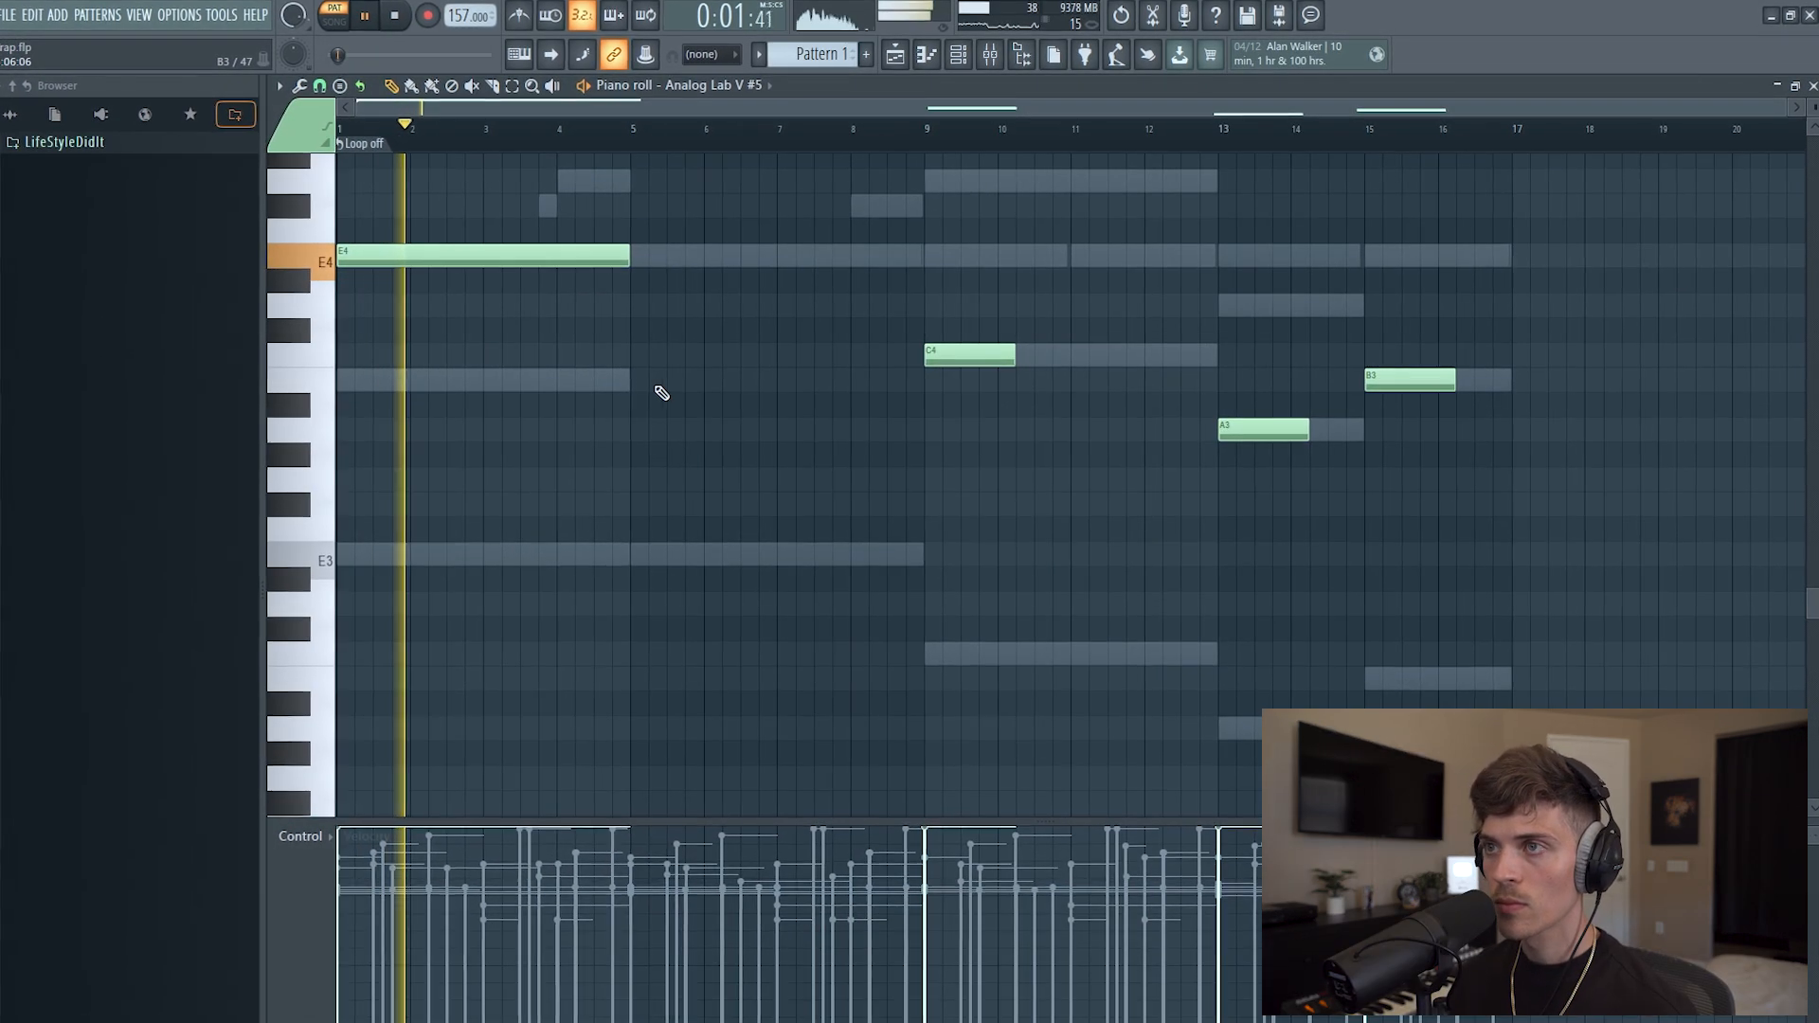
drag(621, 262, 488, 259)
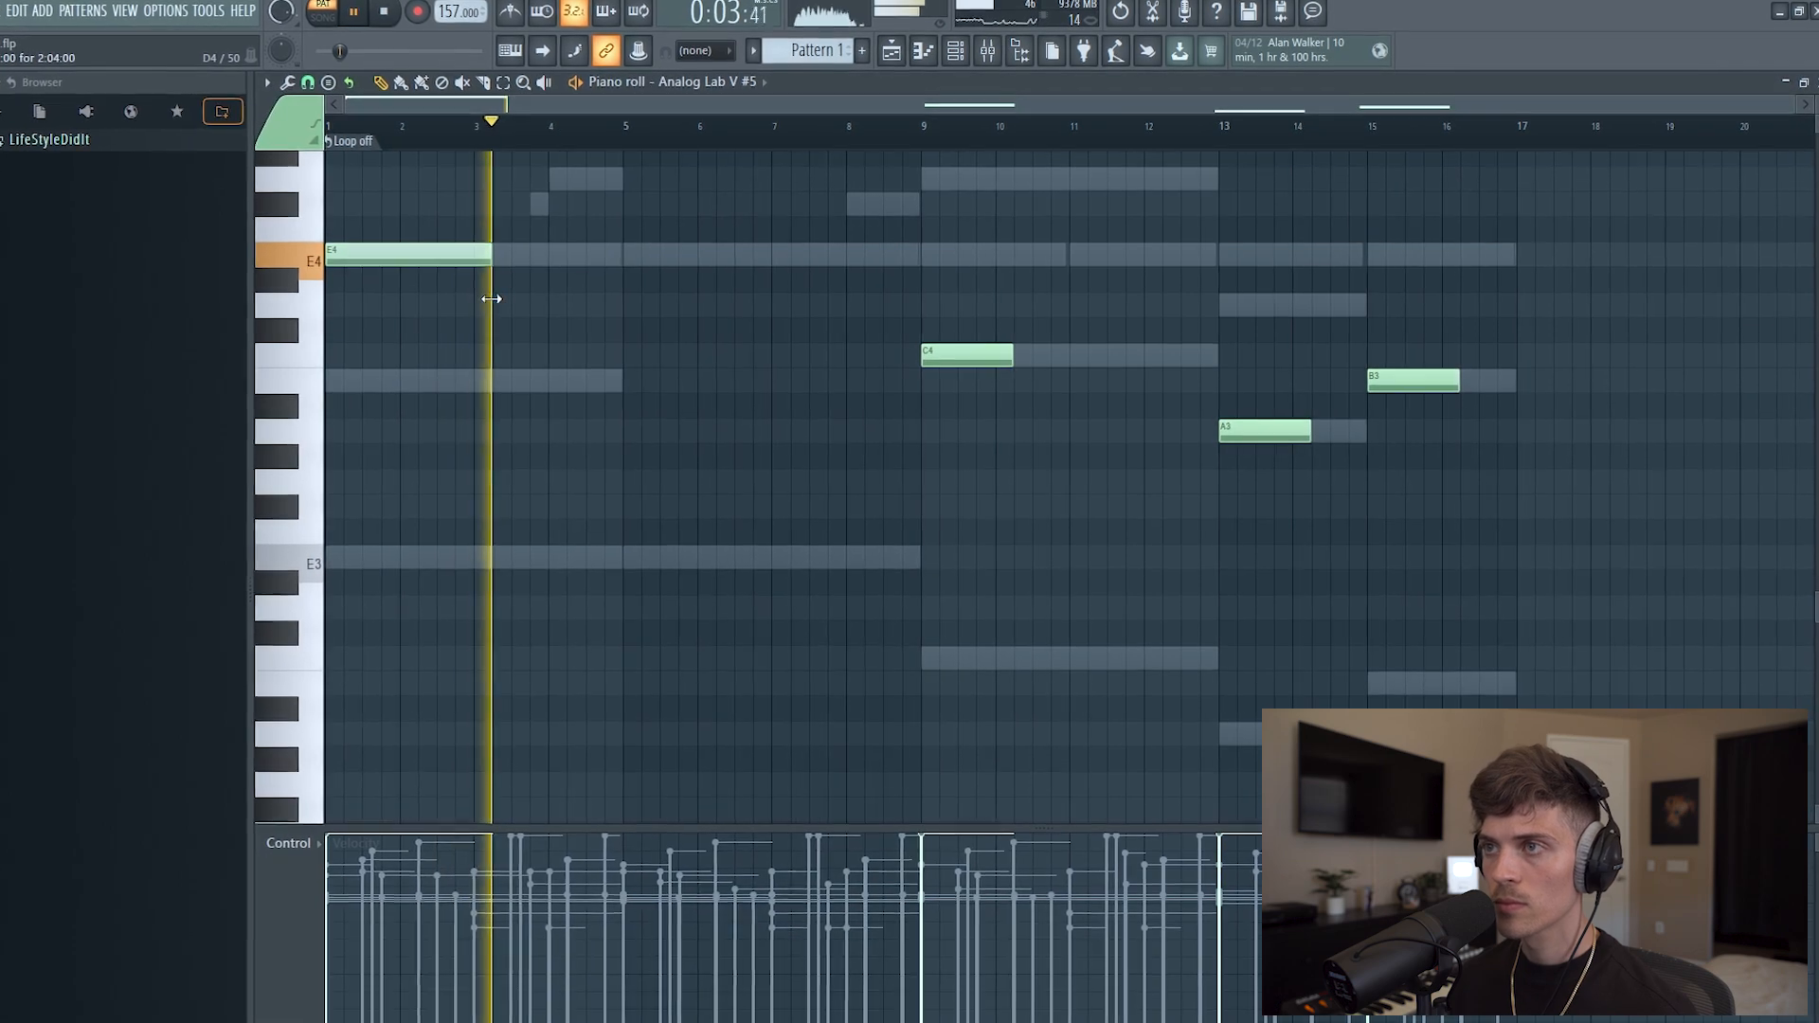
click(621, 254)
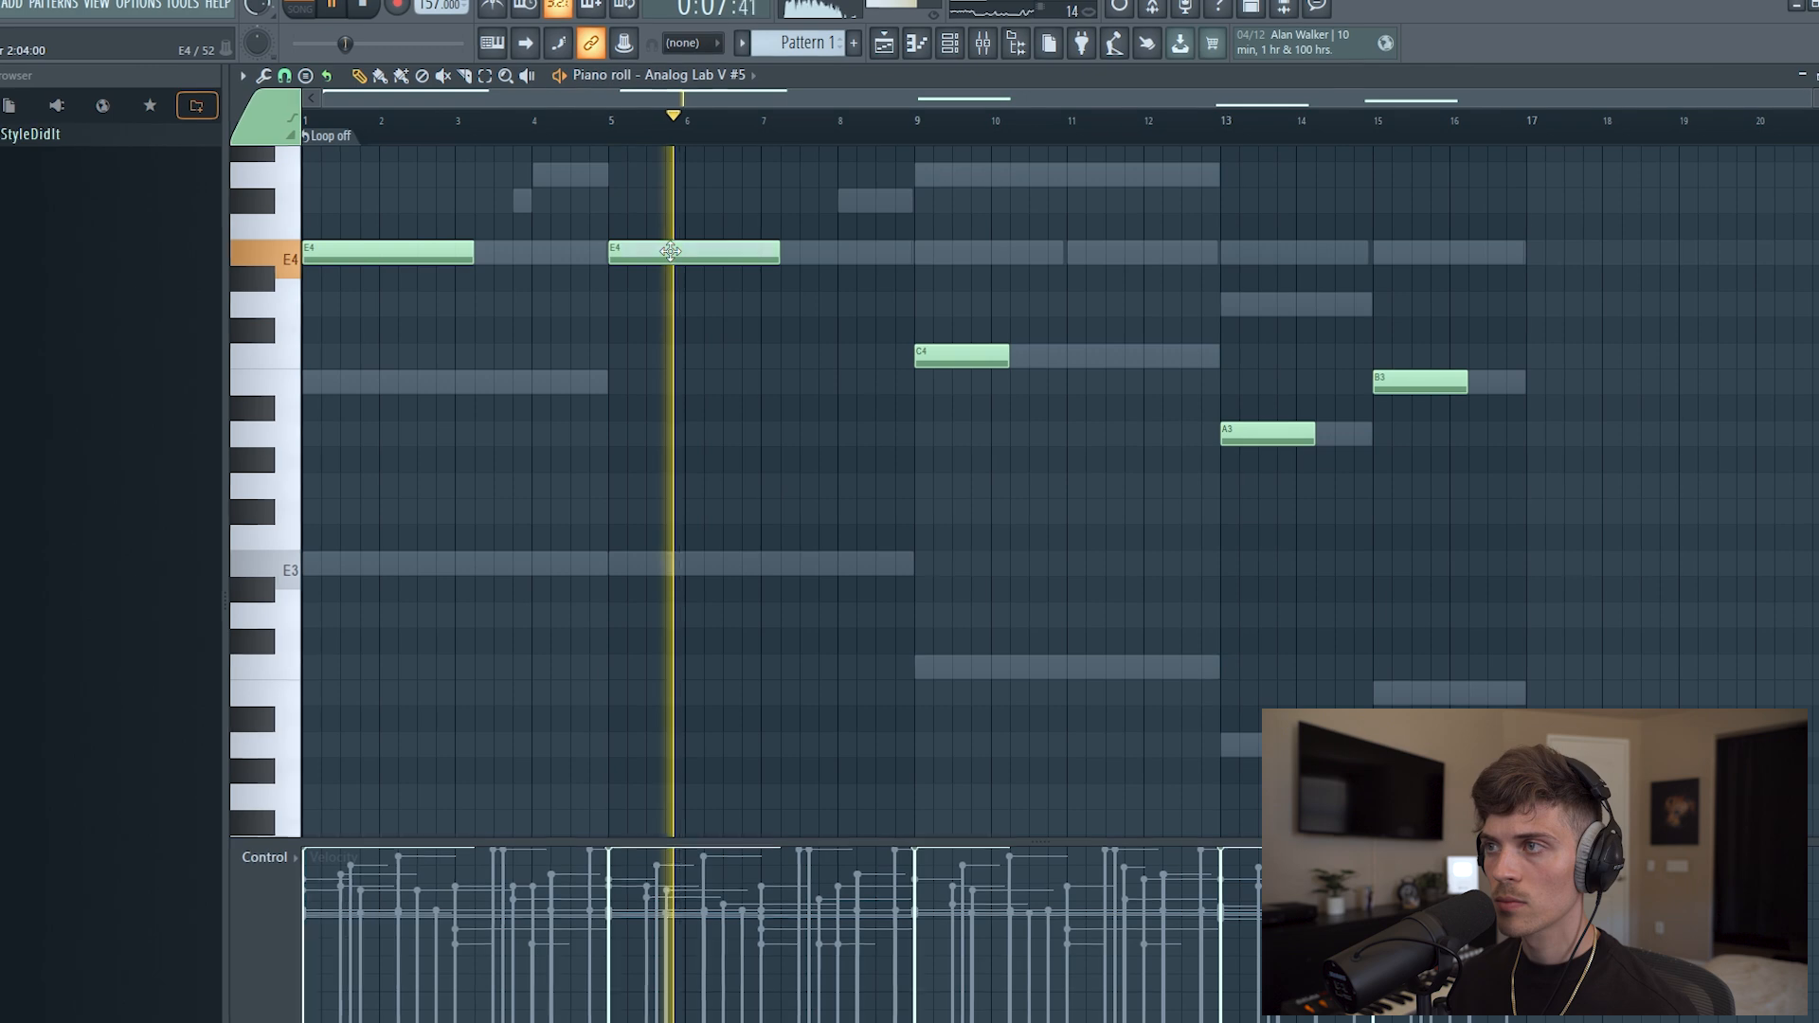
Step: Replace the C4, A3 and B3 notes at bars 9, 13 and 15 with longer ones, trimming A3 to bar 15 and B3 to bar 17
right_click(925, 357)
click(923, 358)
right_click(1234, 435)
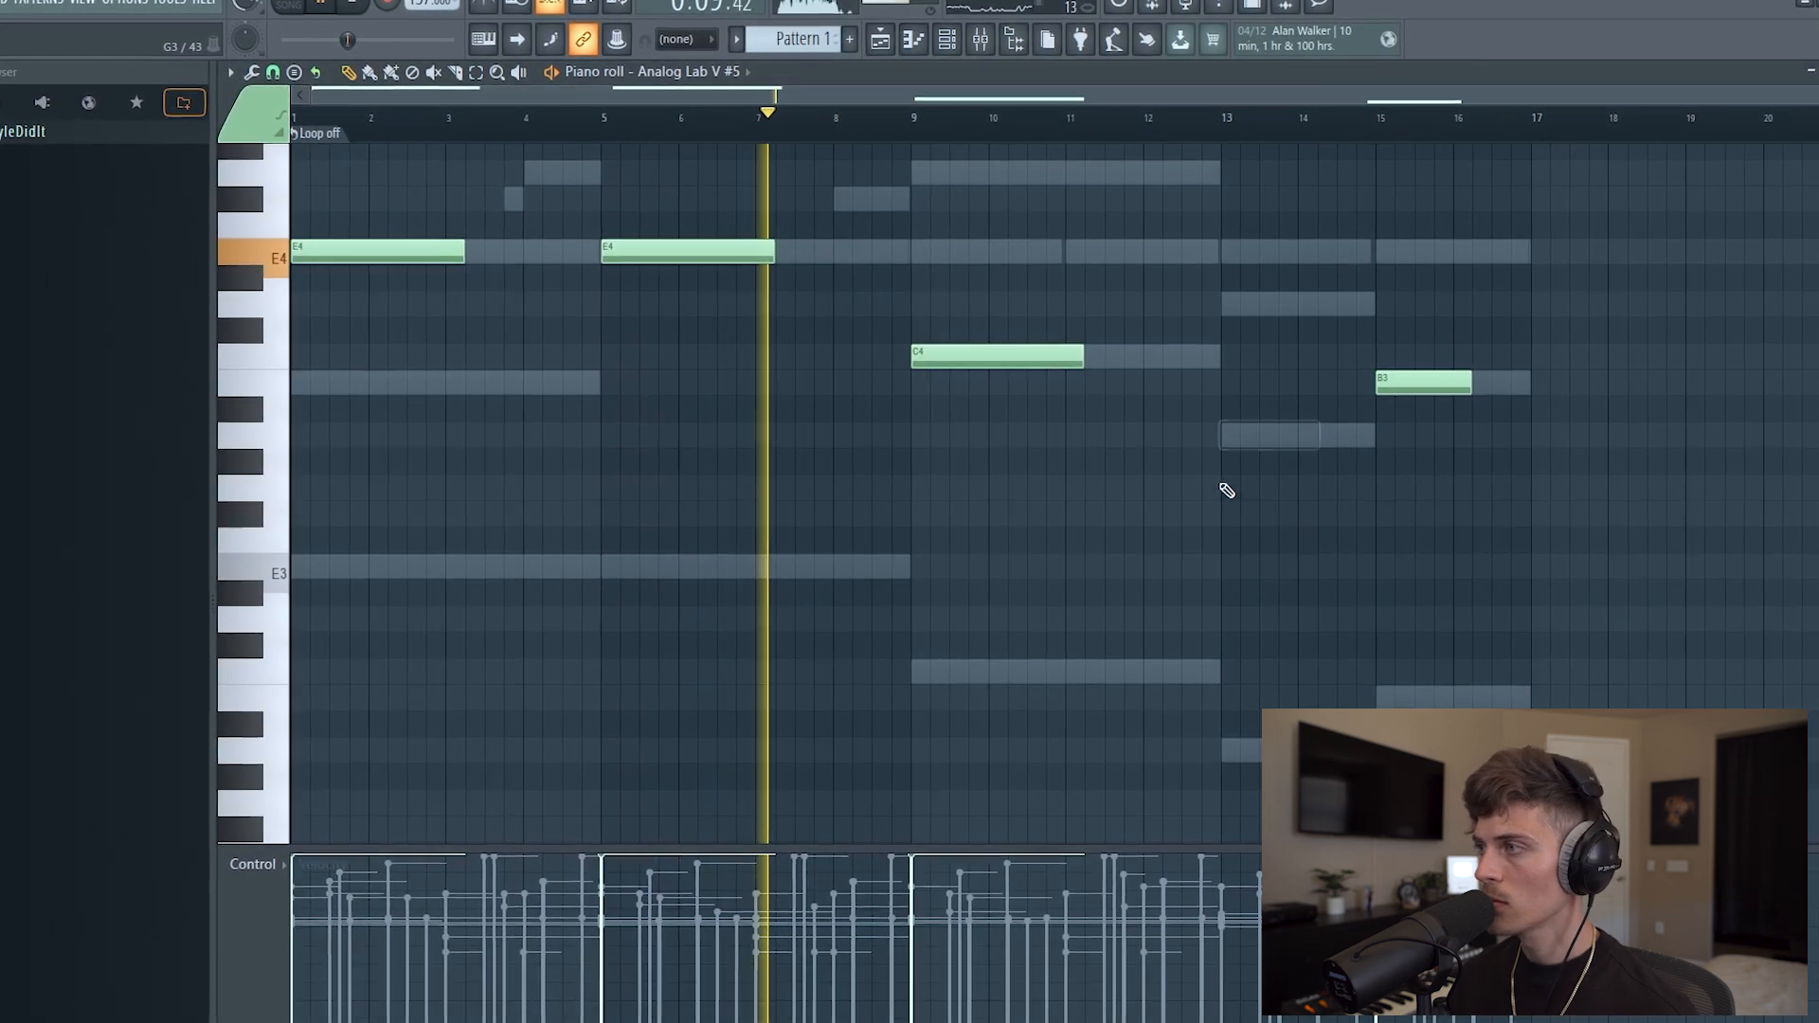
click(1230, 434)
right_click(1385, 384)
right_click(1384, 437)
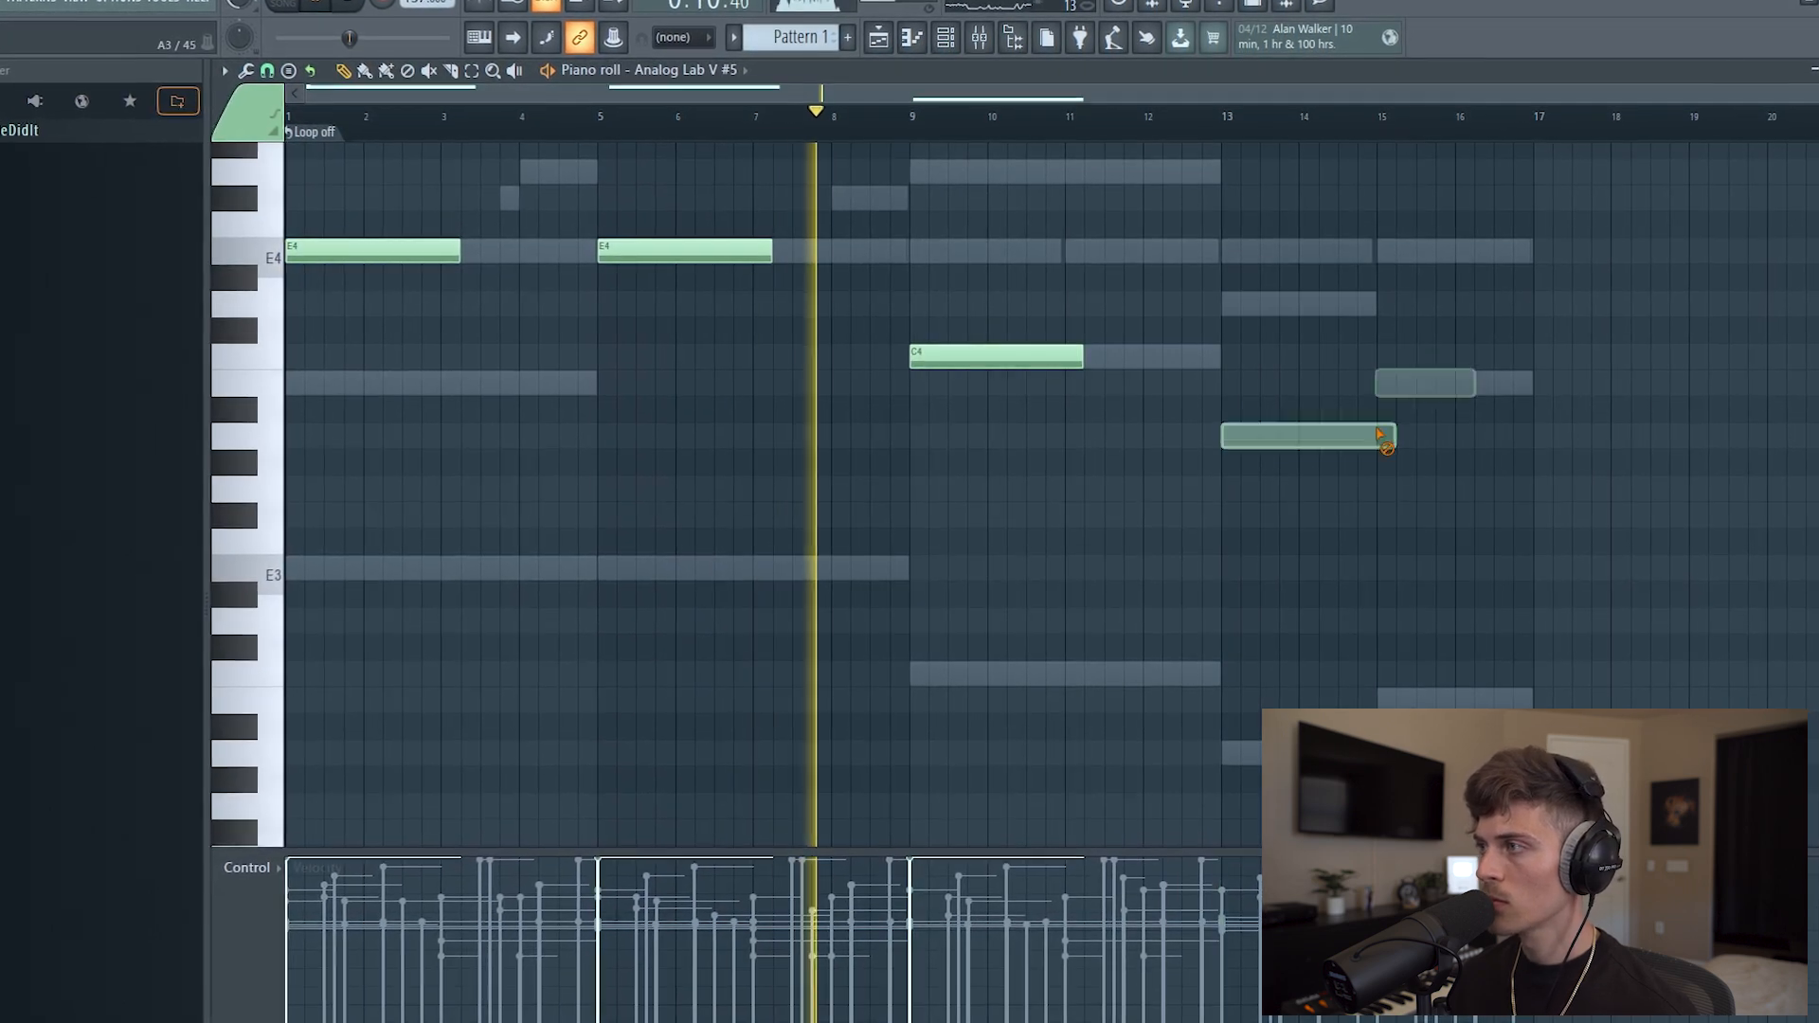
click(1249, 436)
click(1389, 385)
drag(1392, 438, 1380, 437)
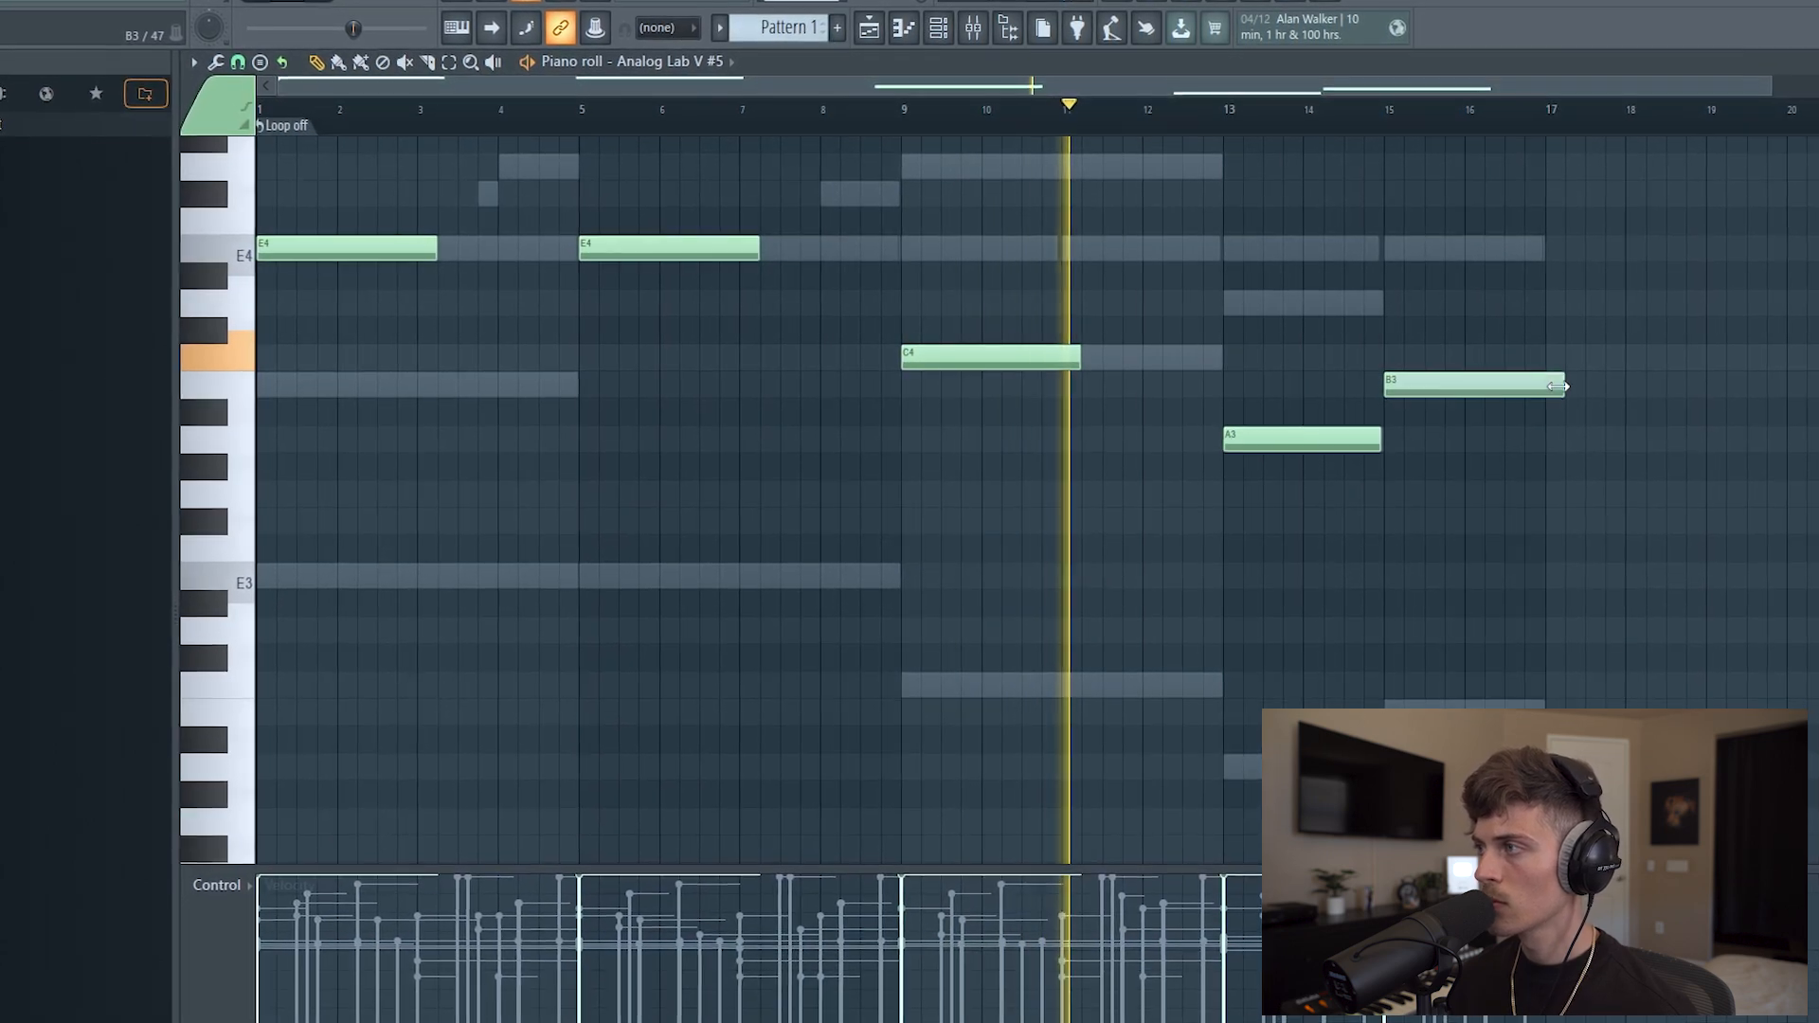
drag(1558, 386, 1542, 386)
Step: Duplicate all the Analog Lab V #5 notes one octave lower and play the pattern back
scroll(1487, 398, up, 2)
drag(1486, 237, 212, 735)
key(ctrl+c)
key(ctrl+v)
key(ctrl+Down)
scroll(283, 356, down, 1)
key(space)
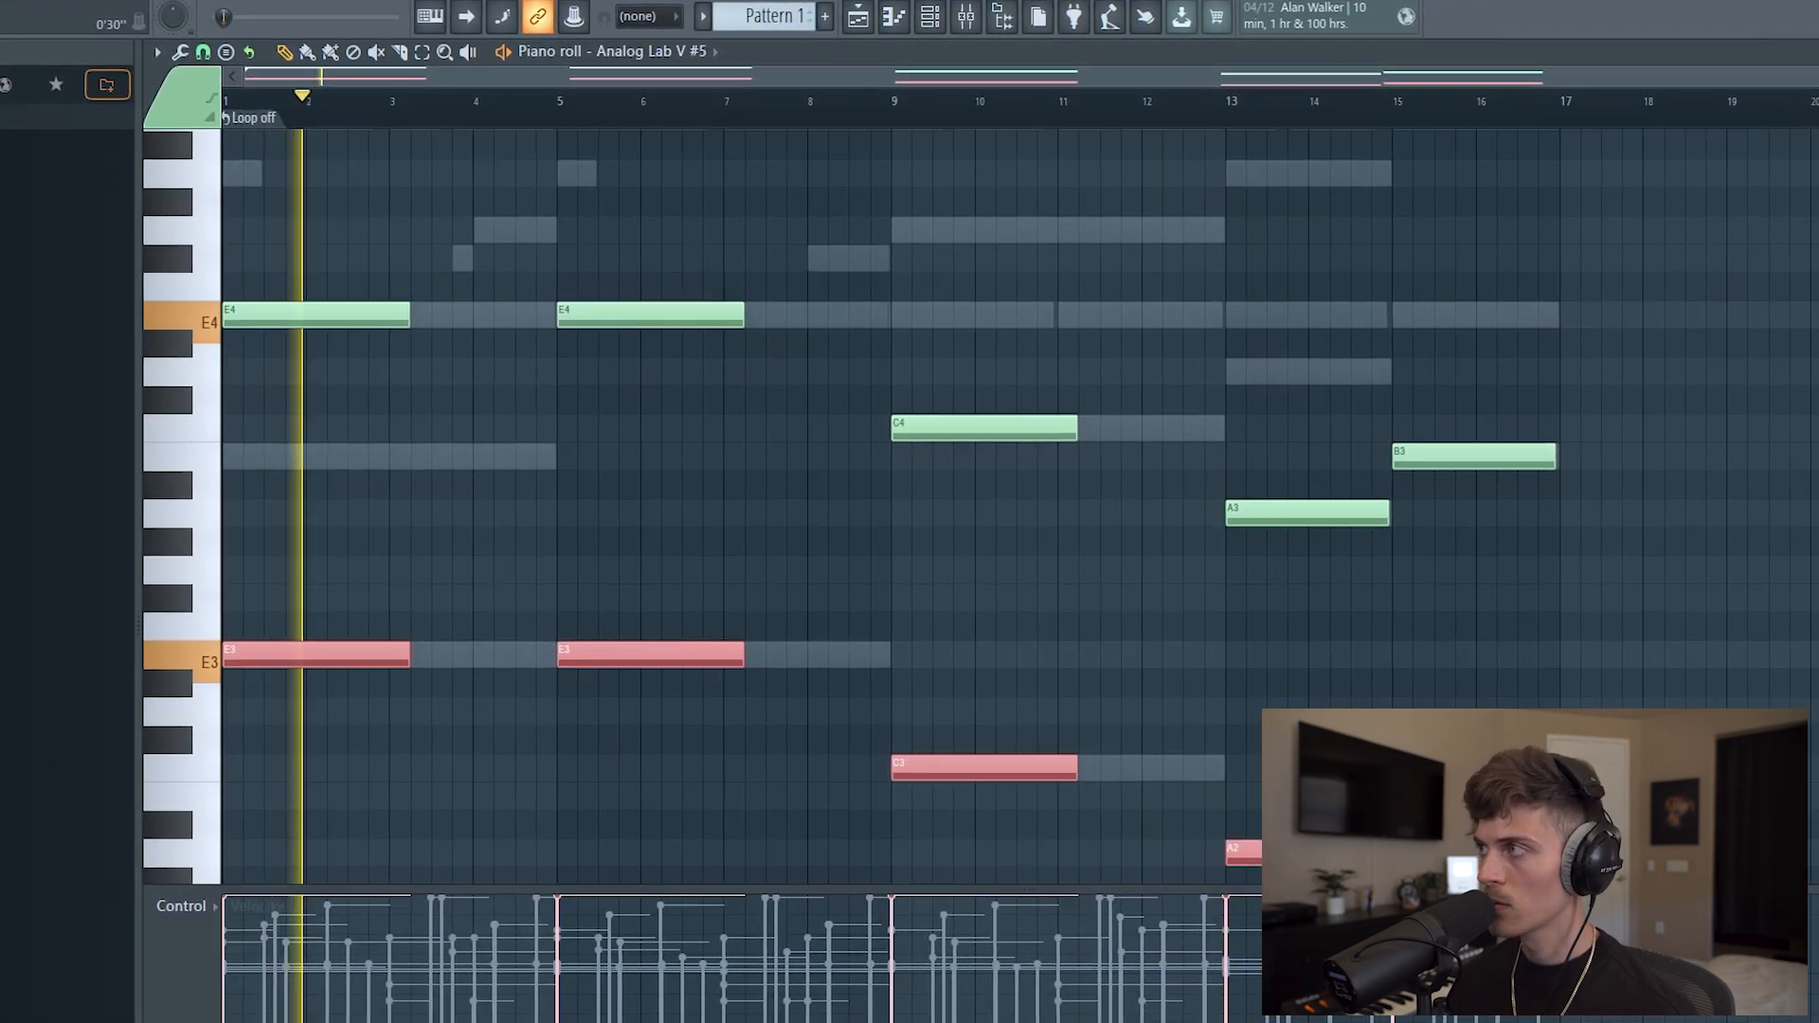
scroll(881, 582, down, 3)
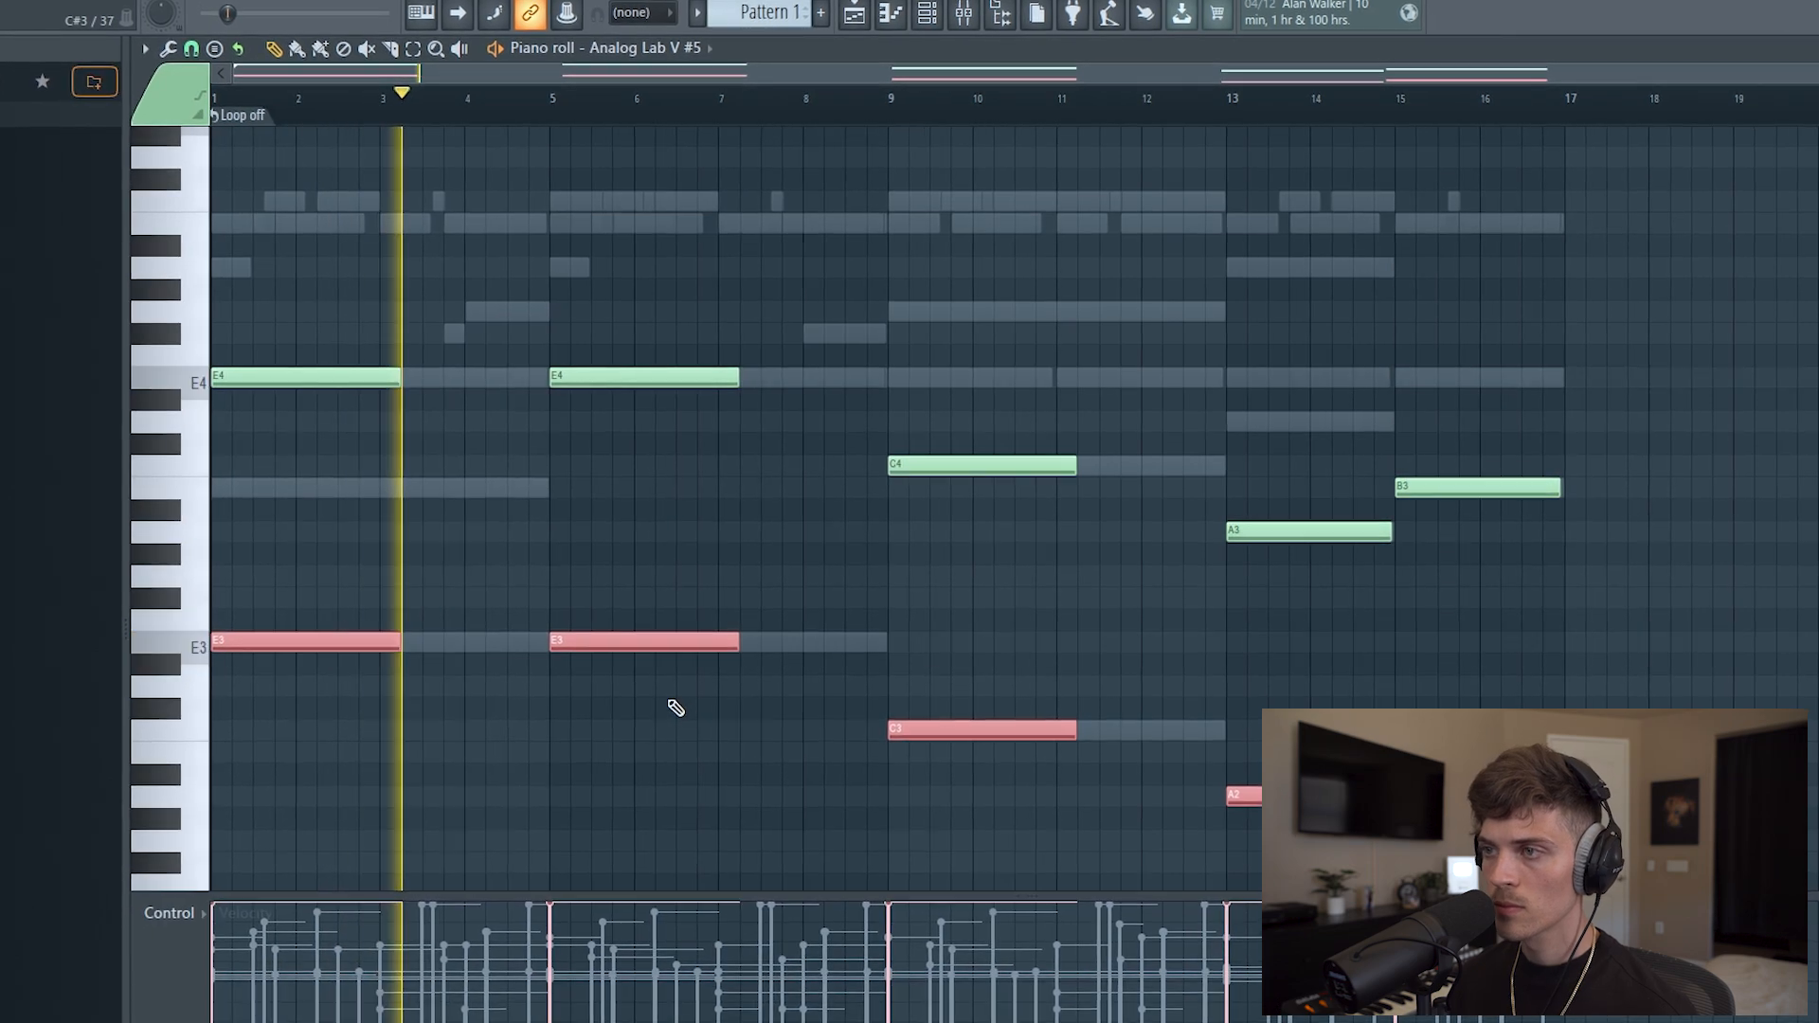
Step: Duplicate the original upper notes one octave higher to form a third layer starting on E5, and deselect them
key(shift+i)
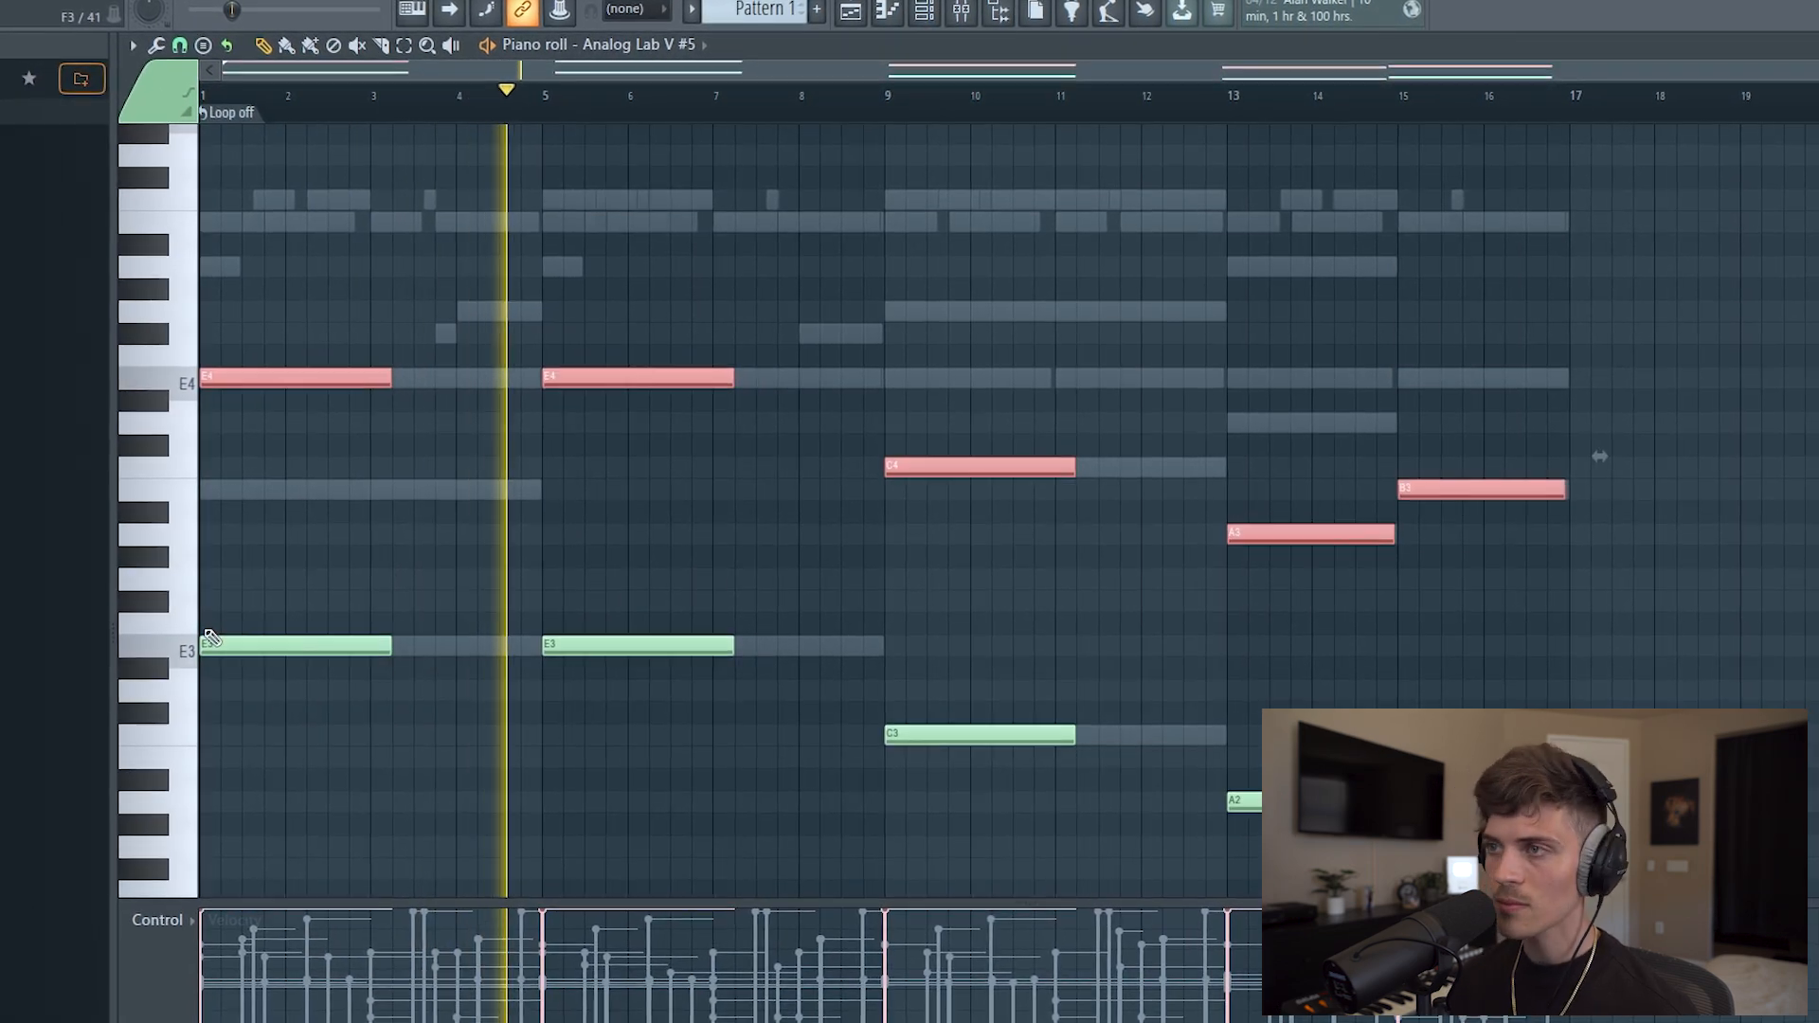
key(ctrl+Up)
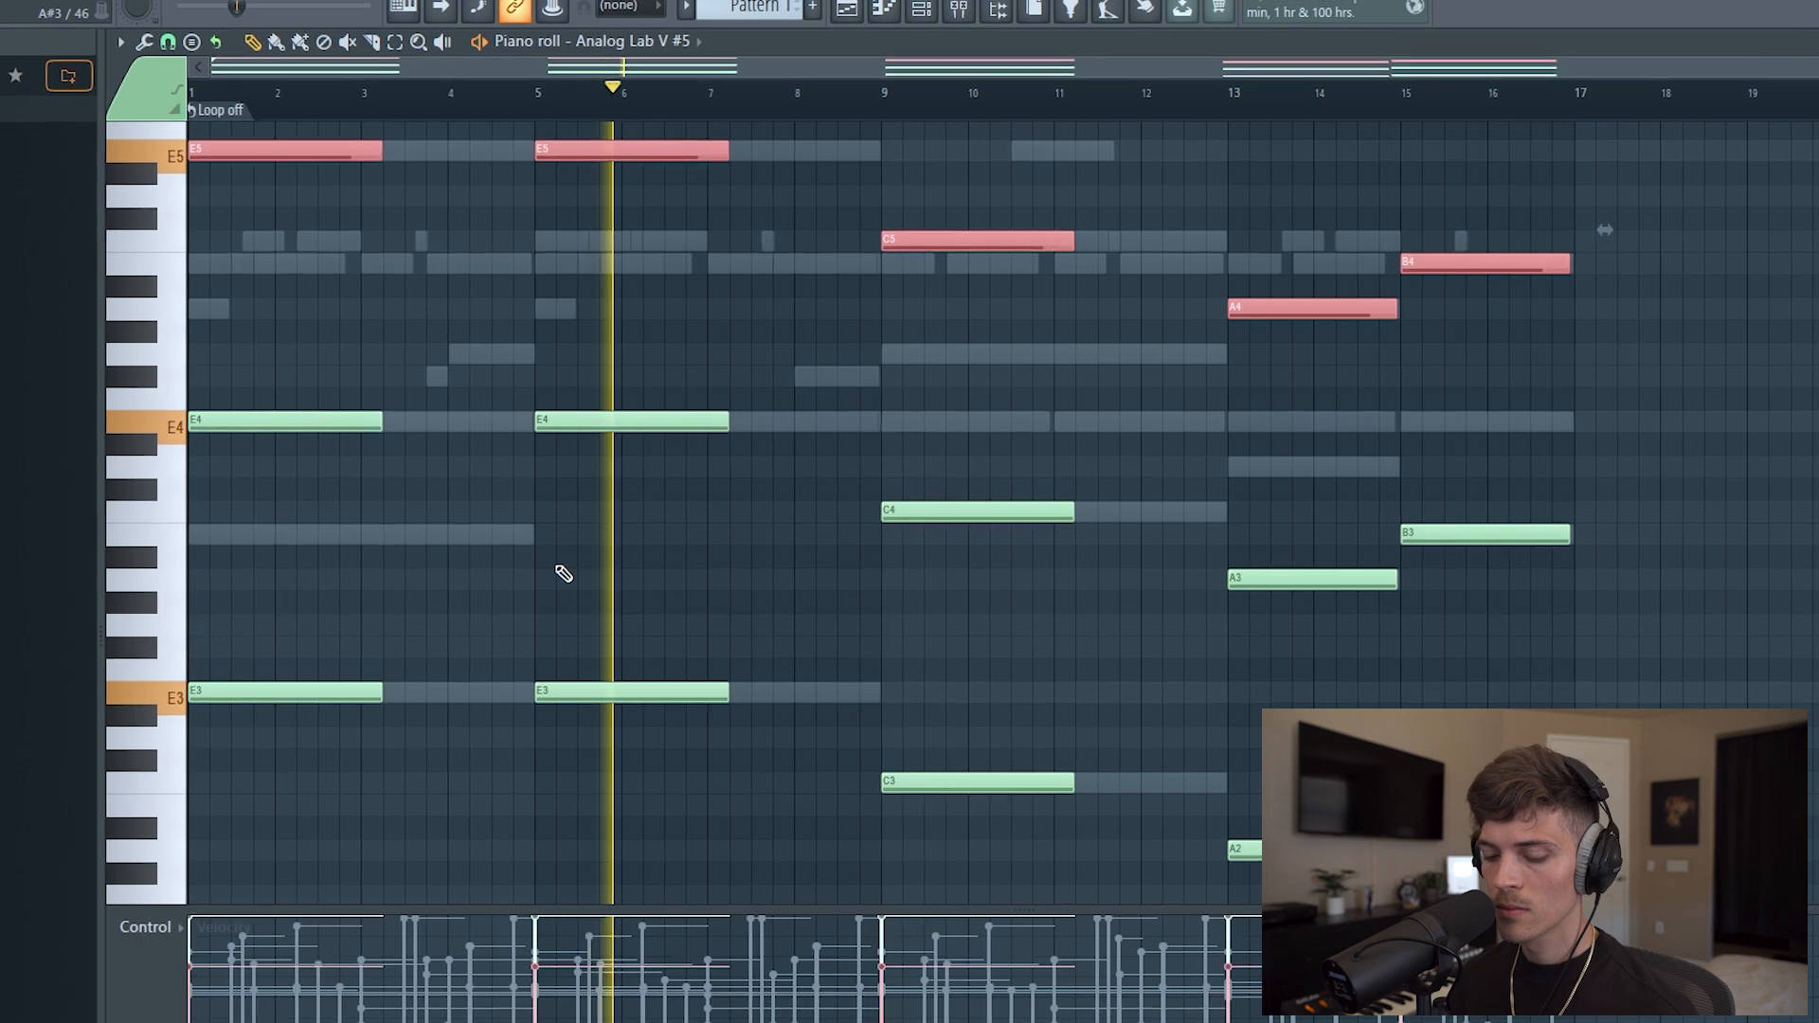
key(ctrl+d)
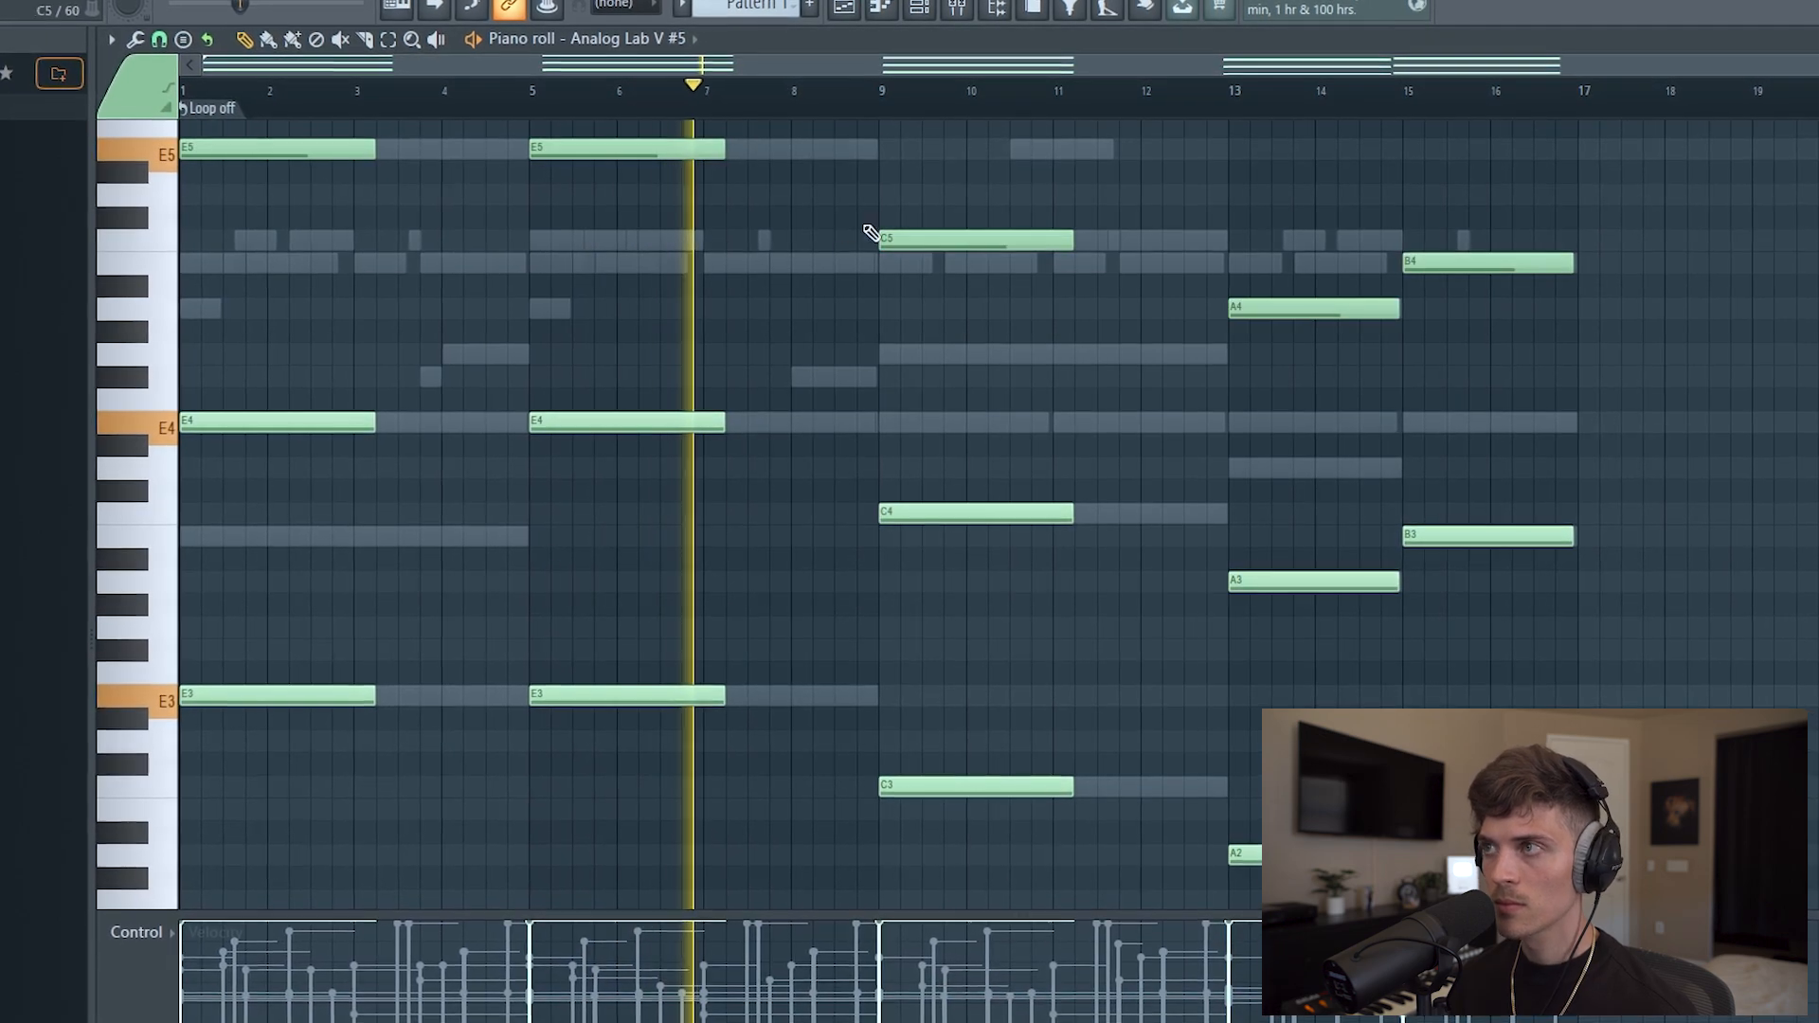
Step: Route the Analog Lab V #5 channel to mixer Insert 3 and load Fruity parametric EQ 2 in its first effect slot
click(931, 9)
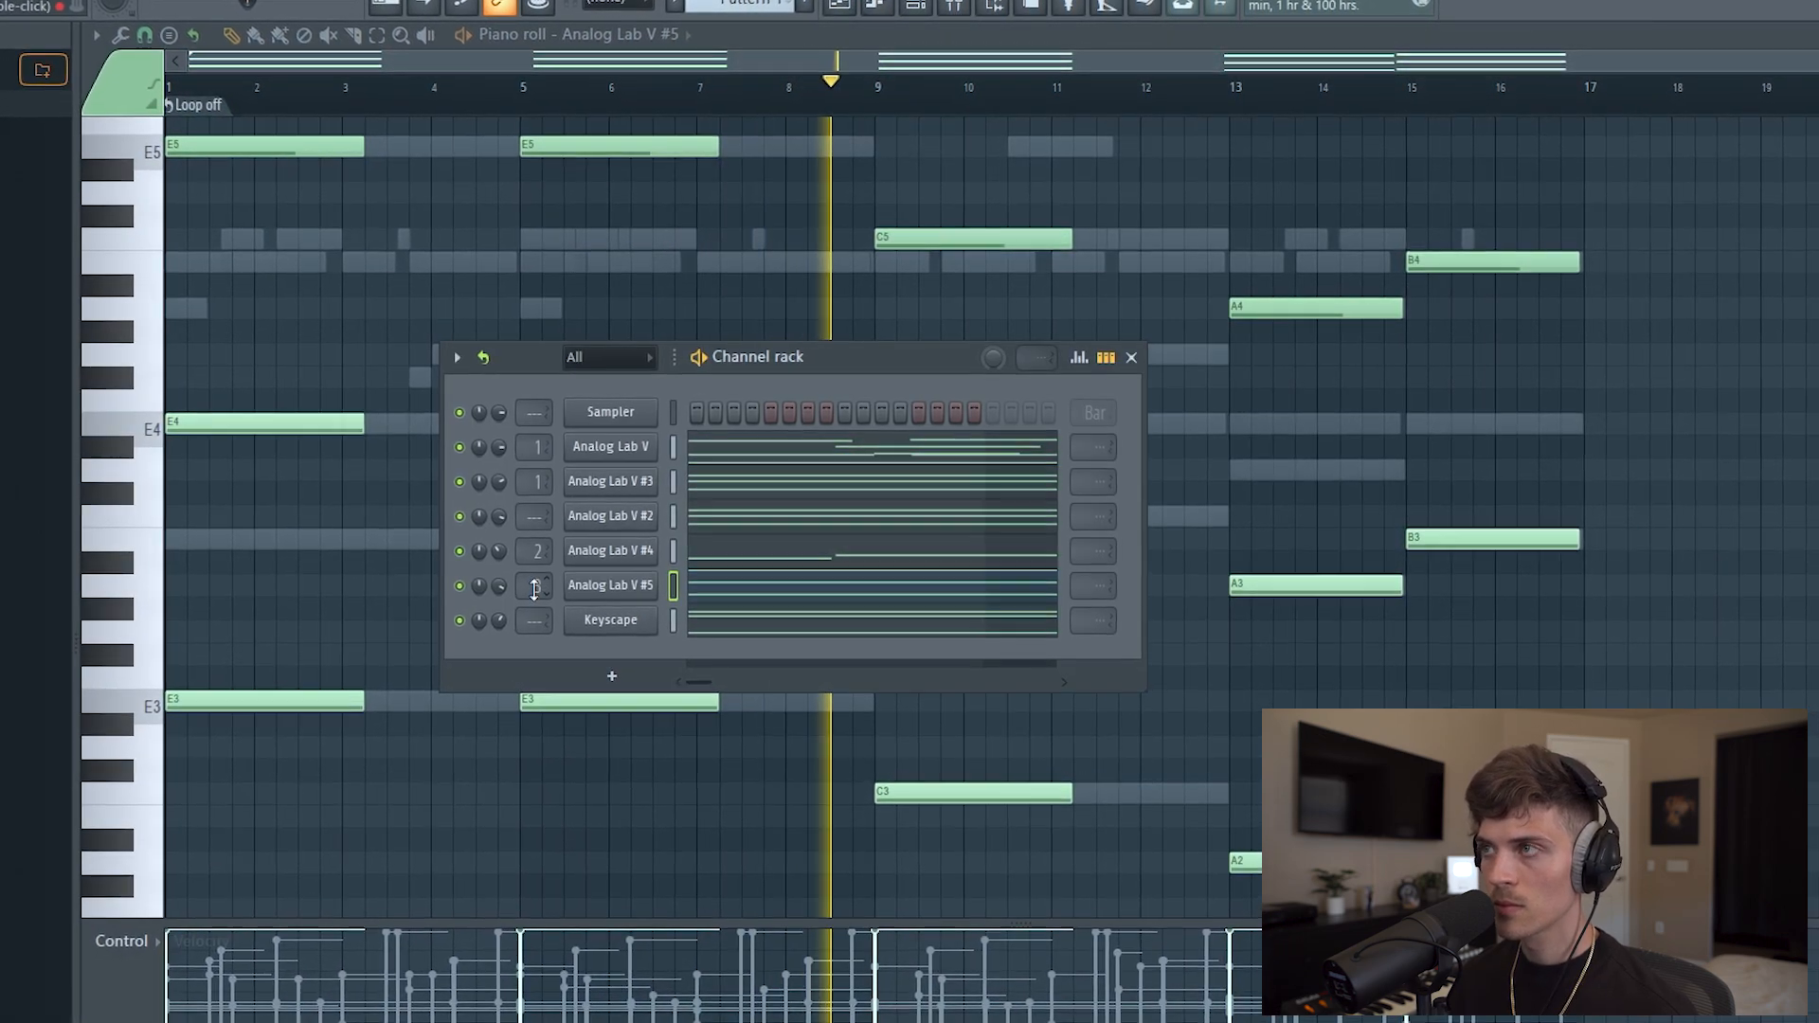
click(958, 6)
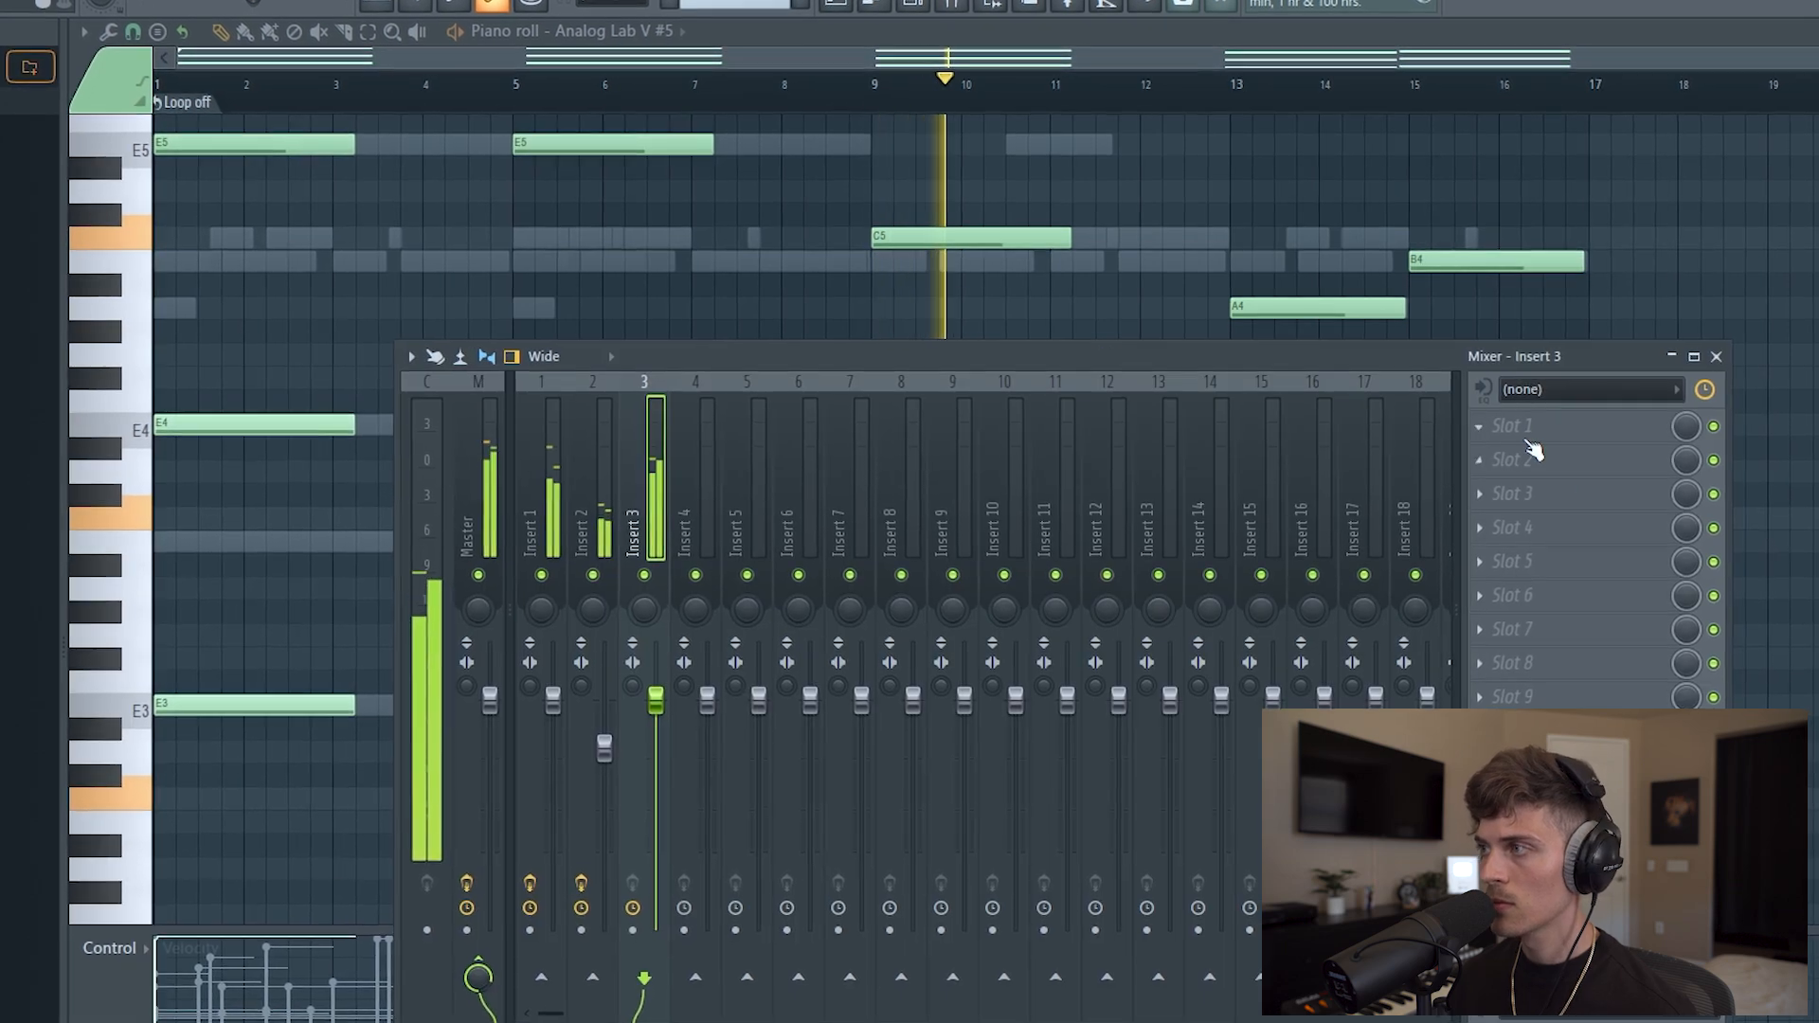
click(1480, 427)
click(1660, 708)
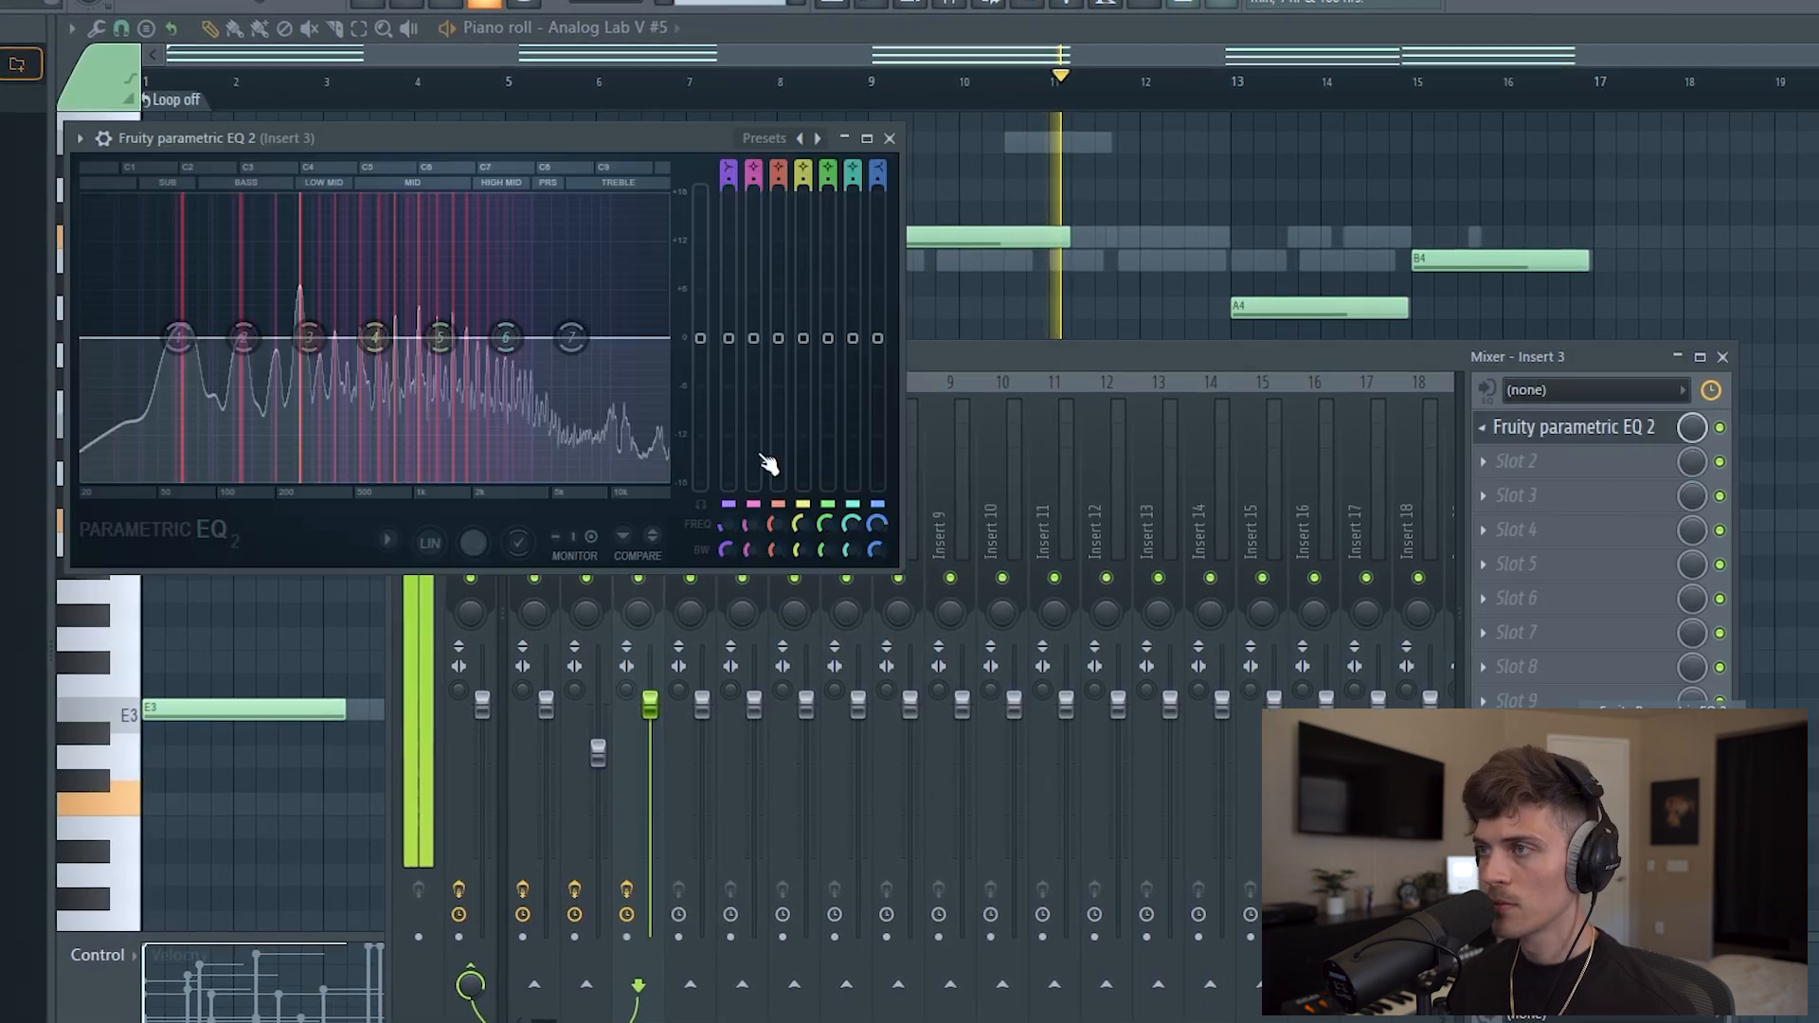
Step: Shape the strings in Fruity parametric EQ 2 by cutting the lows with band 1 and pulling down the highs with band 7
drag(179, 337, 238, 478)
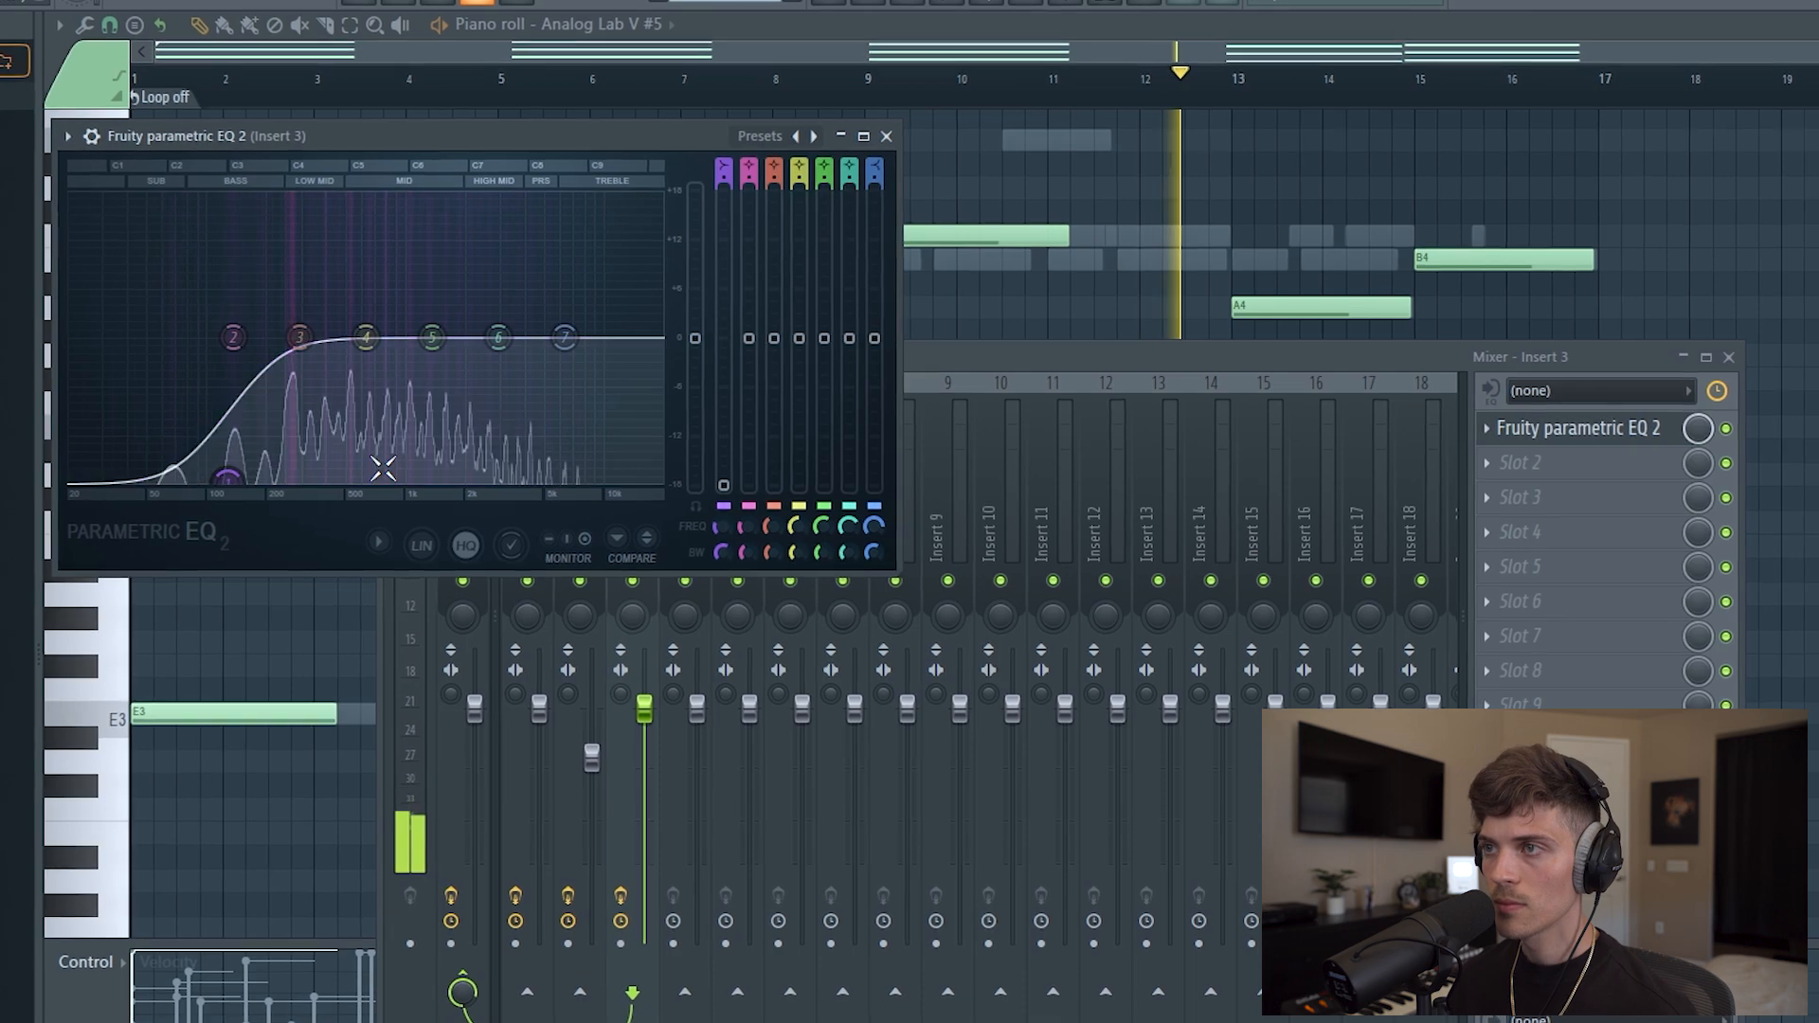
drag(565, 337, 466, 400)
drag(228, 475, 254, 477)
drag(462, 402, 432, 433)
drag(245, 476, 216, 482)
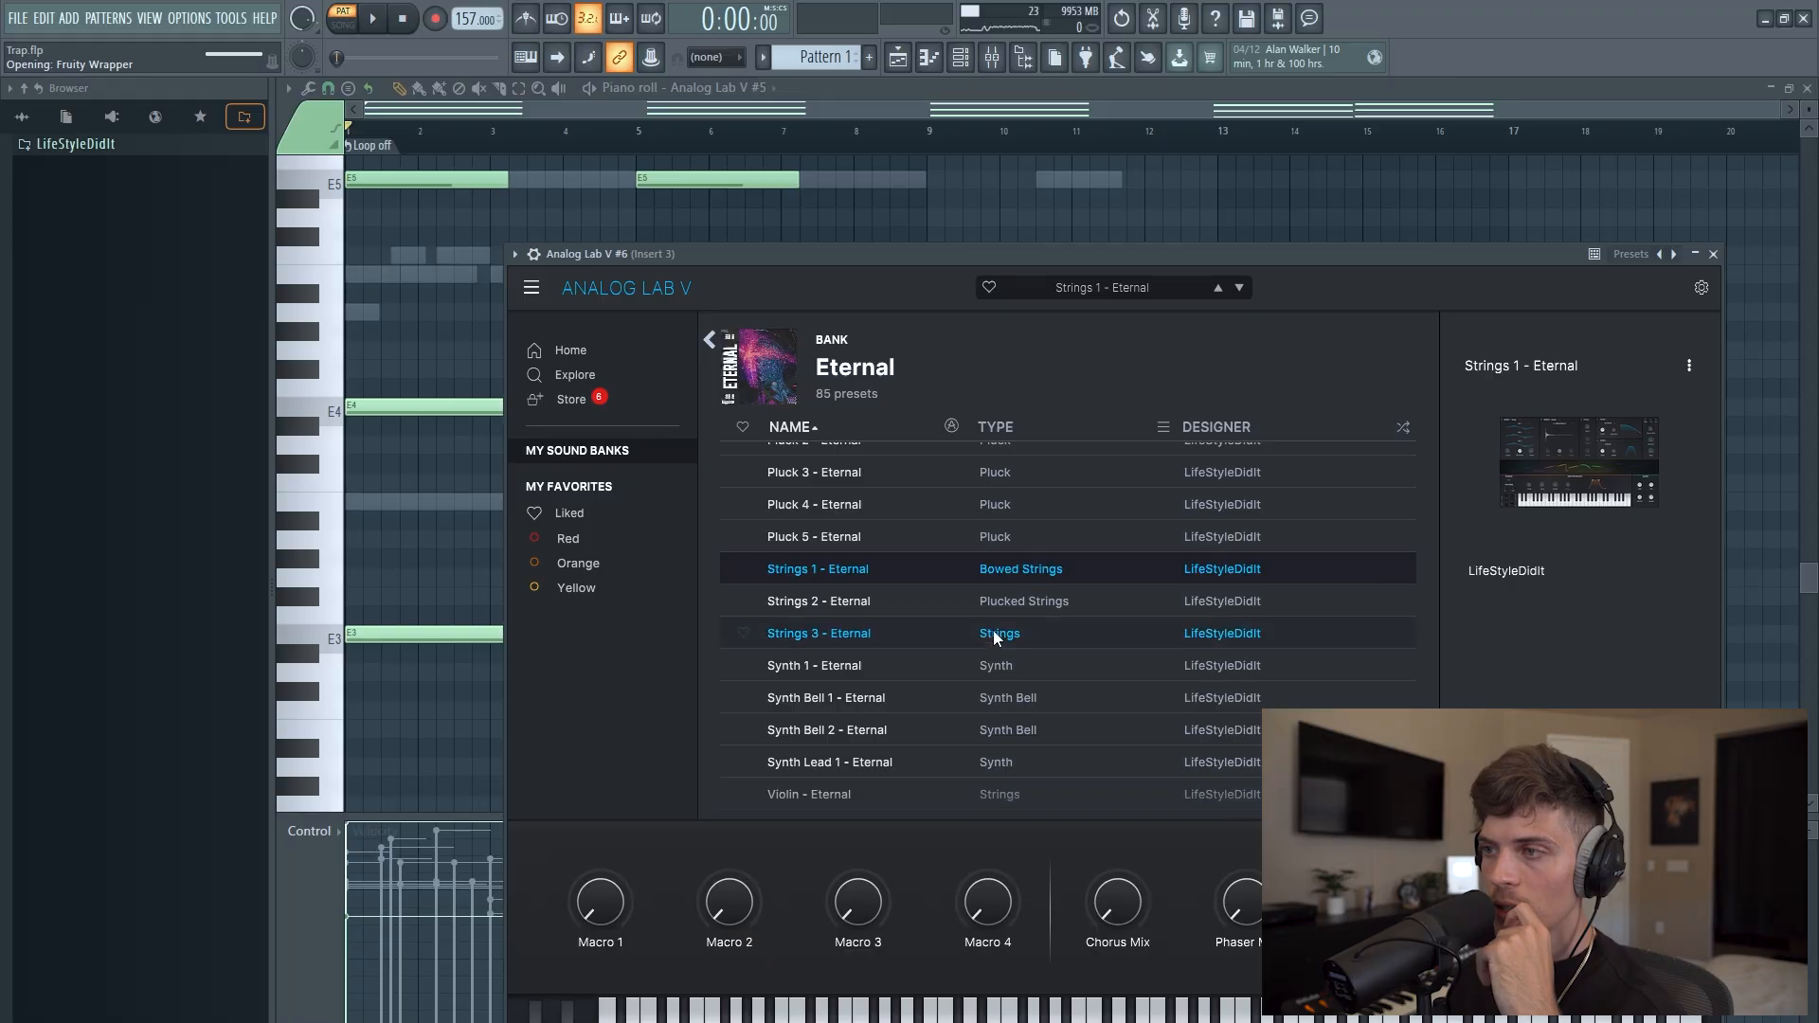
Step: Load Strings 2 - Eternal in Analog Lab V #6 and copy its short bar 5 chord to bar 9 as C4, G4 and C5
click(874, 599)
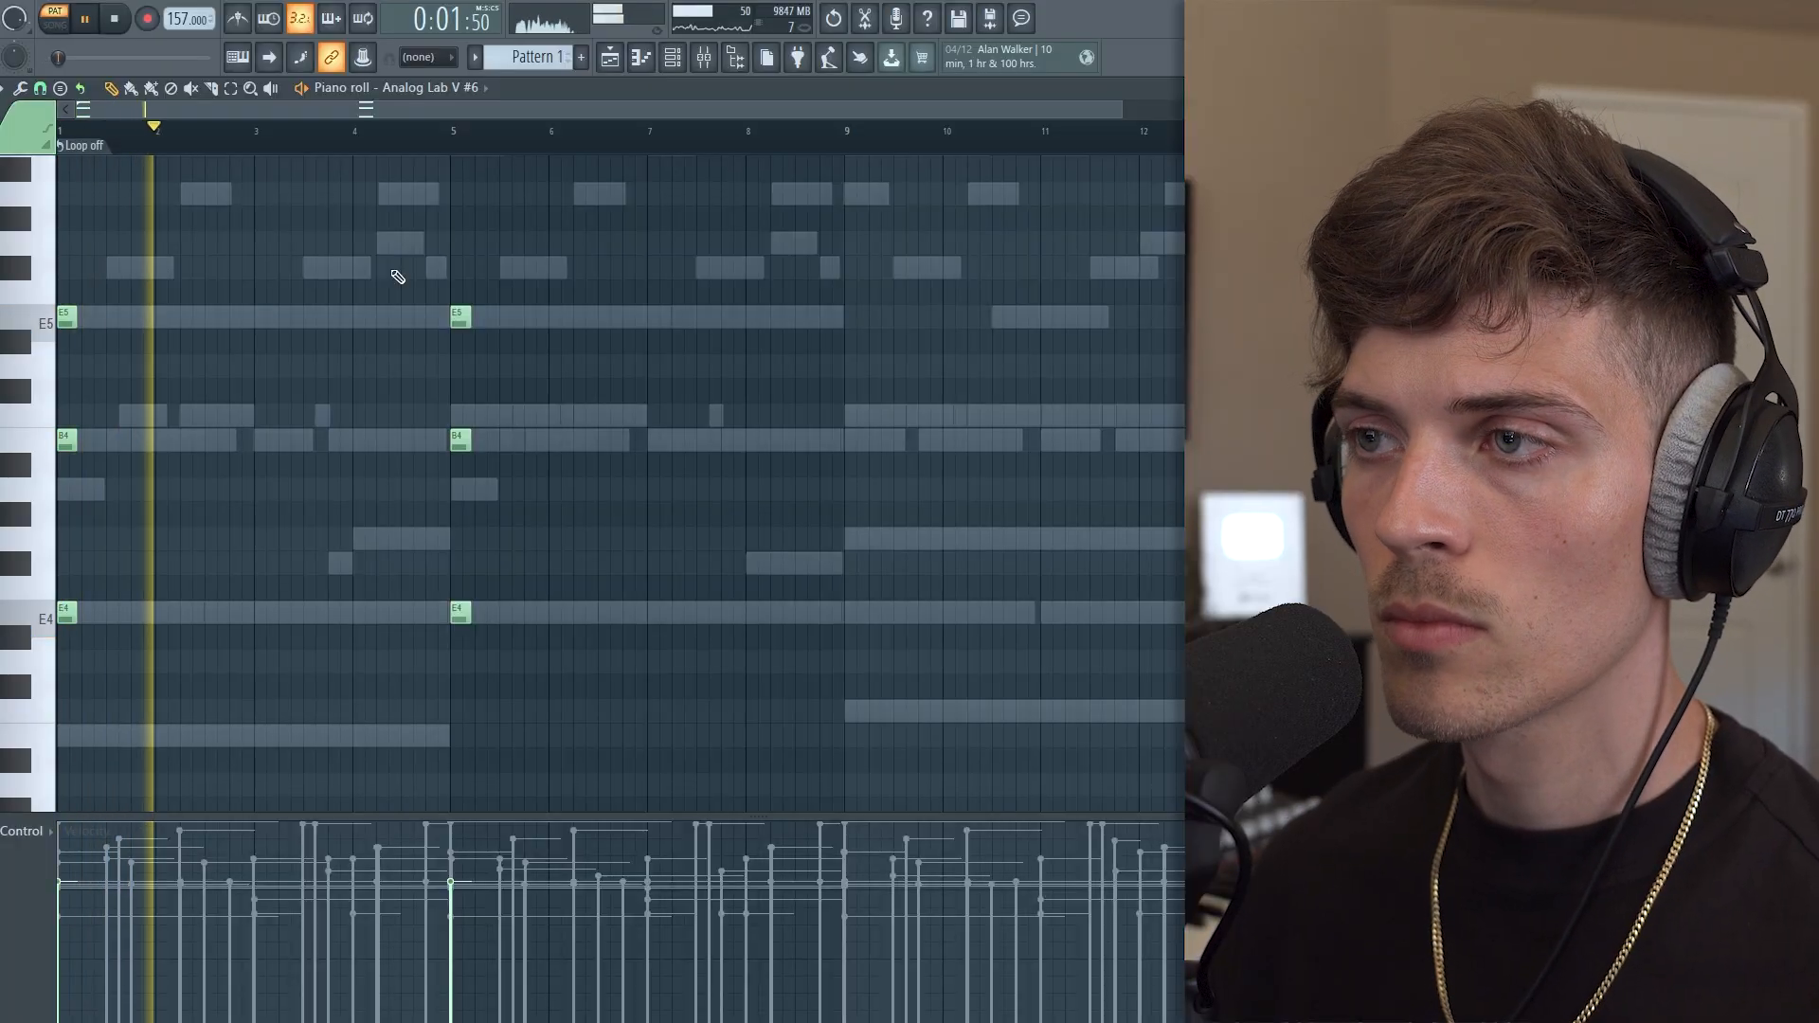
drag(393, 271, 568, 689)
mouse_move(460, 617)
mouse_down()
mouse_move(861, 629)
mouse_move(857, 739)
mouse_up()
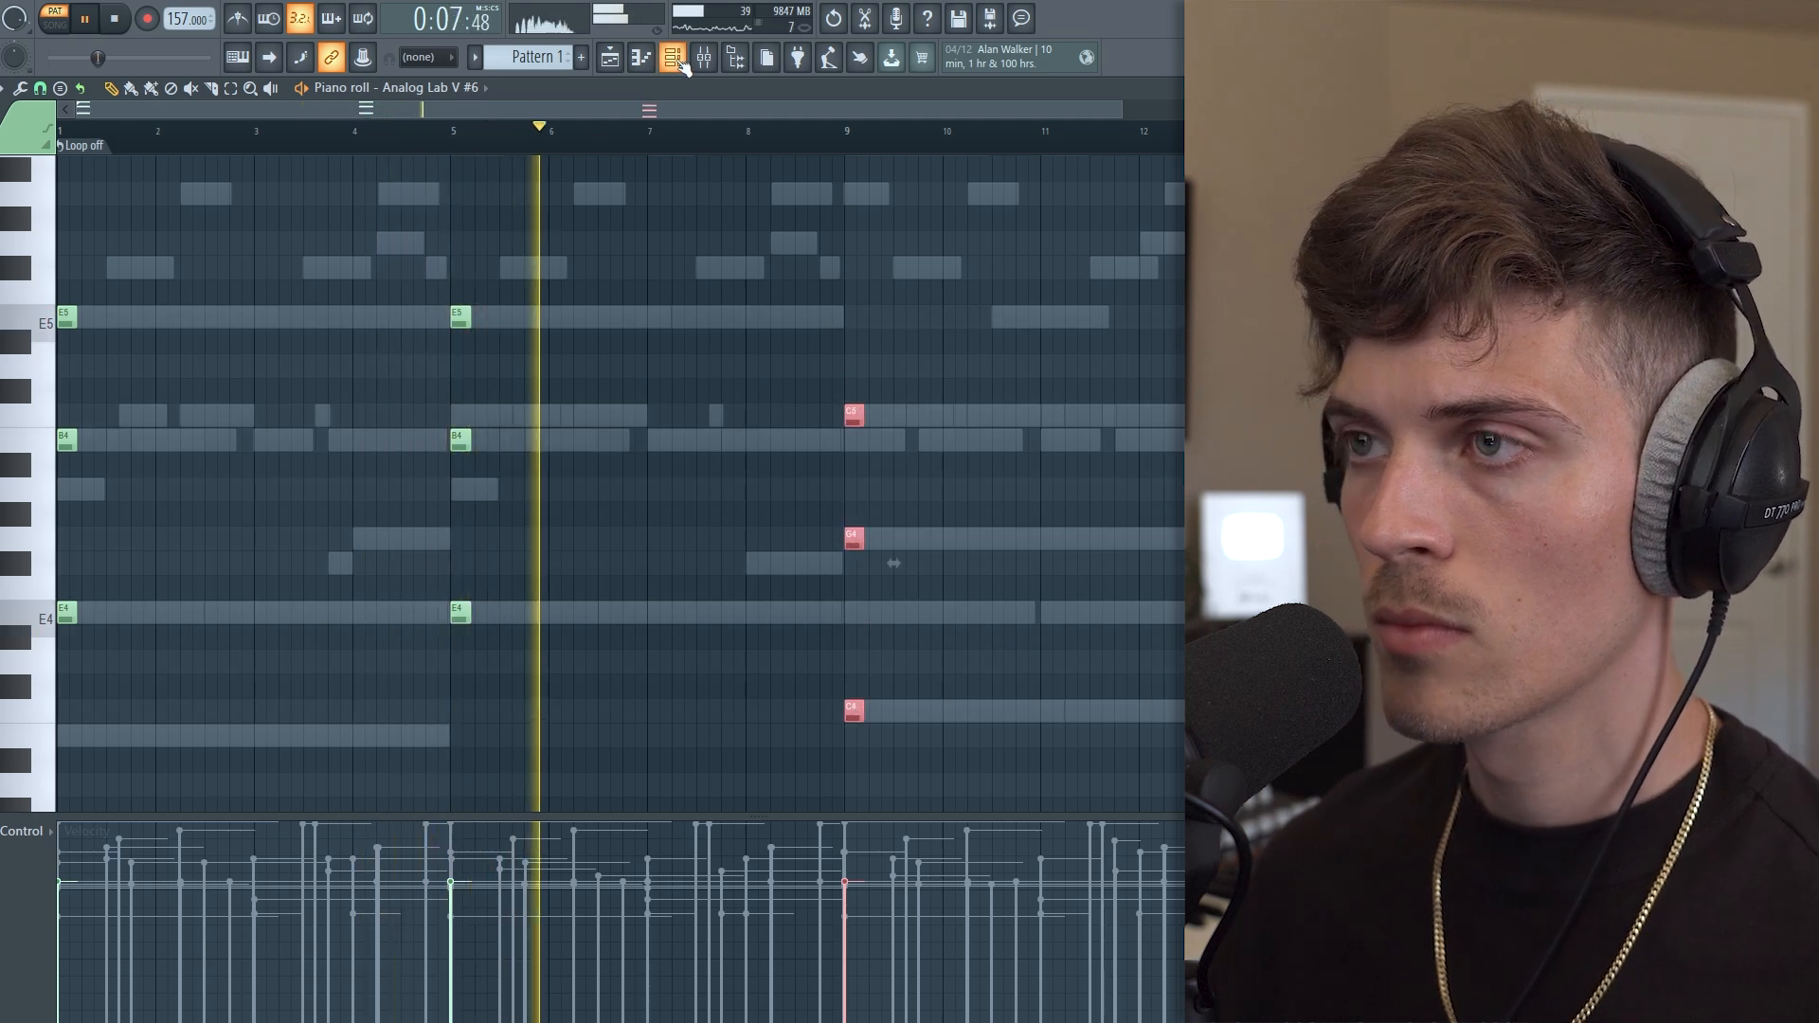
click(675, 59)
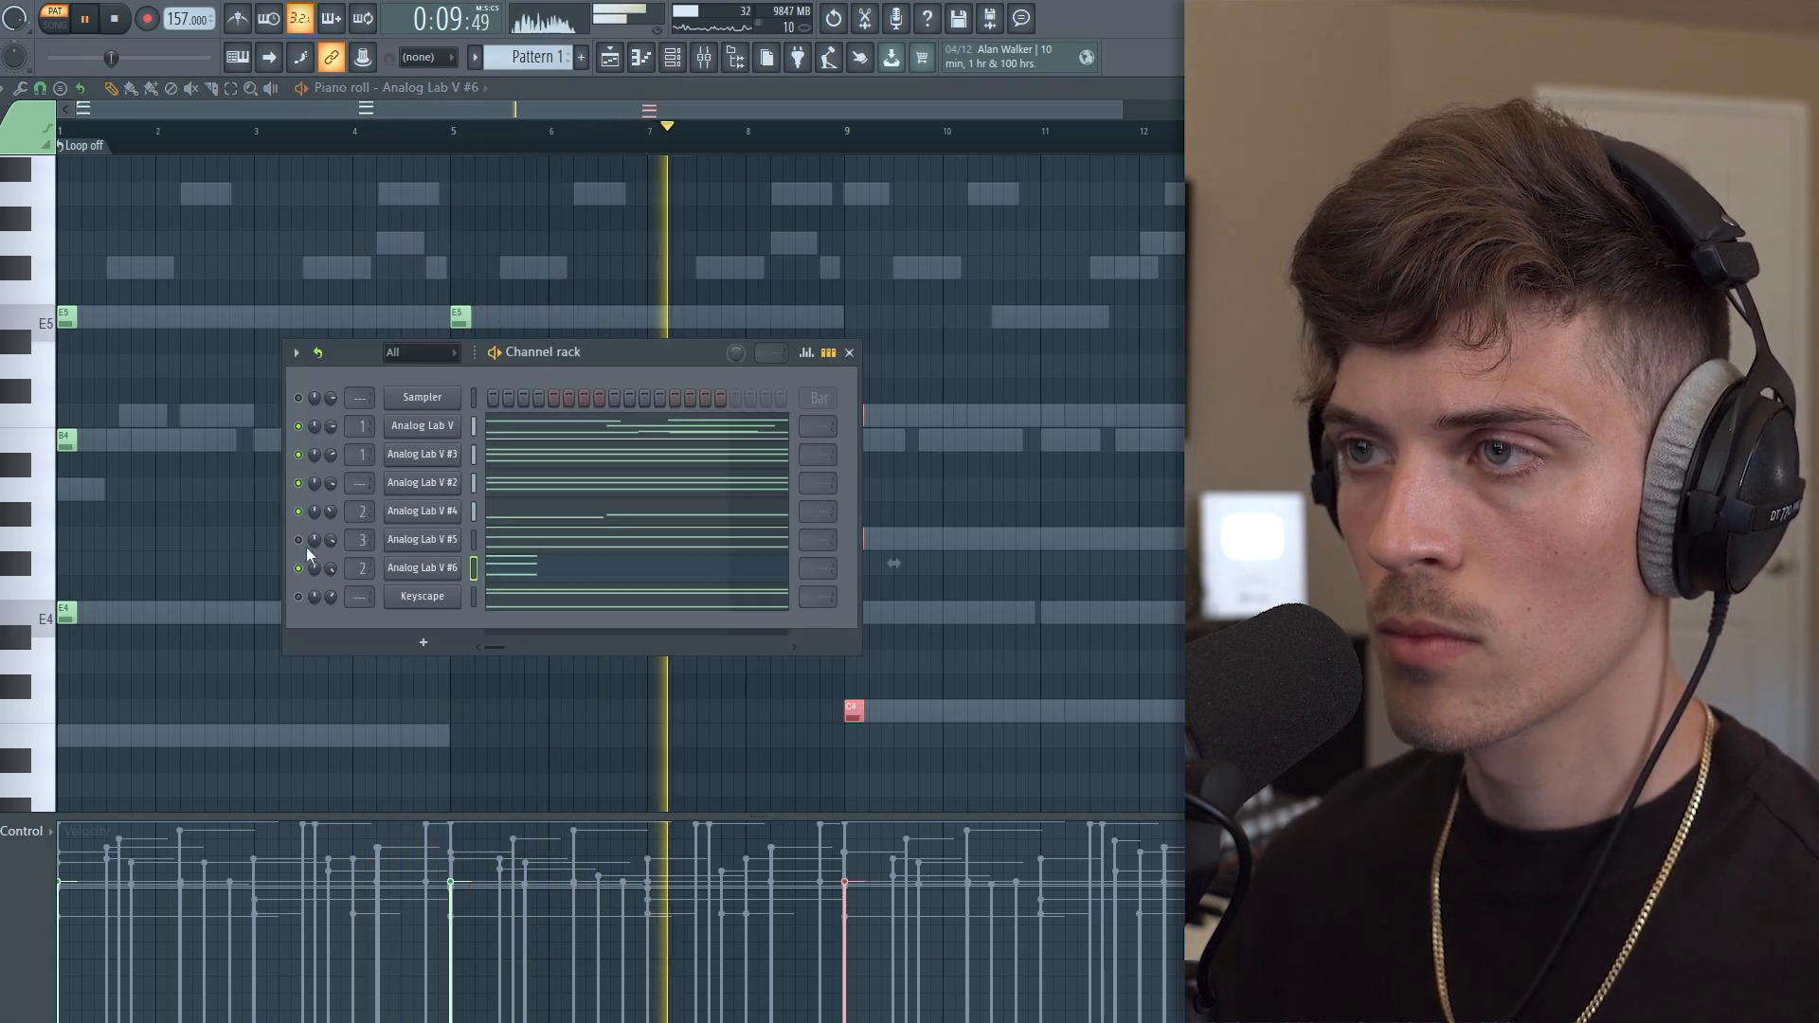
key(F6)
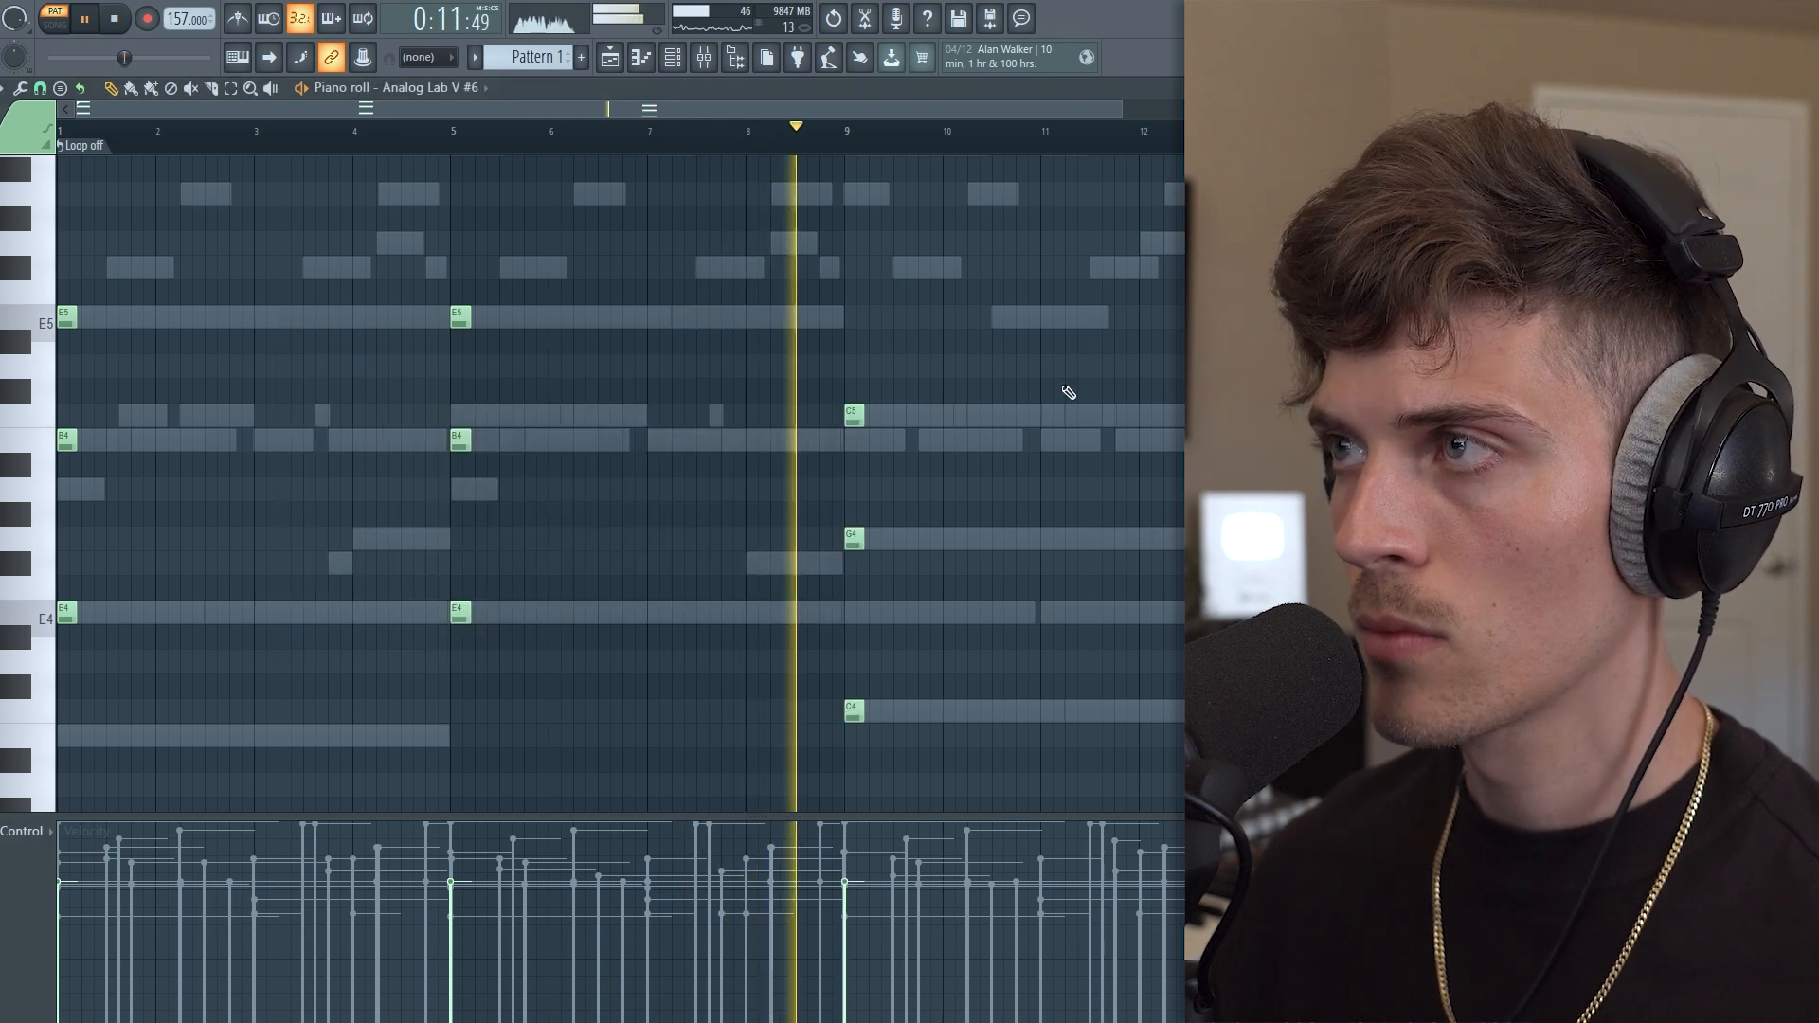
Step: Copy the short bar 9 chord to the middle of bar 12 and place a B3, E4 and B4 chord at bar 13
scroll(919, 157, down, 3)
drag(650, 357, 829, 766)
drag(708, 412, 1020, 440)
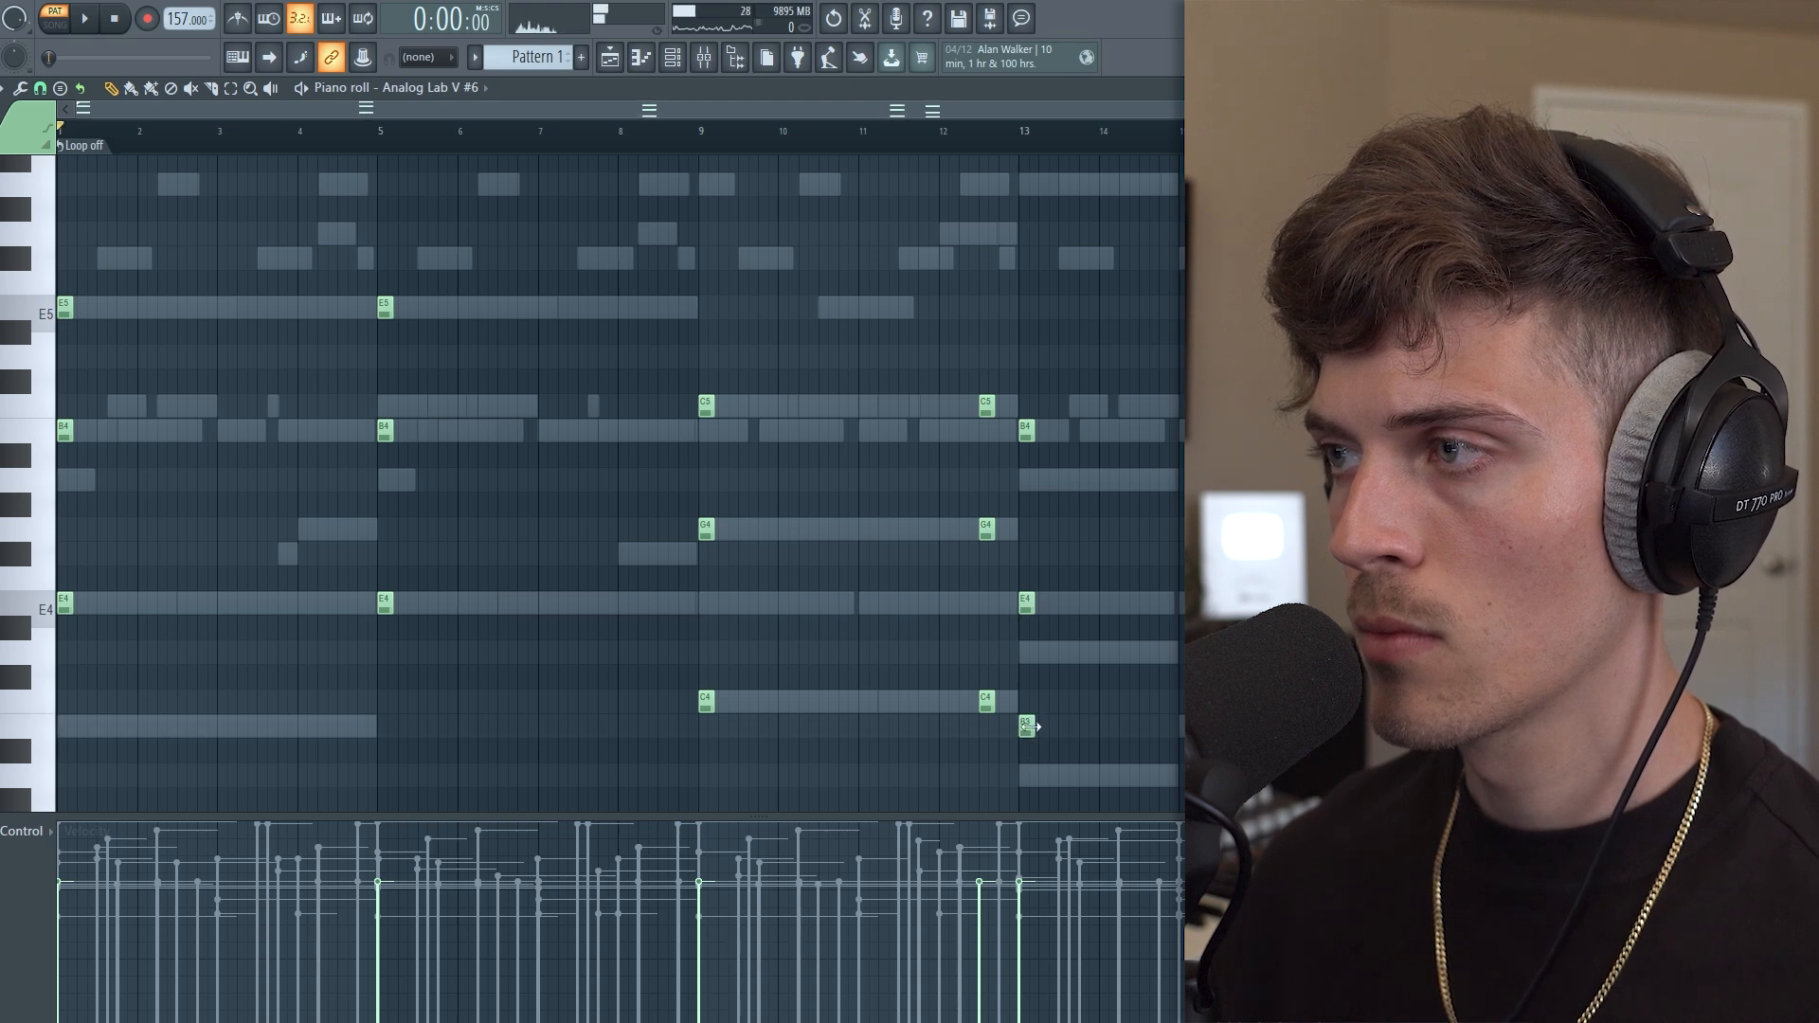
Step: Set the lowest note of the bar 13 strings chord to A3, play the part back and raise the chords one octave
click(1031, 775)
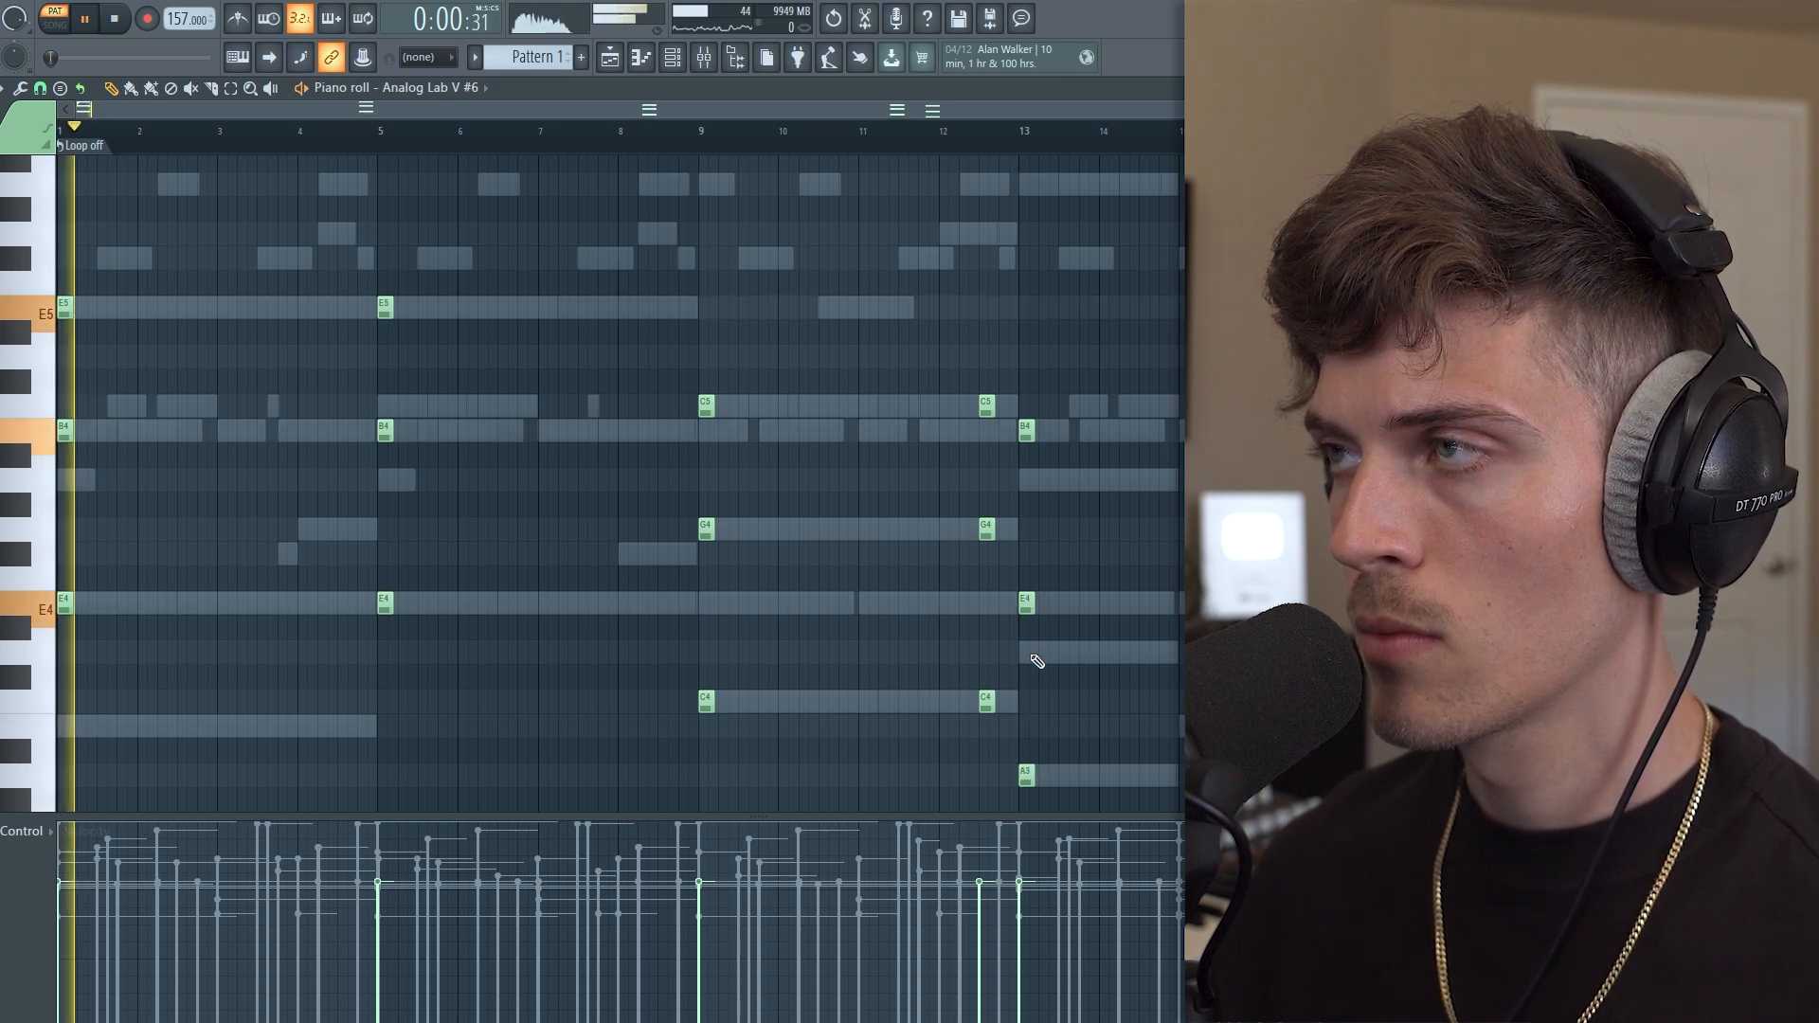
key(space)
click(950, 152)
scroll(950, 154, up, 2)
key(space)
scroll(1047, 151, up, 5)
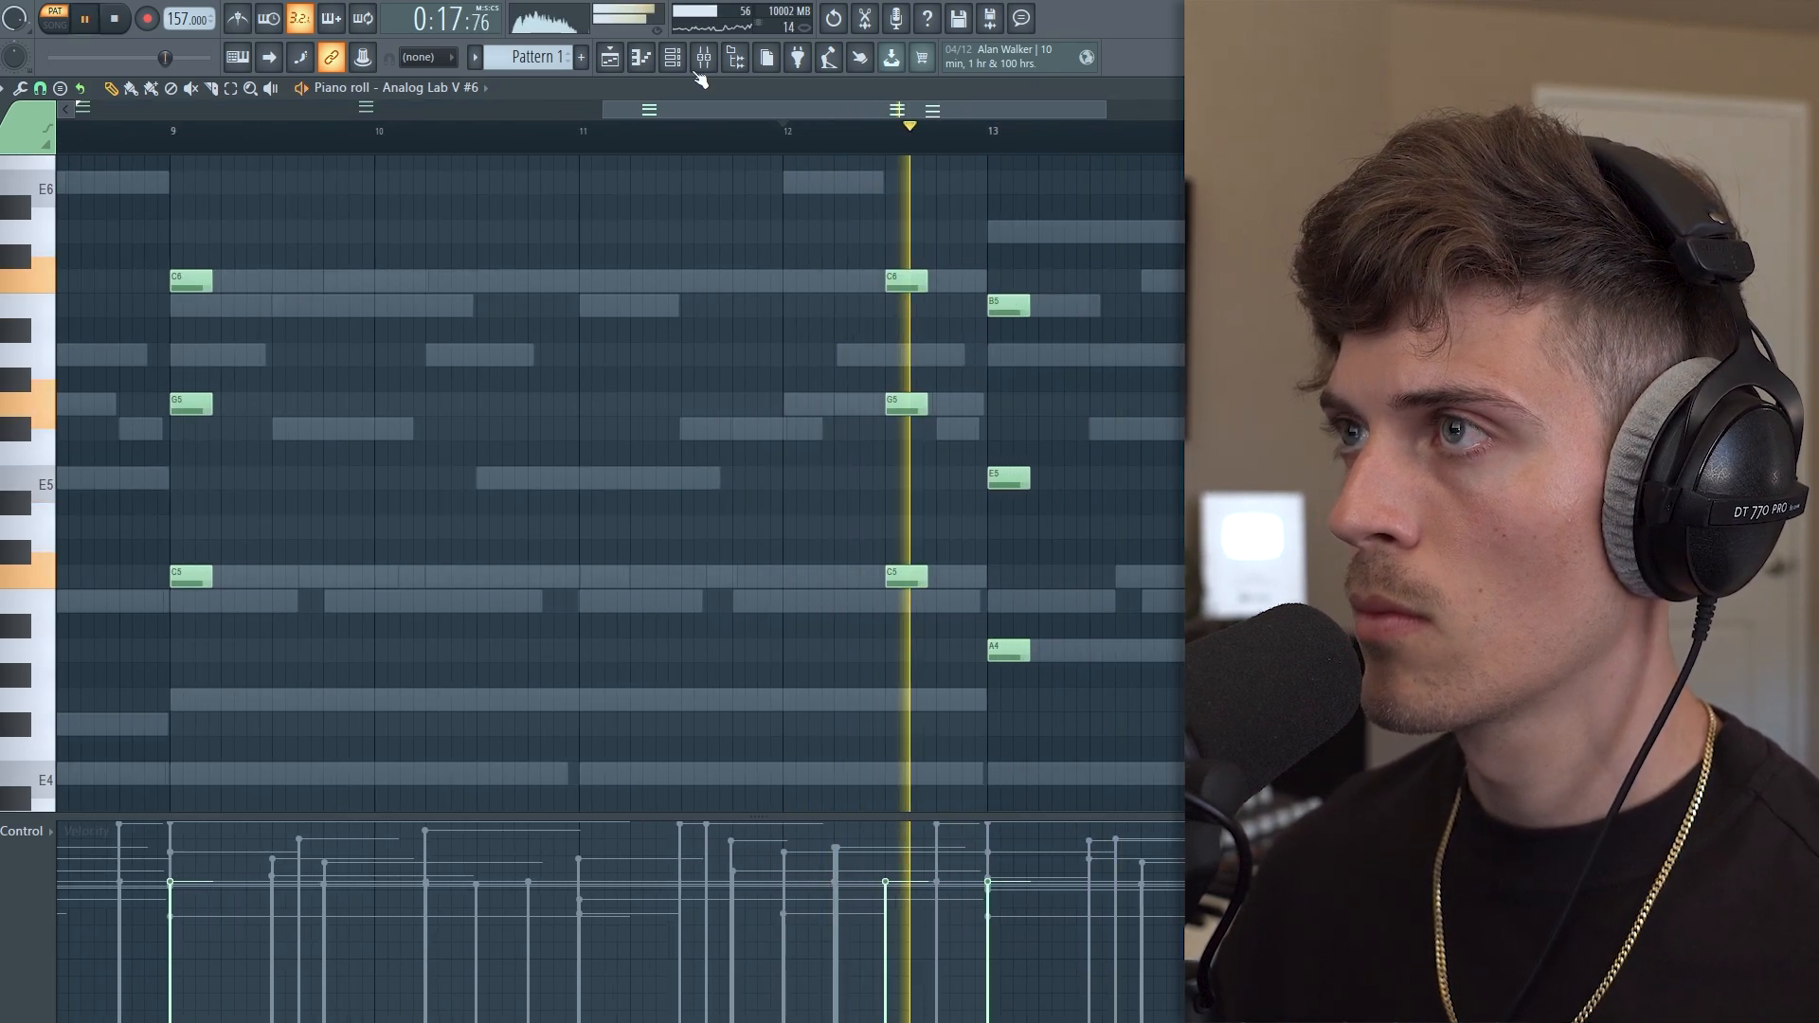
Step: Build an Arcade melody from two-bar notes: A5 at bar 1, C5 at bar 3 and B4 at bar 5
key(F6)
right_click(299, 568)
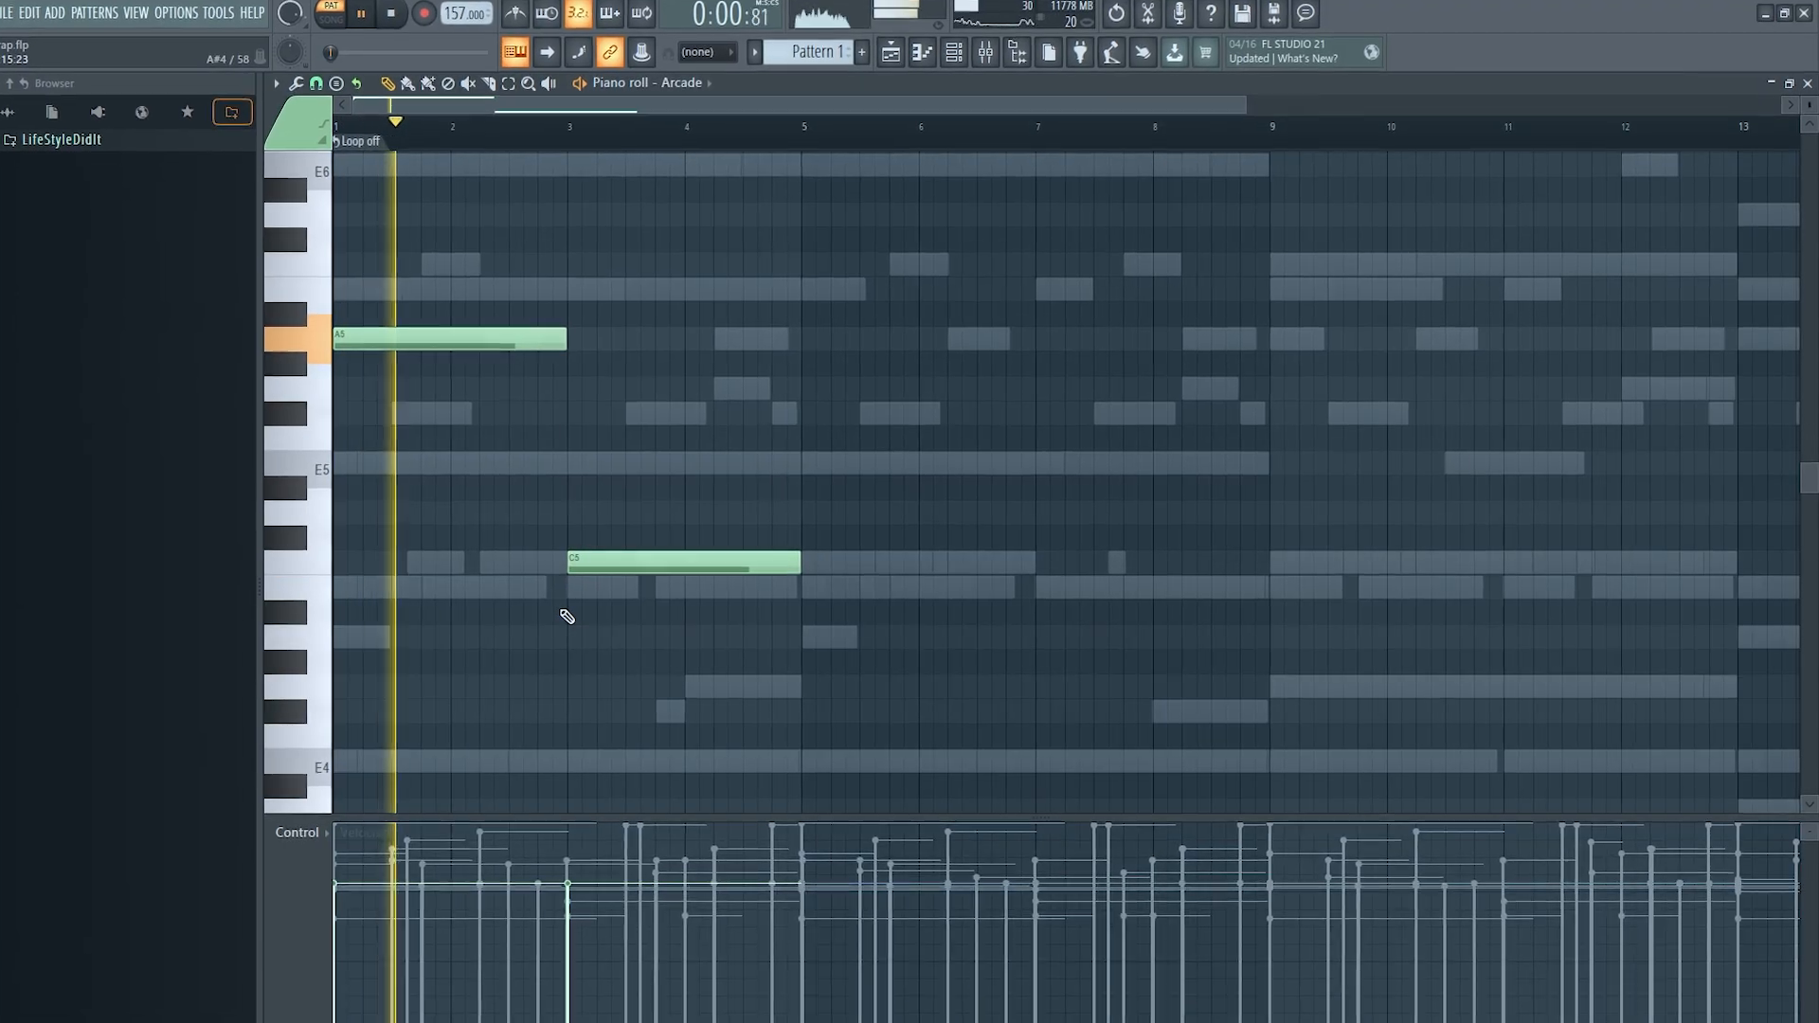
scroll(555, 616, down, 3)
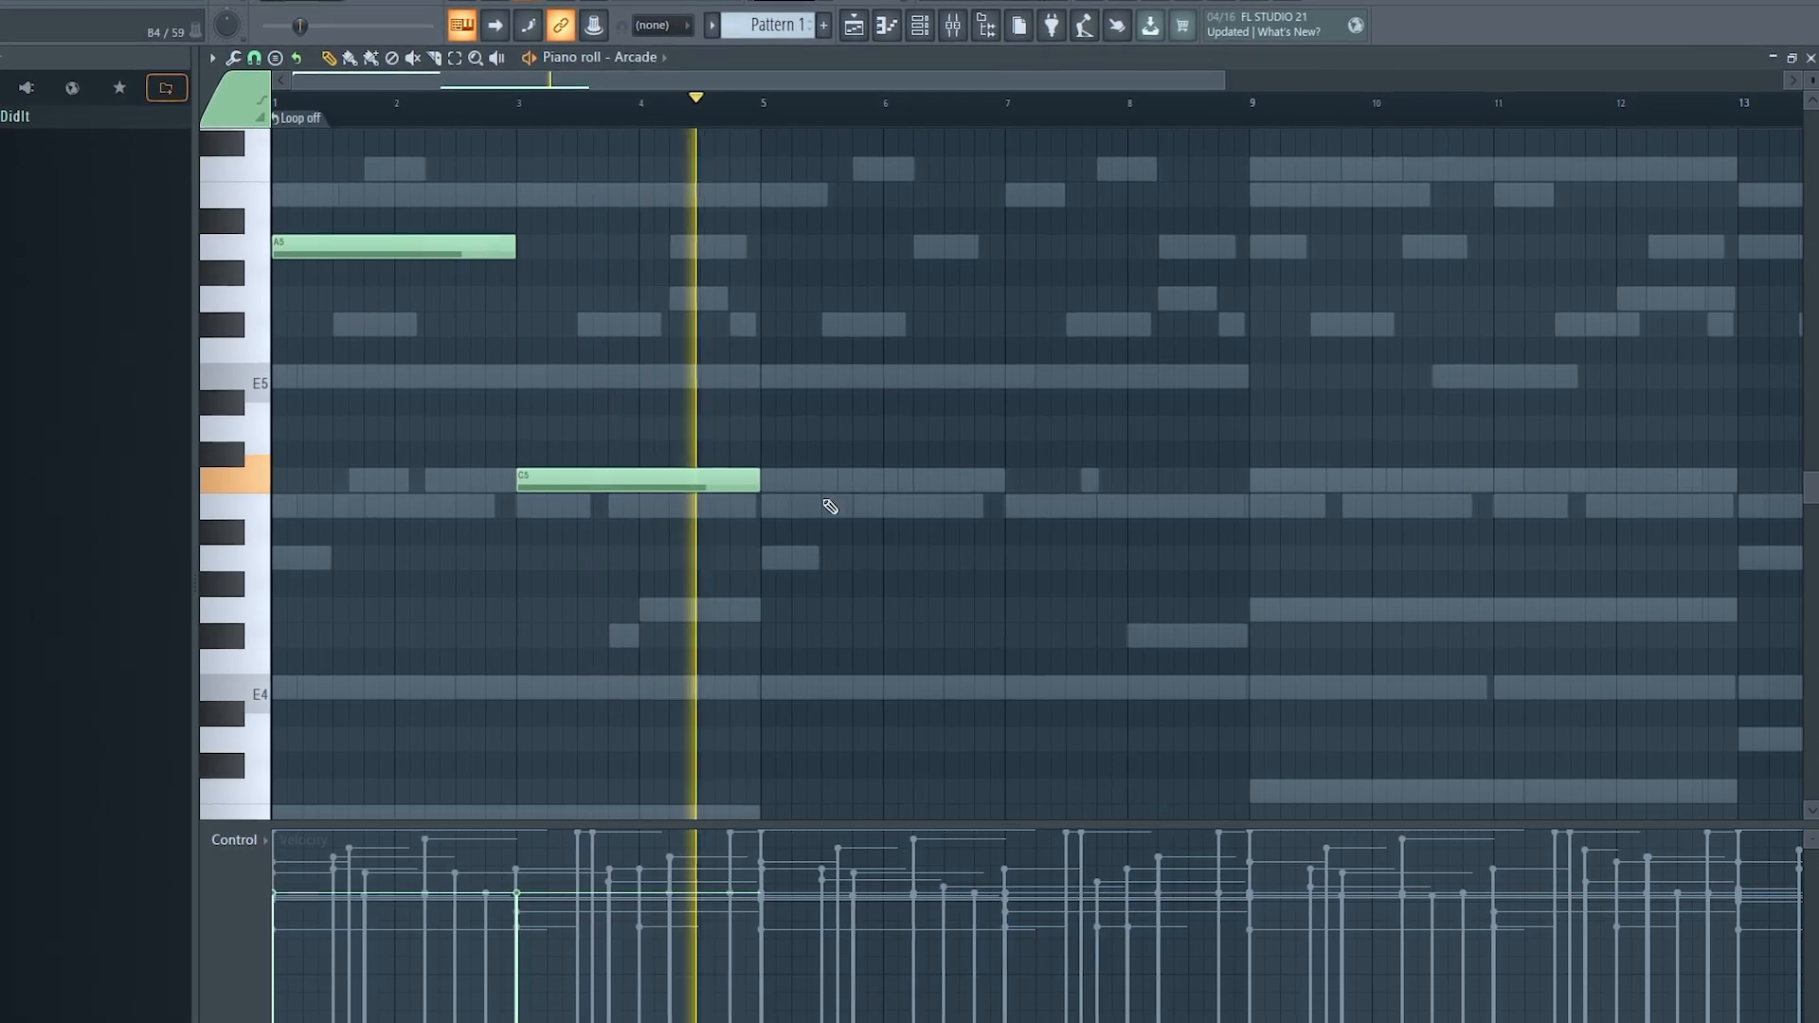
drag(748, 547, 751, 502)
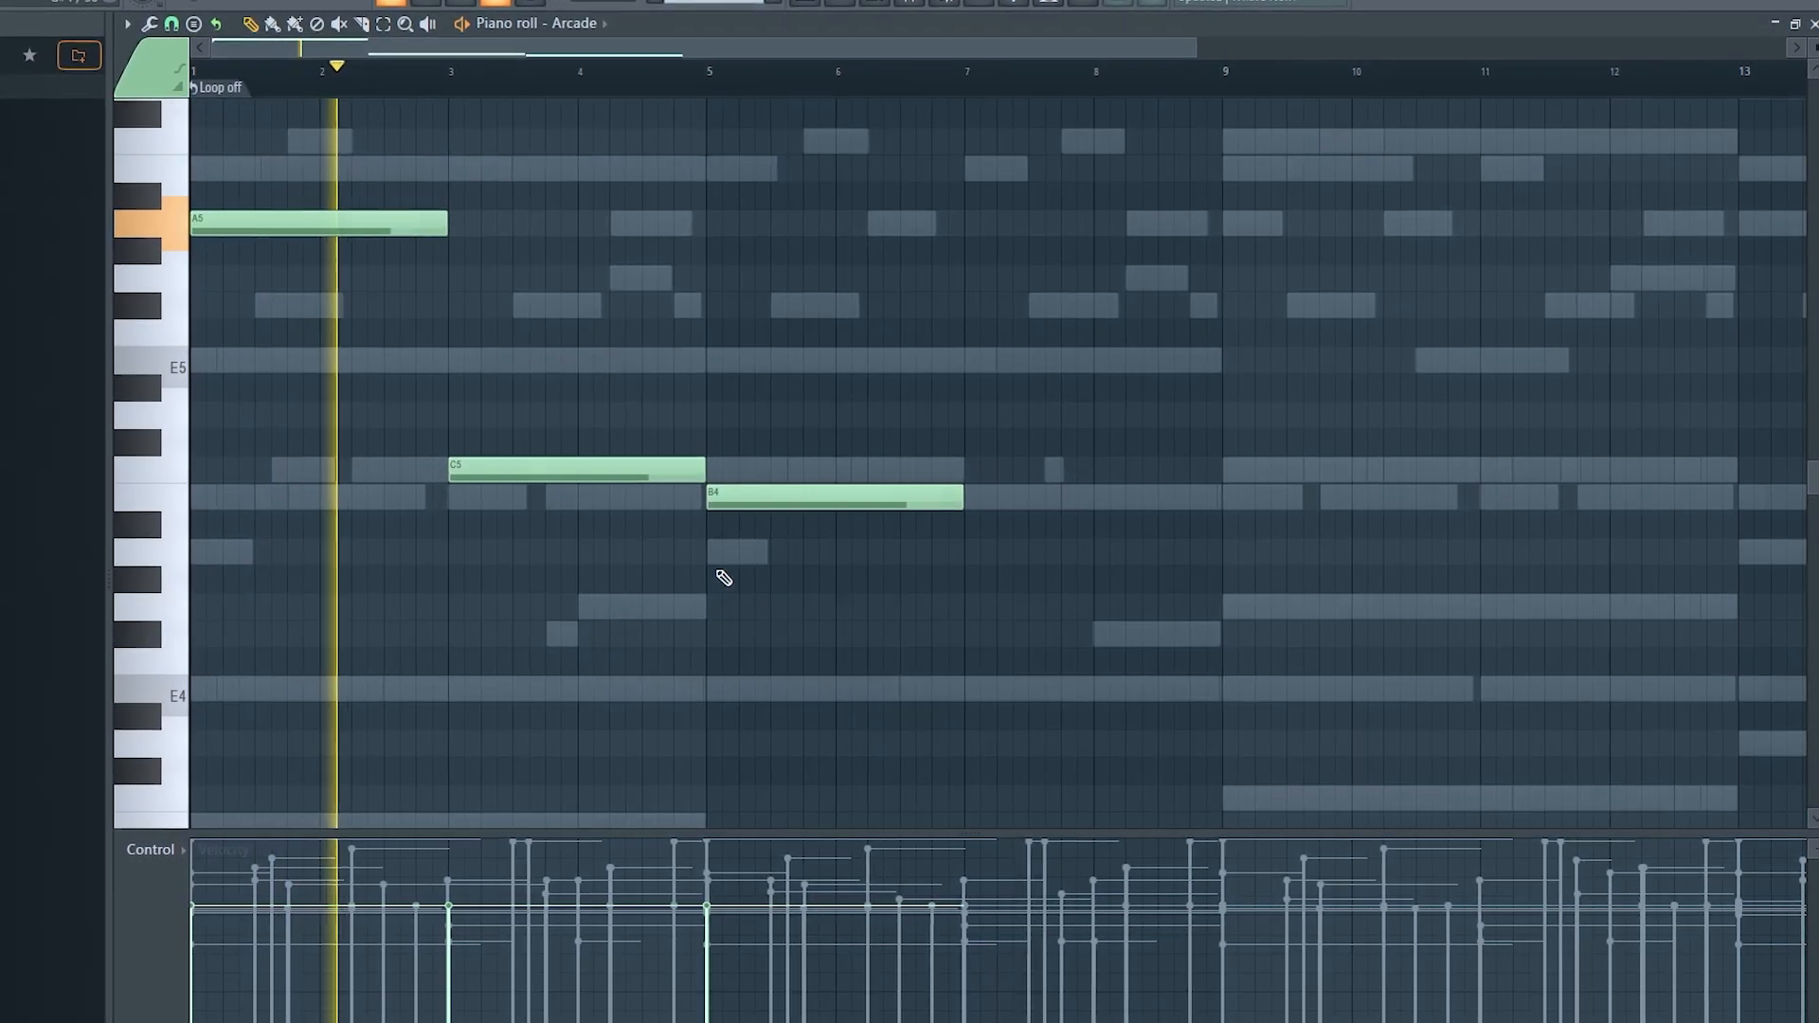
click(874, 5)
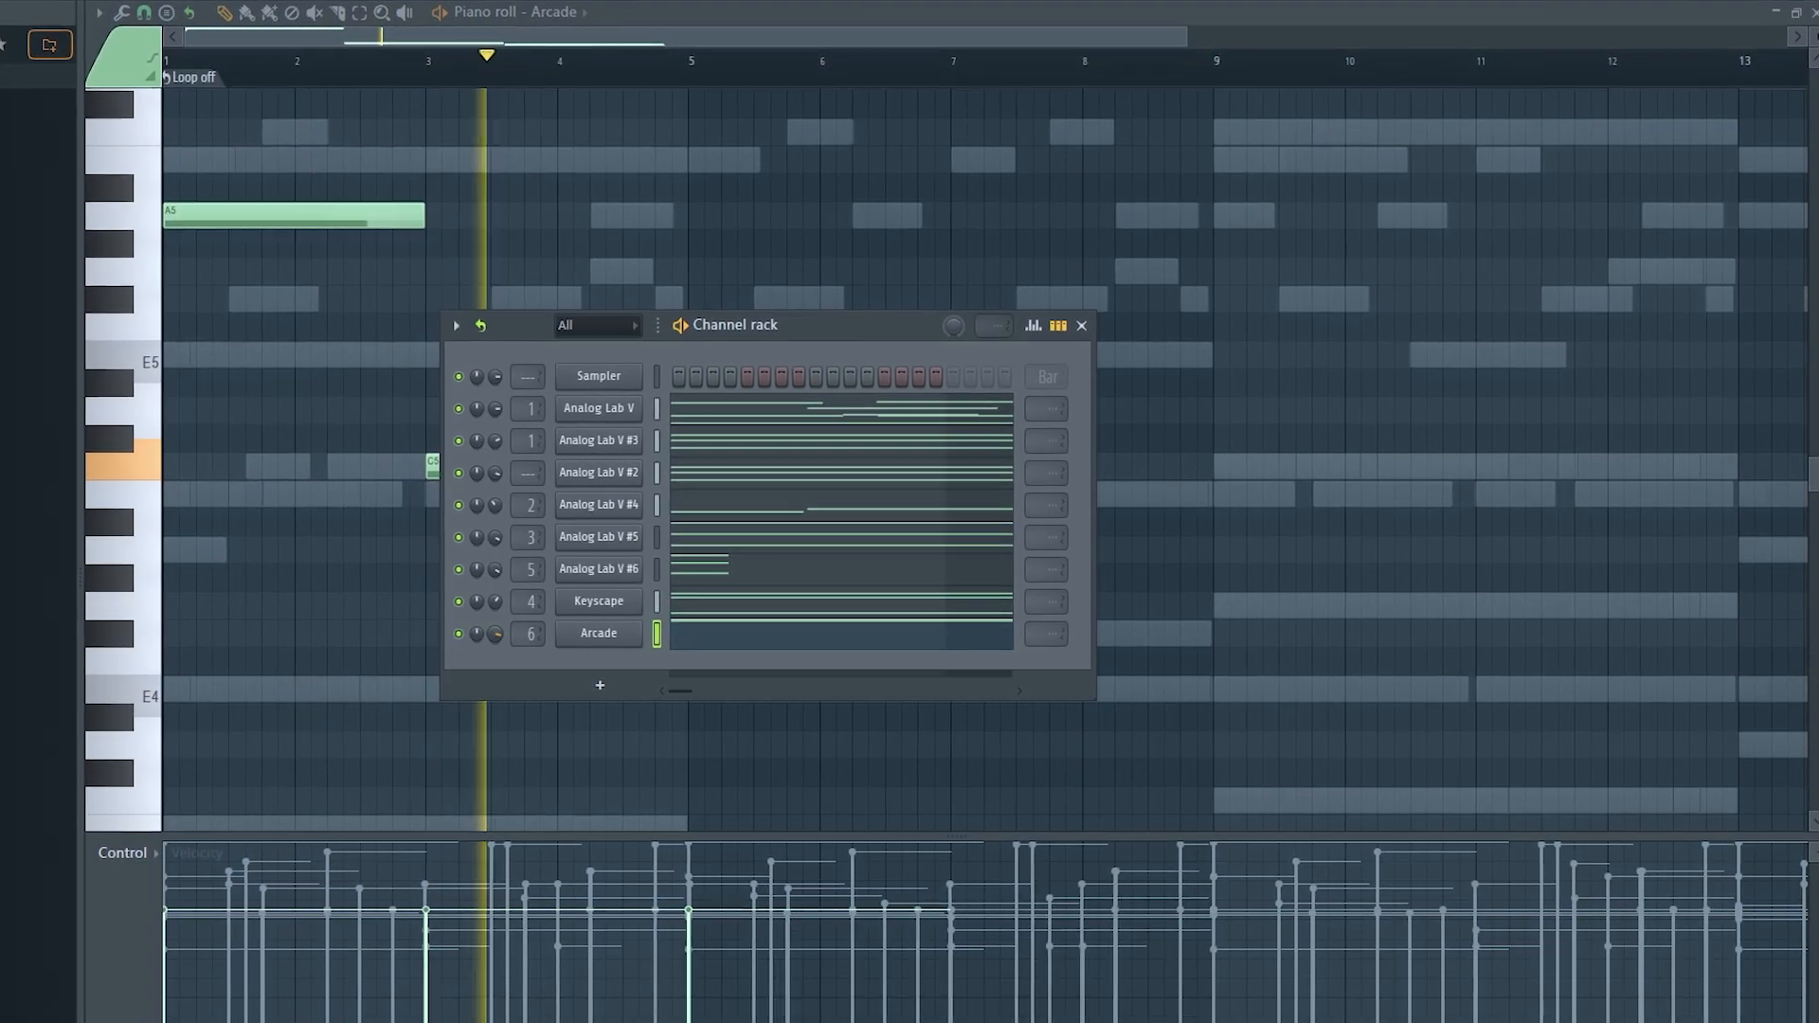
key(F6)
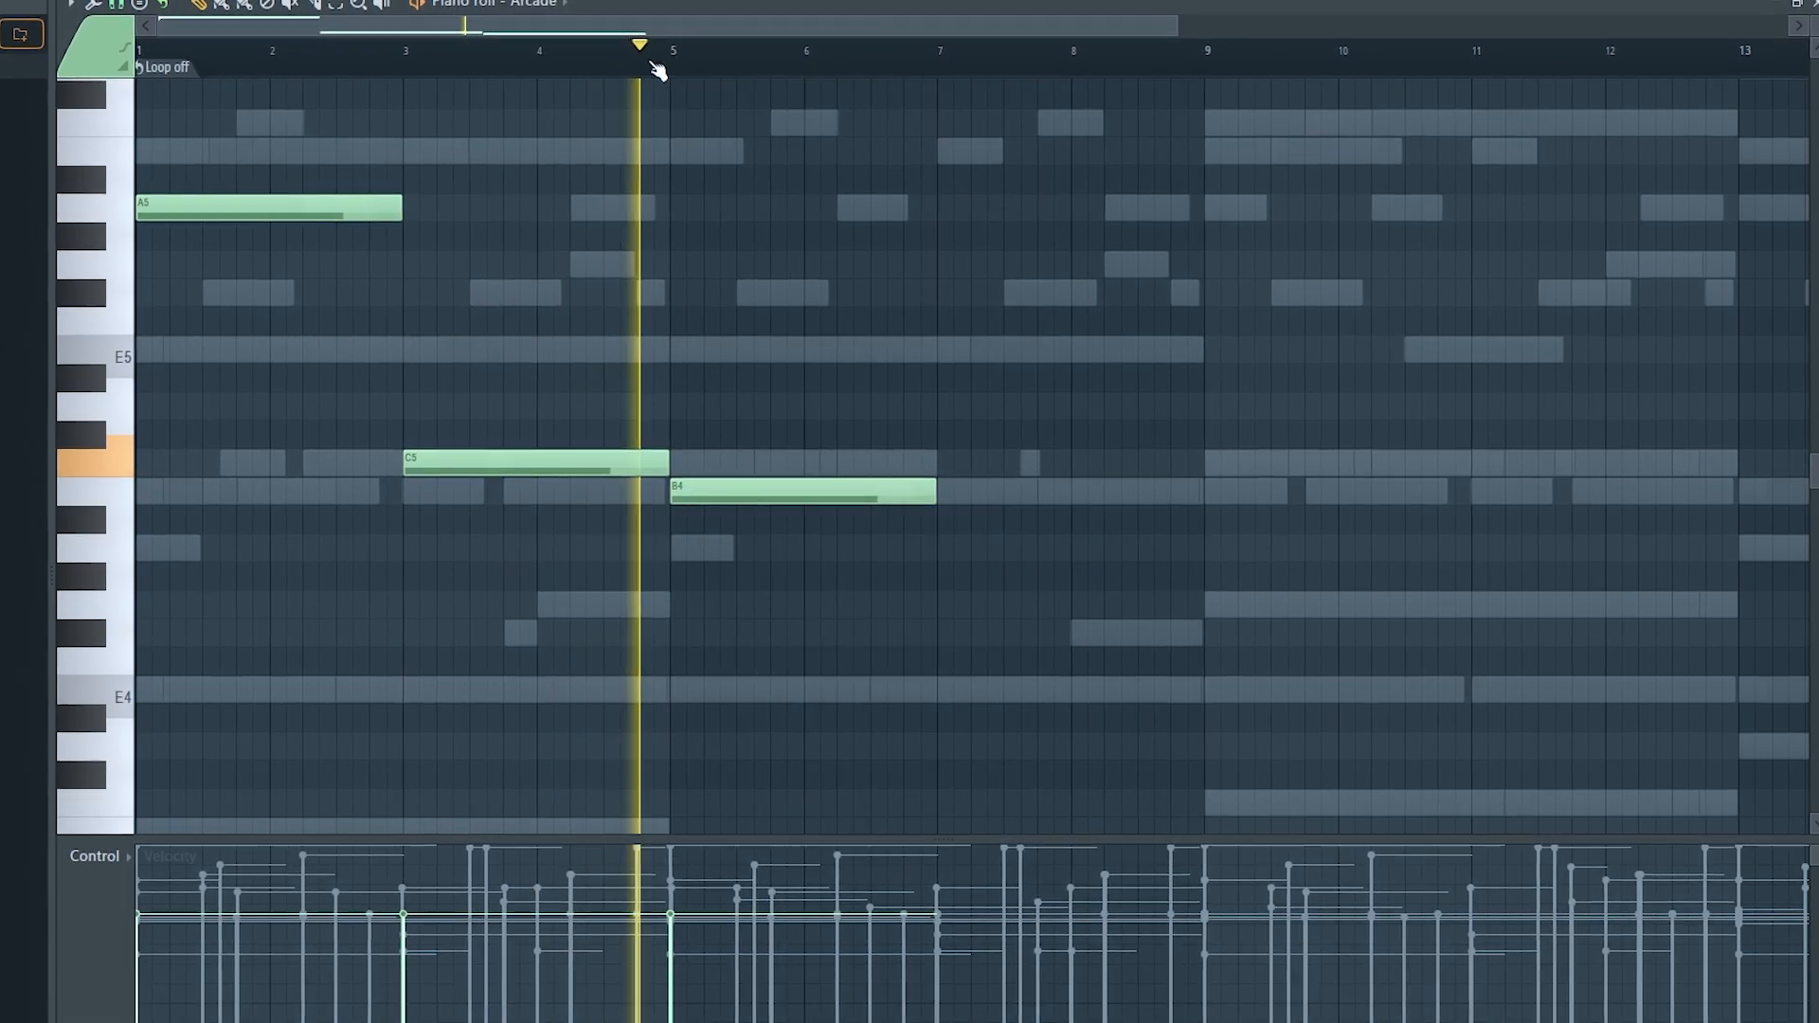
Step: Add a two-bar F4 at bar 9 to the Arcade melody and copy its C5 and B4 notes to bars 13 and 15
scroll(660, 71, down, 2)
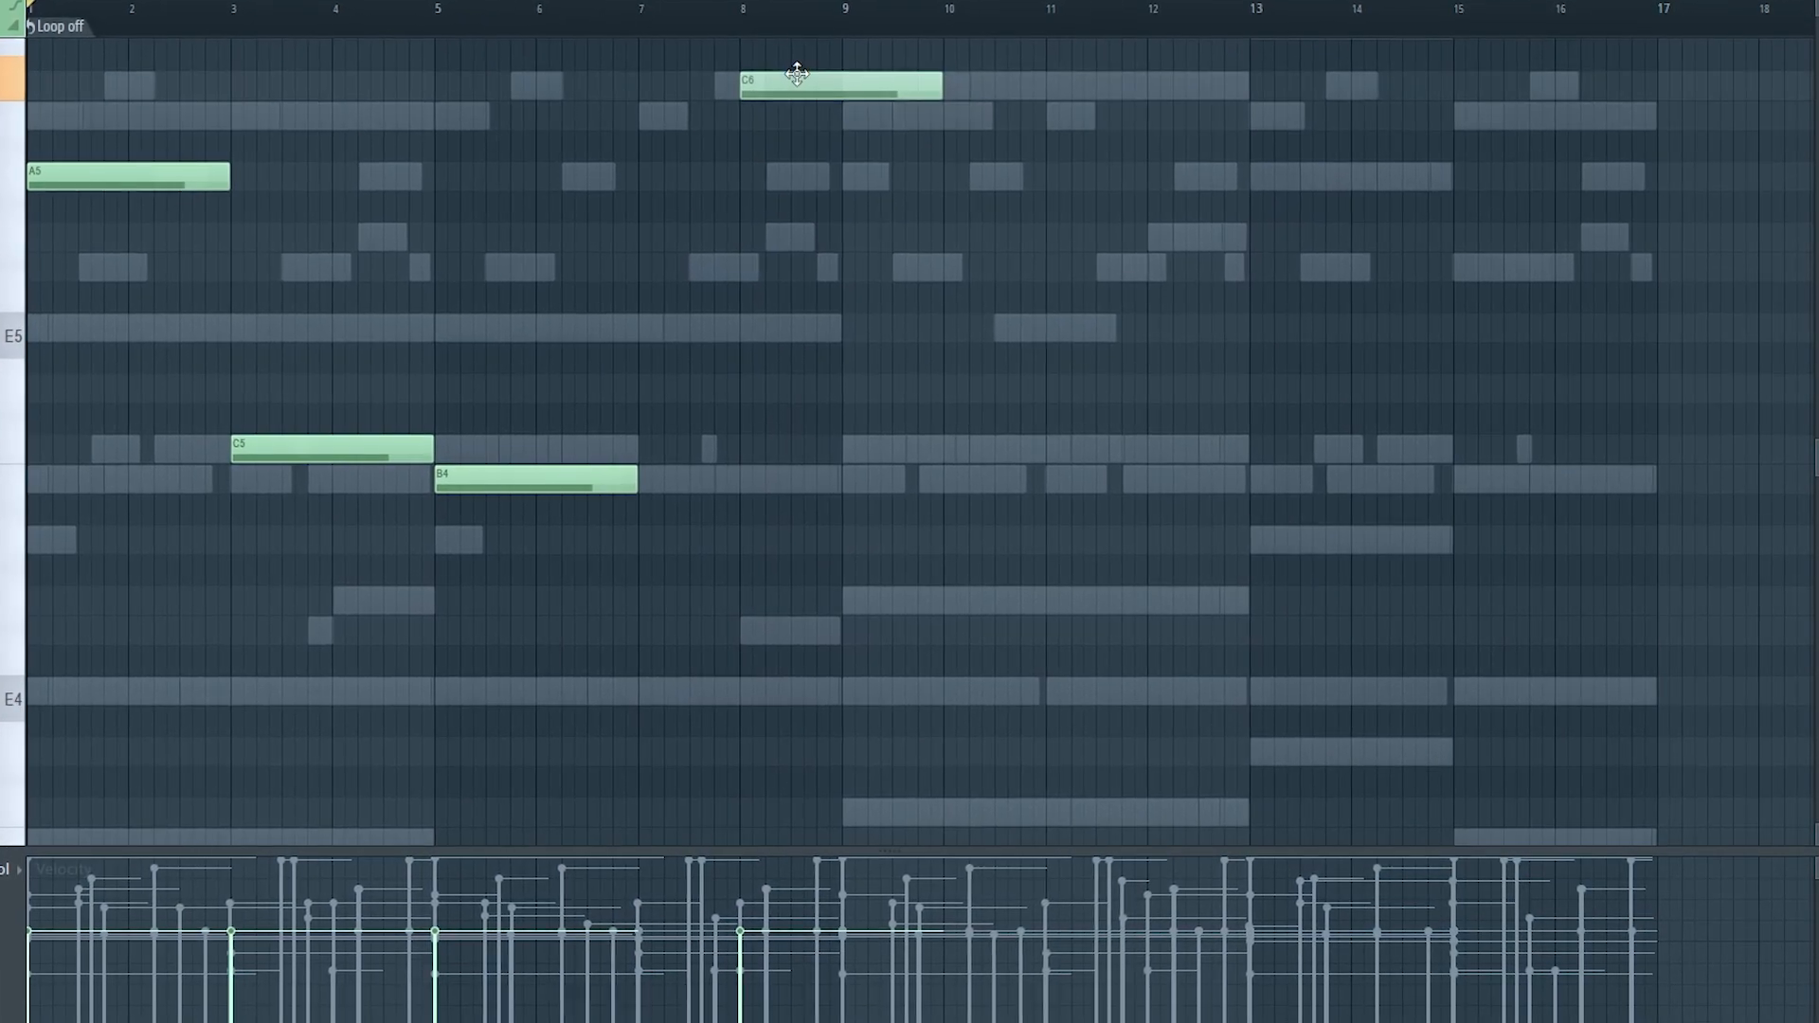
scroll(794, 70, up, 2)
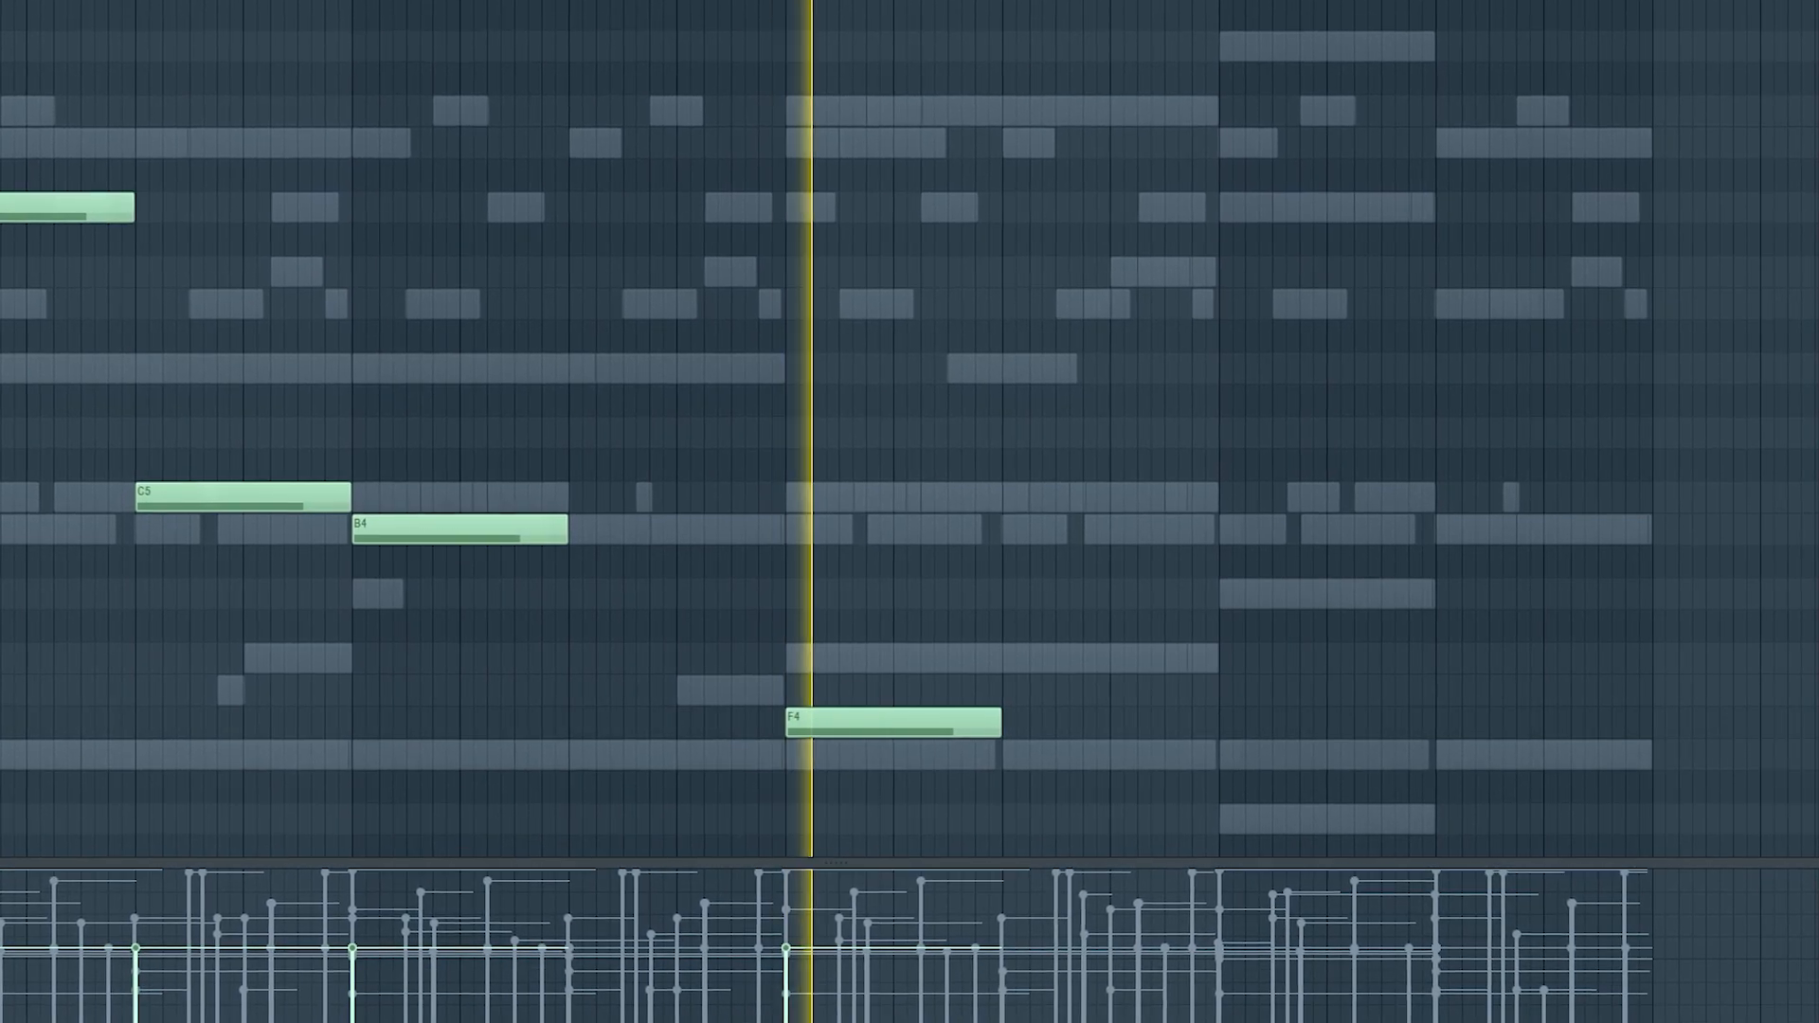
scroll(768, 142, down, 6)
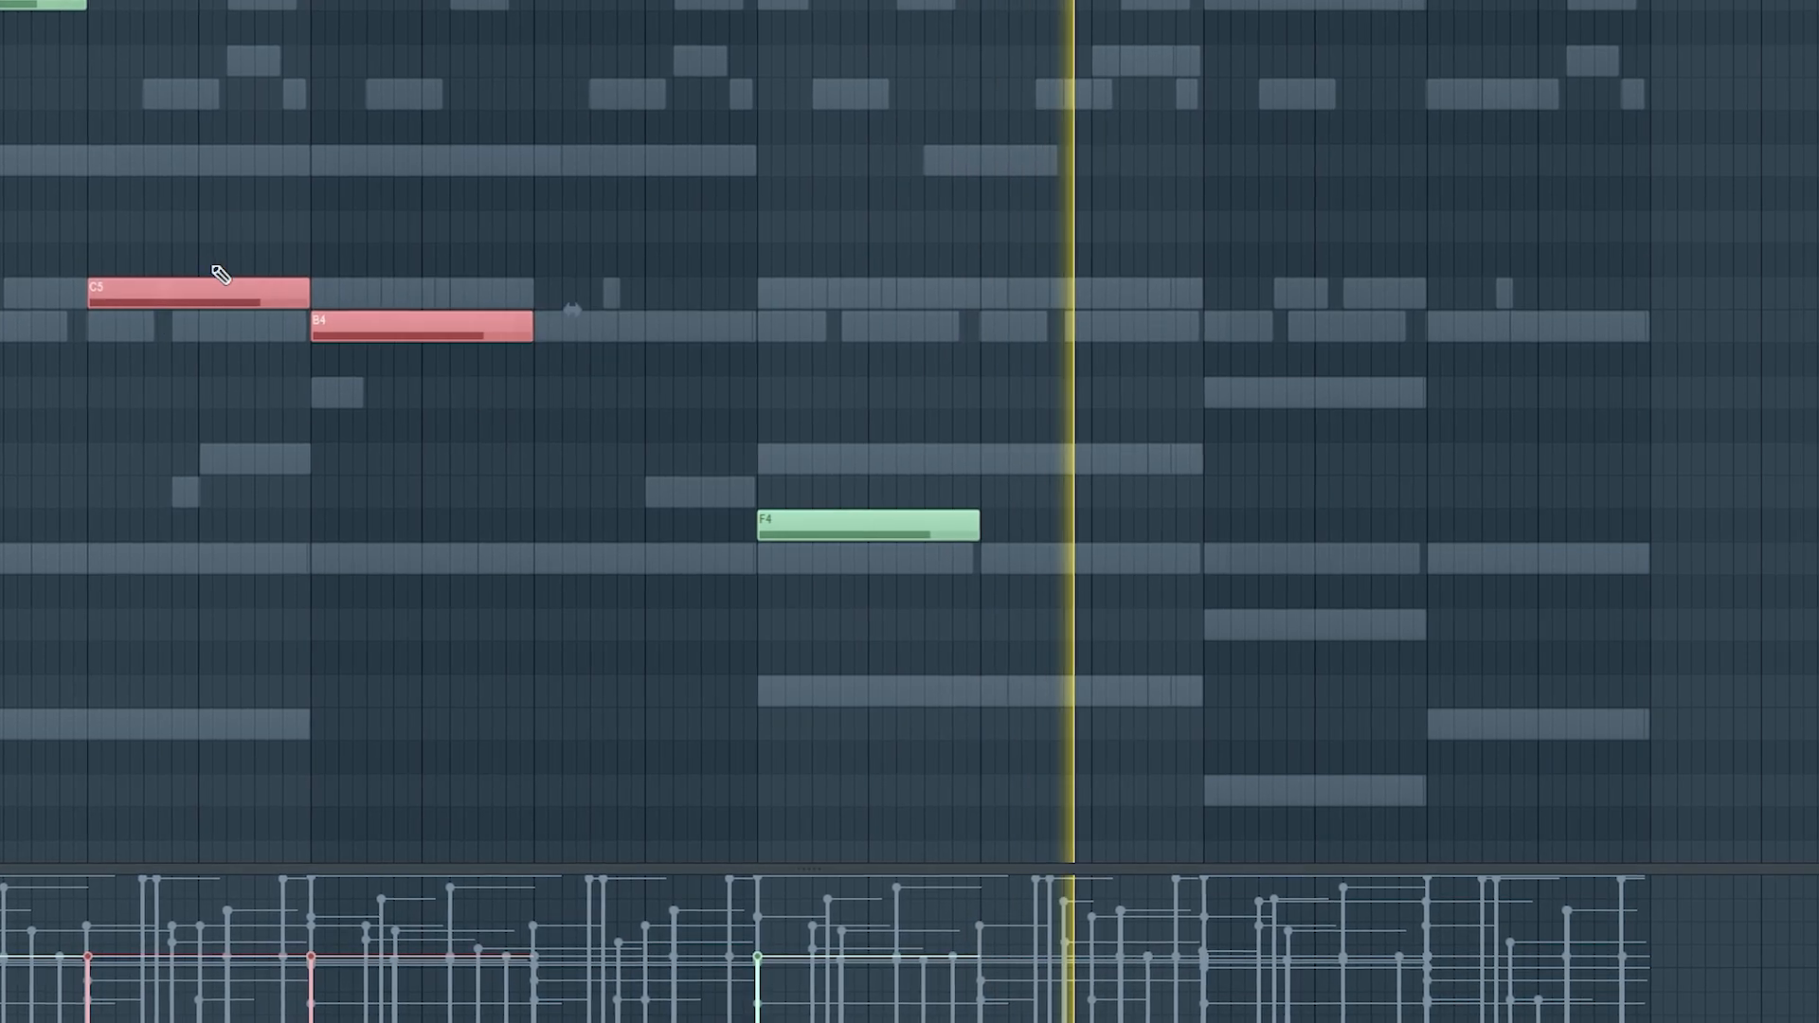
ctrl+click(1306, 414)
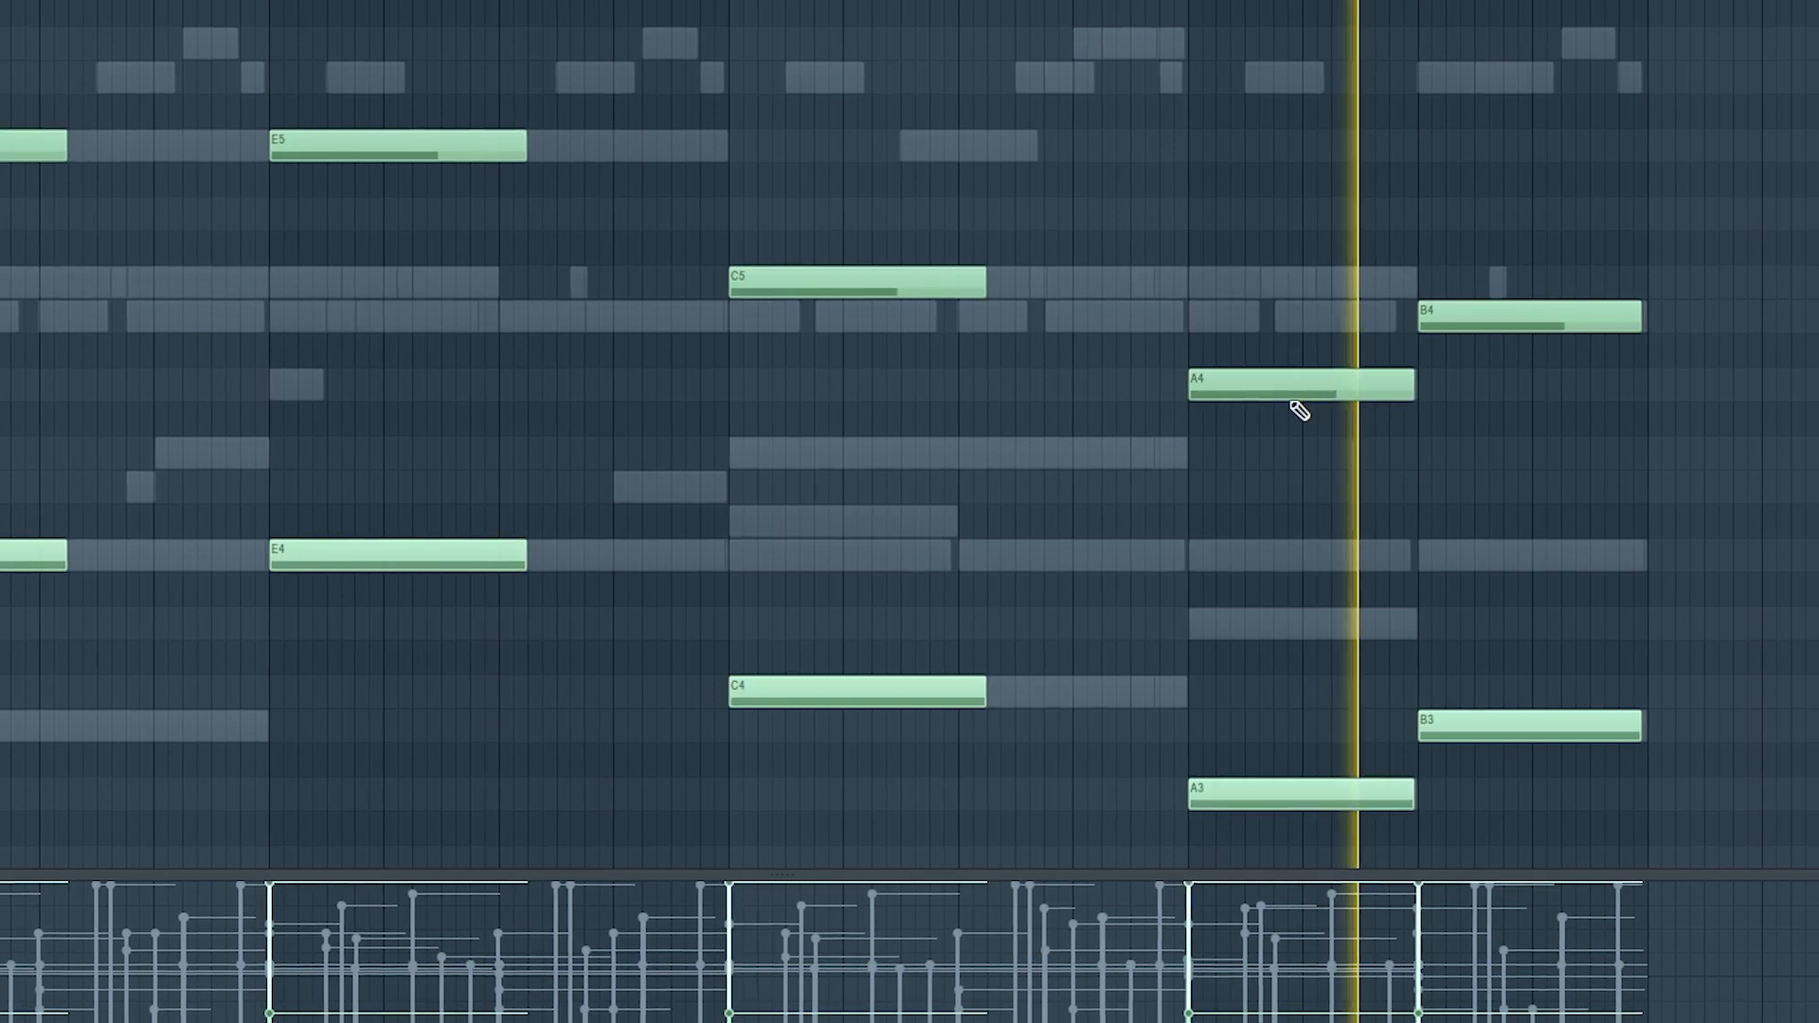
key(F6)
click(563, 629)
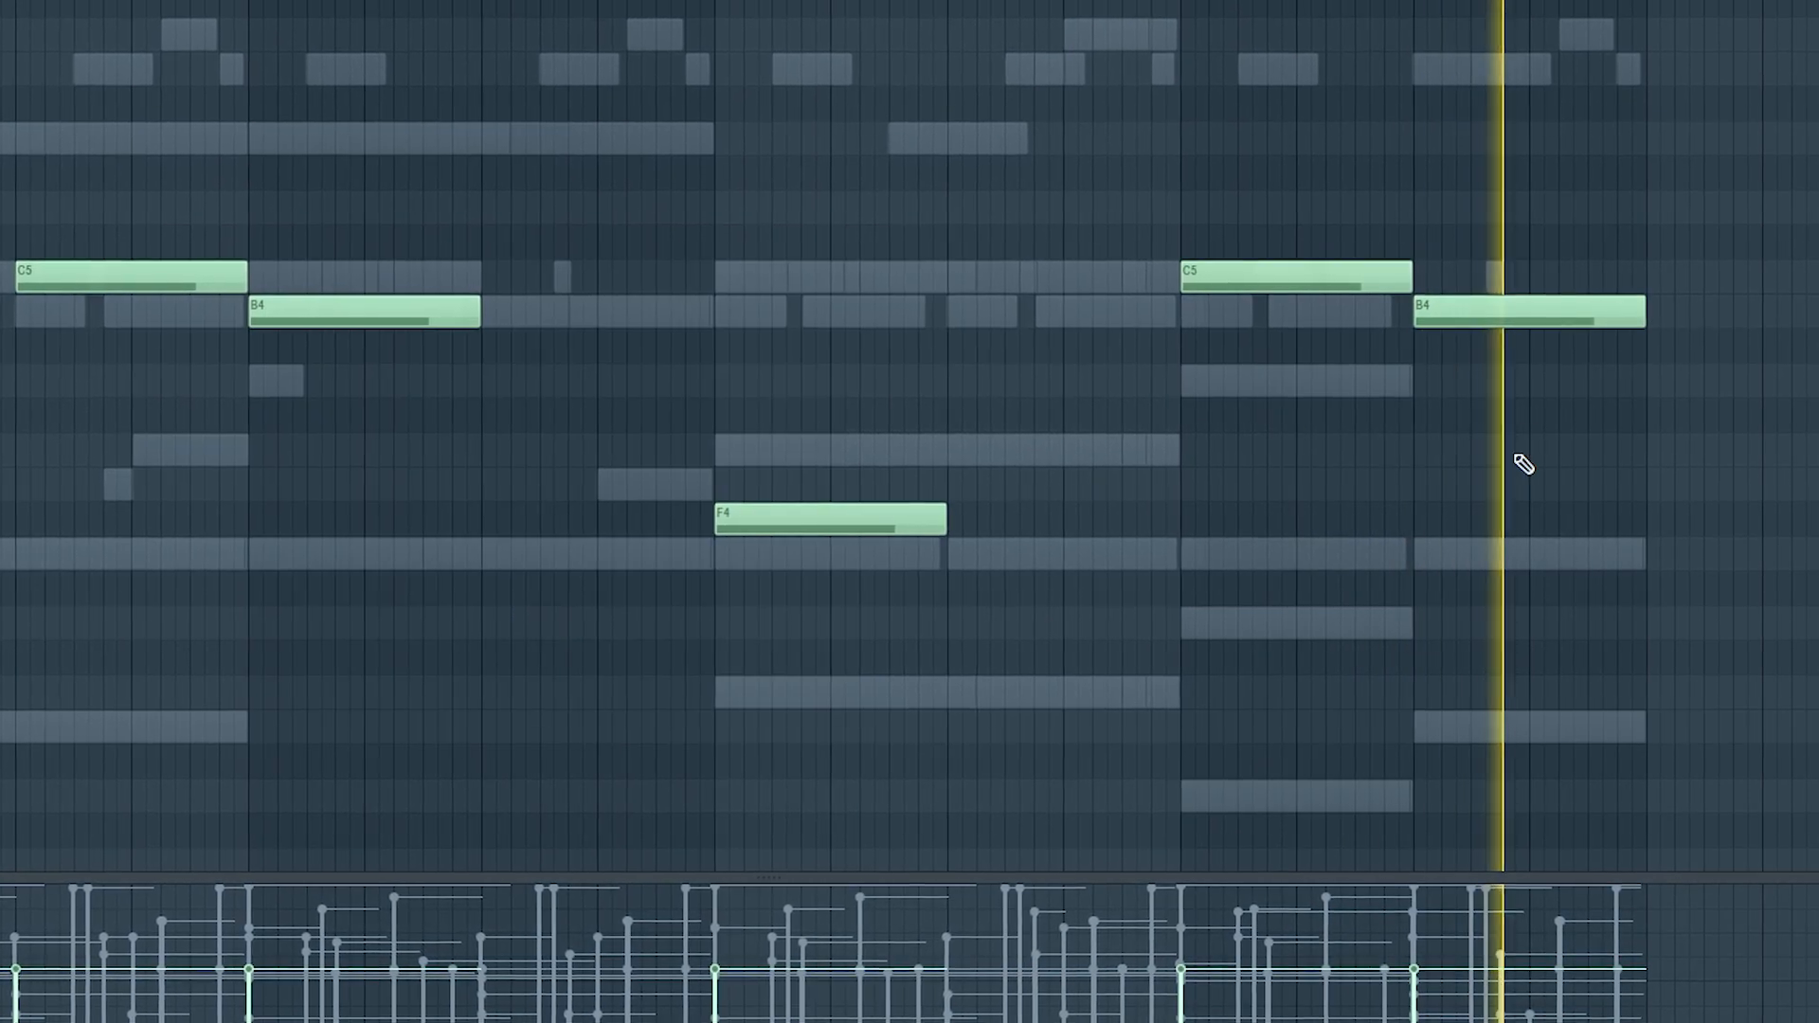
Step: Try the Arcade melody's final bar 15 note at F5, at E4 and at a lower pitch
drag(1478, 310, 1451, 203)
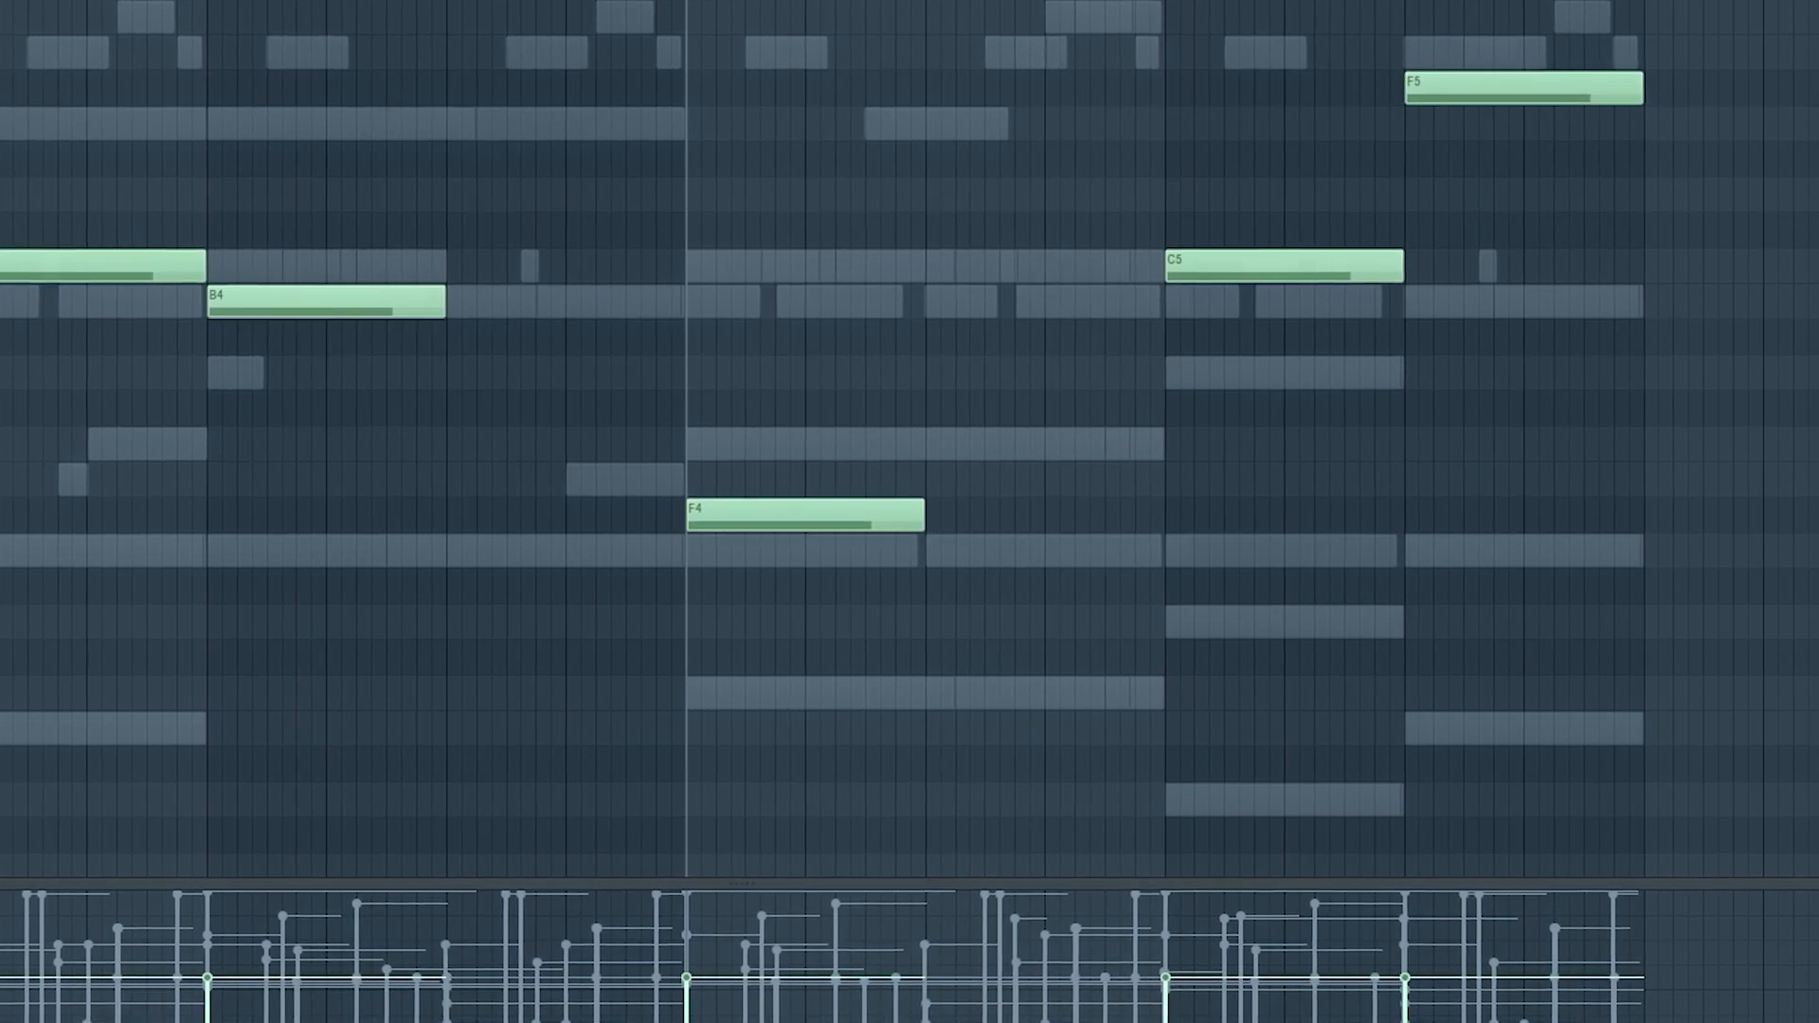
drag(1455, 284, 1450, 573)
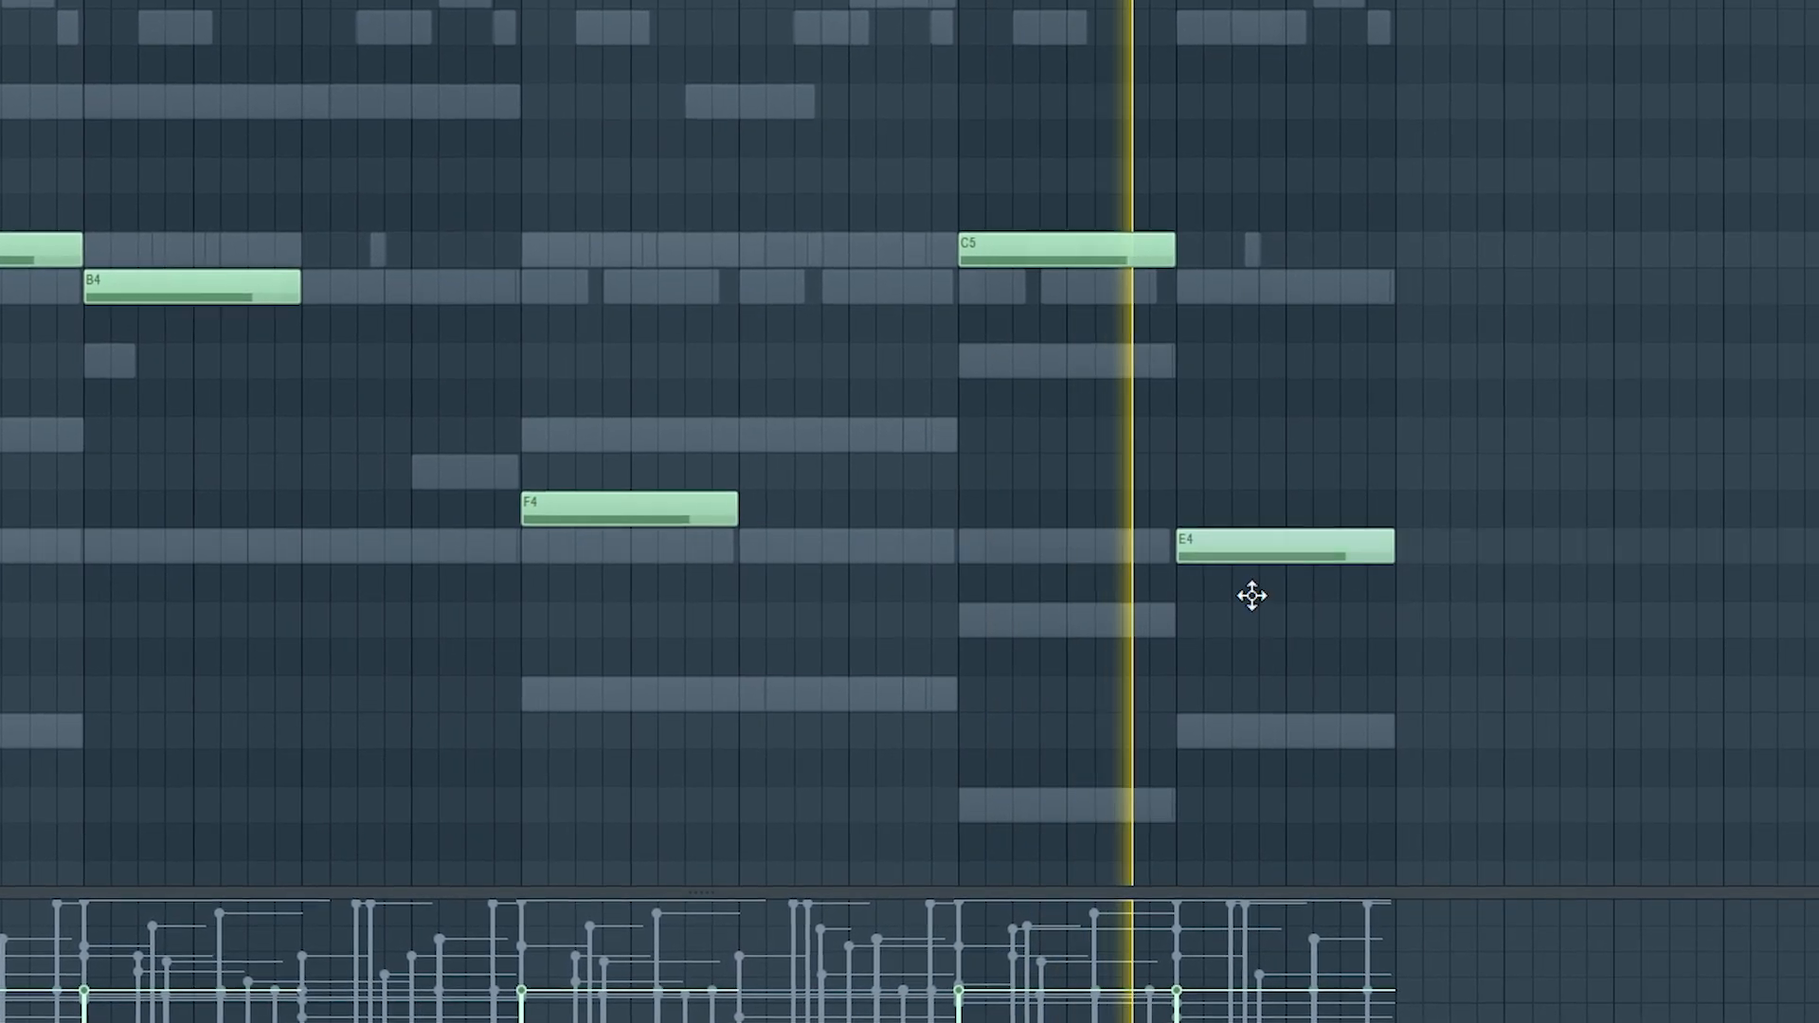
drag(1250, 563, 1248, 640)
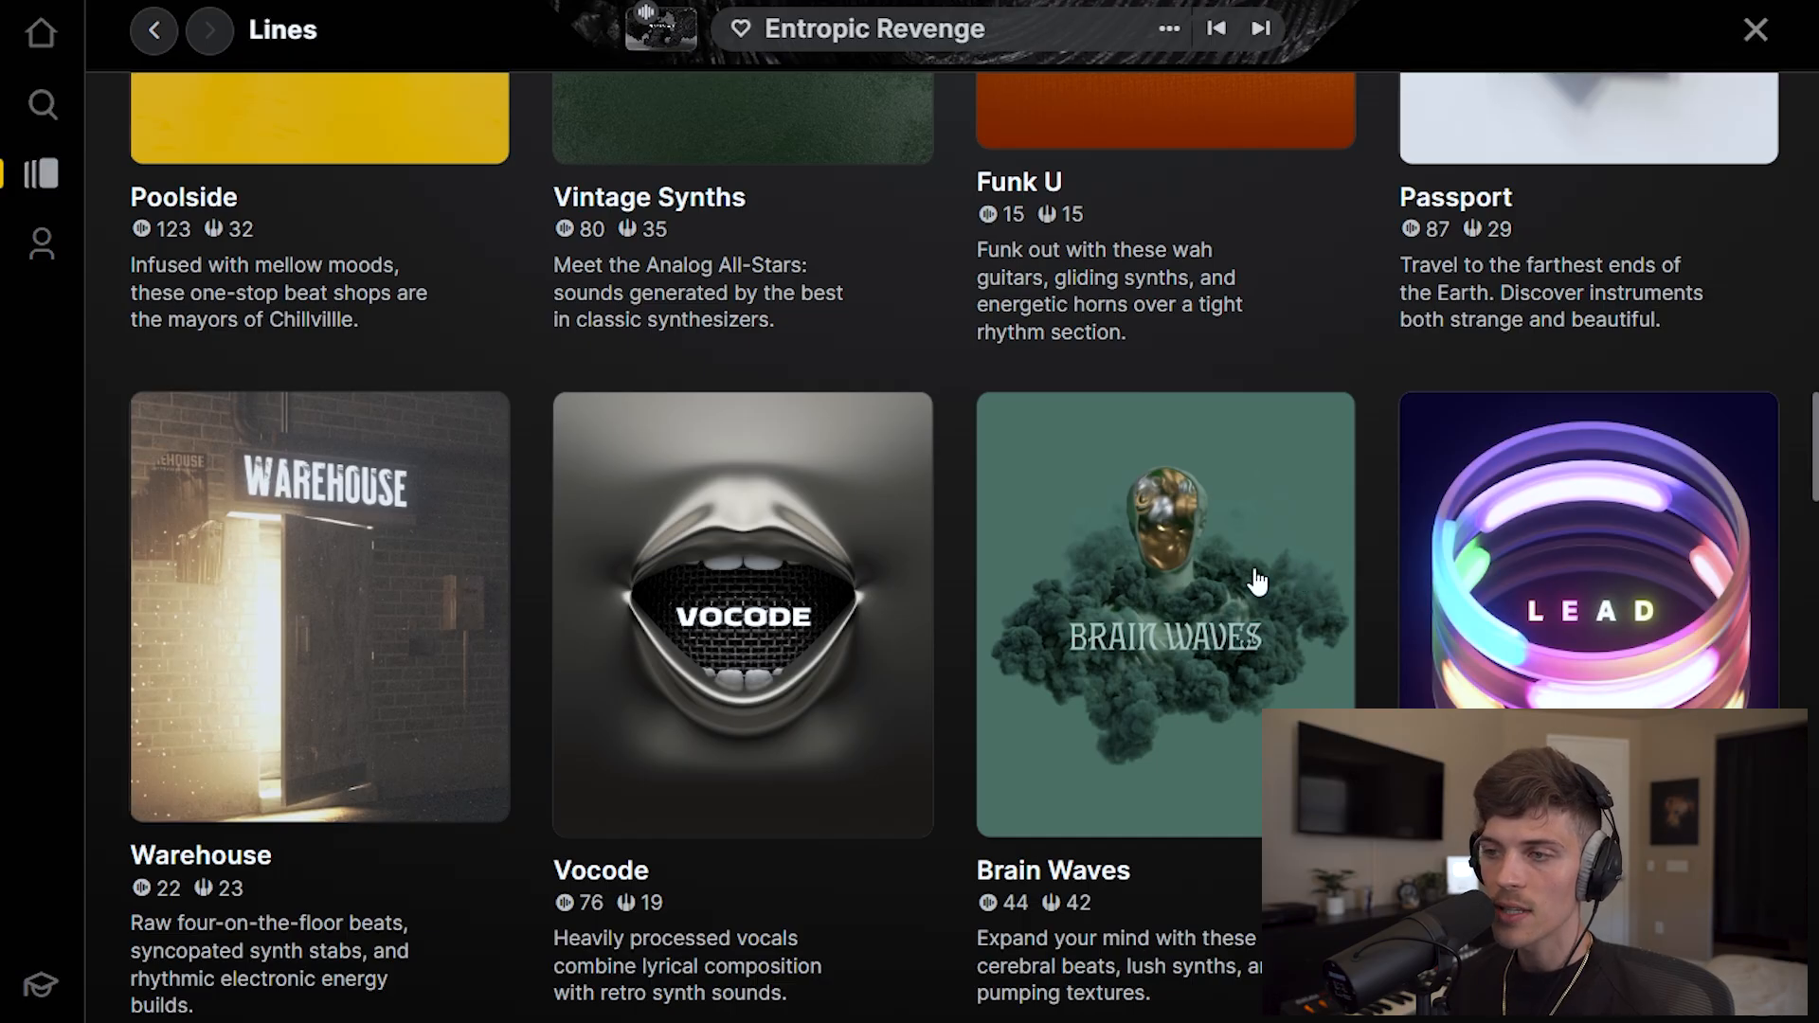
Step: Browse Arcade's Lines library and examine the available instrument collections, including Nightmare and Obsidian
scroll(360, 621, down, 10)
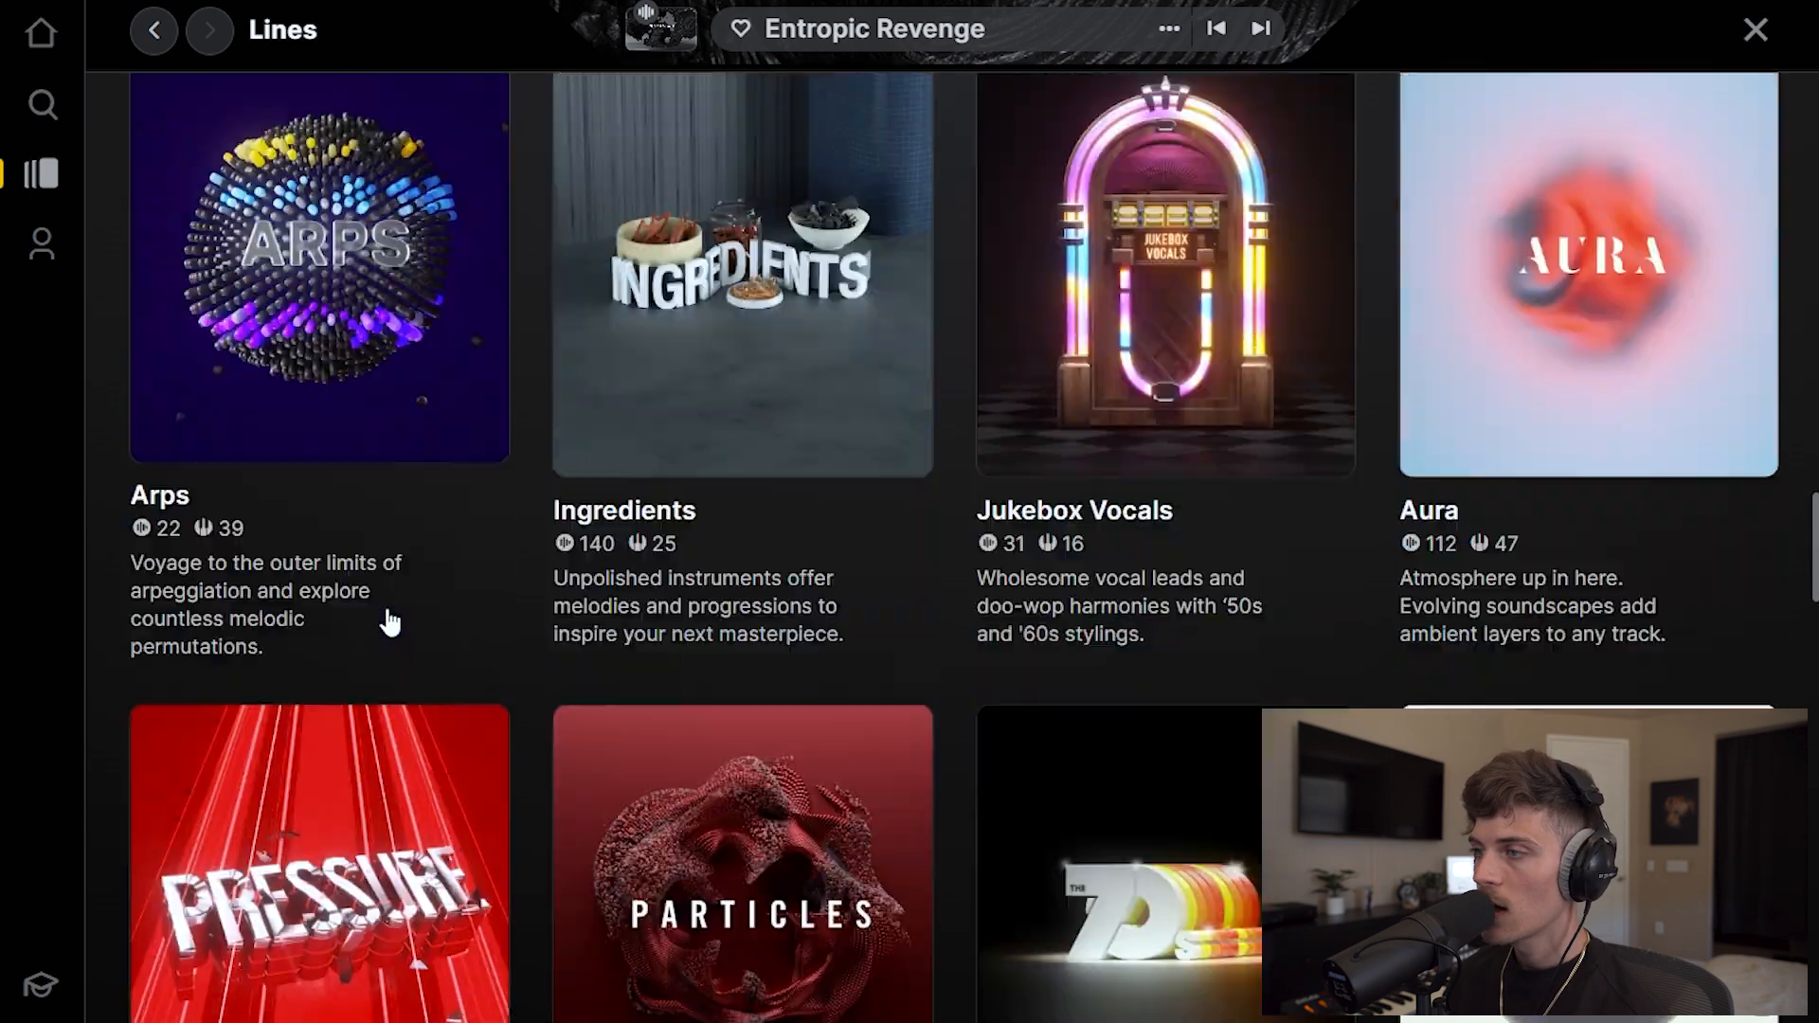
scroll(388, 622, down, 3)
scroll(390, 621, down, 3)
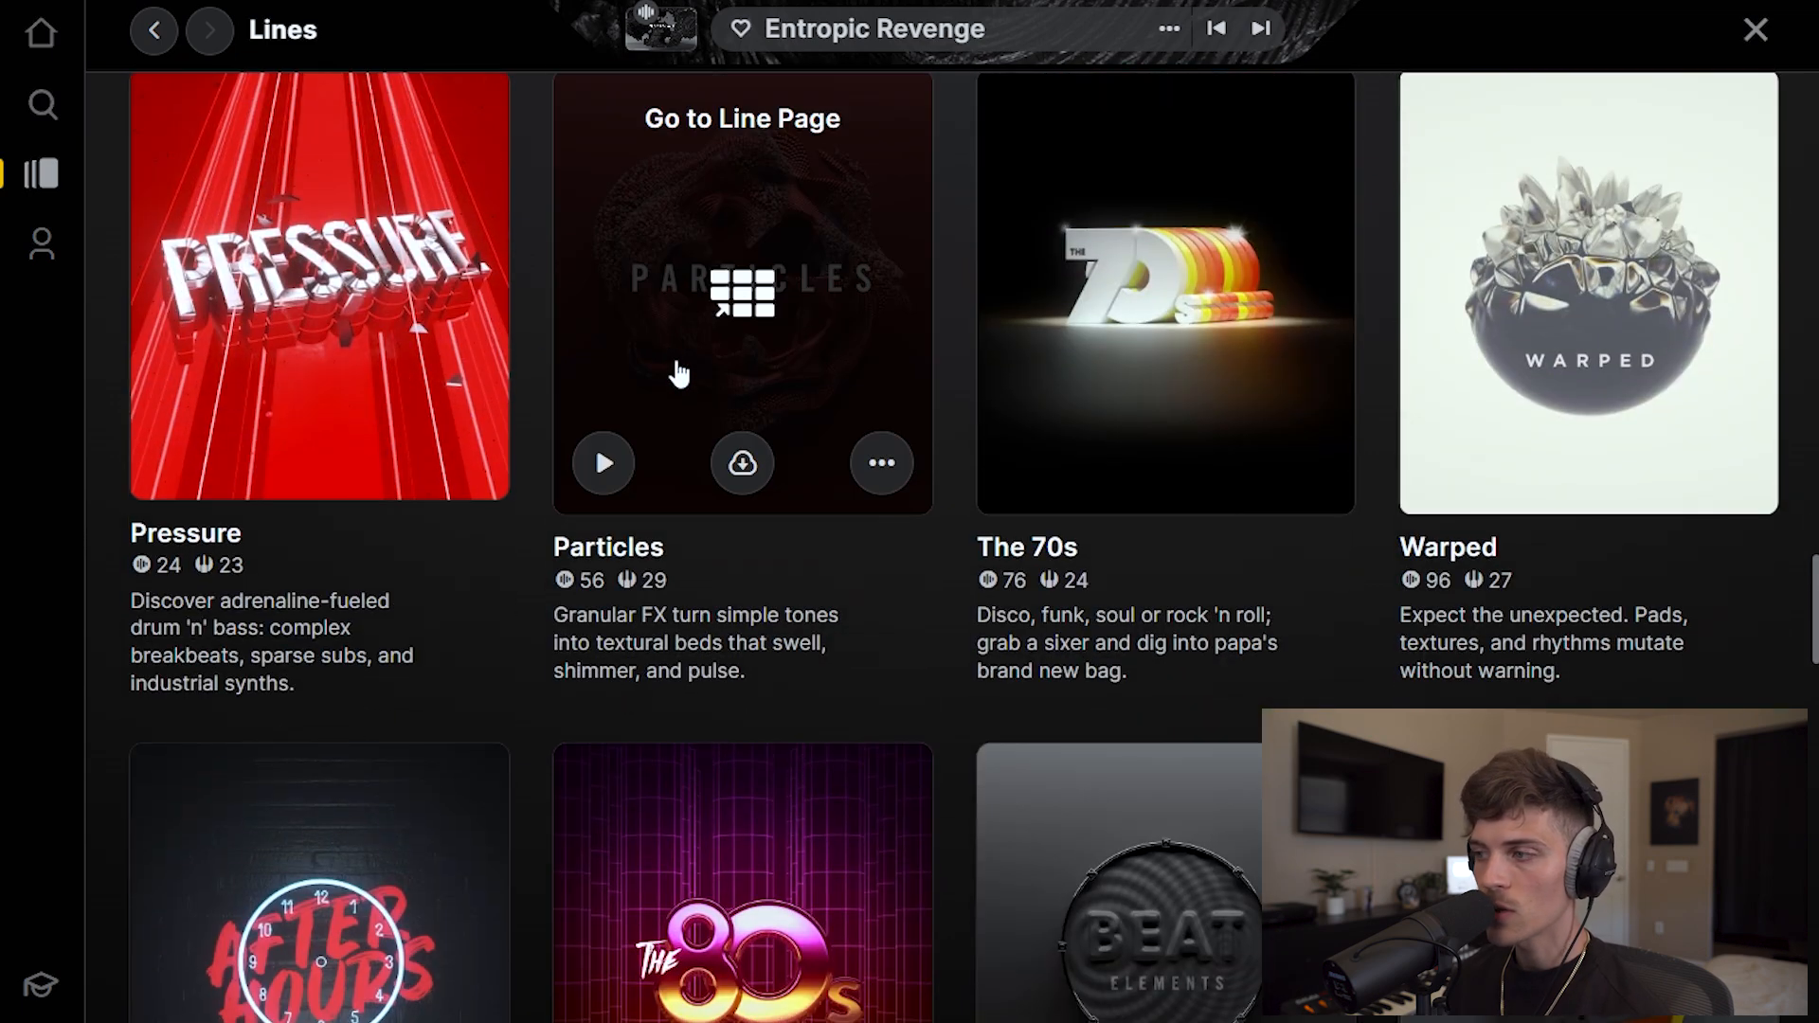
scroll(676, 369, down, 10)
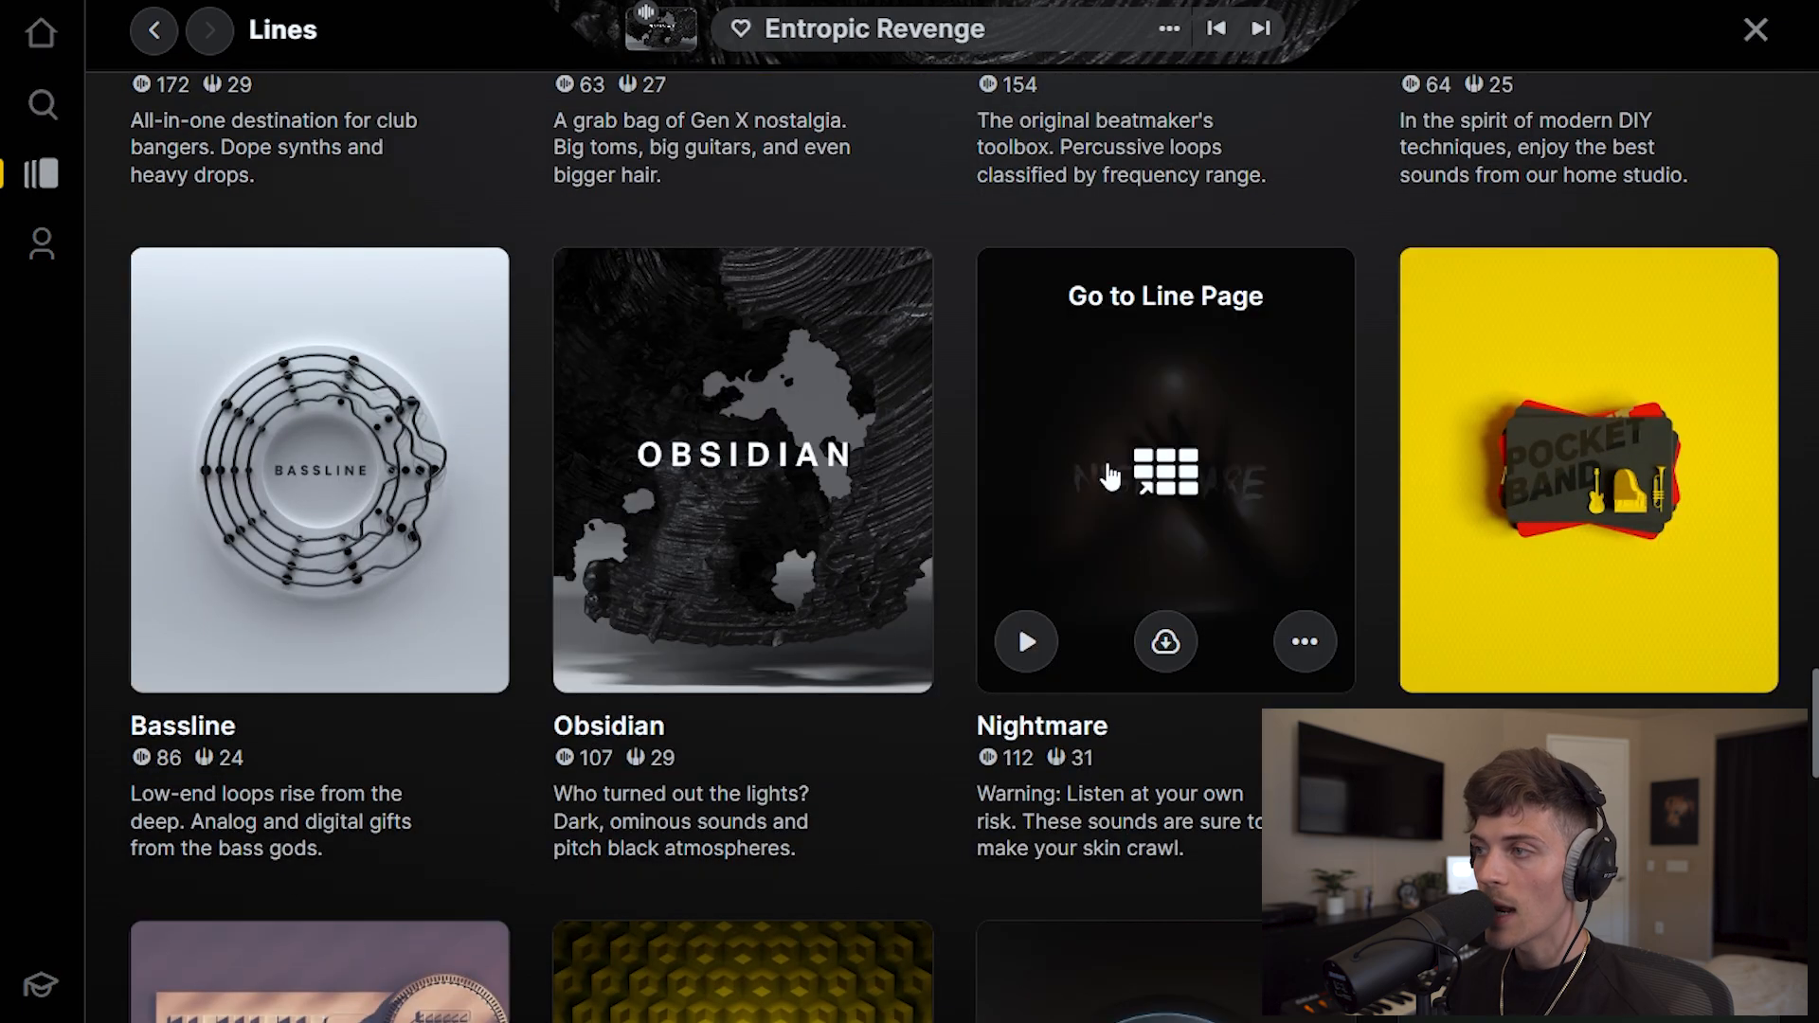
scroll(1203, 474, down, 2)
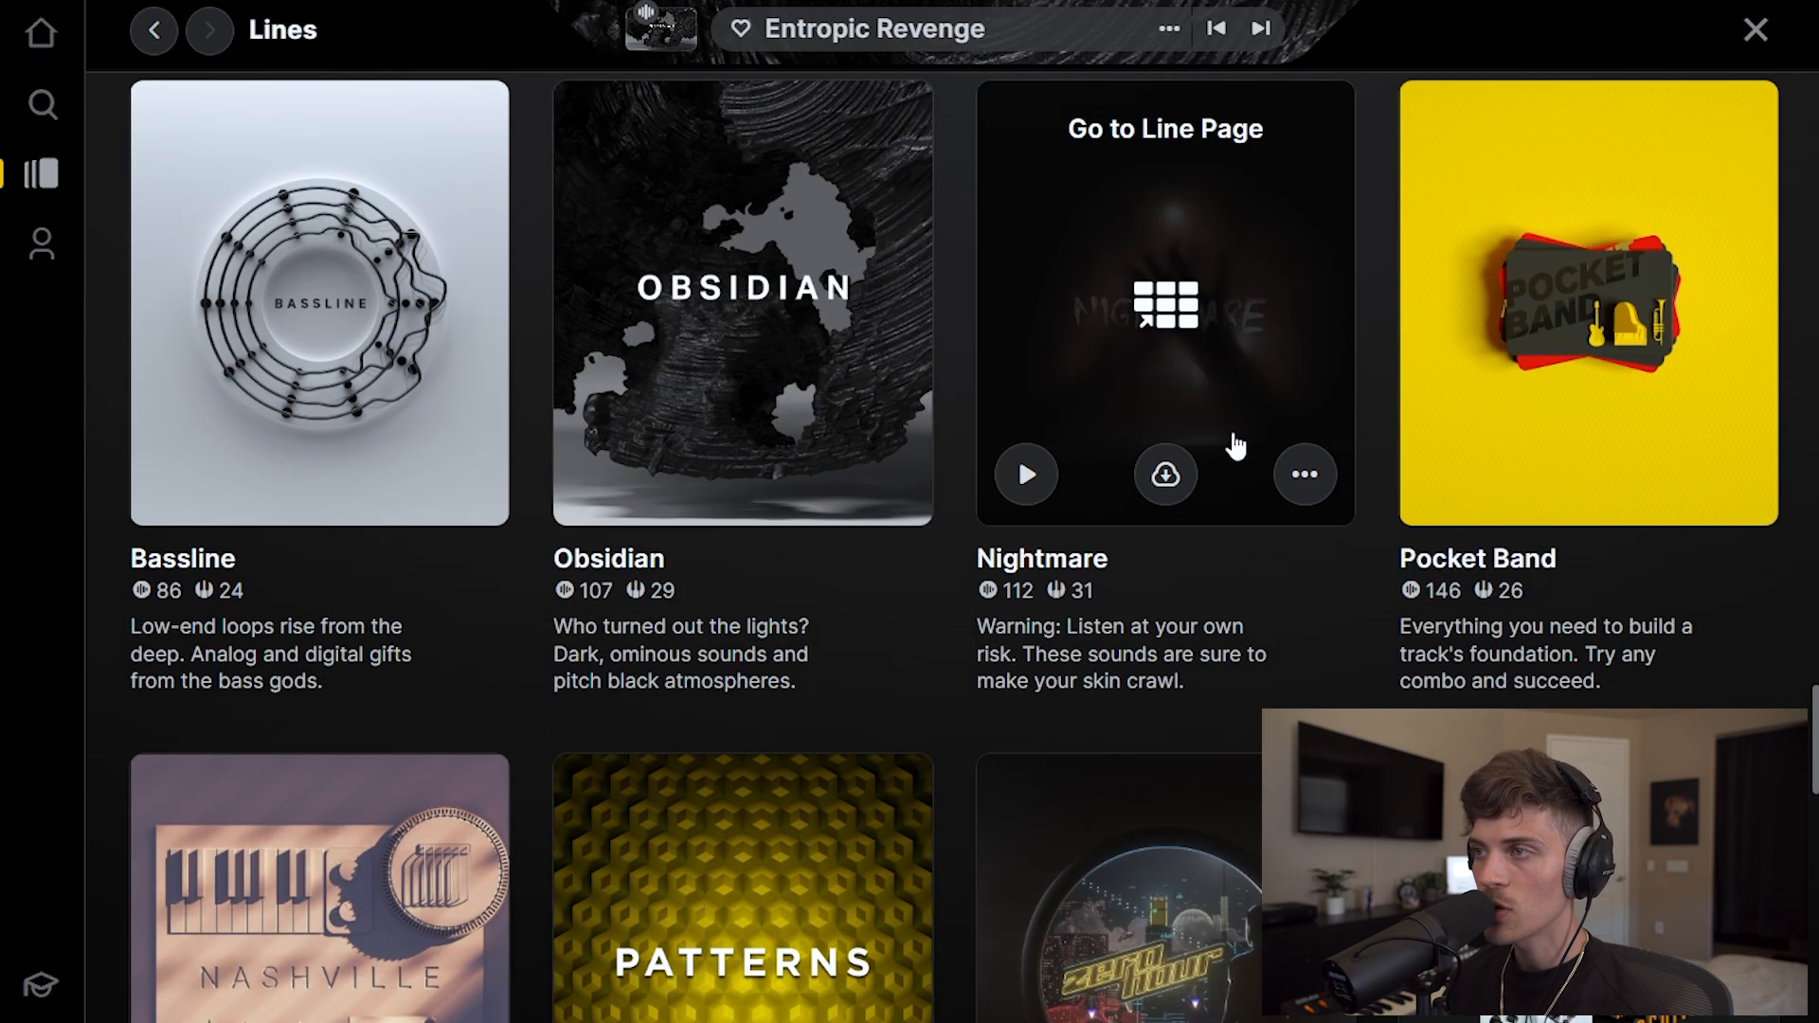
scroll(885, 412, down, 5)
scroll(872, 396, down, 12)
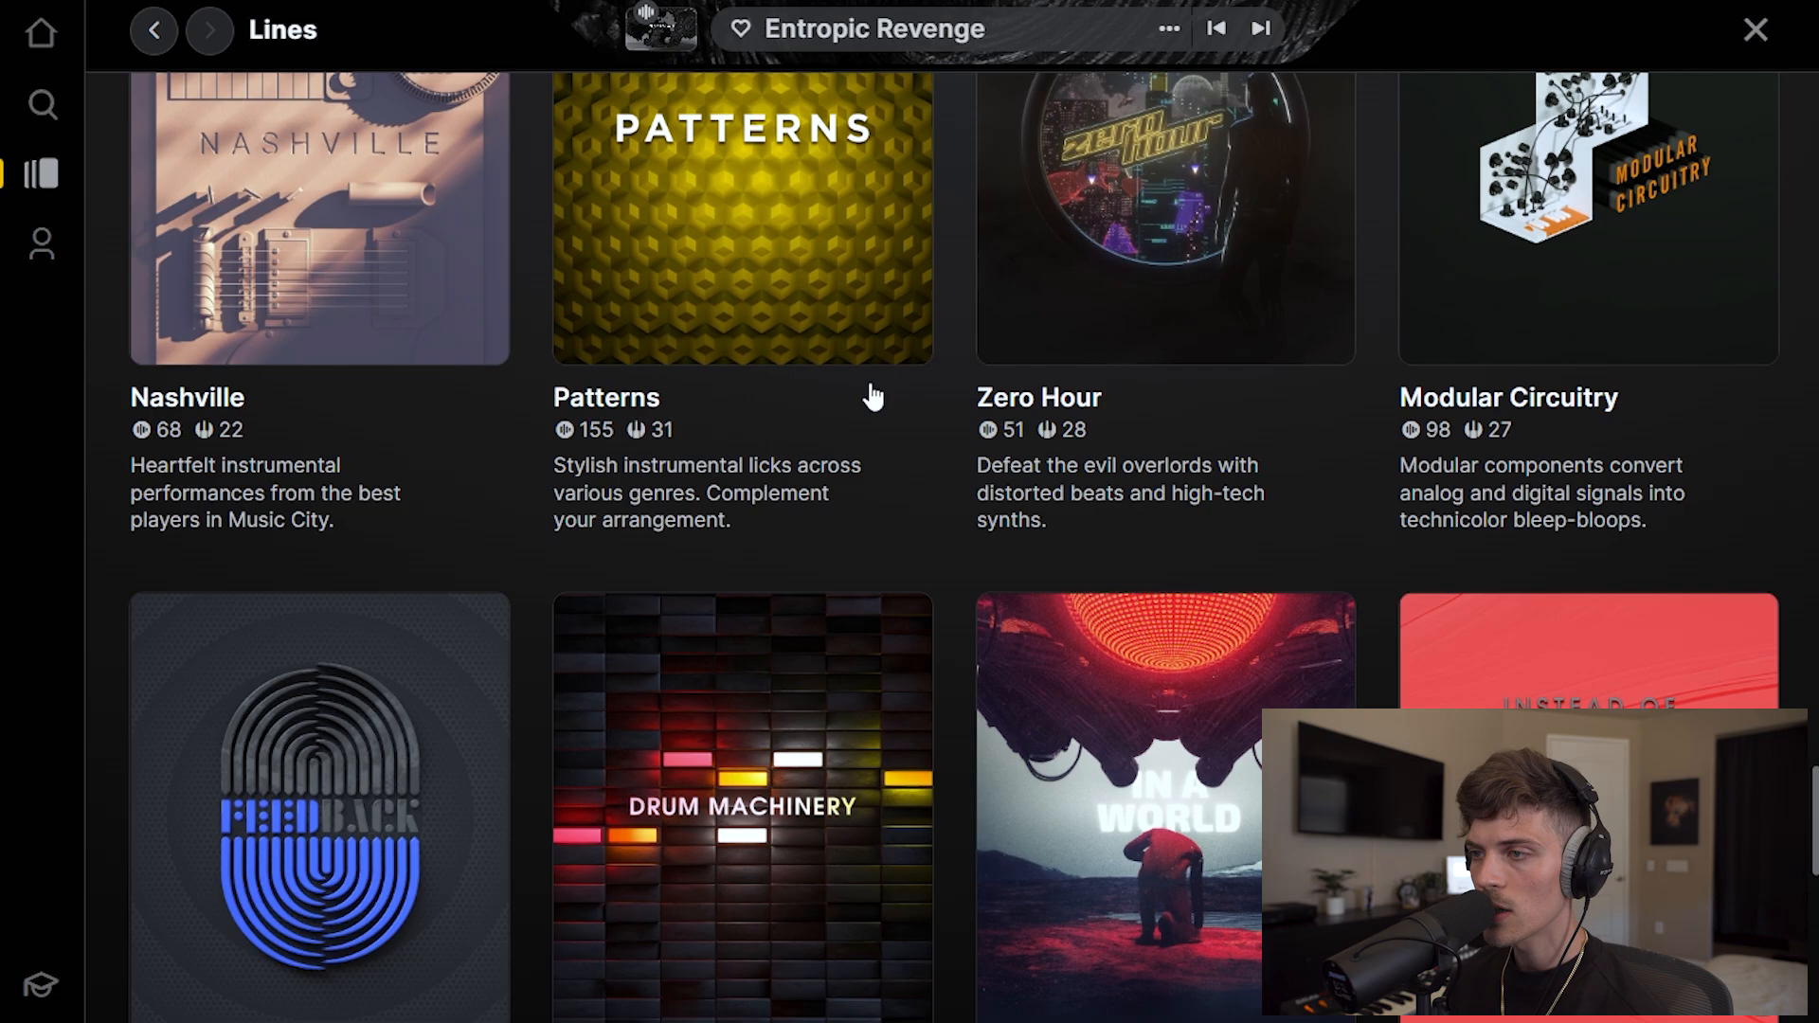
scroll(872, 396, down, 9)
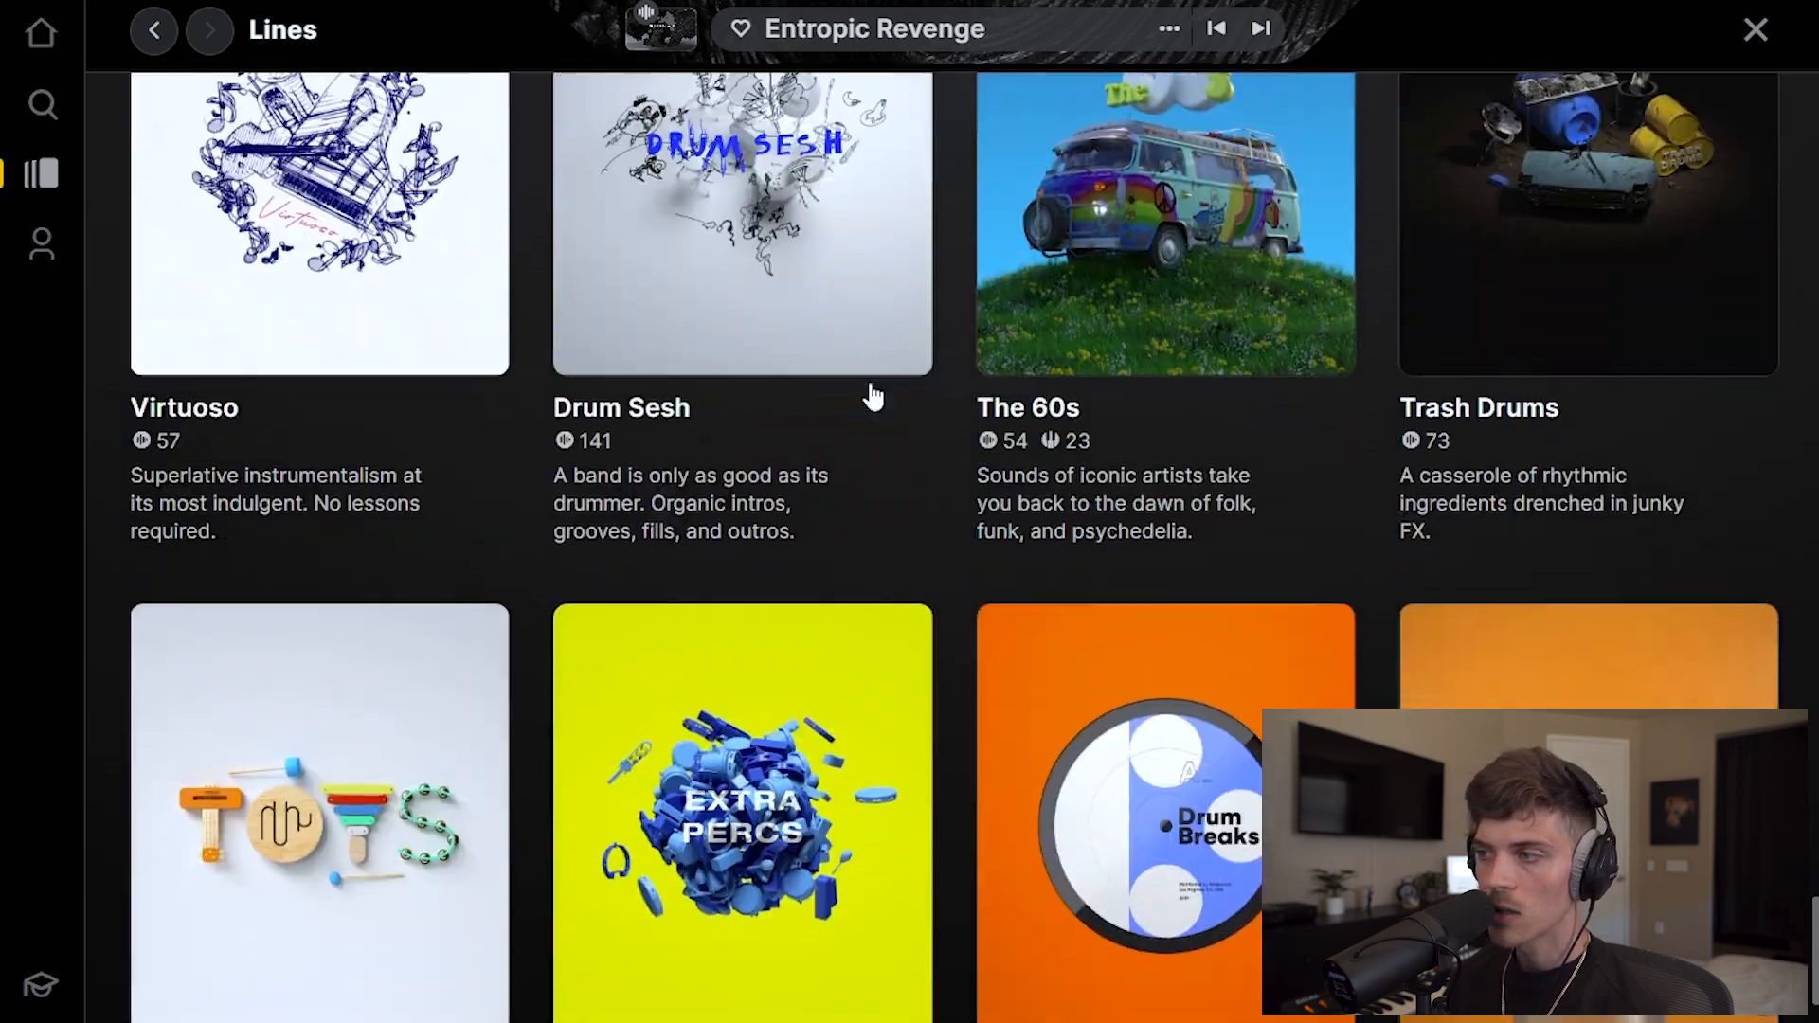
scroll(909, 469, up, 20)
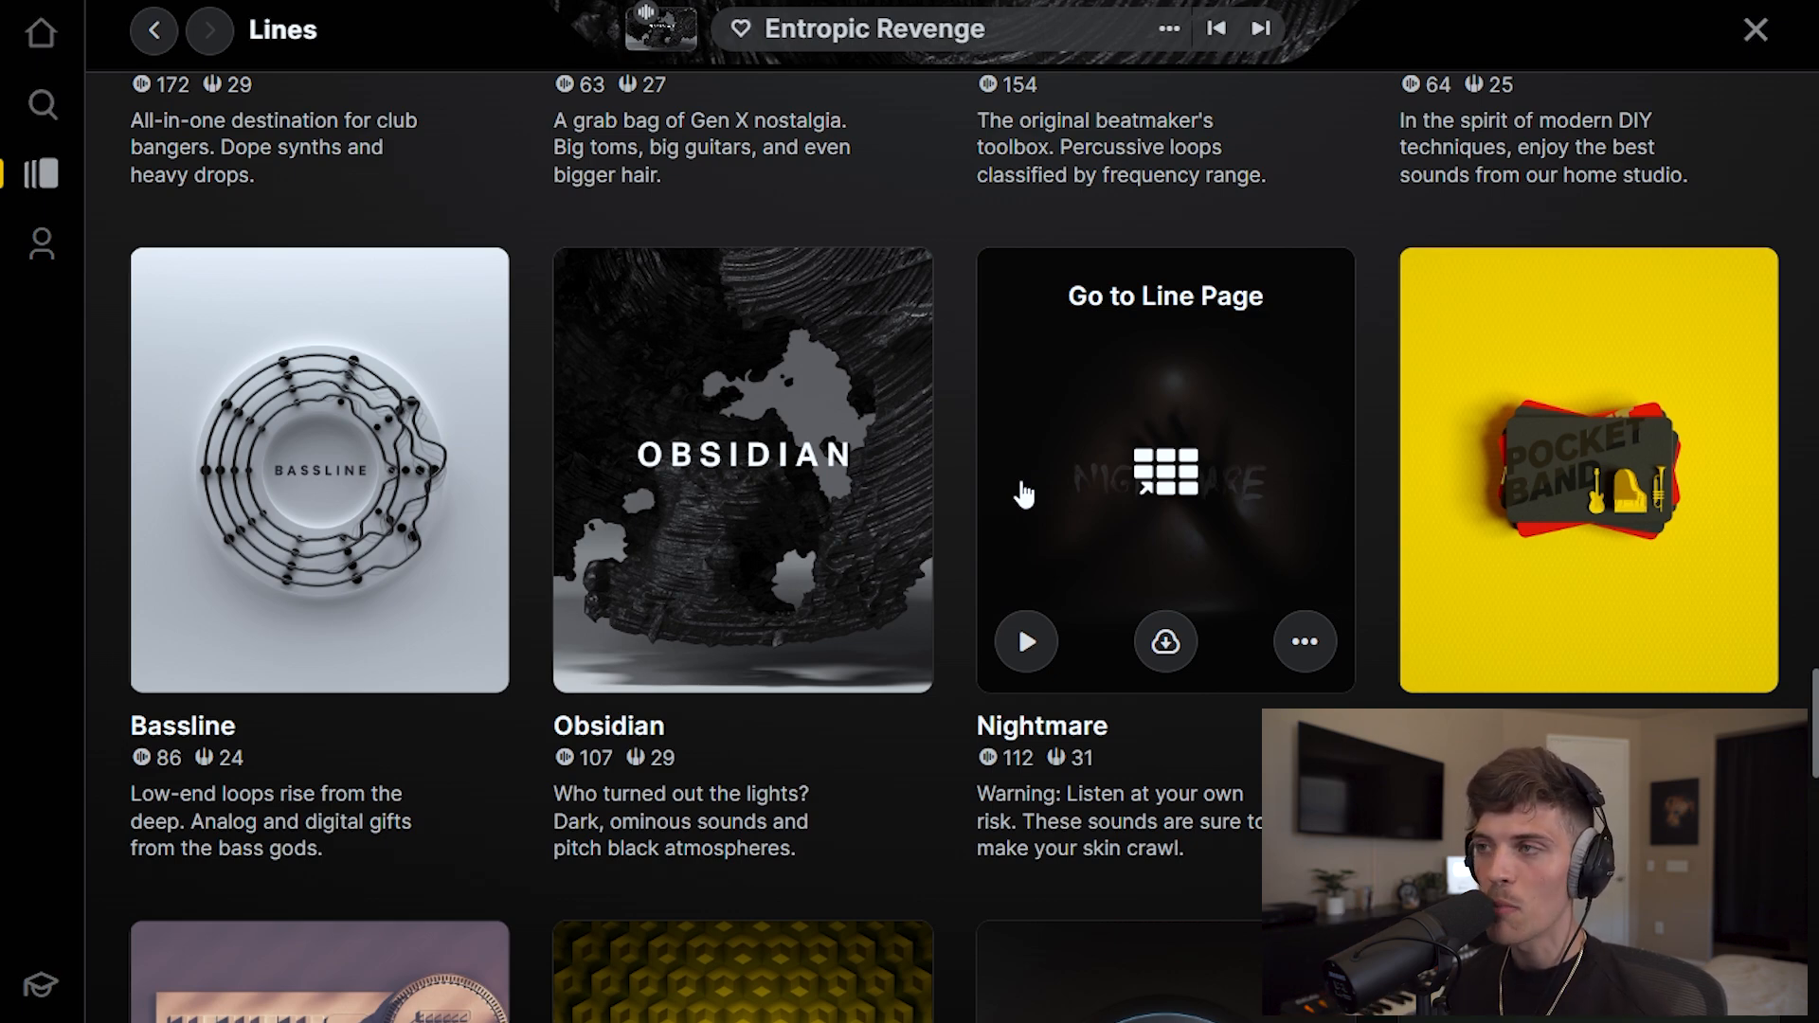
scroll(1023, 493, up, 10)
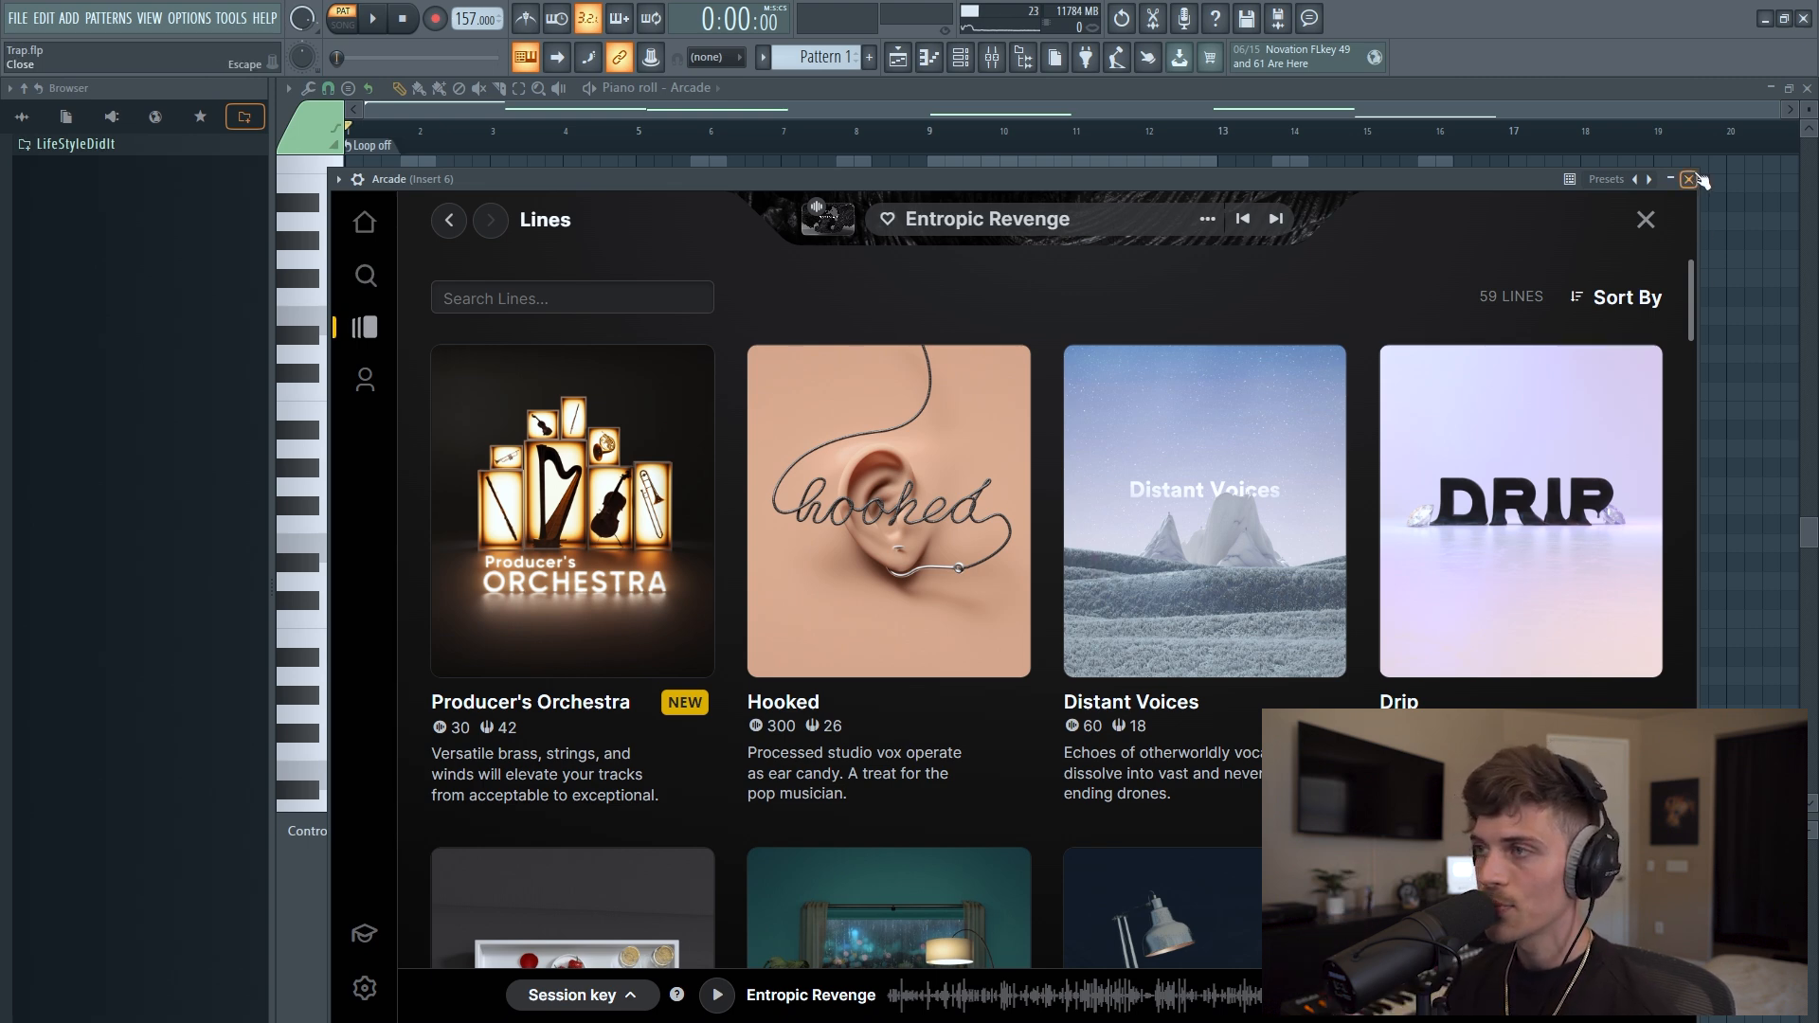
Step: Consolidate the melody pattern and GOLDHOUSE vocal loop into one Track 1 clip and pitch-shift it by +700 cents
drag(648, 195, 1127, 464)
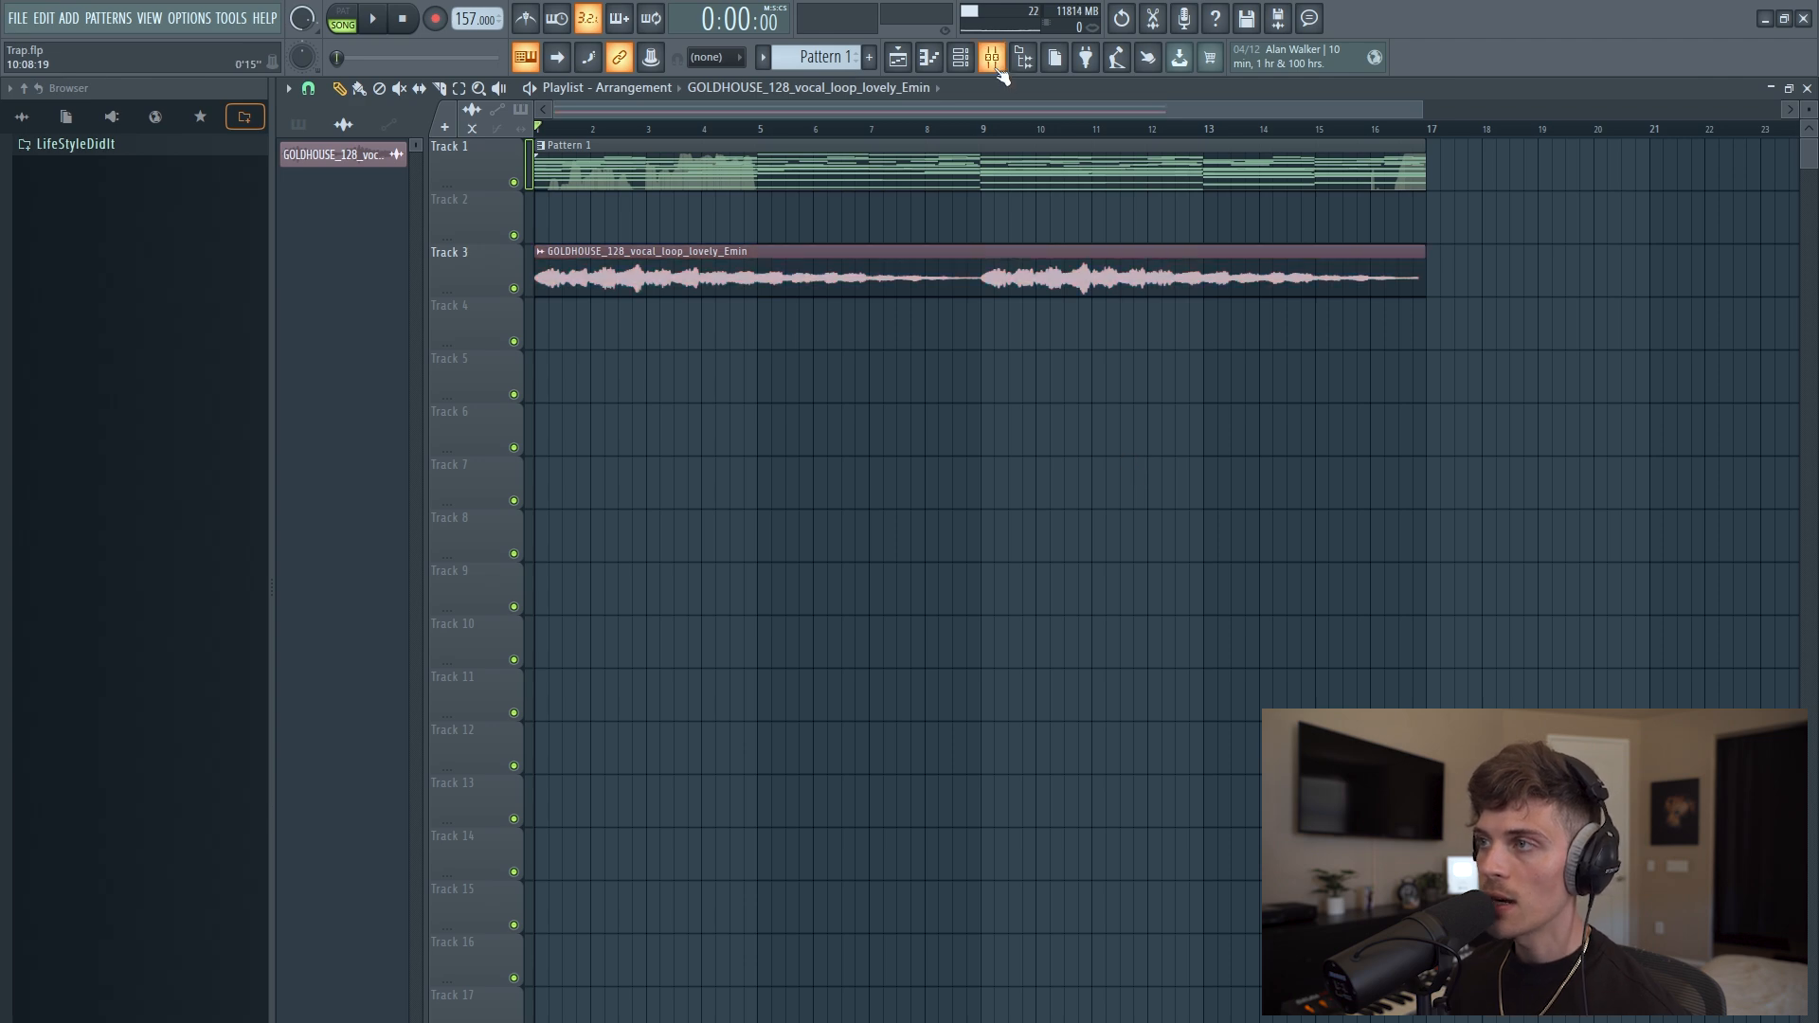
click(994, 62)
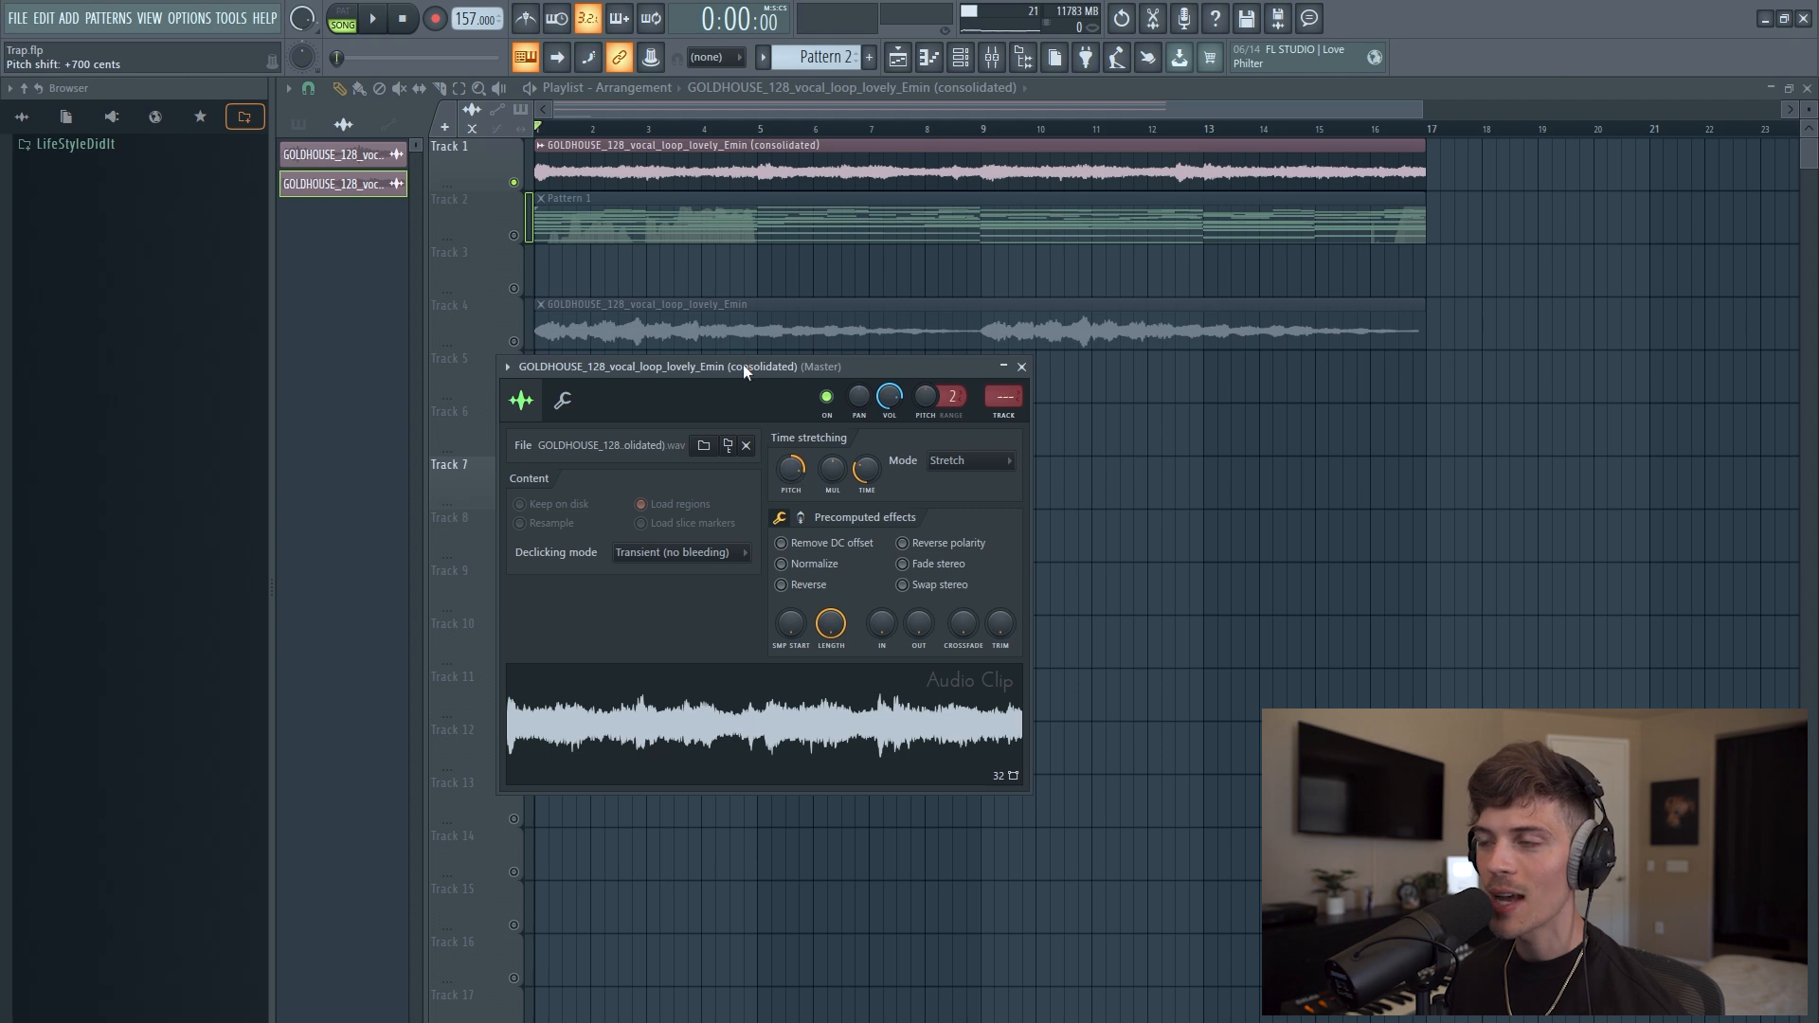
drag(743, 364, 800, 409)
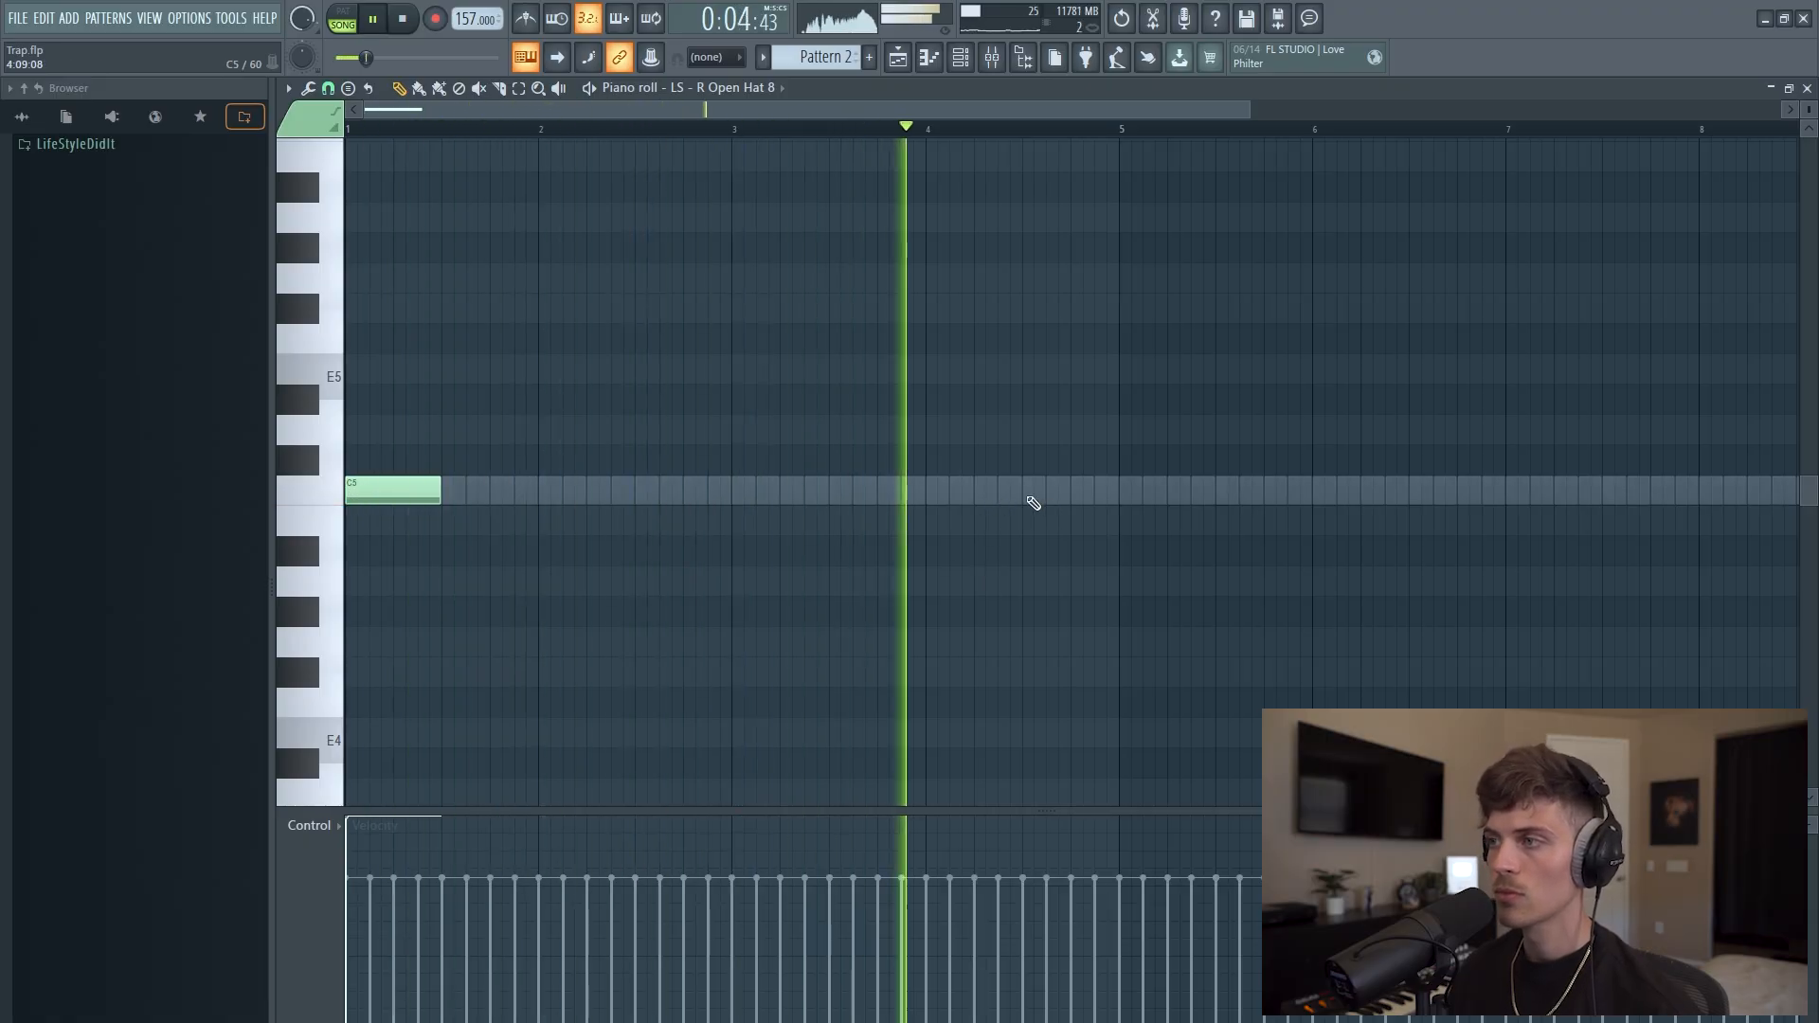
Step: Place a half-bar C5 note at bar 5 for LS - R Open Hat 8 in Pattern 2
click(1128, 491)
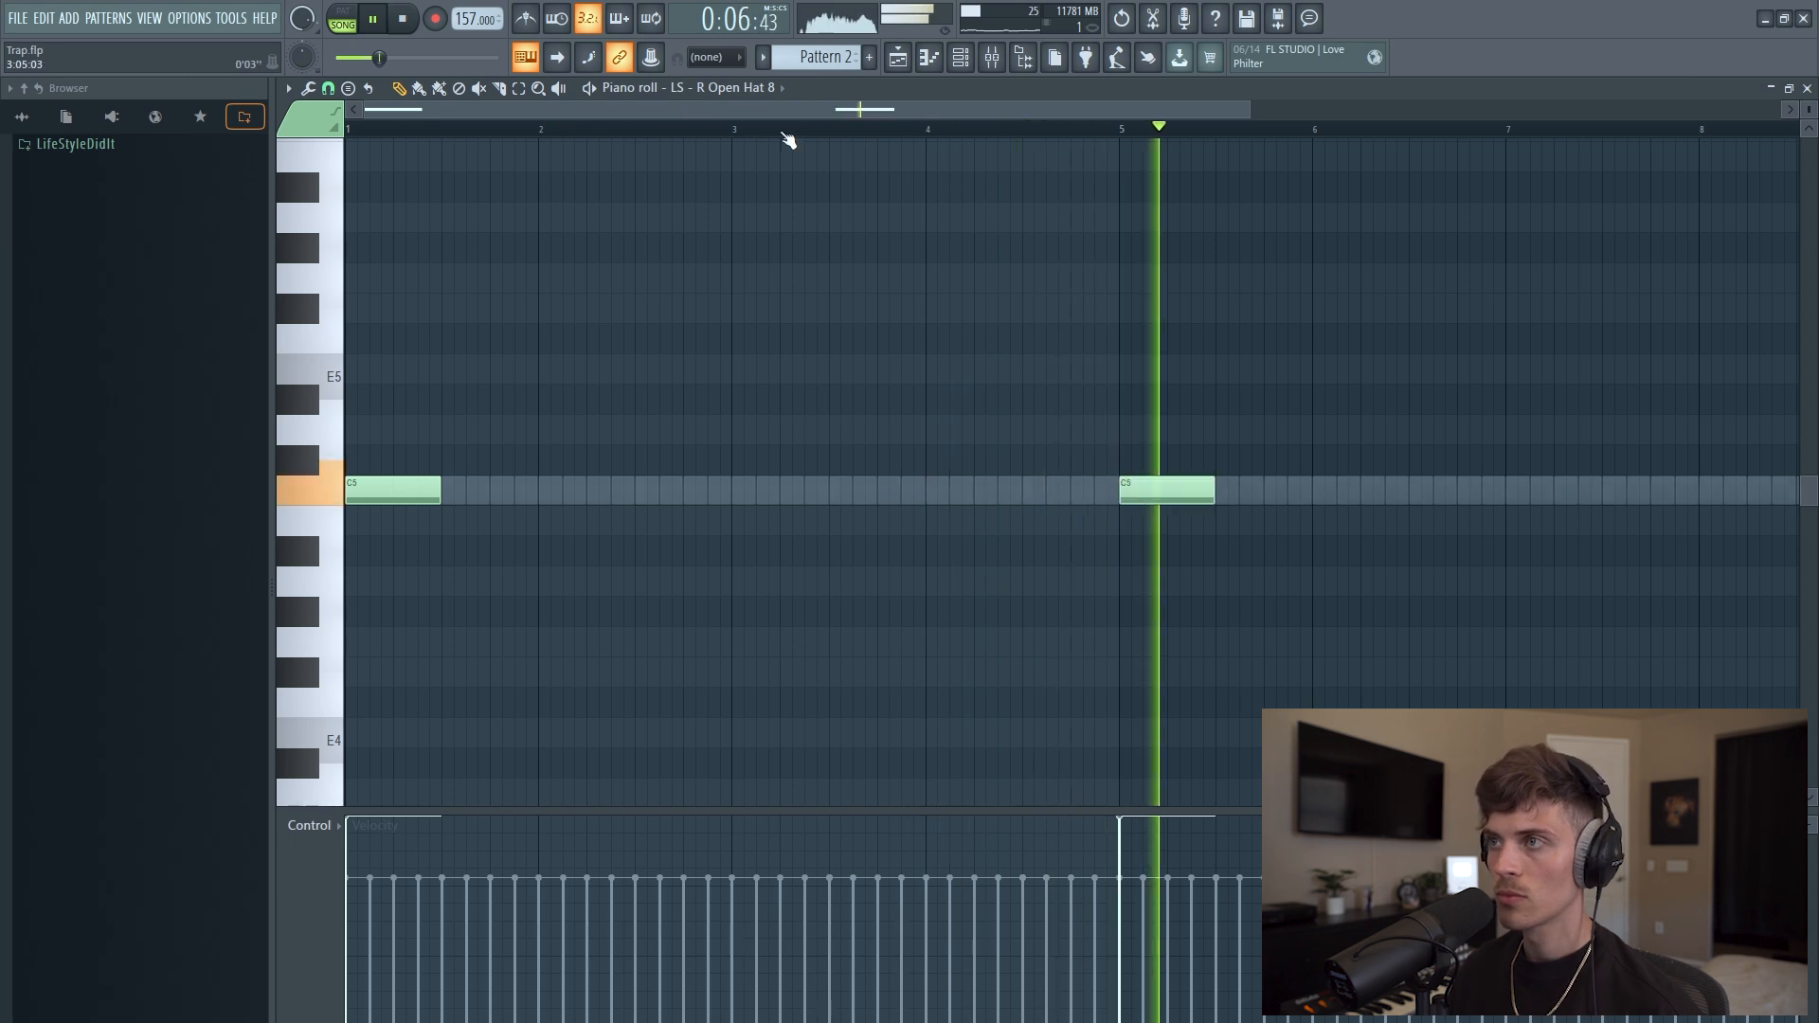
scroll(789, 138, down, 4)
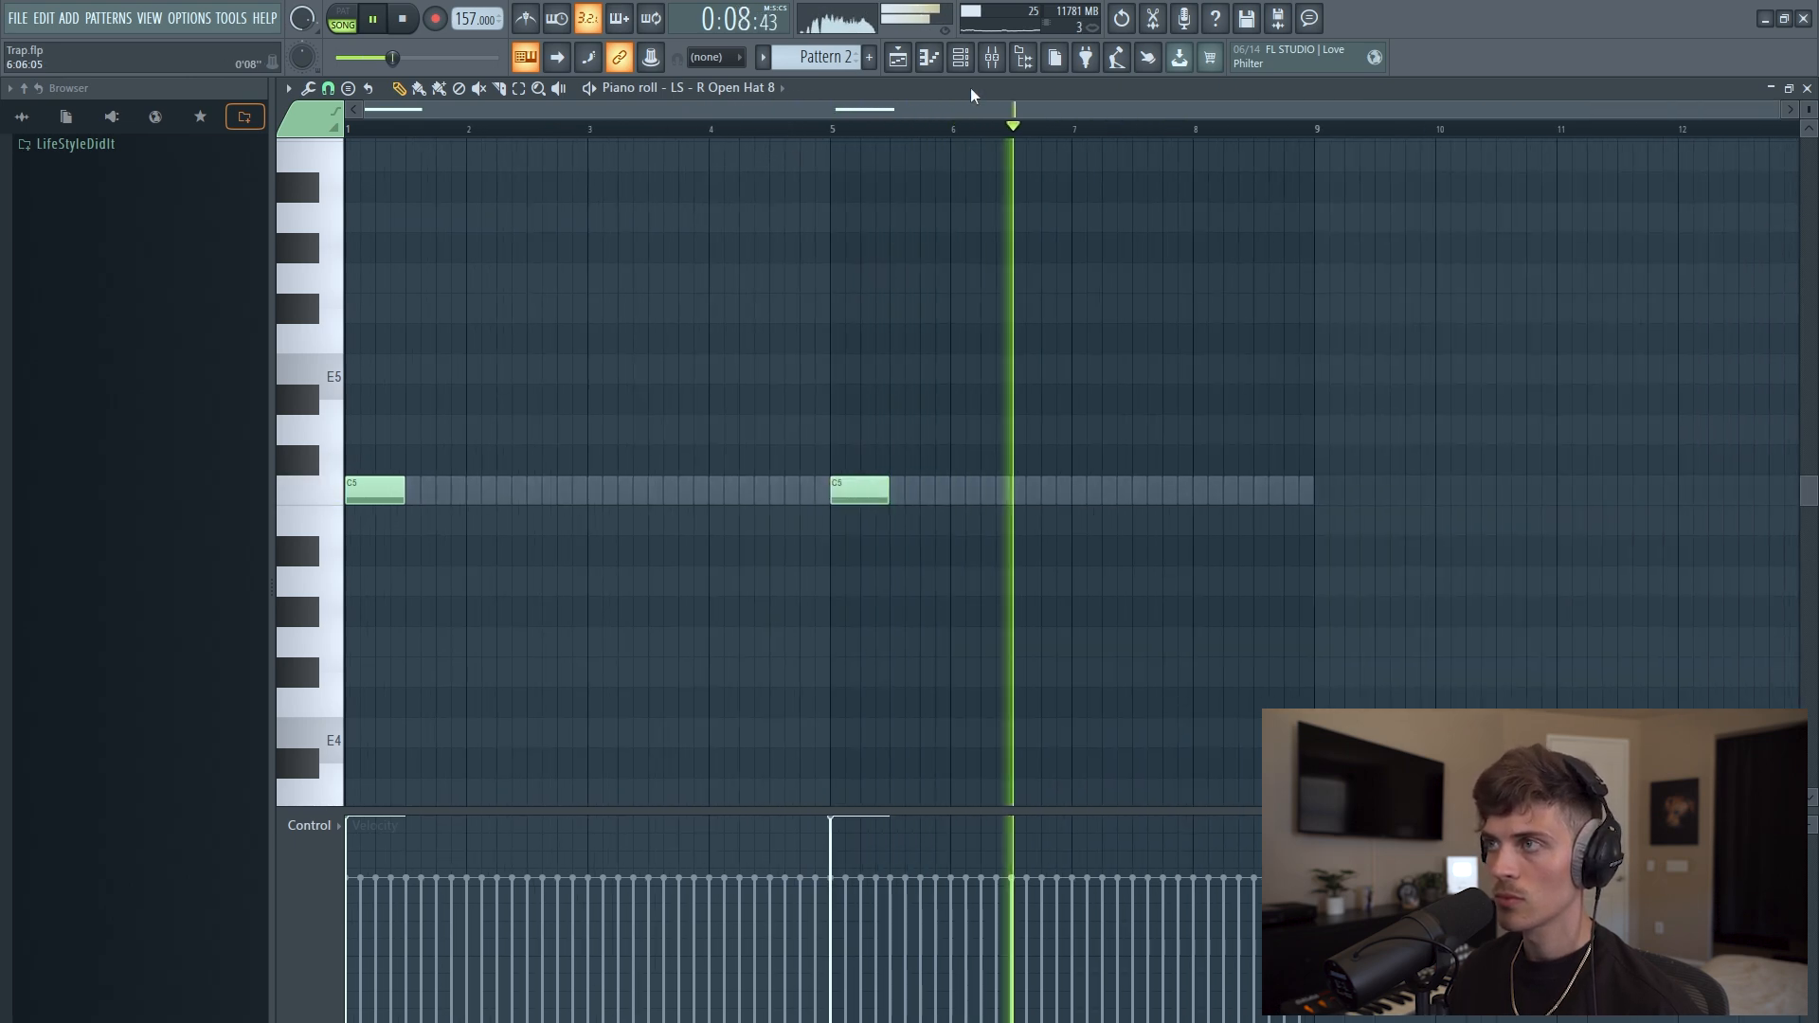
Step: Try an LS - R Open Hat 9 note on beat 2 of bar 2, remove it and place a one-beat C5 on beat 2 of bar 4
key(F6)
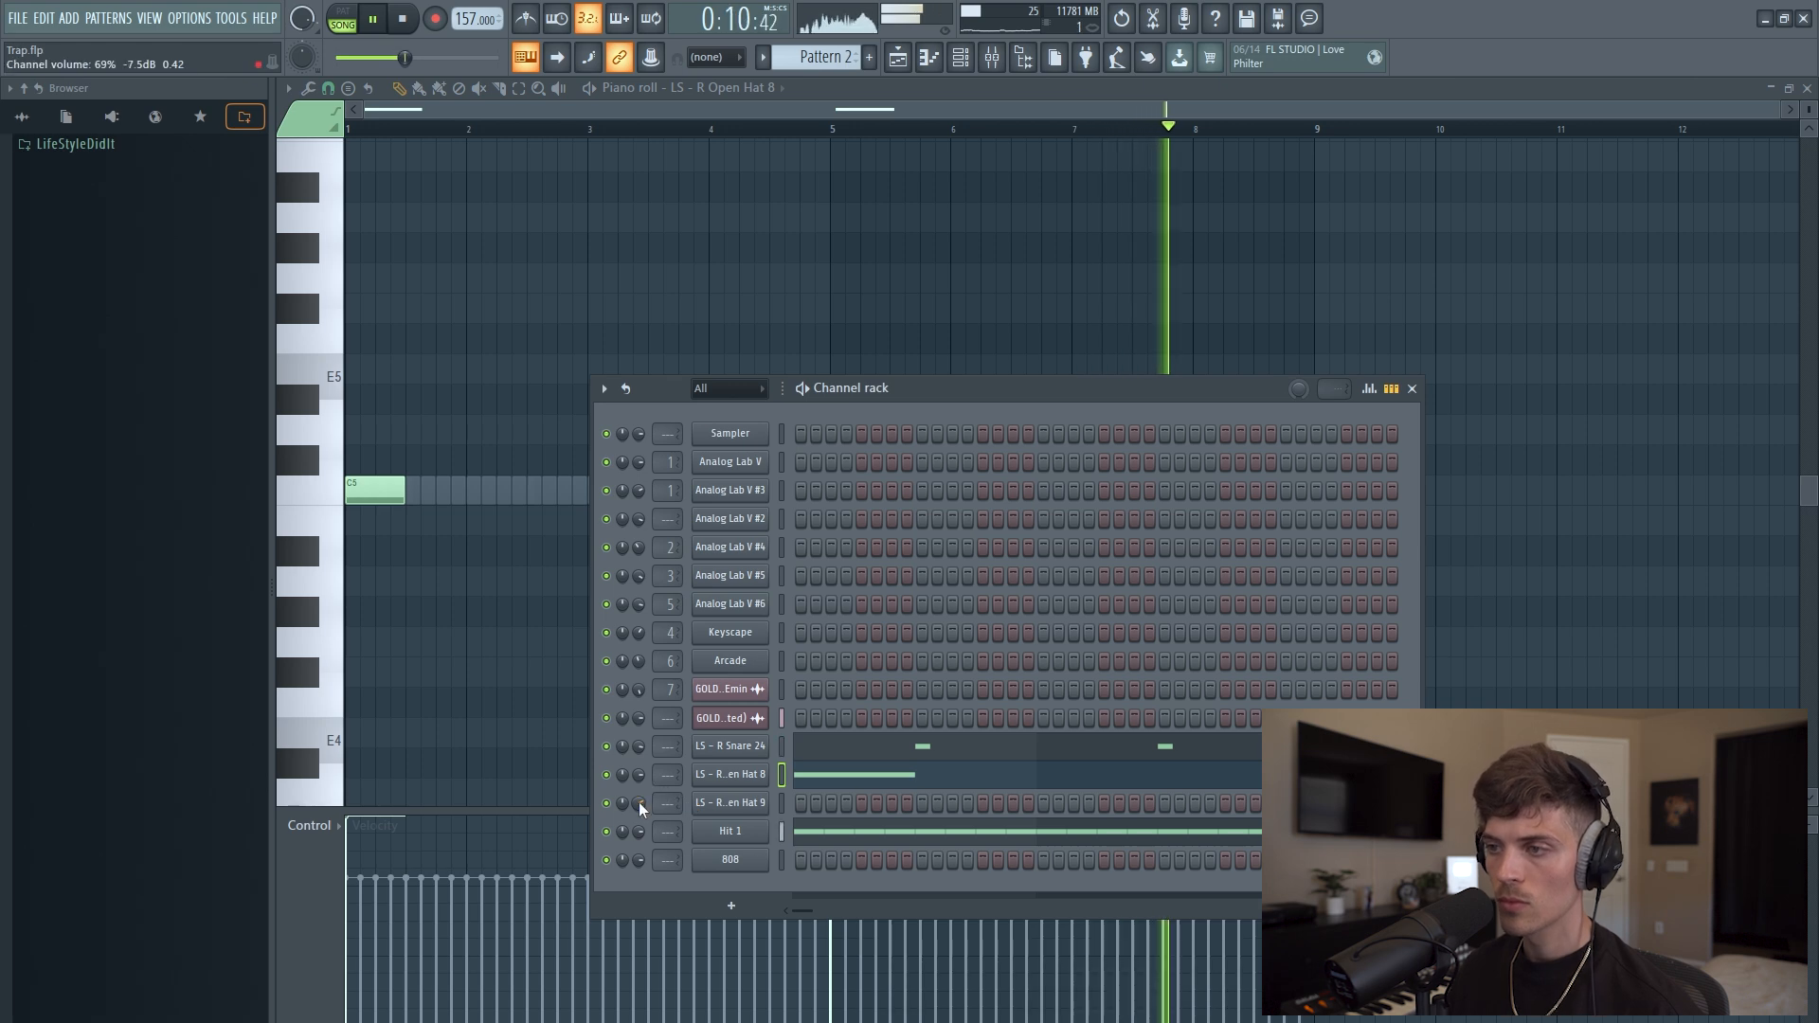
right_click(748, 802)
click(796, 800)
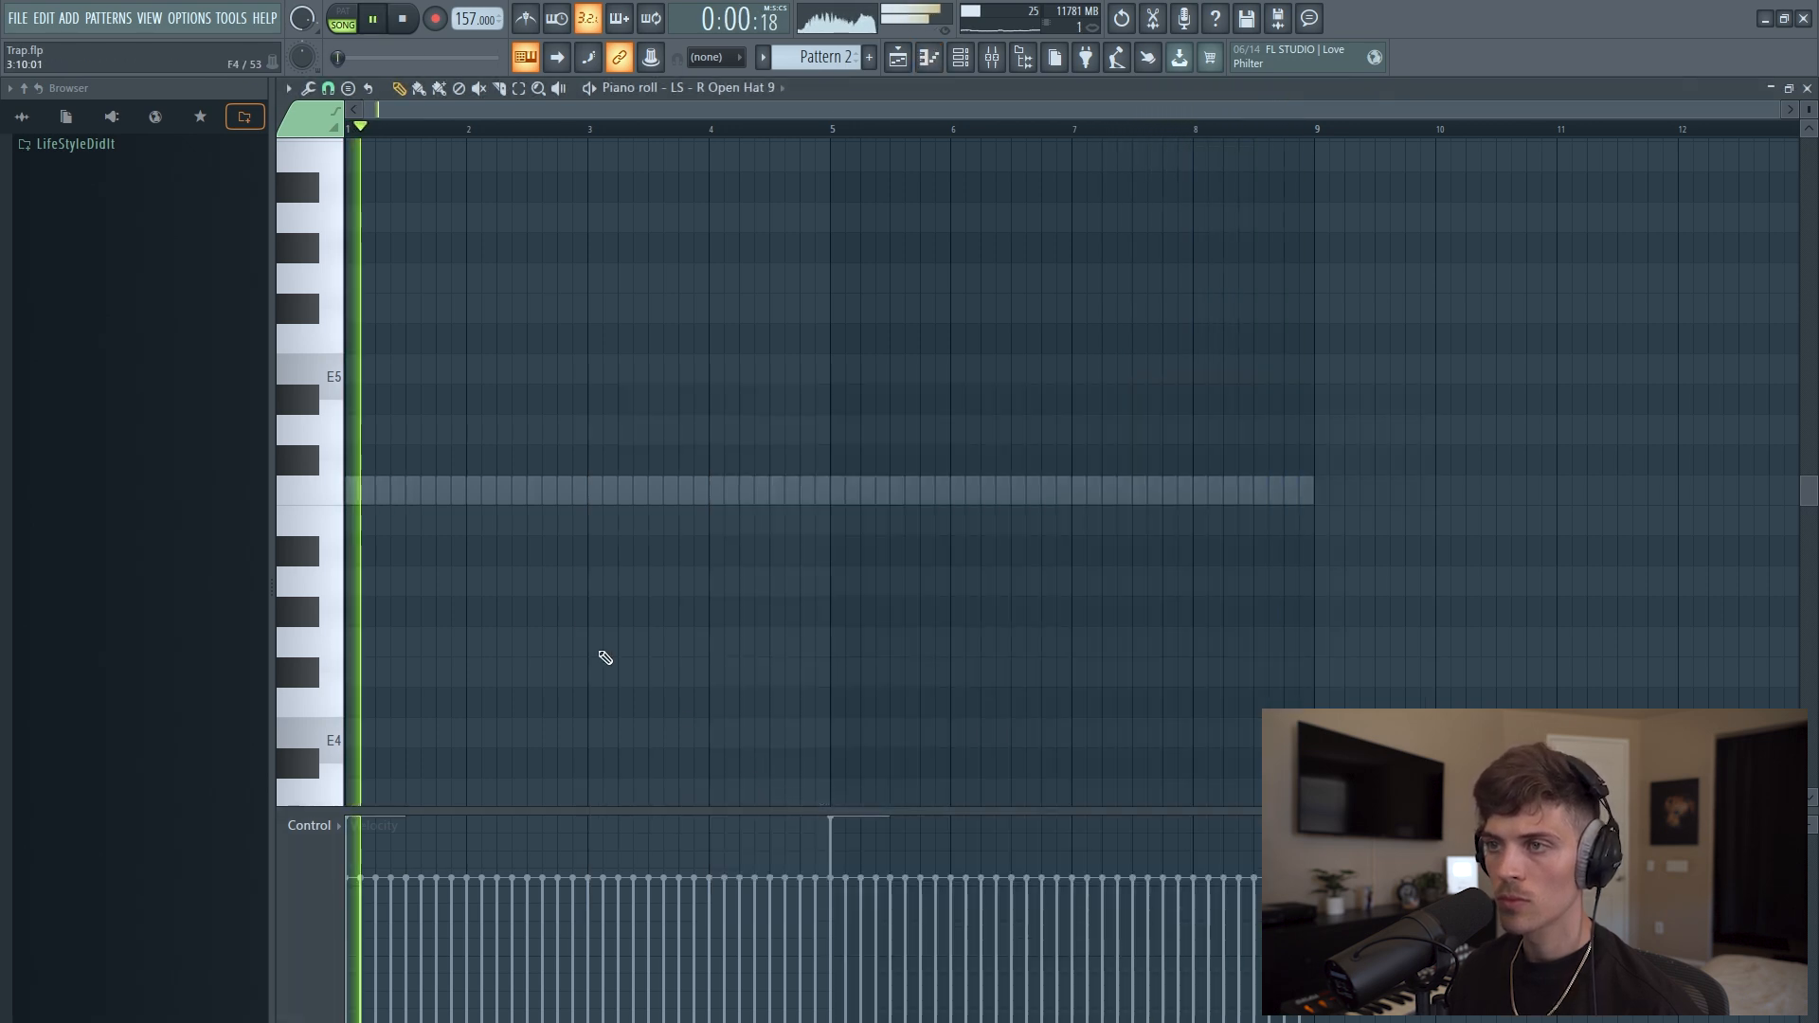
click(500, 492)
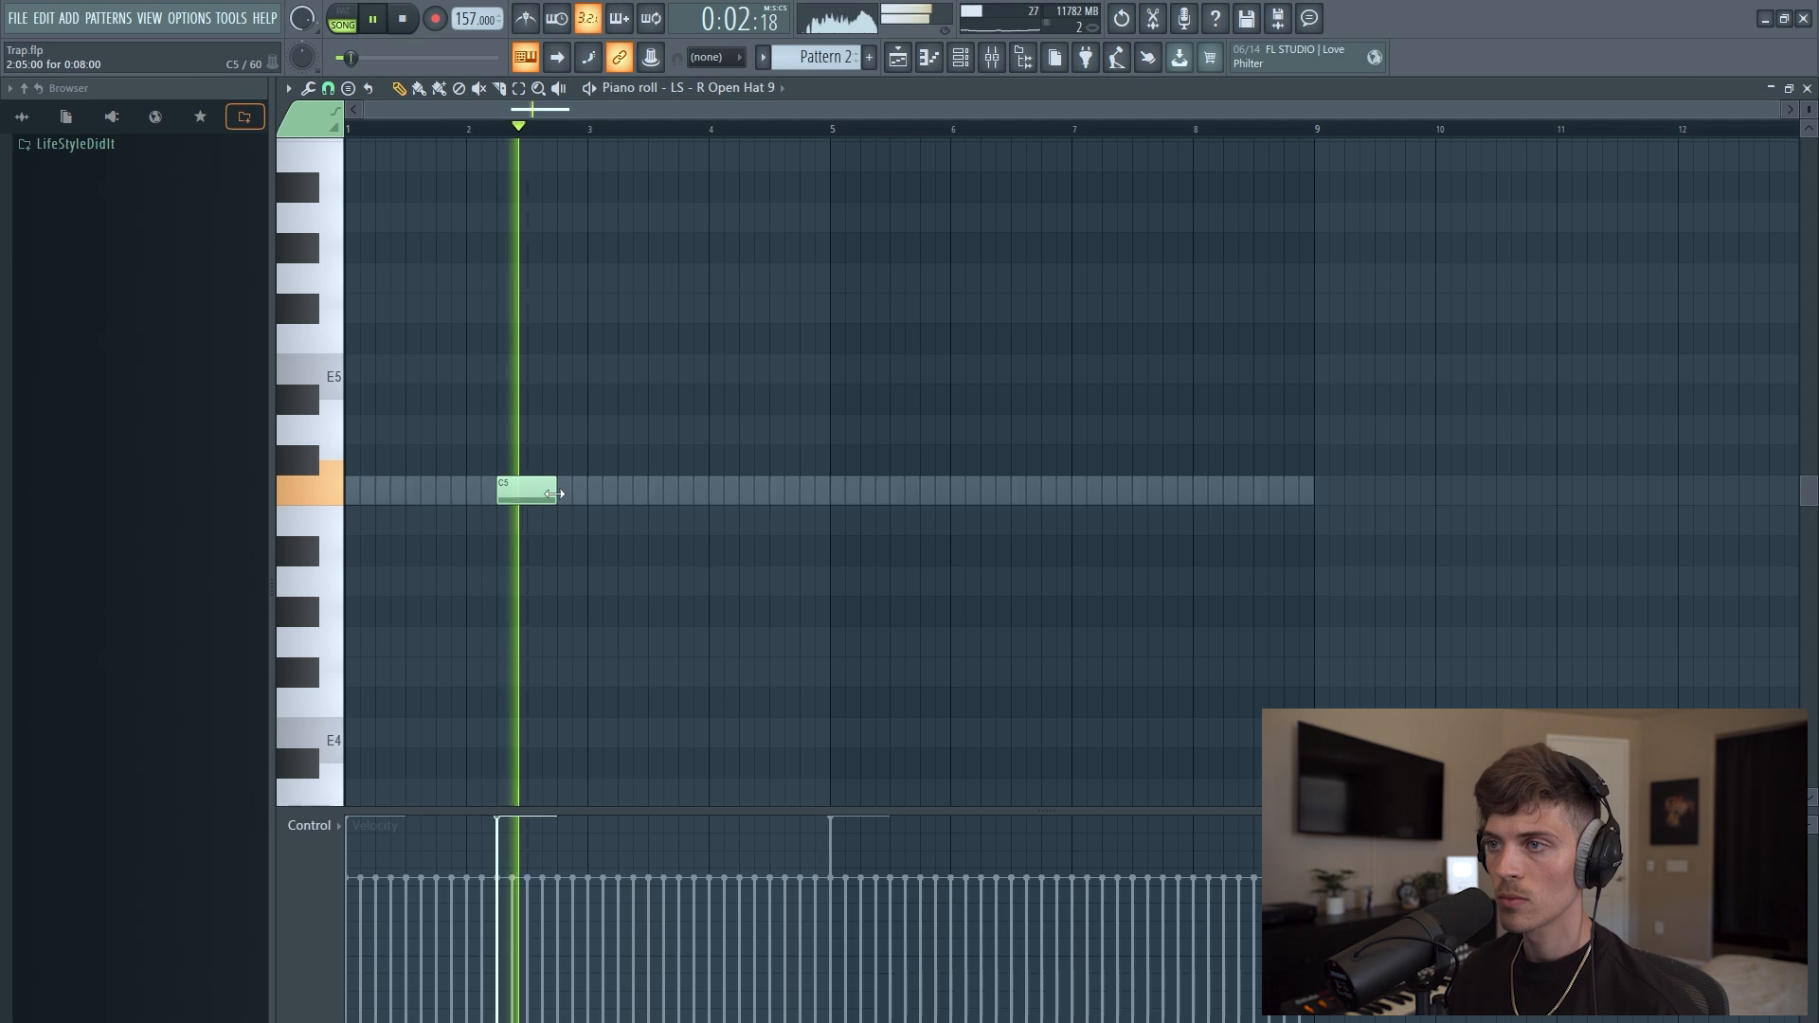
right_click(519, 493)
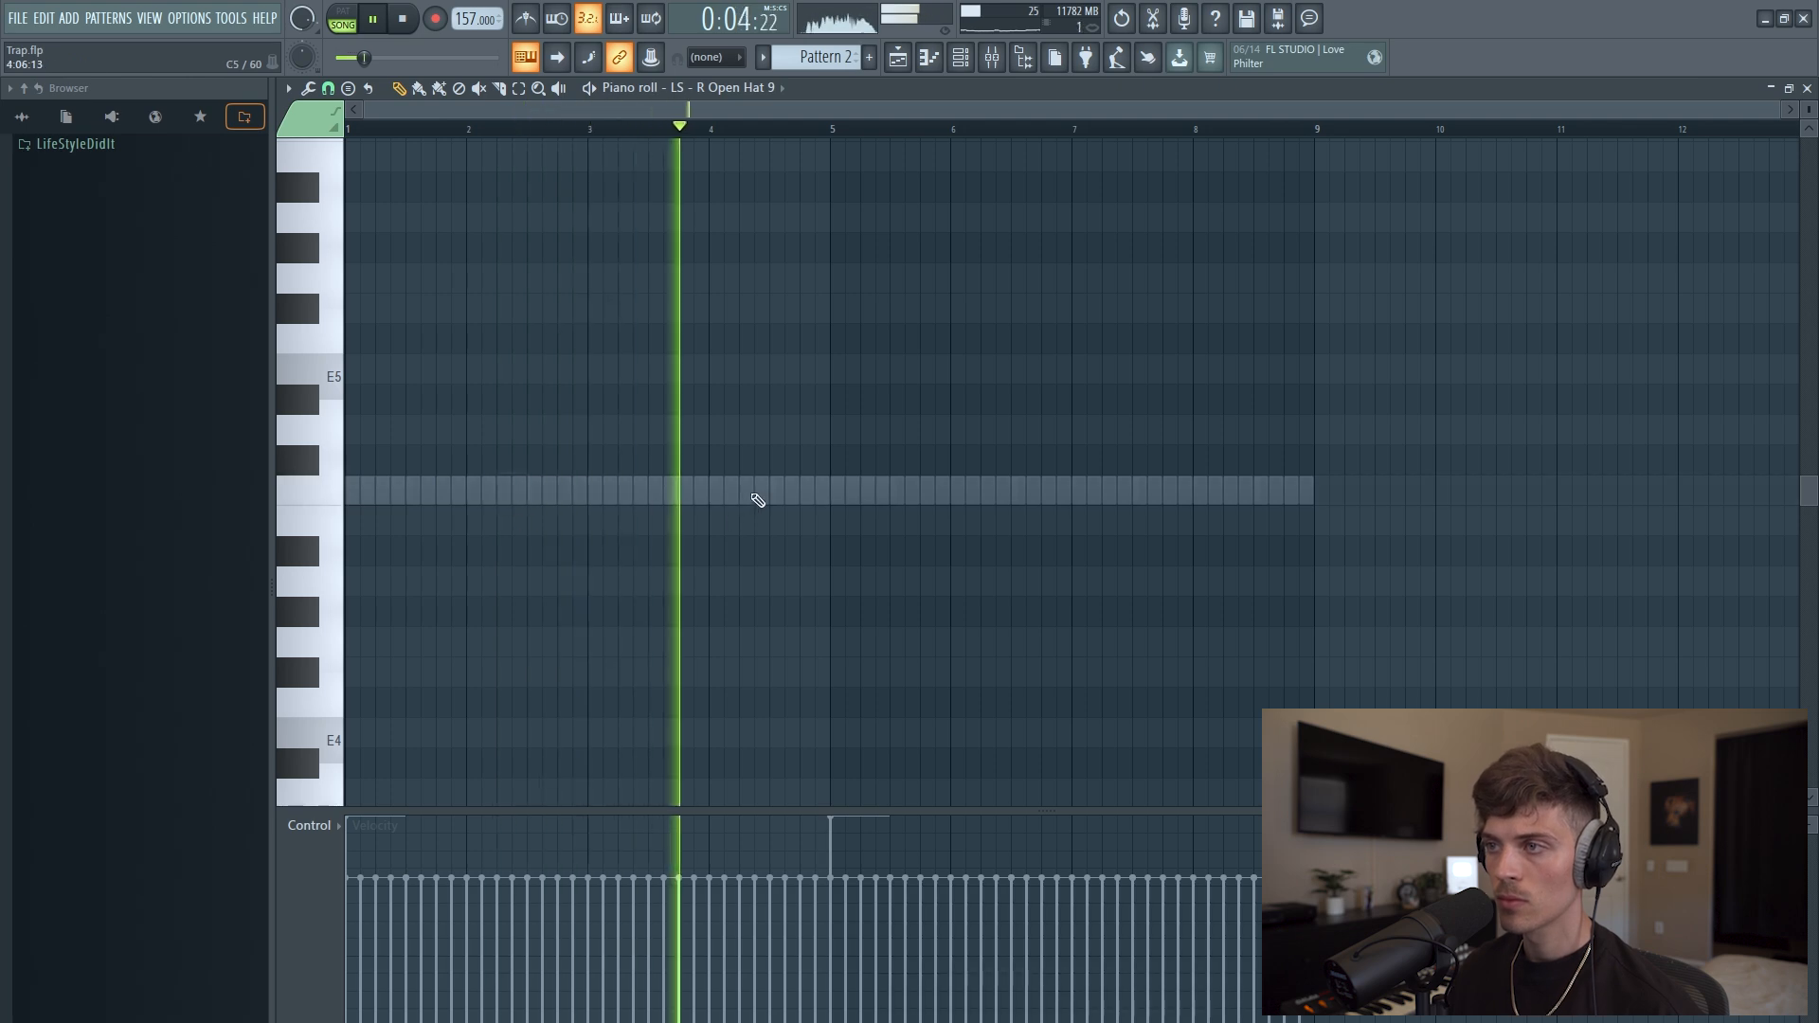
click(745, 491)
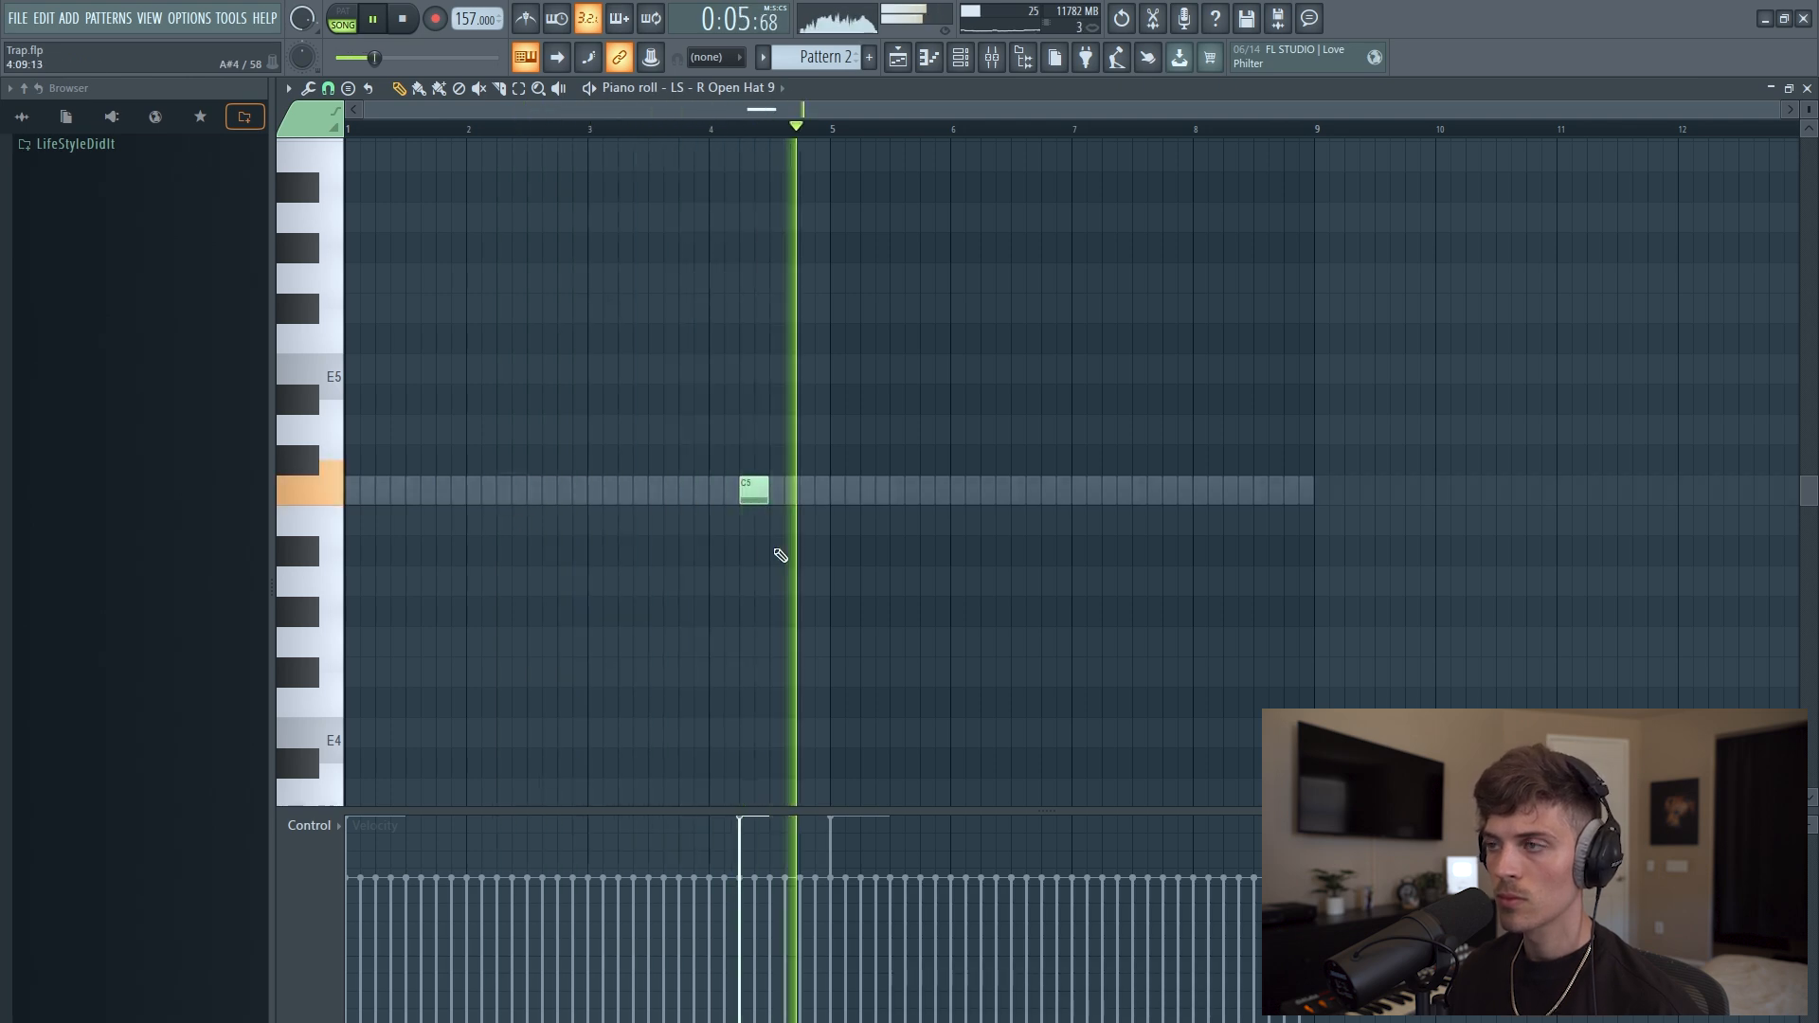
Step: Open the note pattern of the Hit 1 channel for editing
click(962, 59)
mouse_move(640, 805)
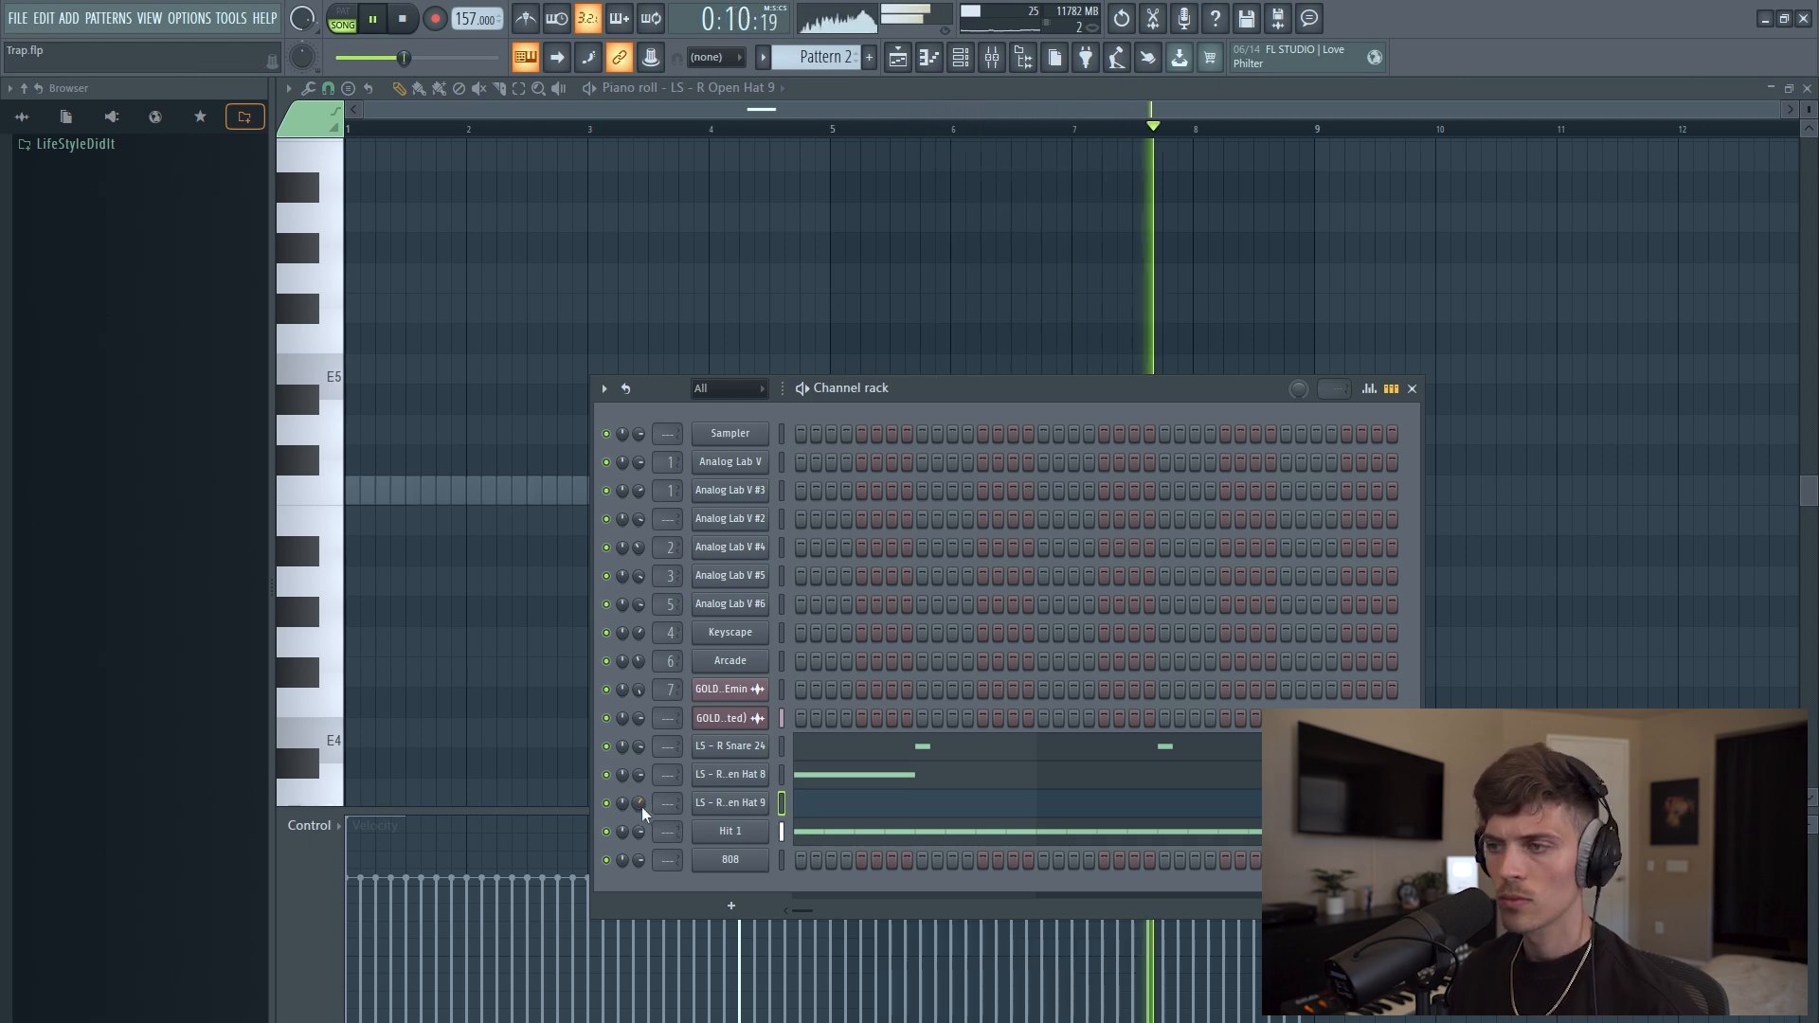
click(843, 832)
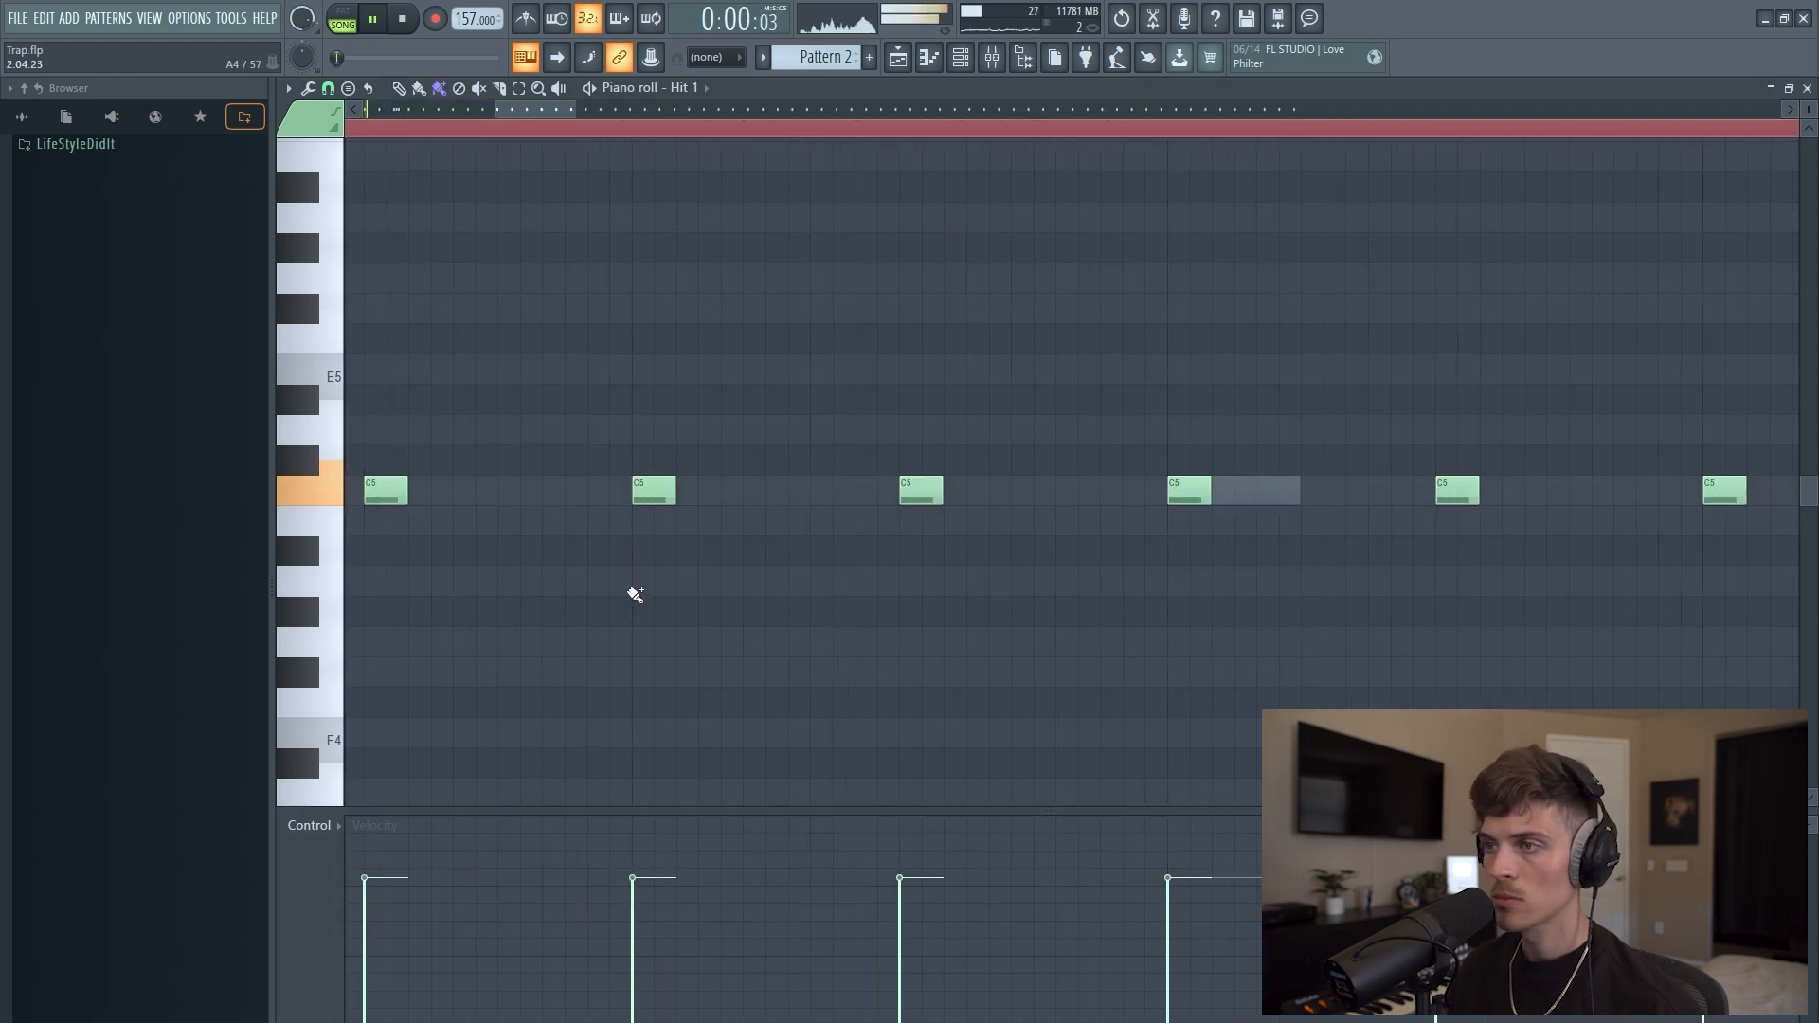
Step: Fill the Hit 1 pattern with C5 hi-hat notes up to bar 9 and bring up the channel rack
drag(634, 591, 711, 595)
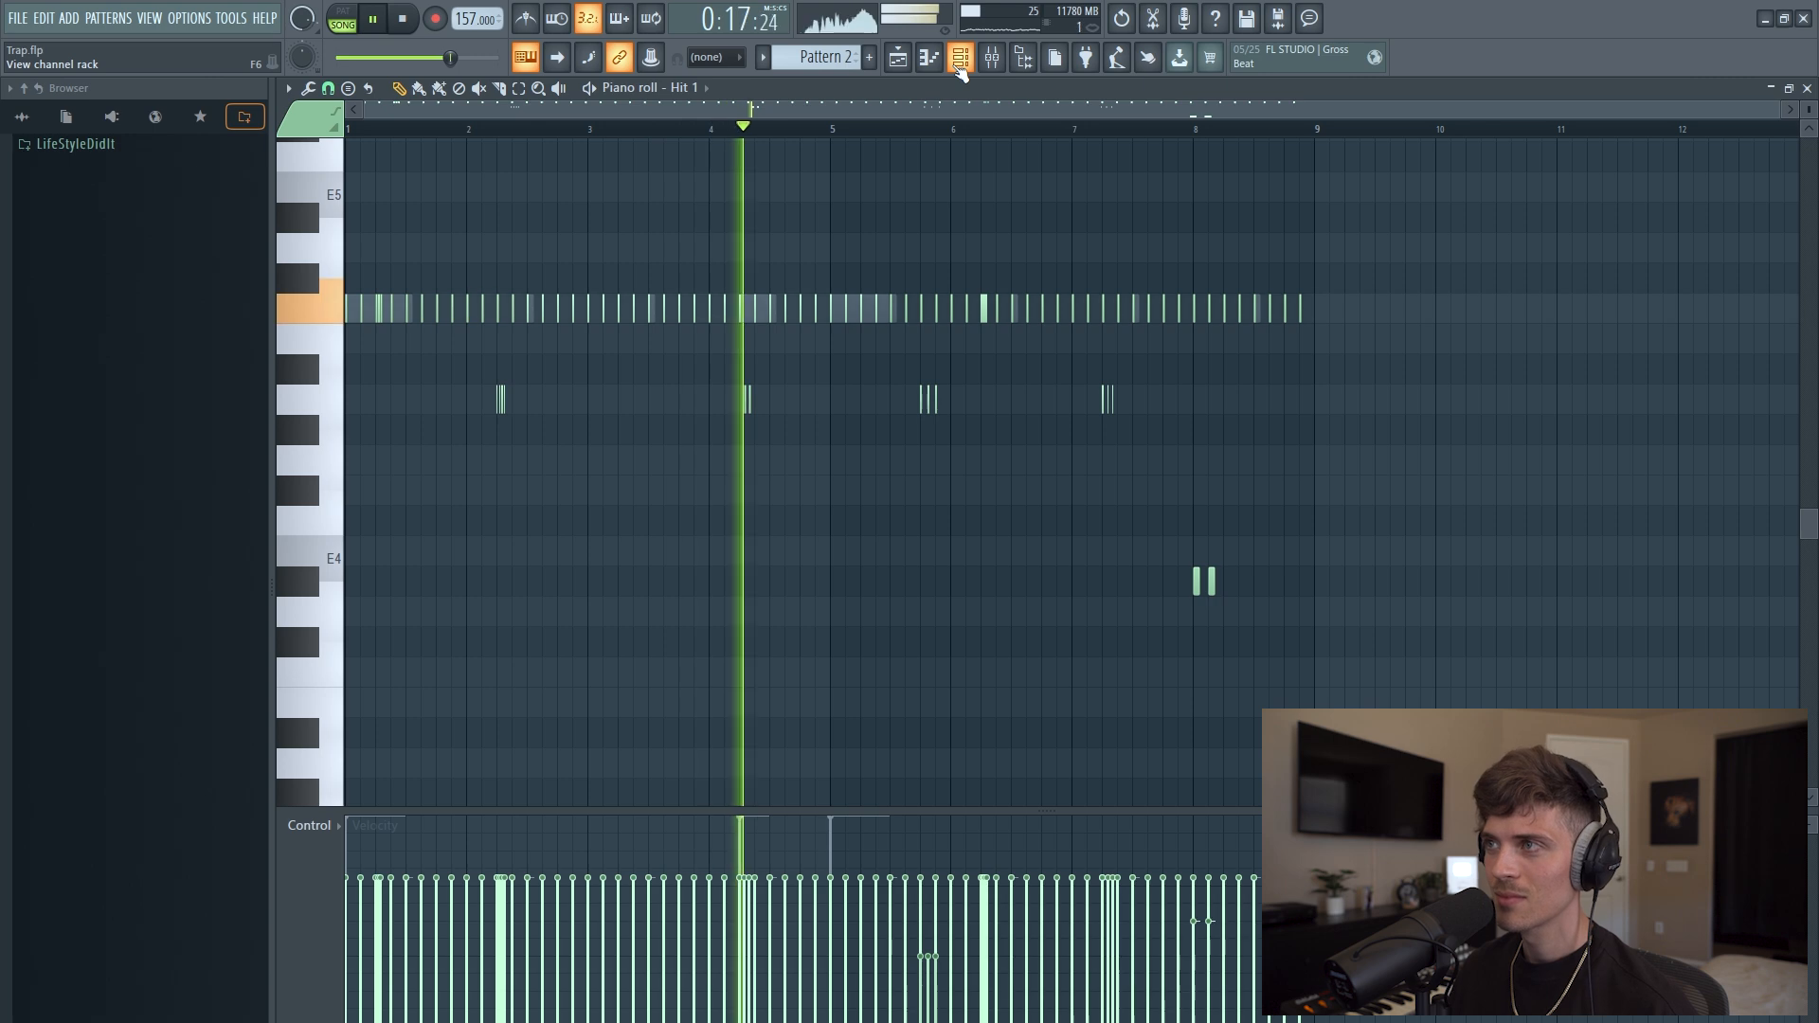
click(959, 60)
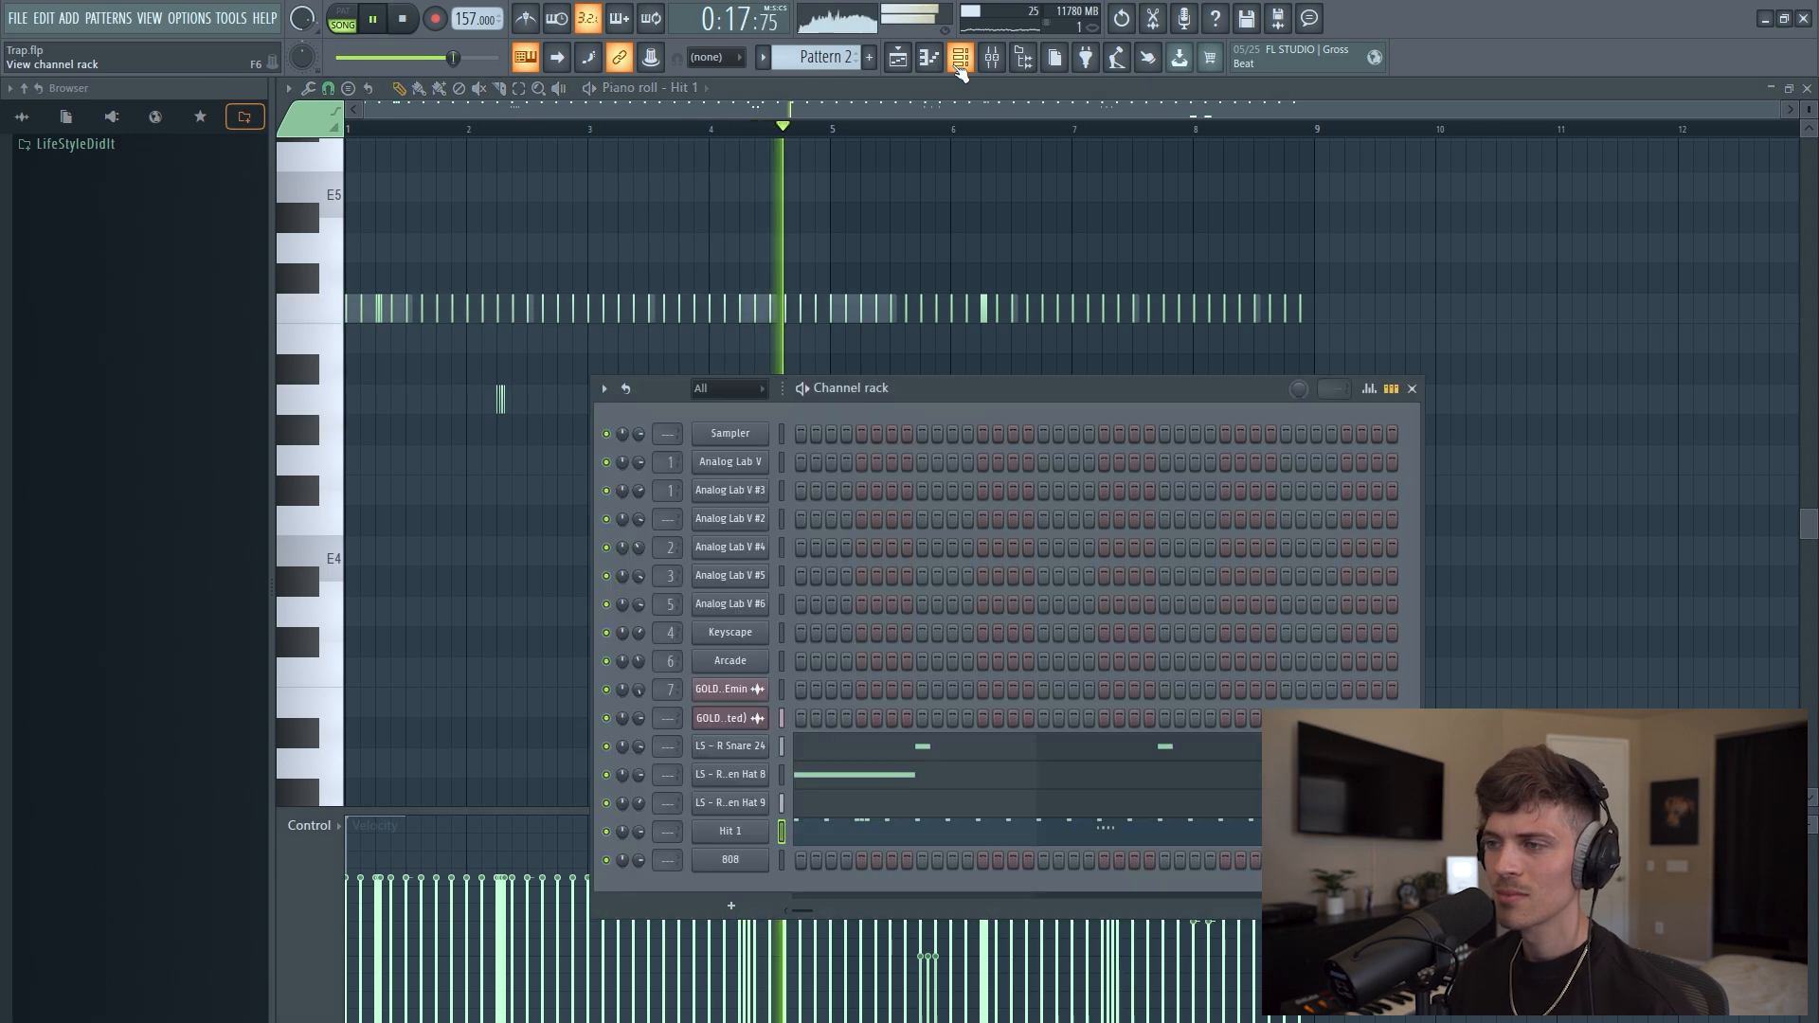
click(829, 785)
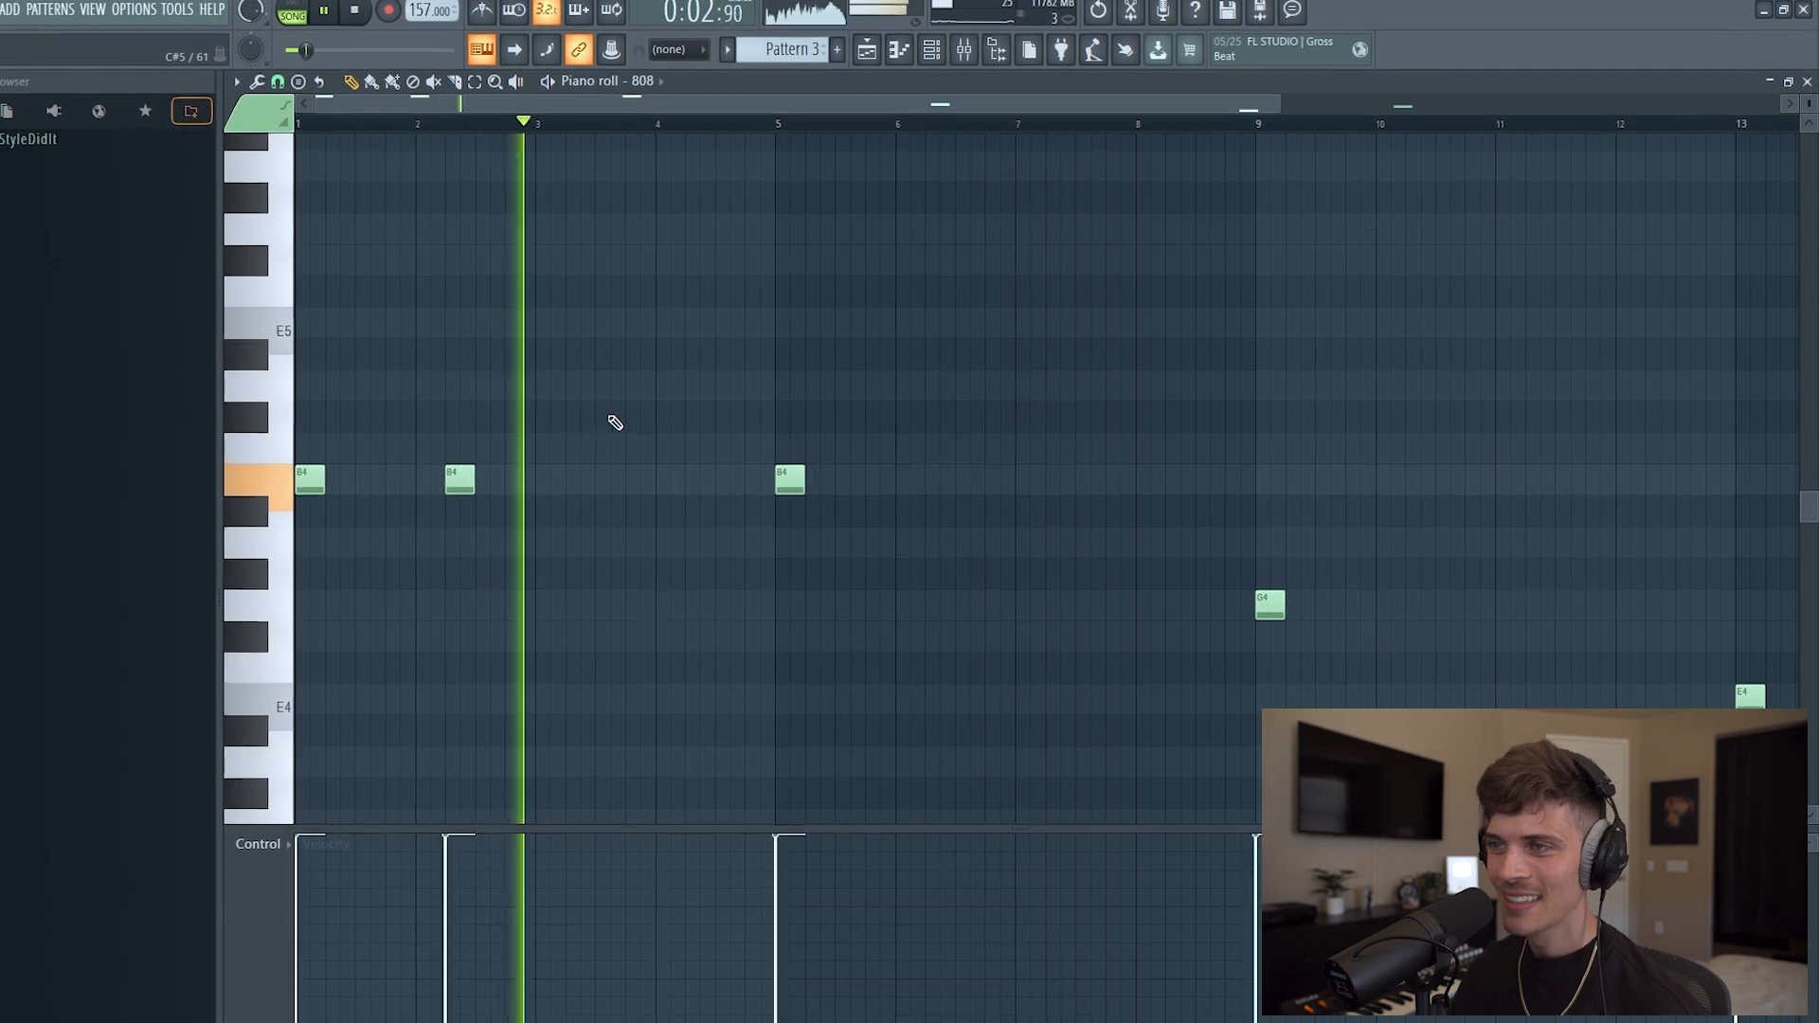
Step: Add one-beat B4 notes to the 808 on beat 2 of bars 4 and 6 and on beats 2 and 3 of bar 8
click(678, 485)
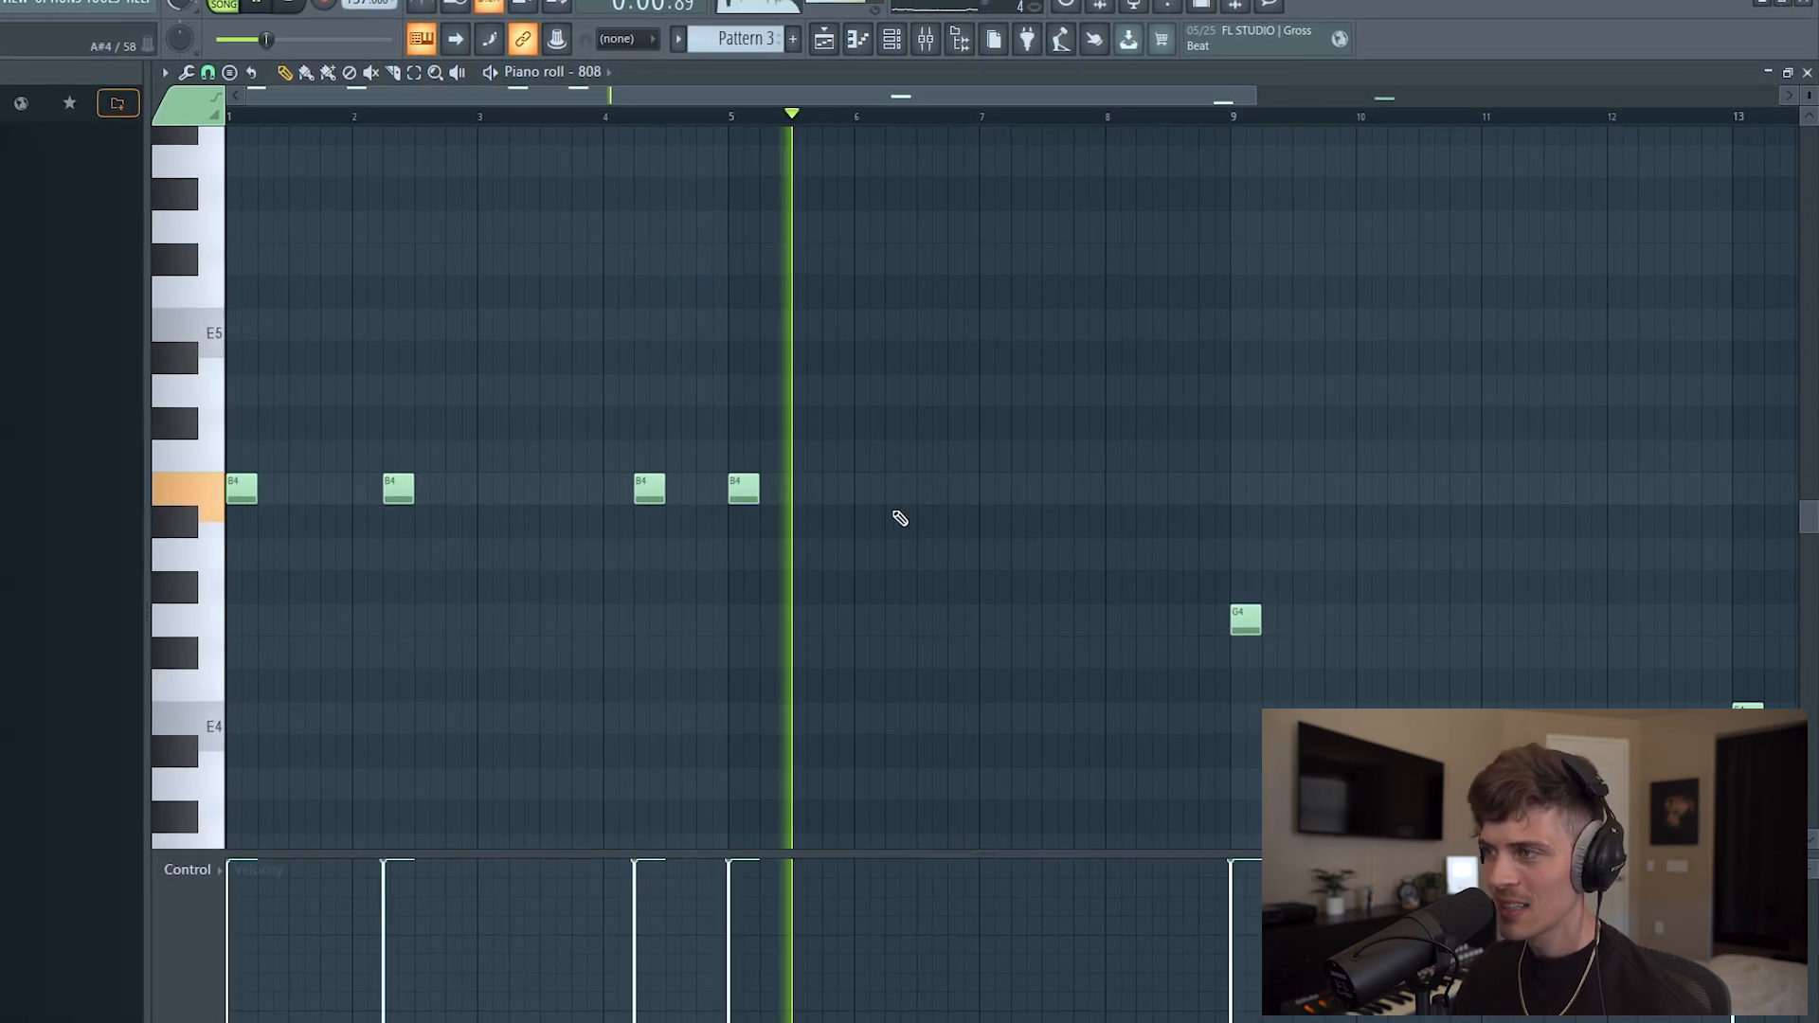
click(905, 499)
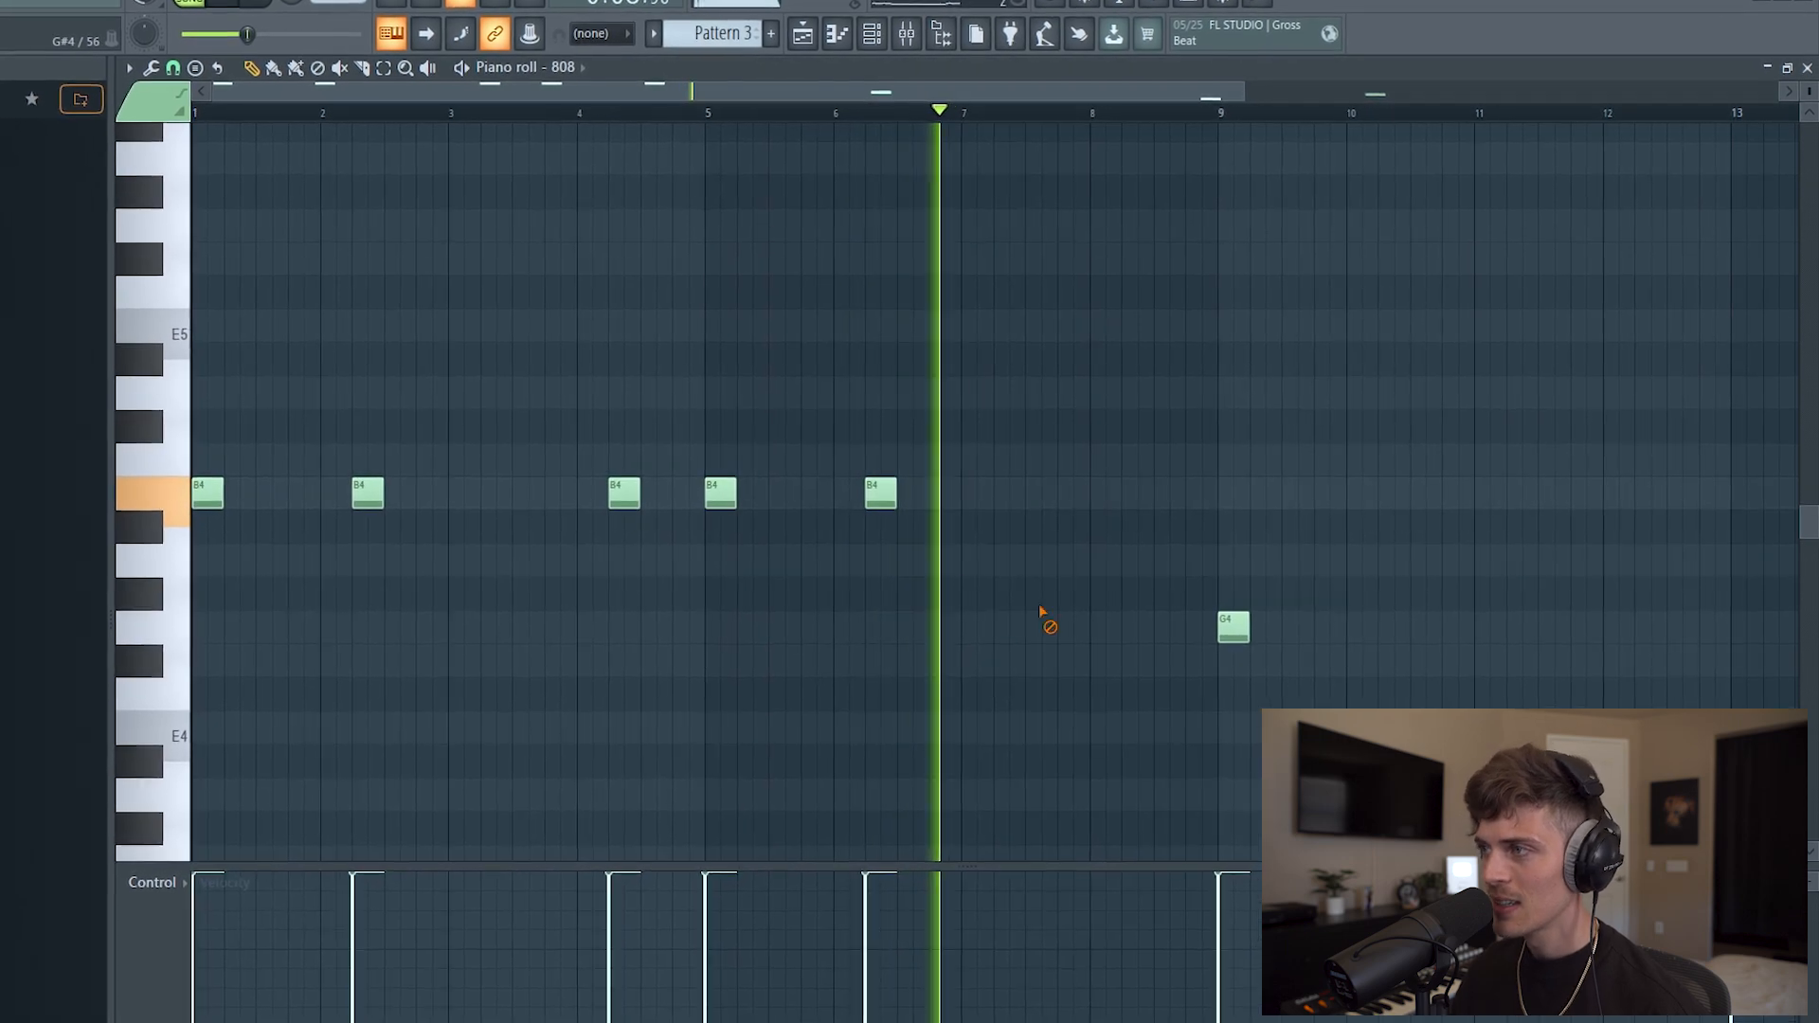
click(1127, 496)
click(1162, 497)
scroll(1286, 224, down, 1)
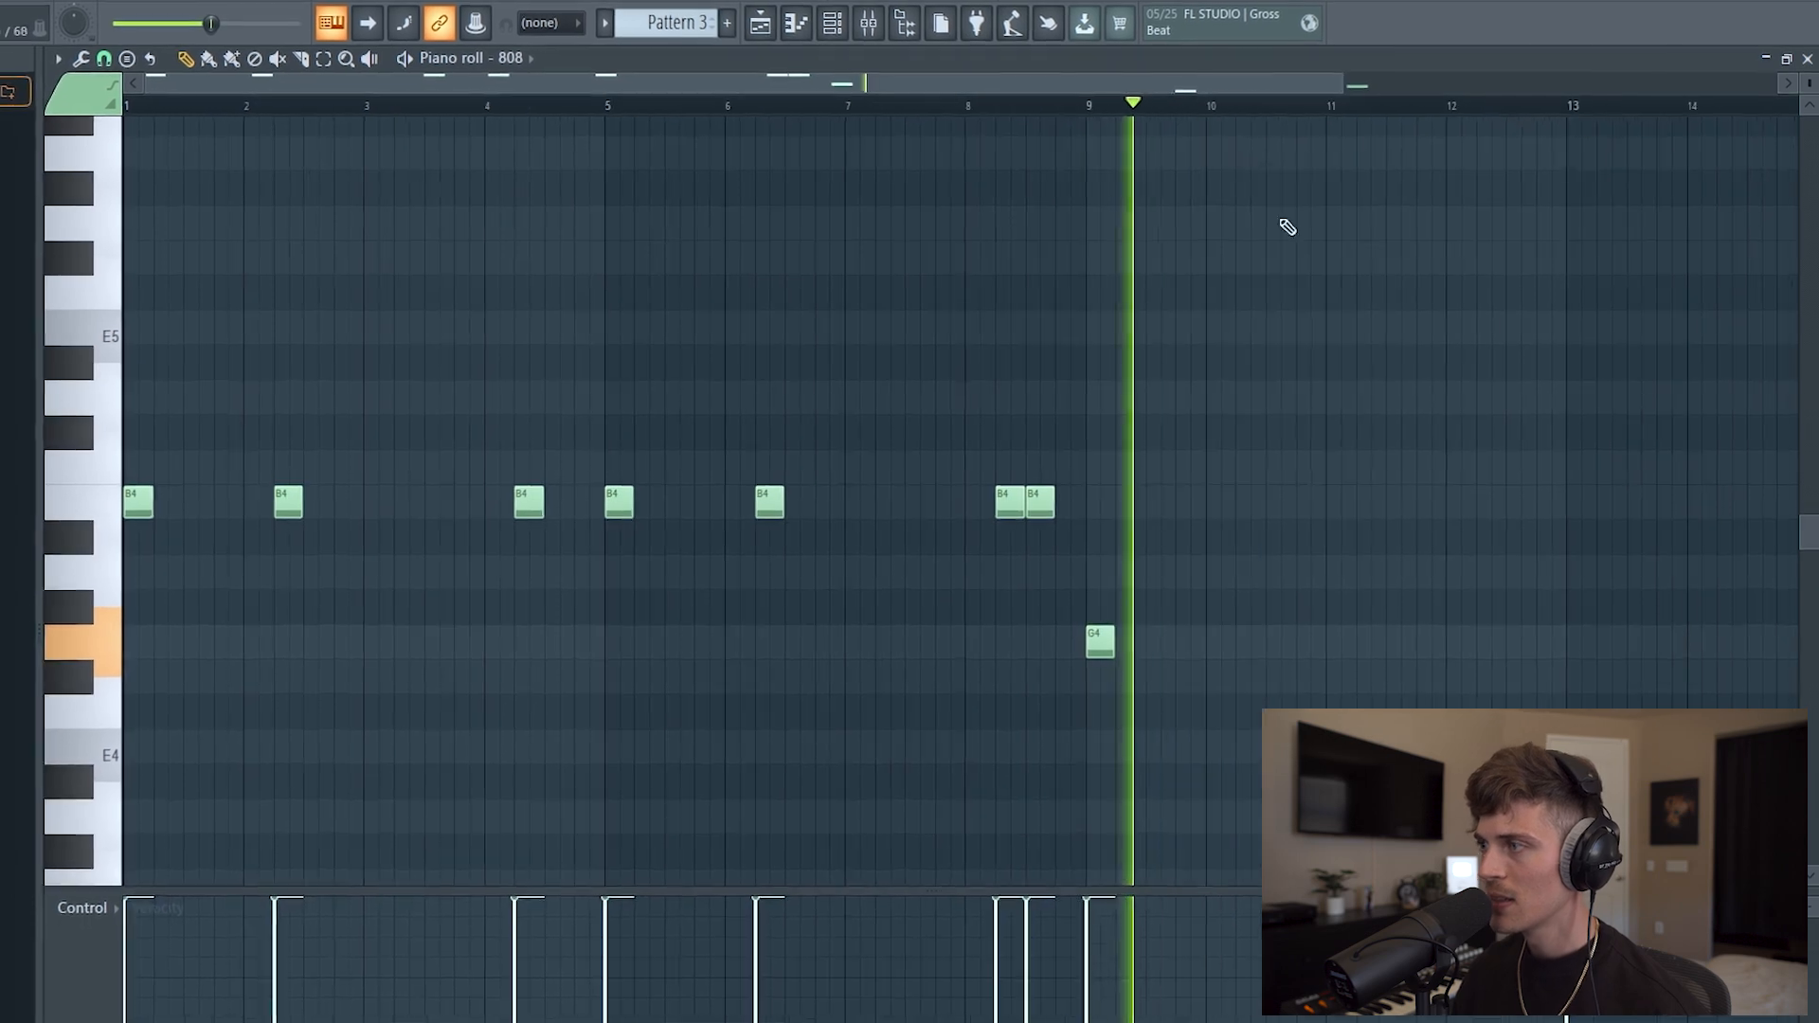
Step: Transpose the 808 note at the start of bar 9 up one octave to G5
key(space)
key(space)
drag(1050, 643, 1146, 635)
key(ctrl+Up)
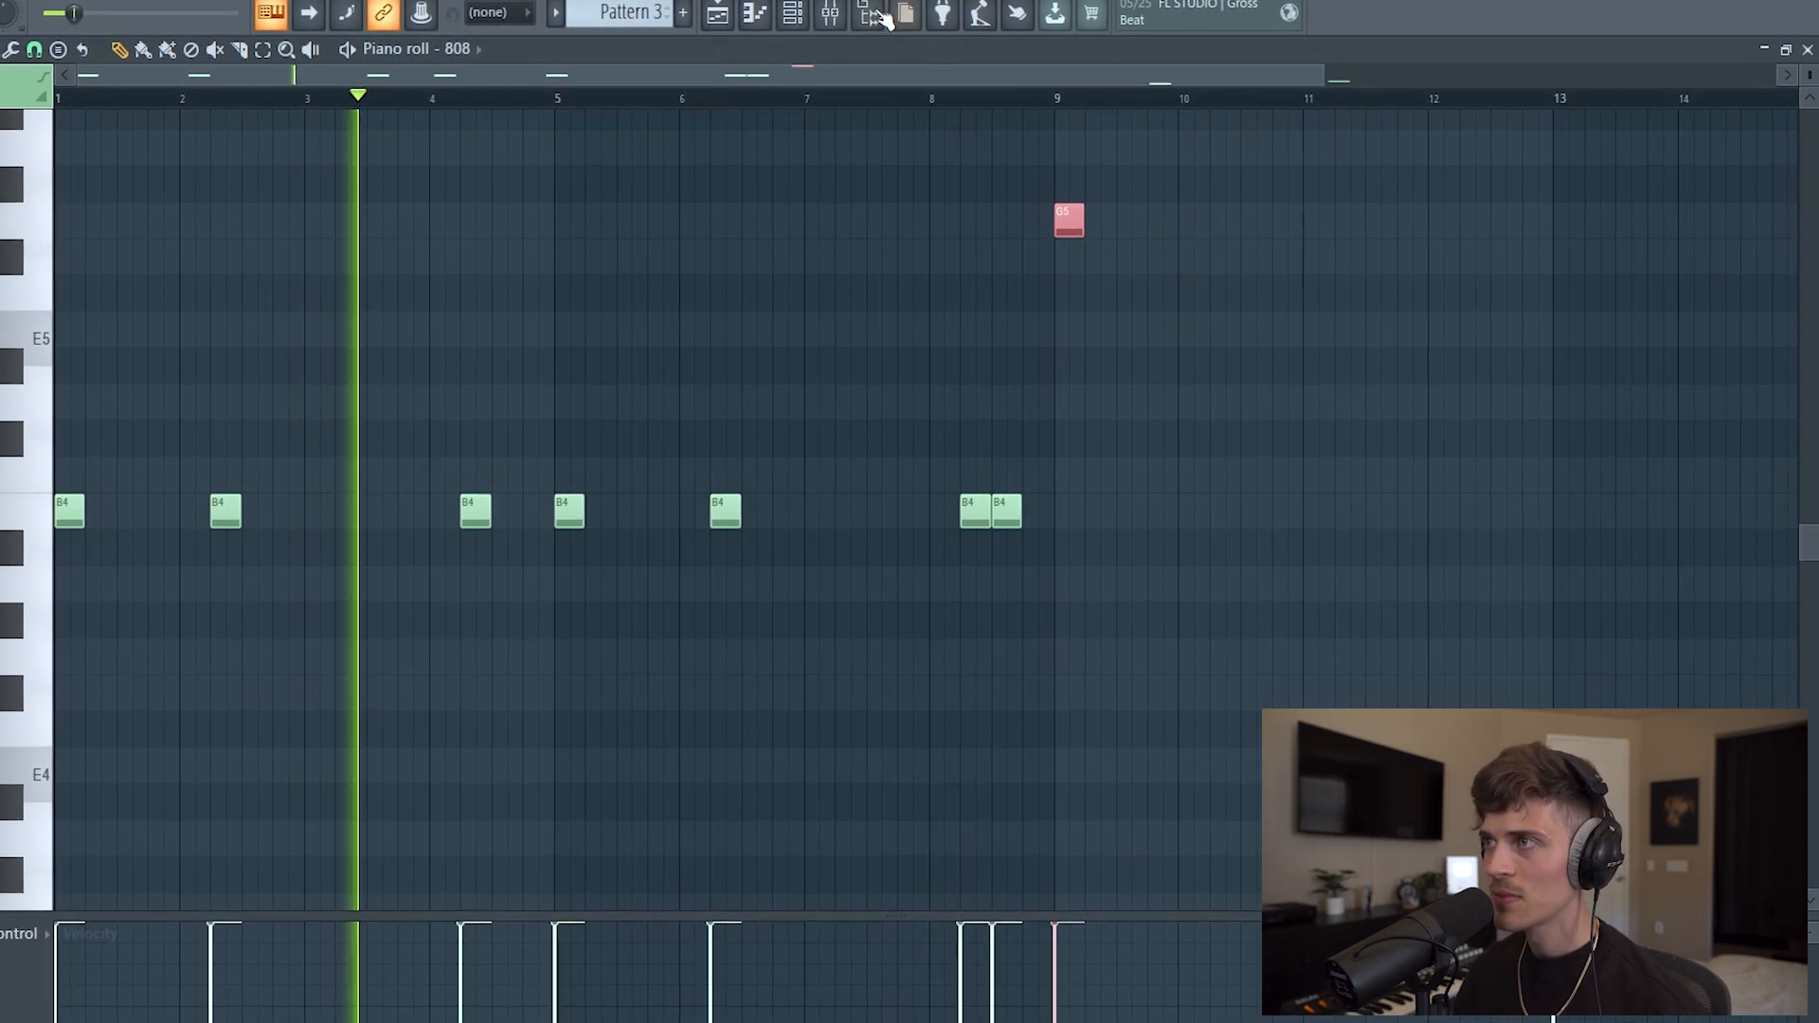
click(796, 15)
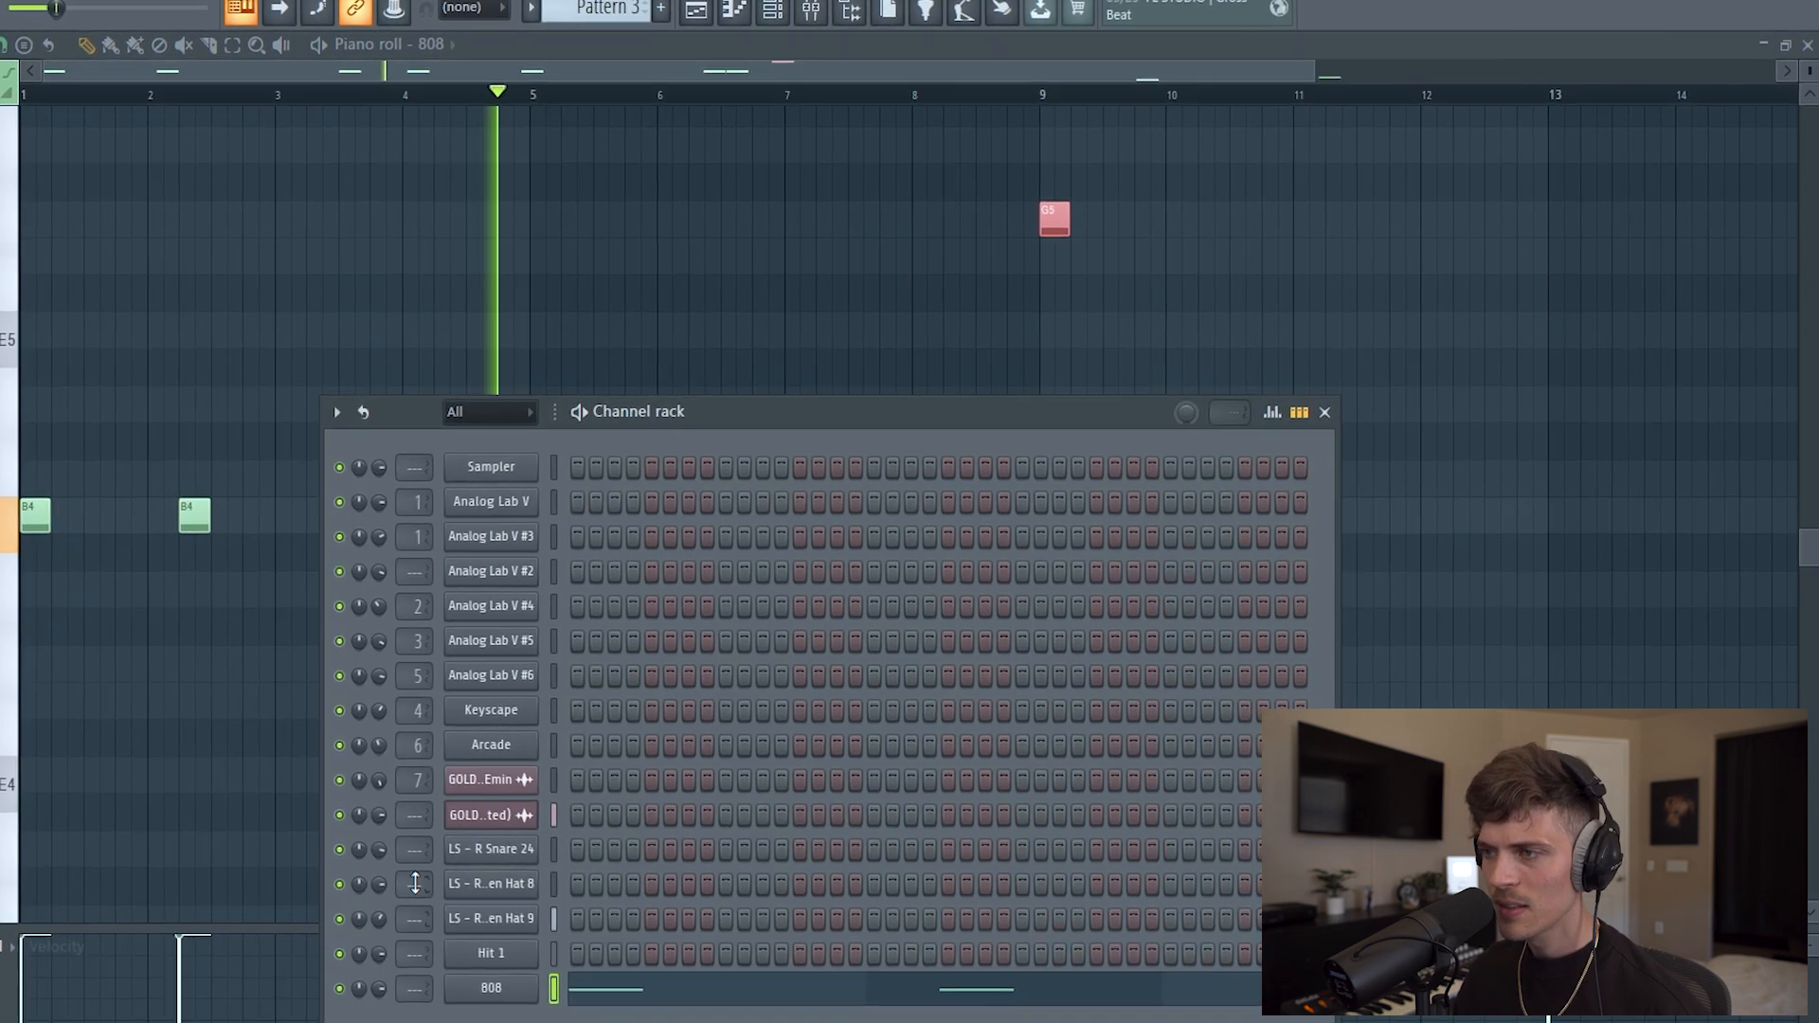
right_click(805, 282)
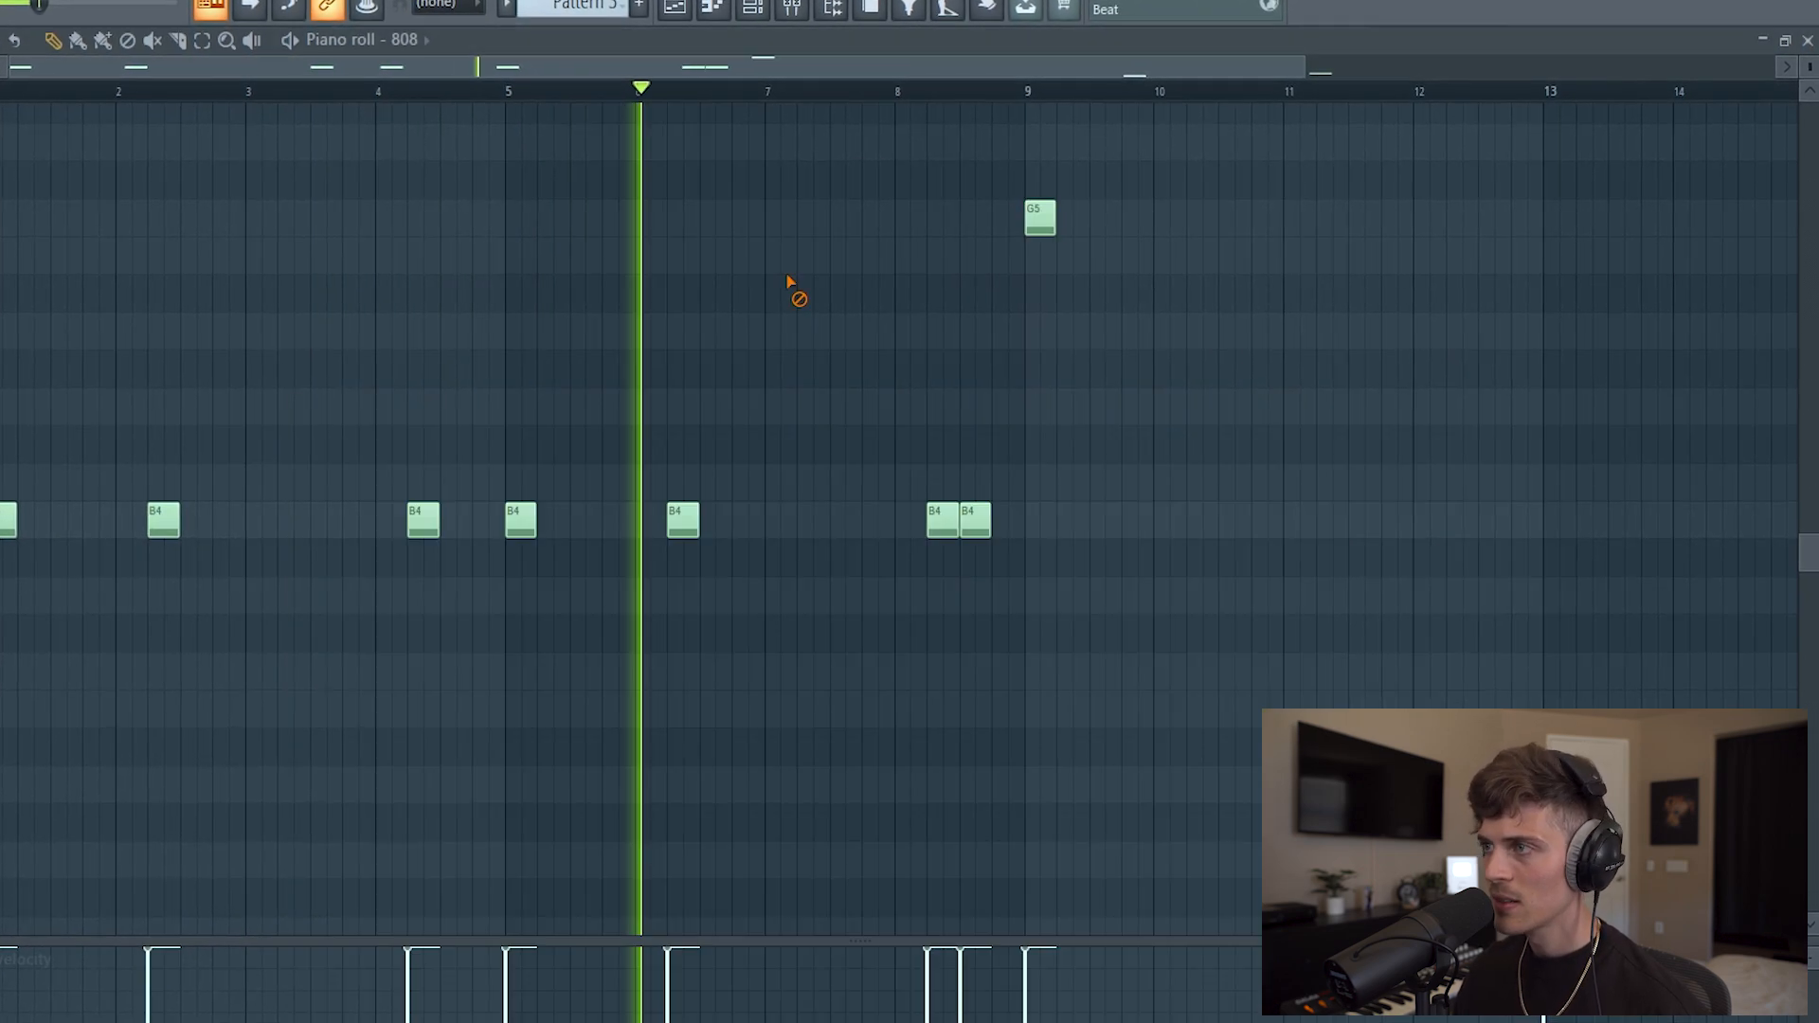
Step: Place 808 G5 notes on beat 2 of bars 10 and 12, plus an F#5 halfway through beat 3 of bar 12
scroll(1067, 85, up, 5)
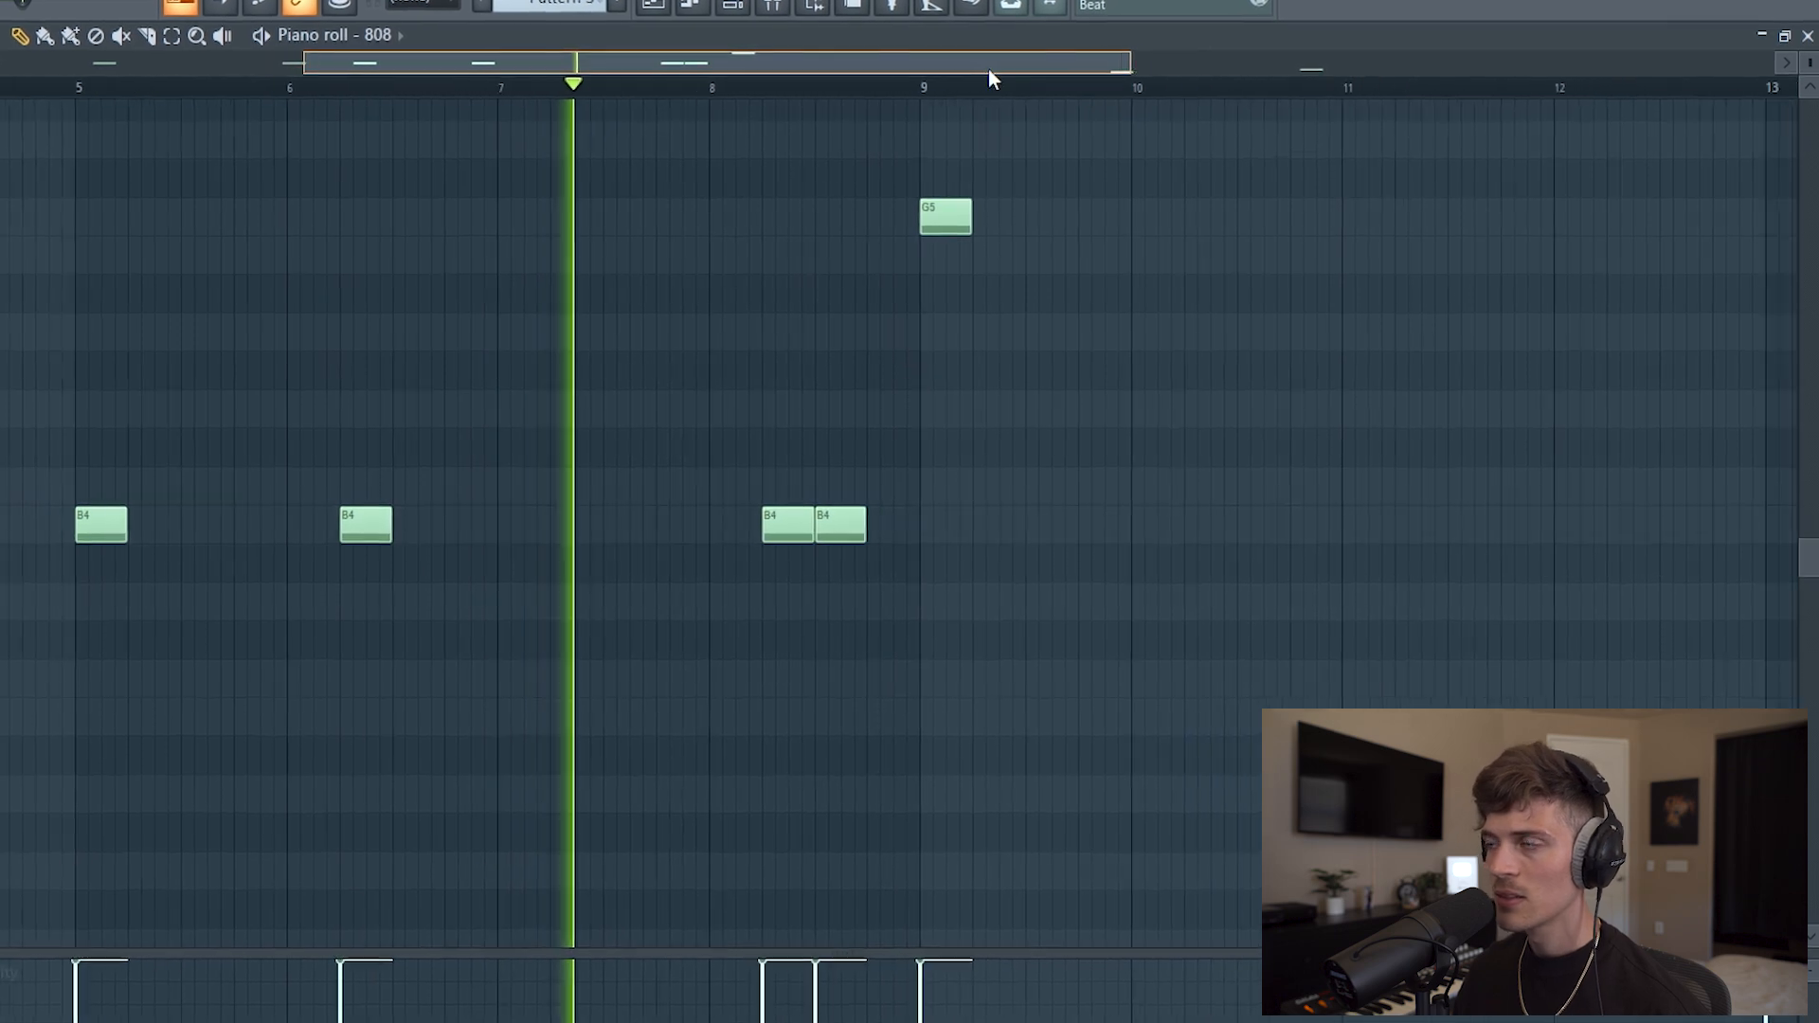
drag(987, 70, 1157, 76)
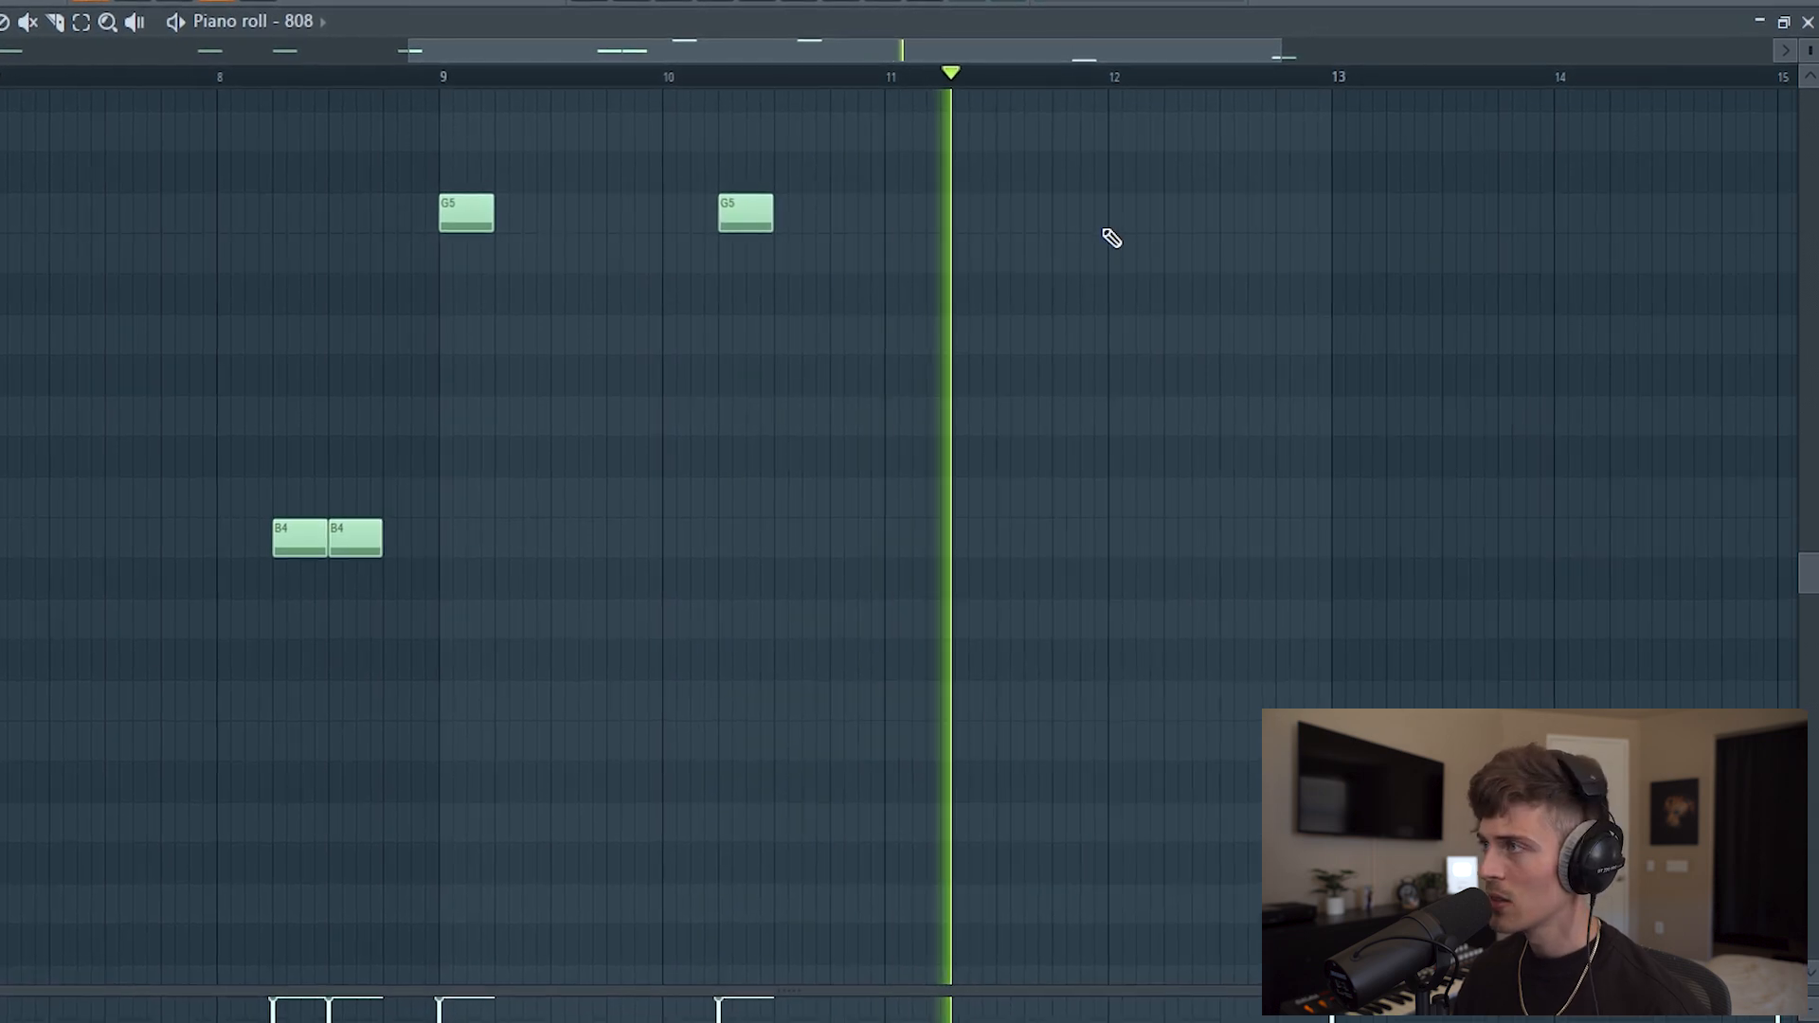
click(1179, 214)
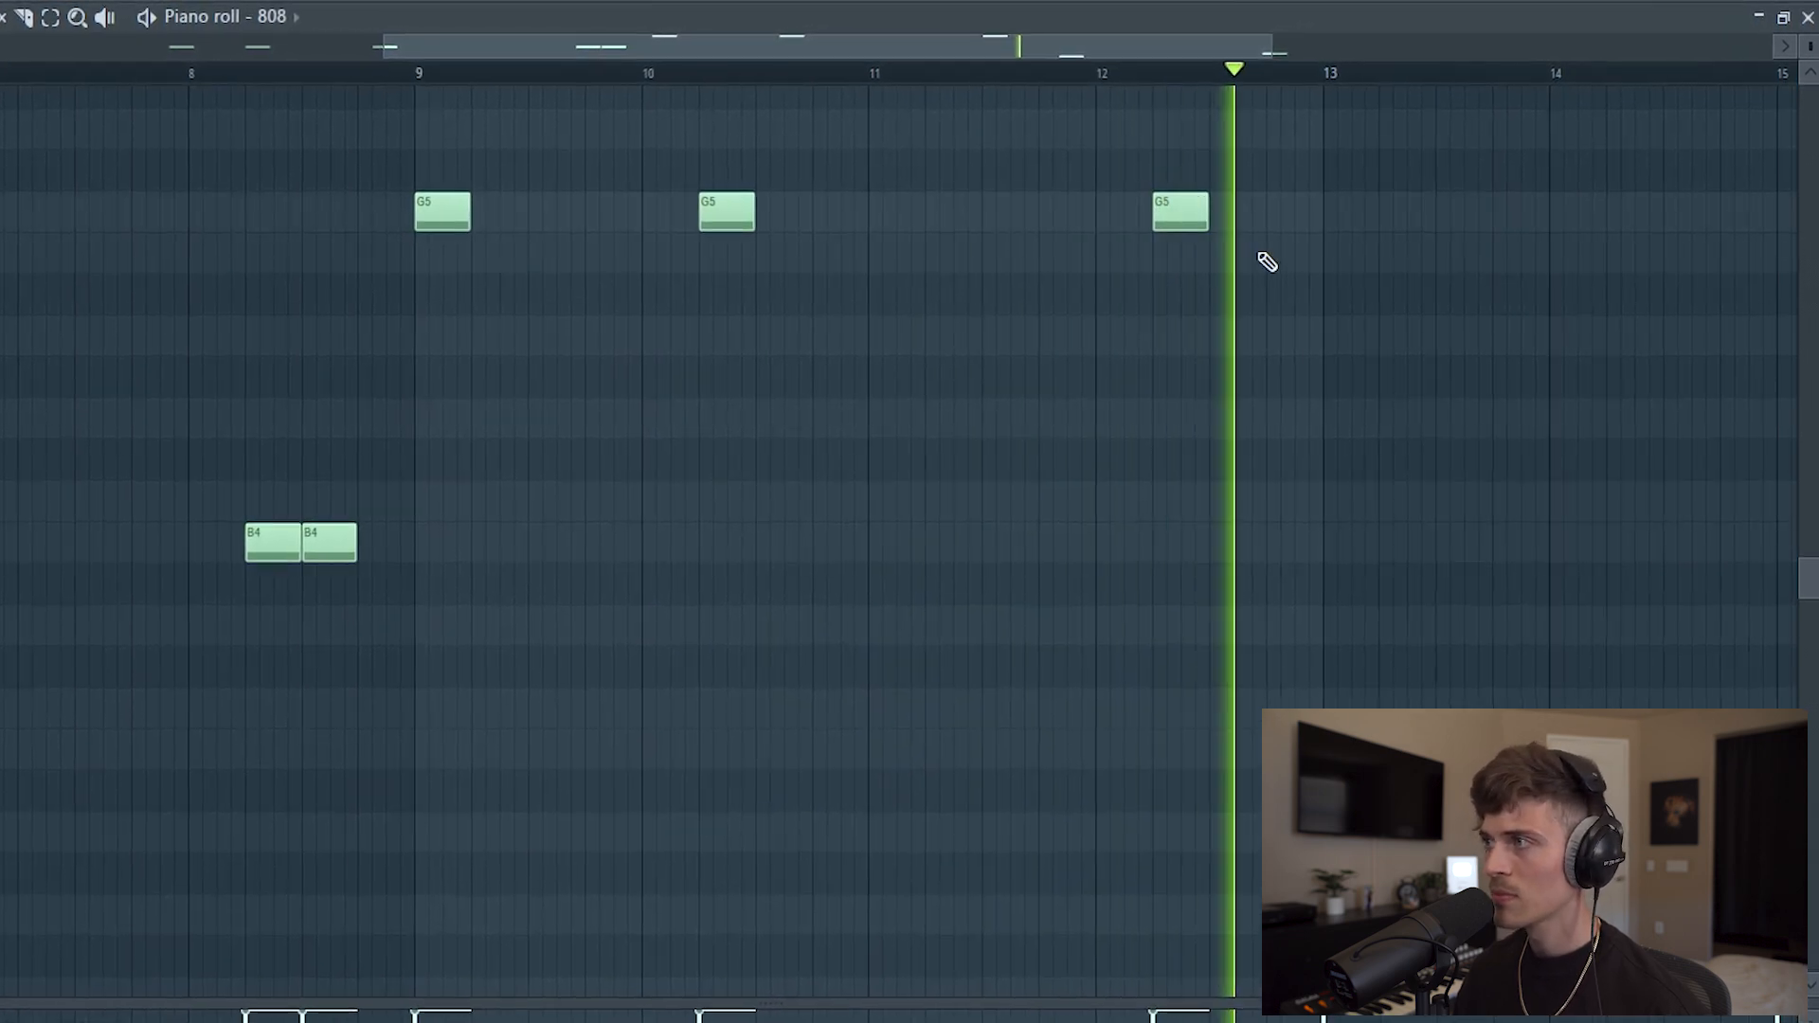
click(1240, 258)
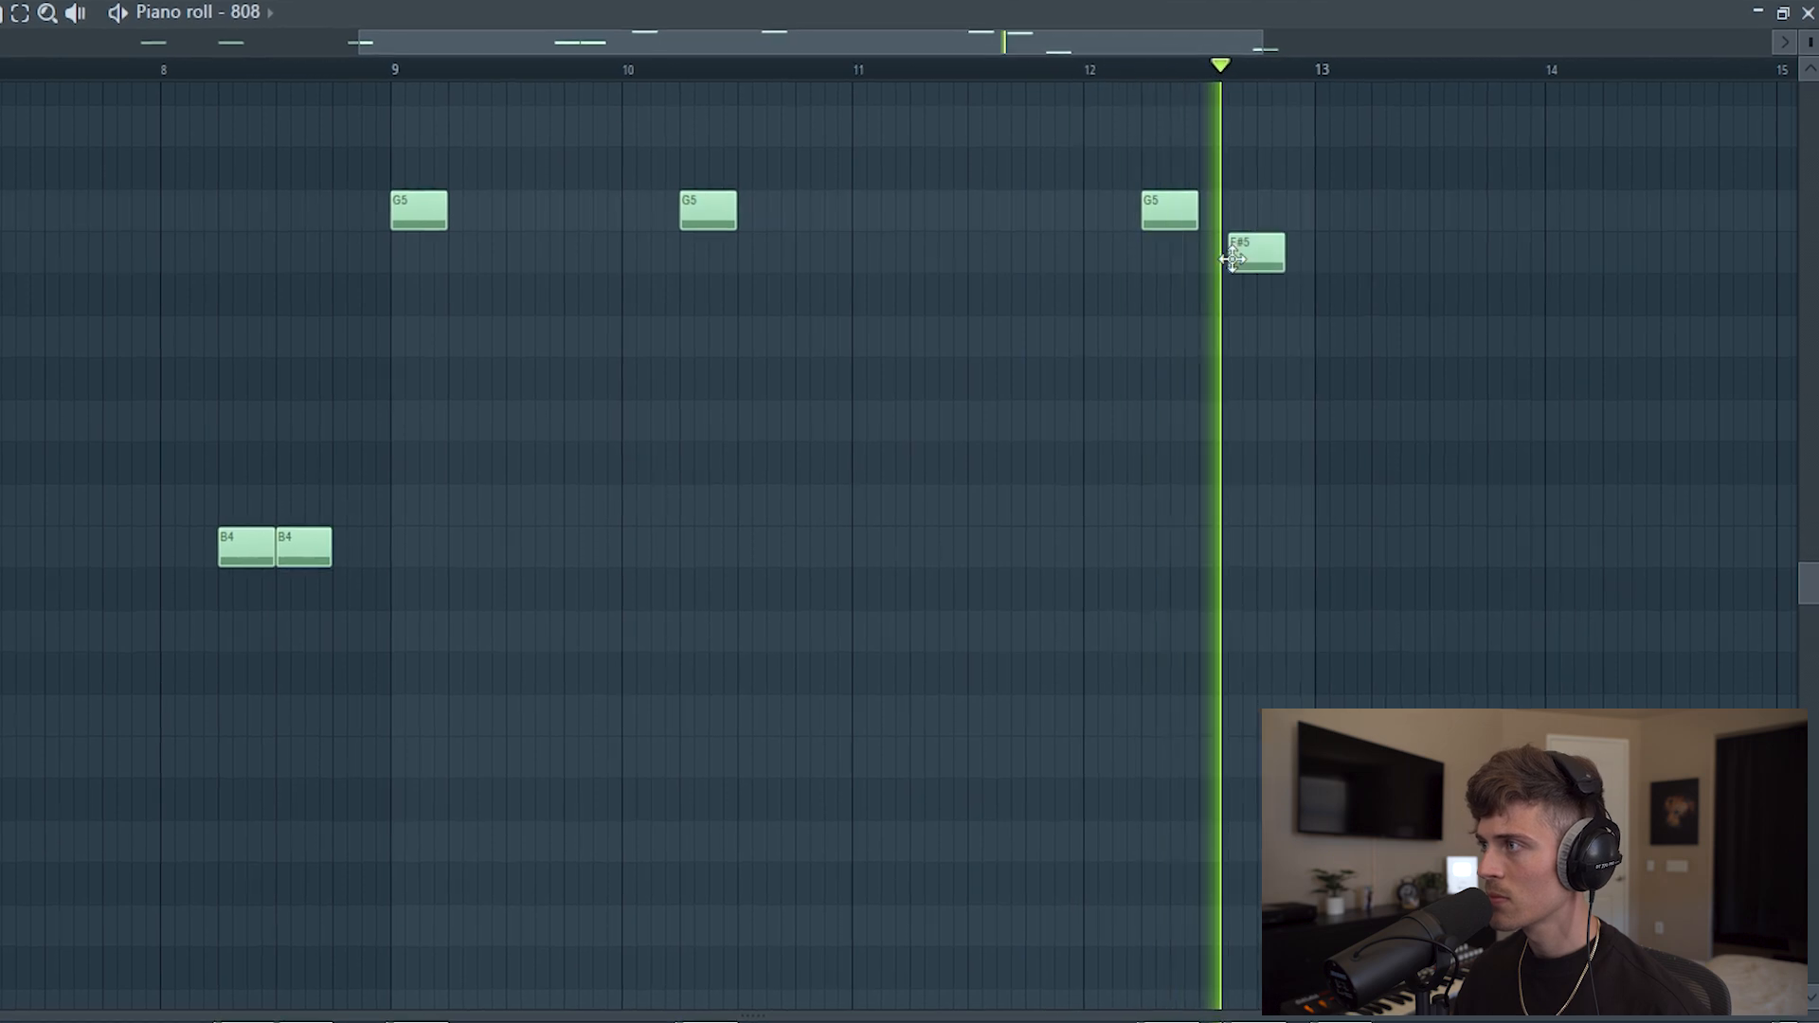
Step: Transpose the 808 note at the start of bar 13 up one octave to E5
scroll(1315, 709, down, 3)
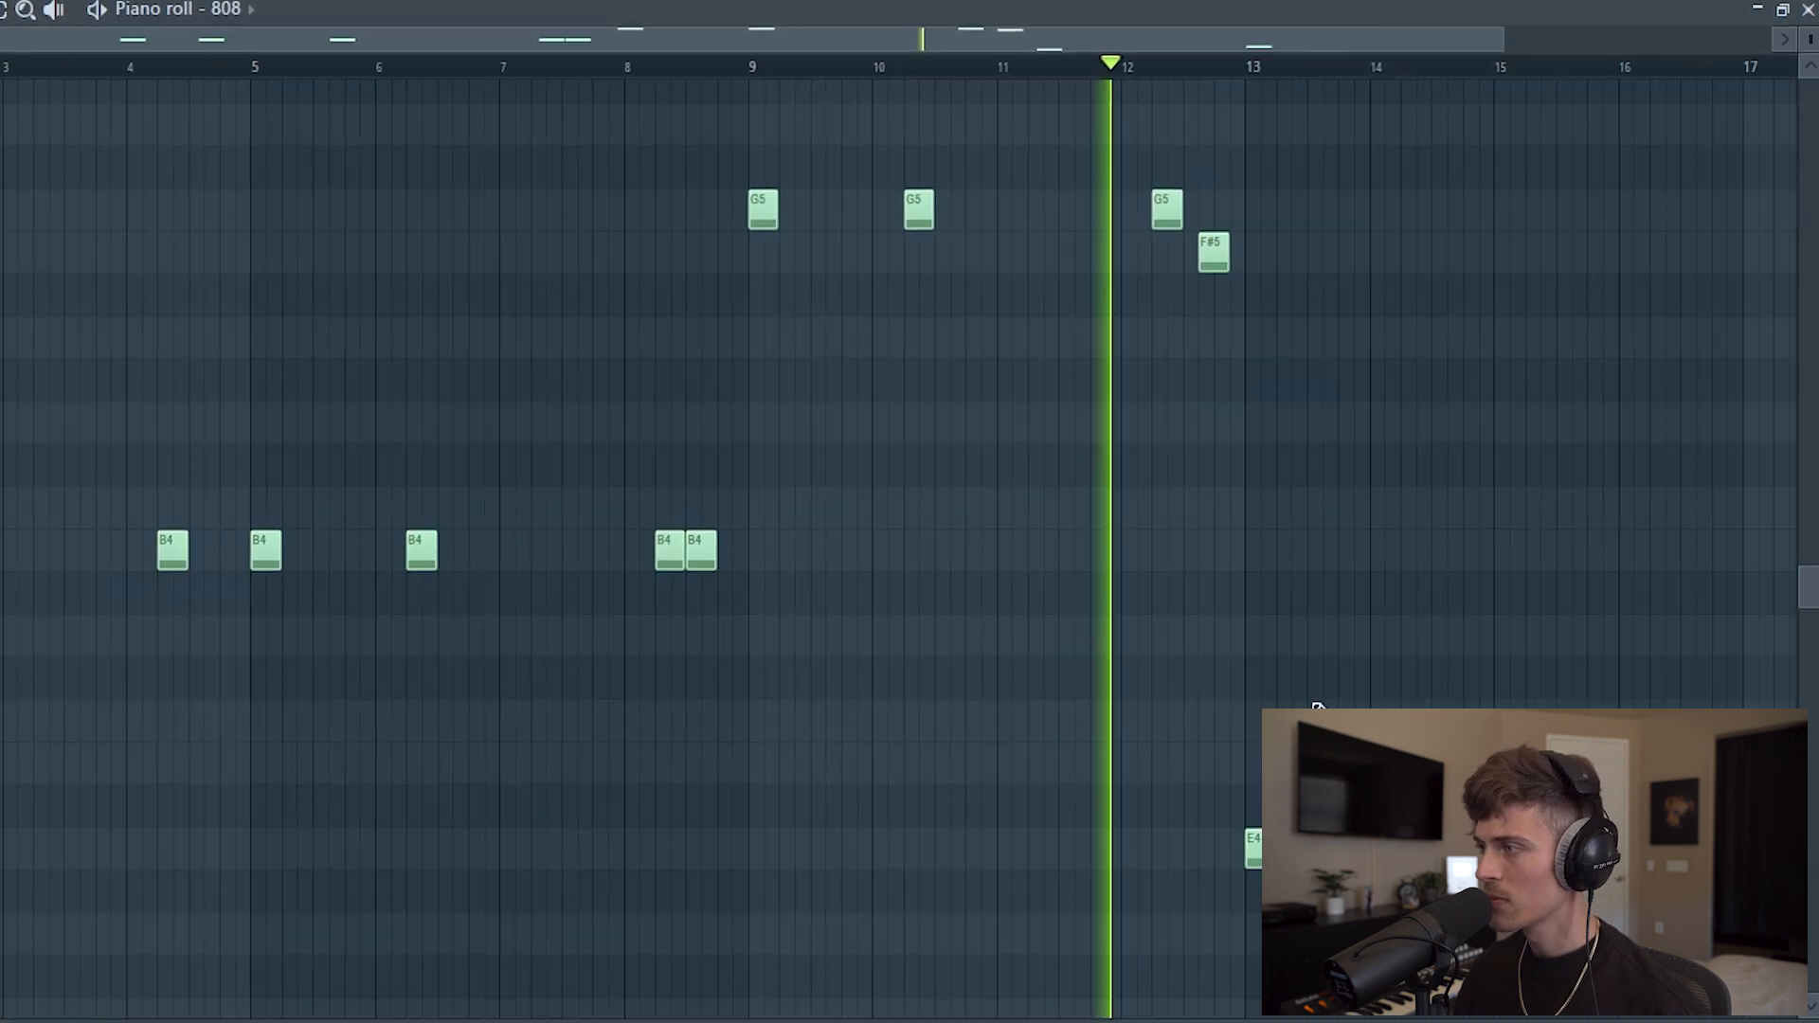
drag(1315, 710, 1266, 853)
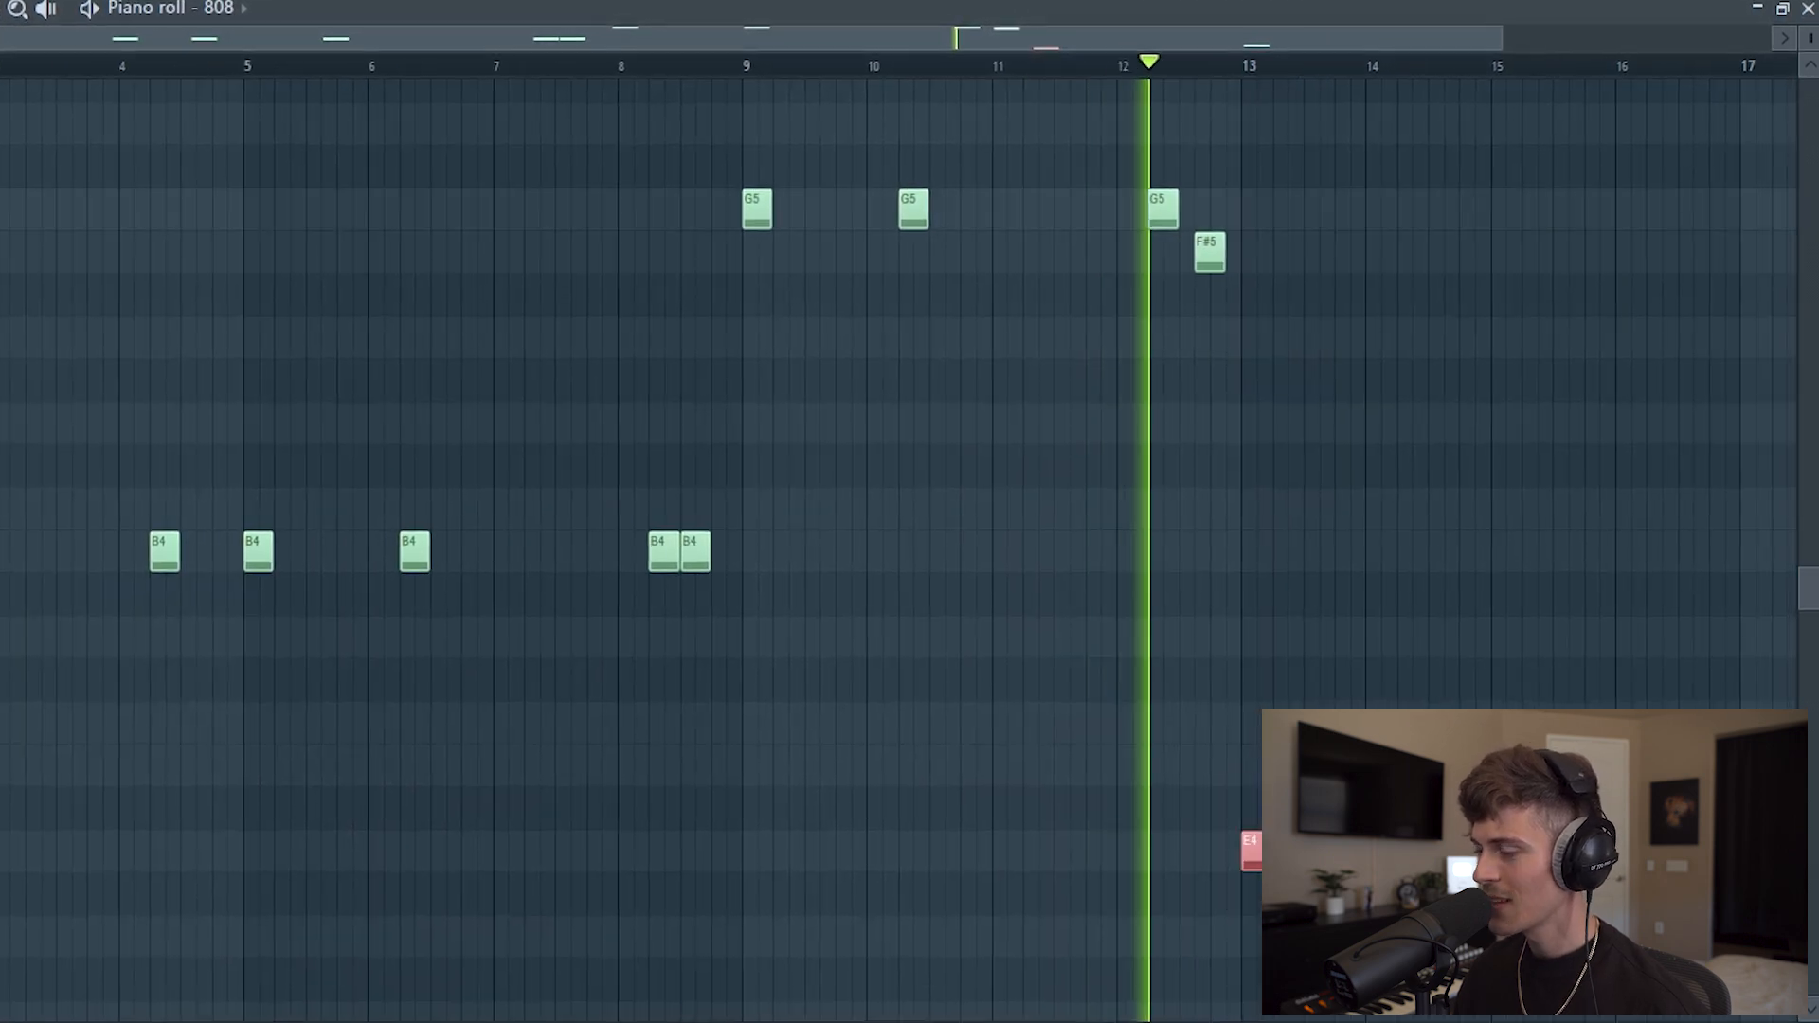
key(ctrl+Up)
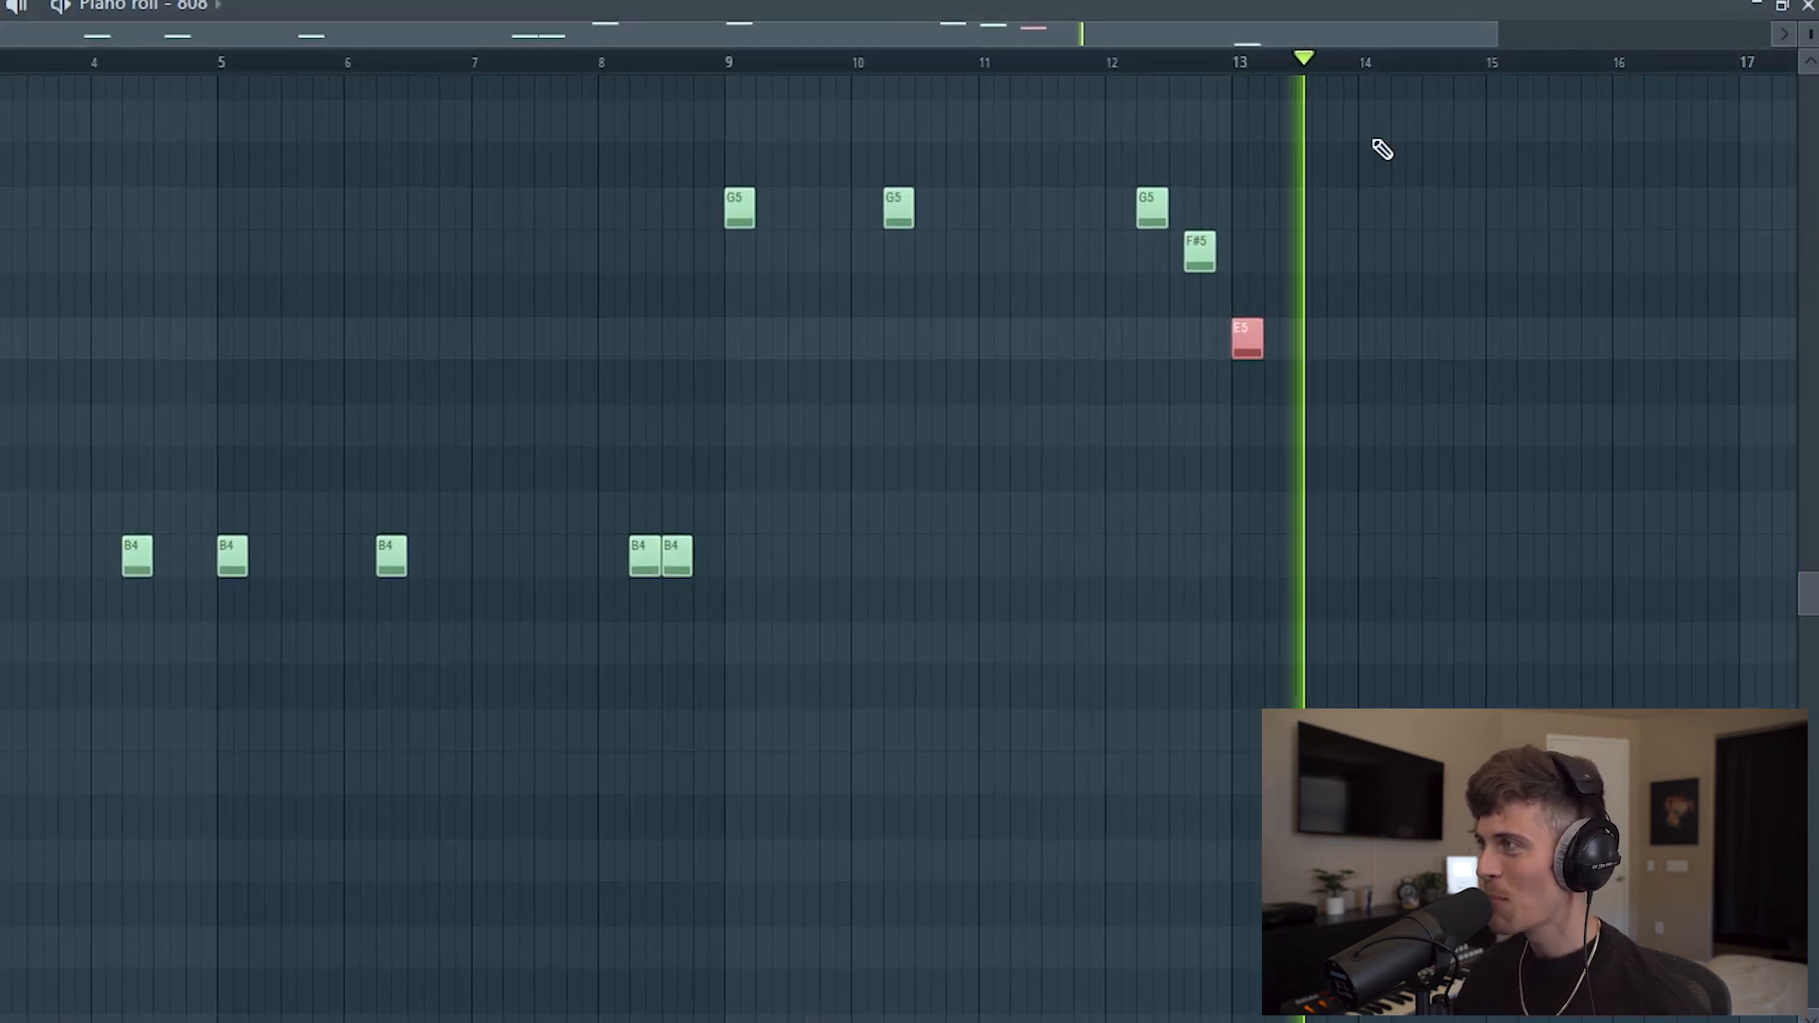
Step: Place an F#5 808 note at bar 15, move it to beat 2 of bar 16 and add another halfway through beat 3
click(1493, 251)
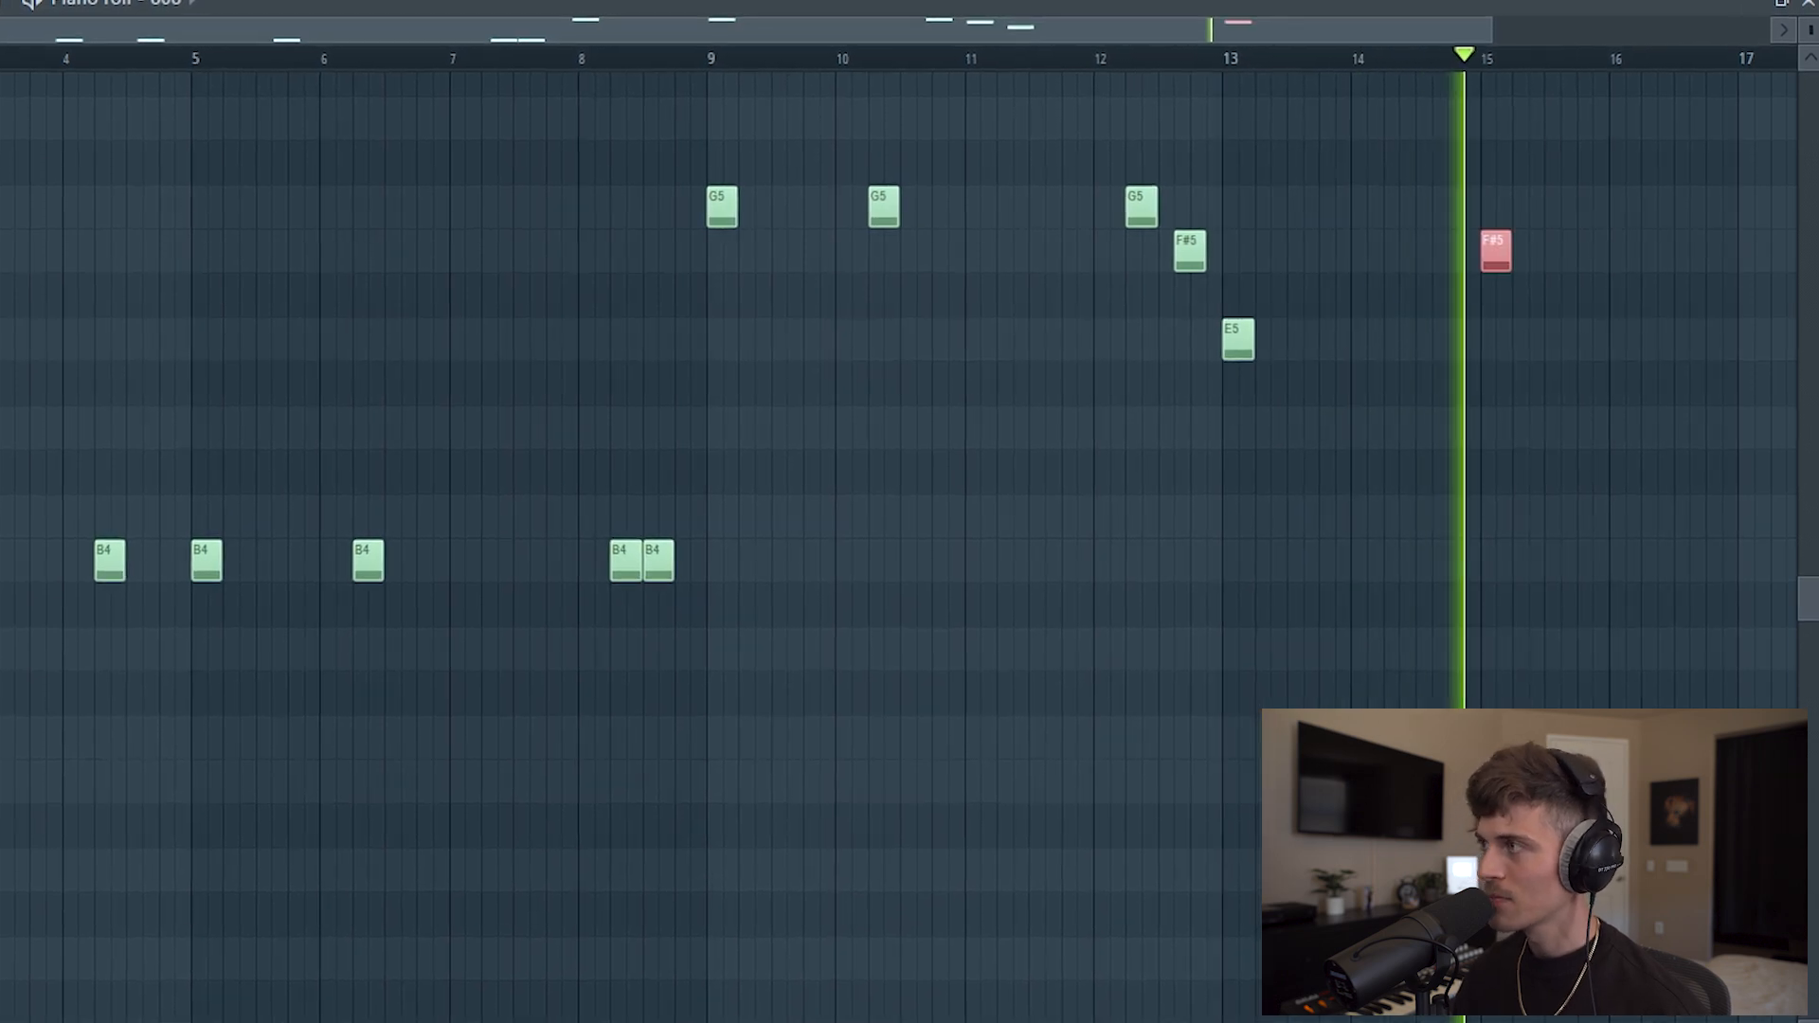
click(1002, 58)
scroll(1043, 59, up, 3)
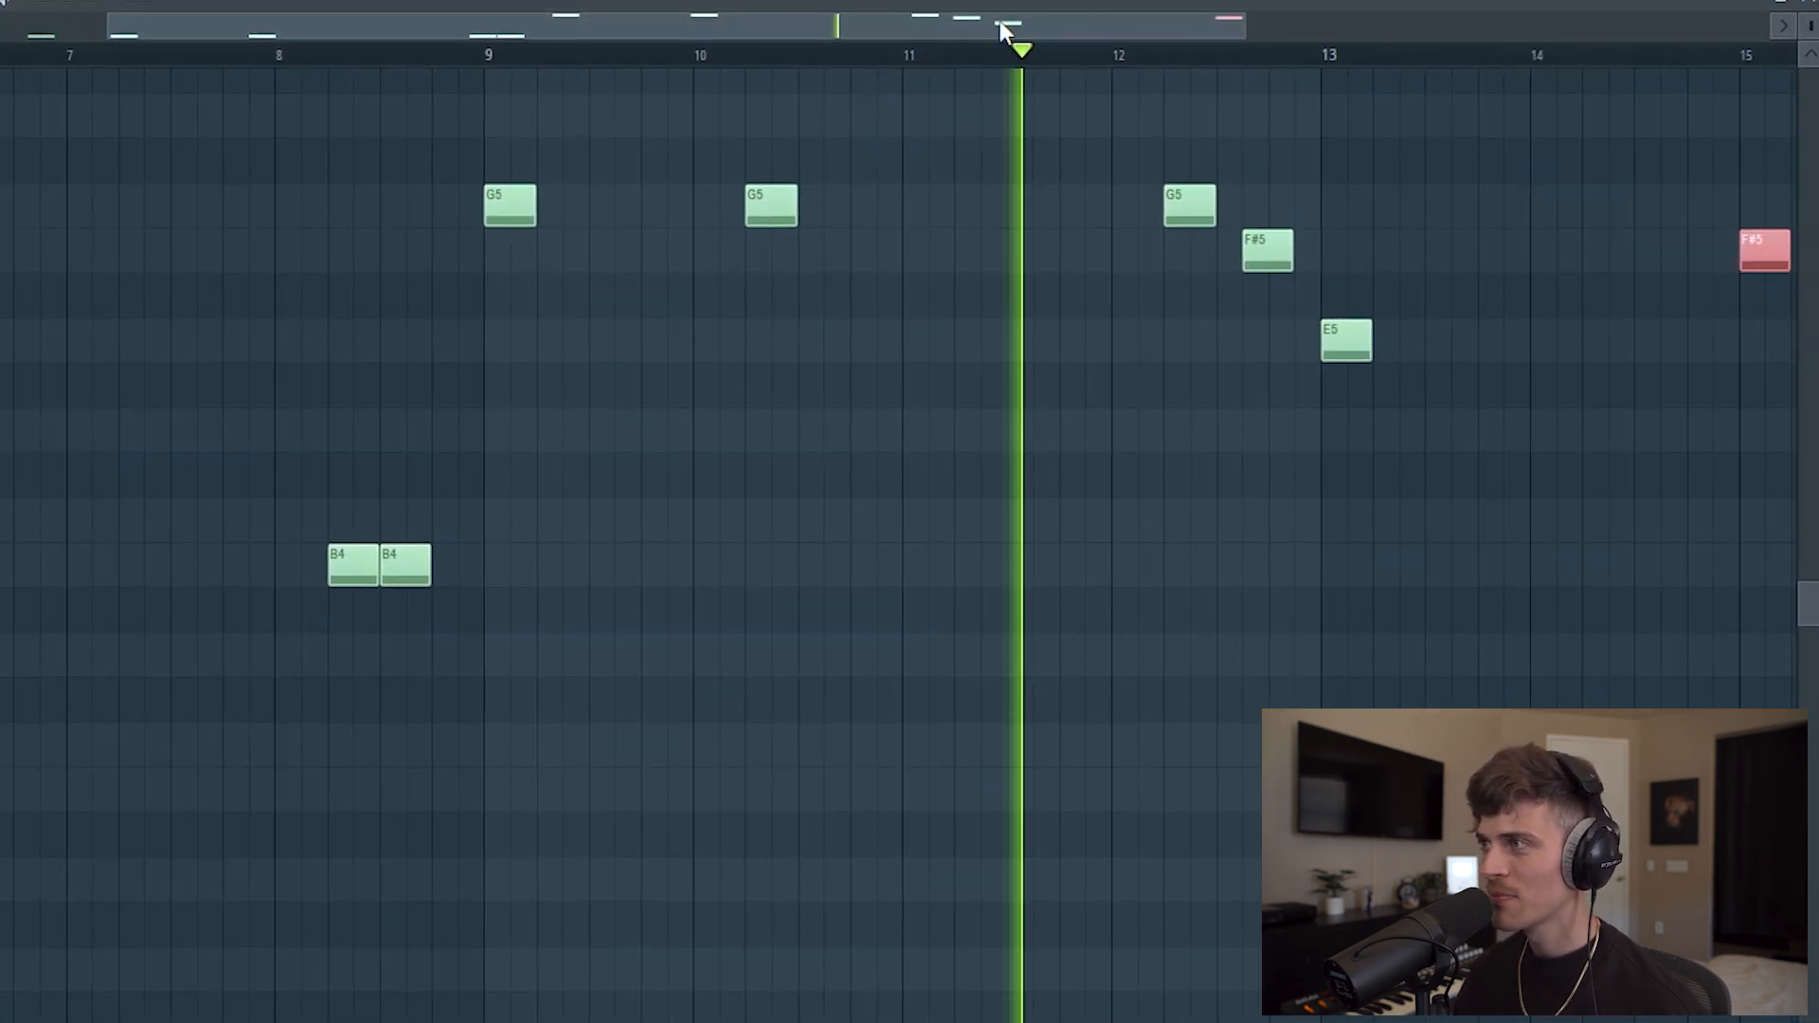
drag(1000, 19, 1216, 54)
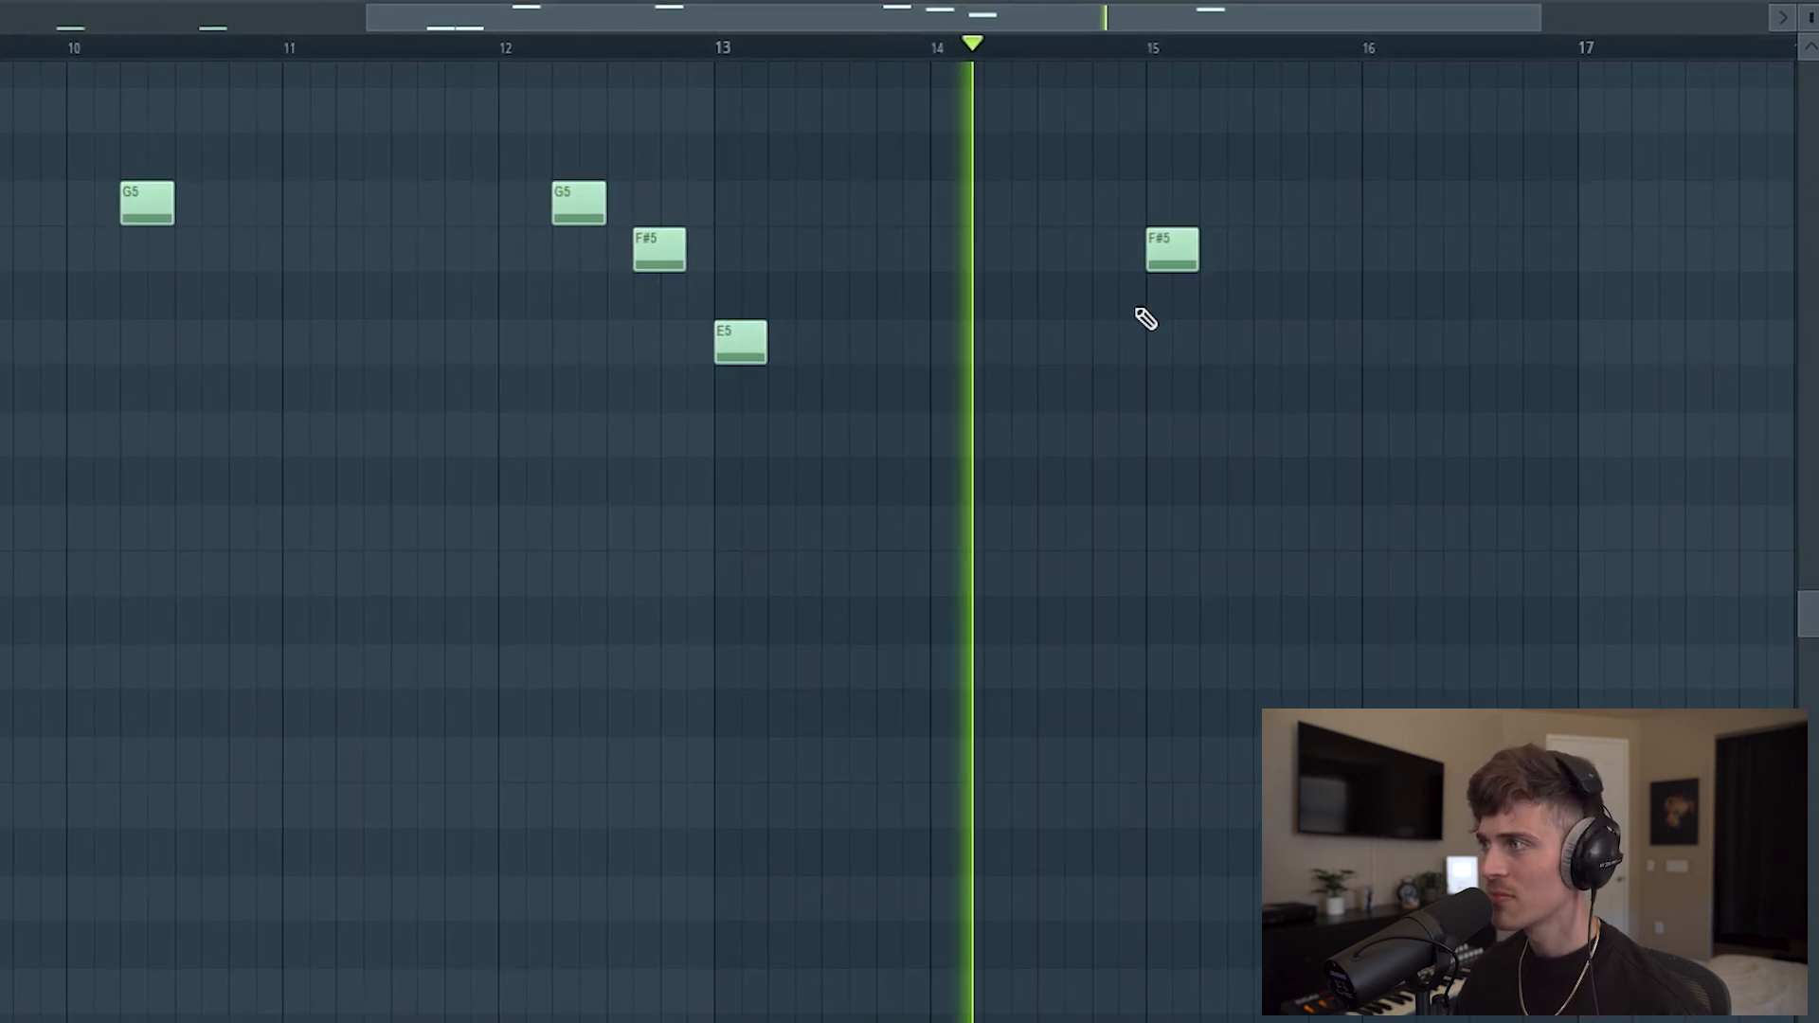
drag(1300, 261, 1408, 261)
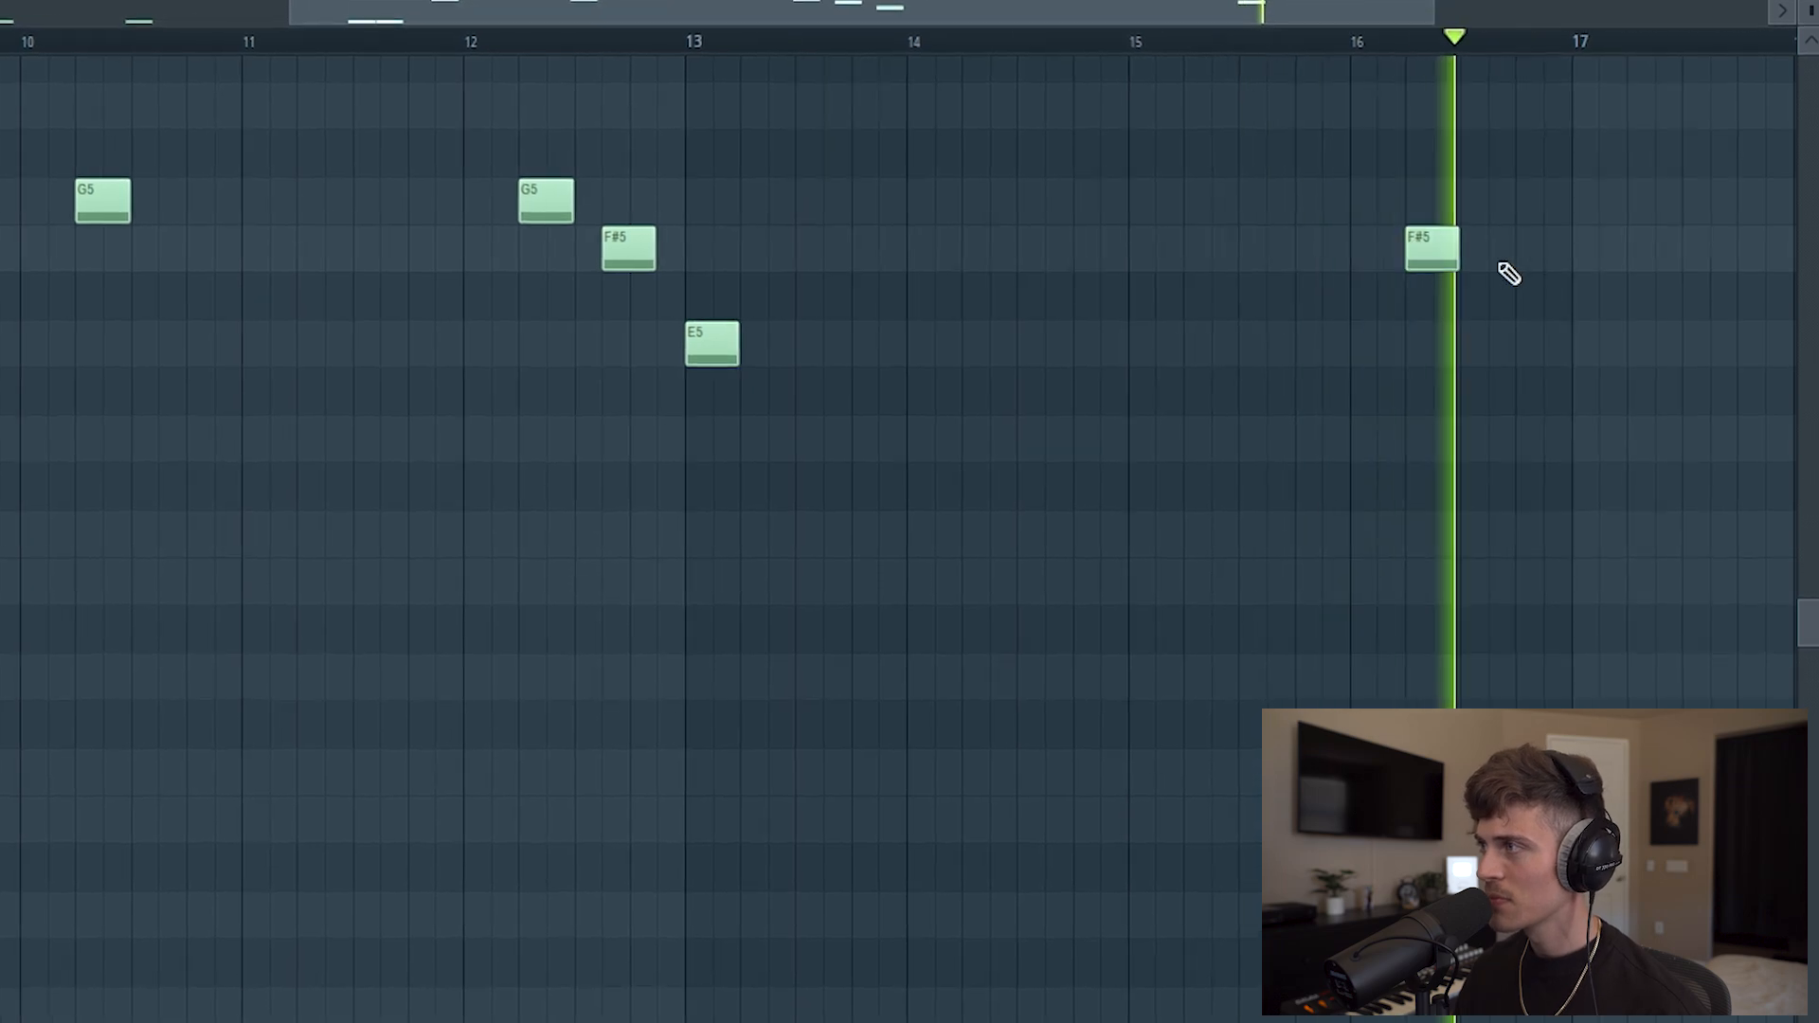
click(1495, 250)
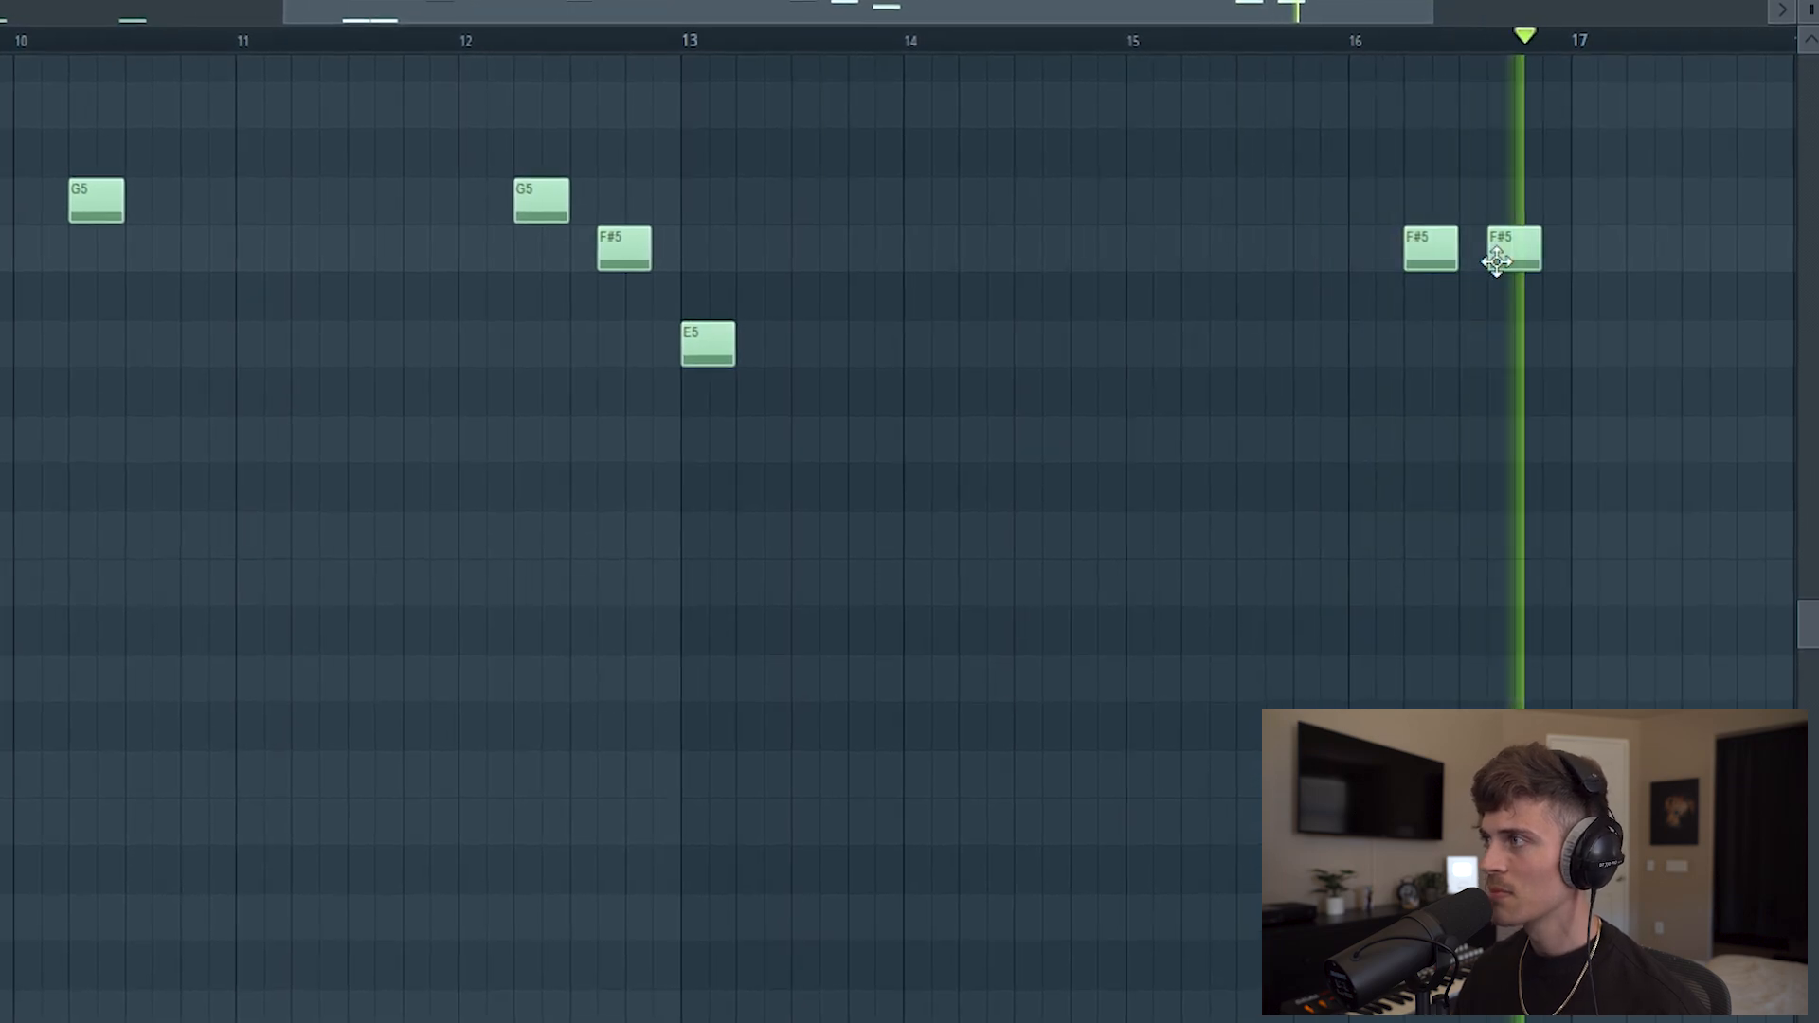